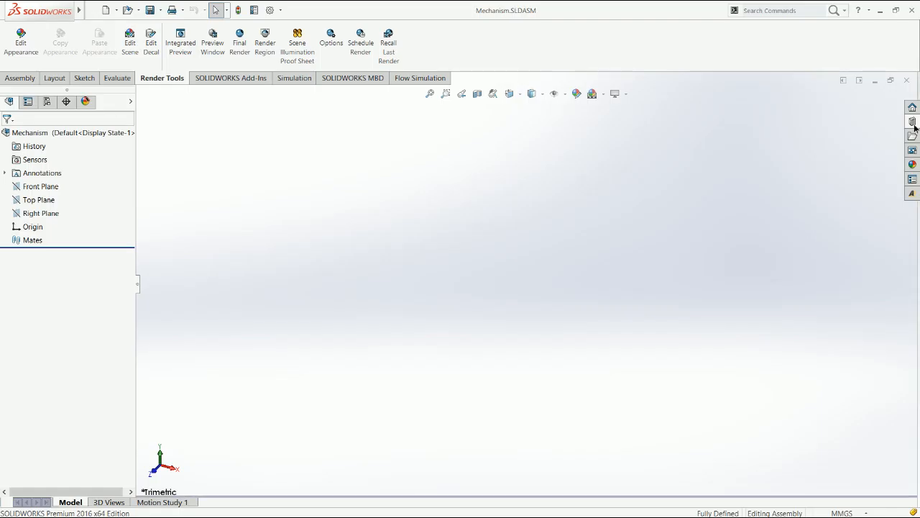
# Step: Open the Design Library and show the Toolbox standards folders
pyautogui.click(912, 122)
pyautogui.click(795, 138)
pyautogui.scroll(3, 796, 139)
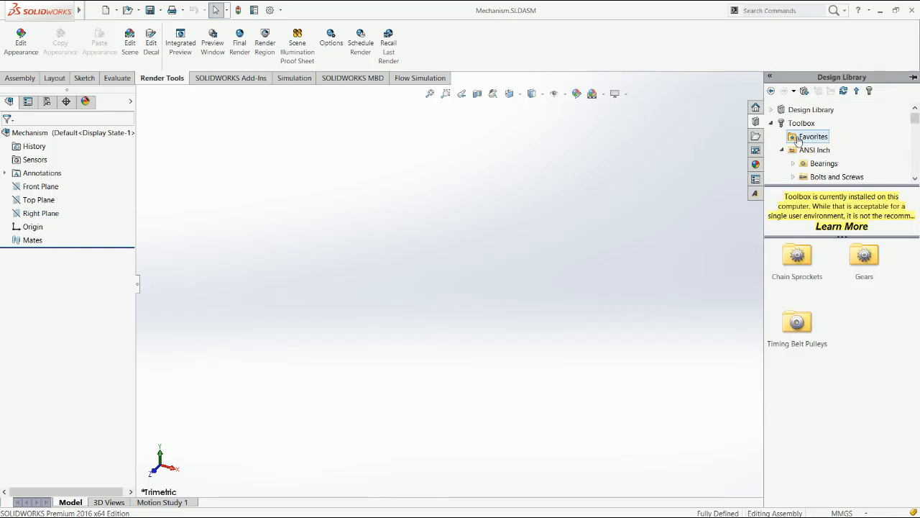
pyautogui.click(783, 149)
pyautogui.click(772, 124)
pyautogui.click(799, 112)
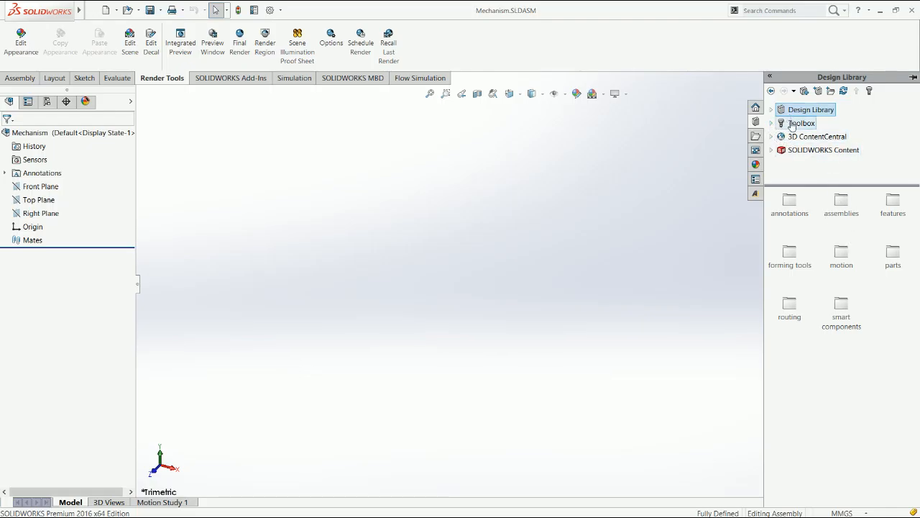
pyautogui.click(769, 126)
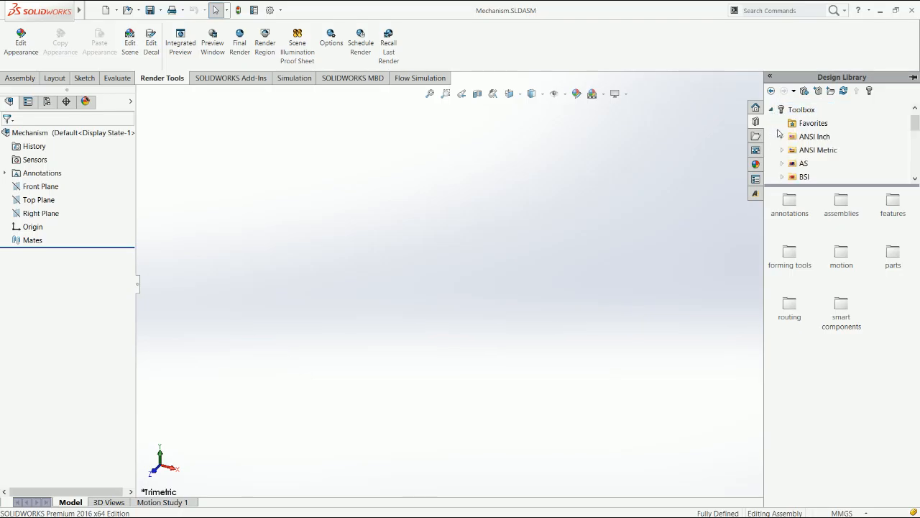
pyautogui.scroll(-1, 819, 145)
pyautogui.scroll(2, 818, 145)
pyautogui.click(804, 124)
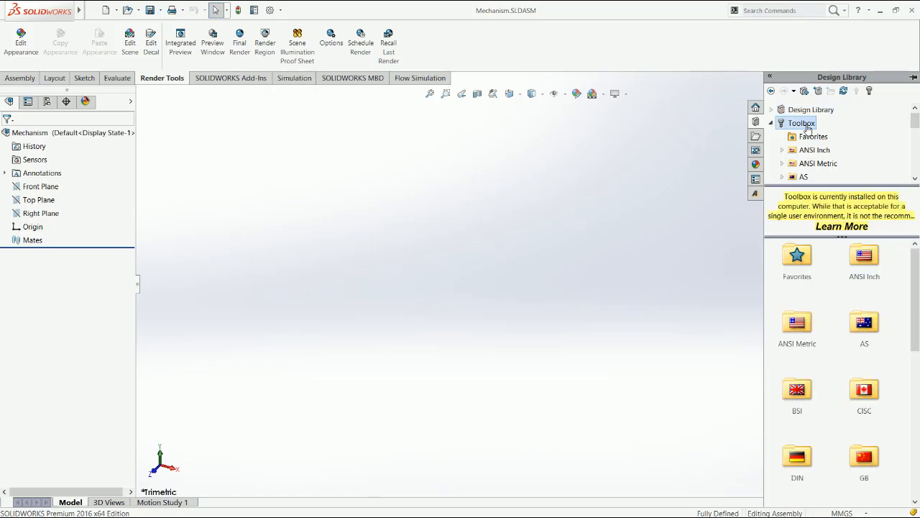
# Step: Insert a Spur Gear from the Toolbox's ANSI Inch Power Transmission gears into the assembly
pyautogui.scroll(-3, 813, 141)
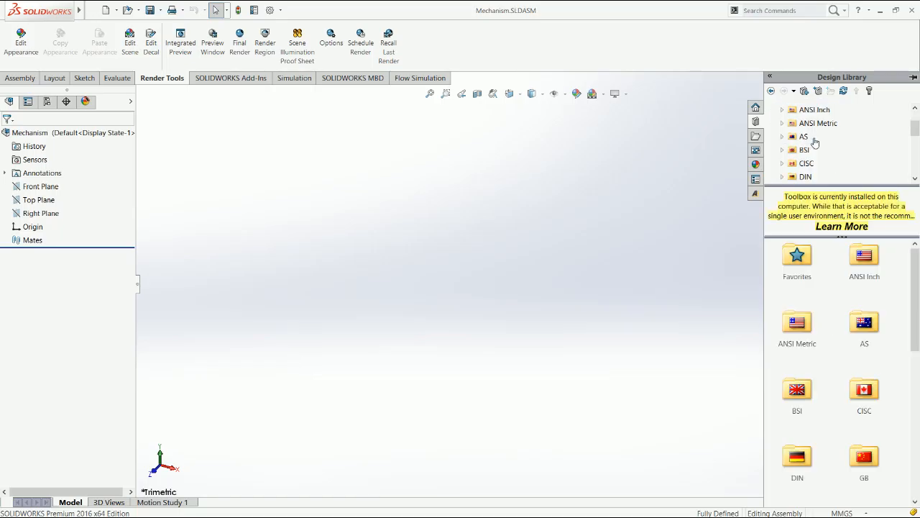
pyautogui.scroll(-1, 816, 148)
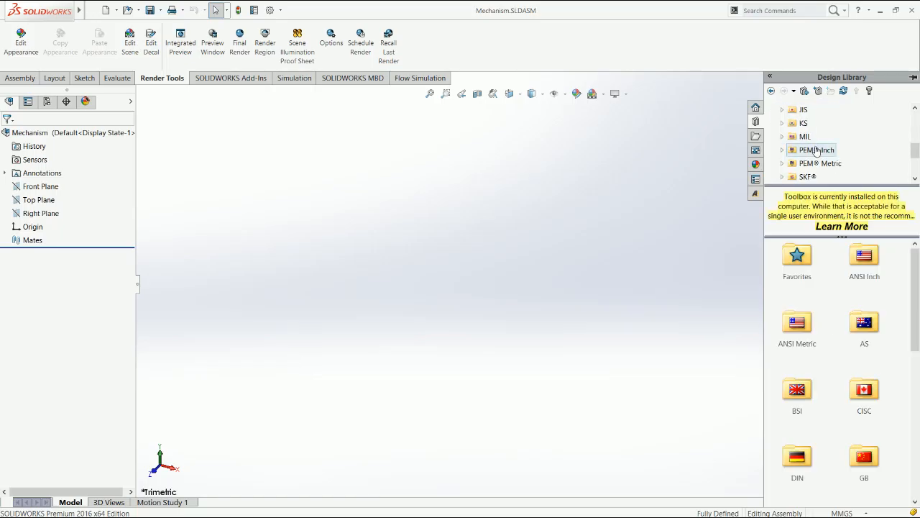
pyautogui.scroll(3, 816, 150)
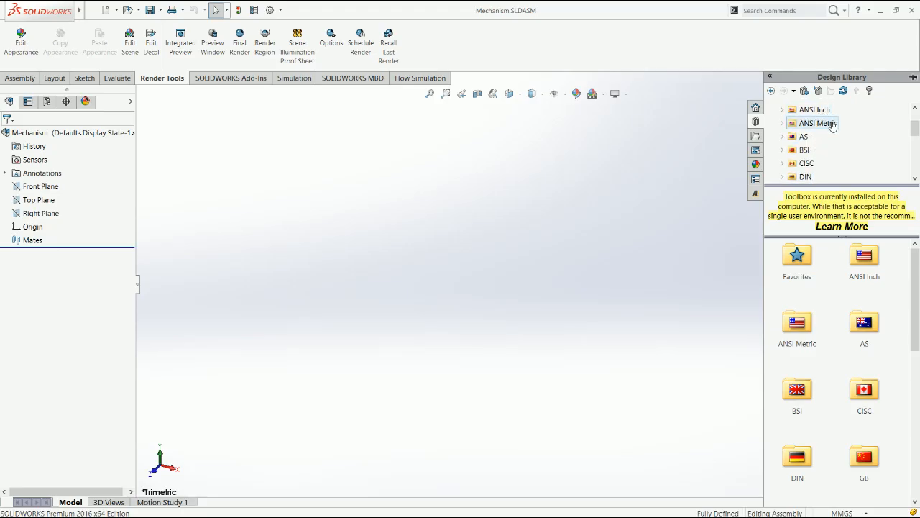
pyautogui.scroll(-3, 833, 126)
pyautogui.scroll(3, 834, 144)
pyautogui.scroll(1, 832, 148)
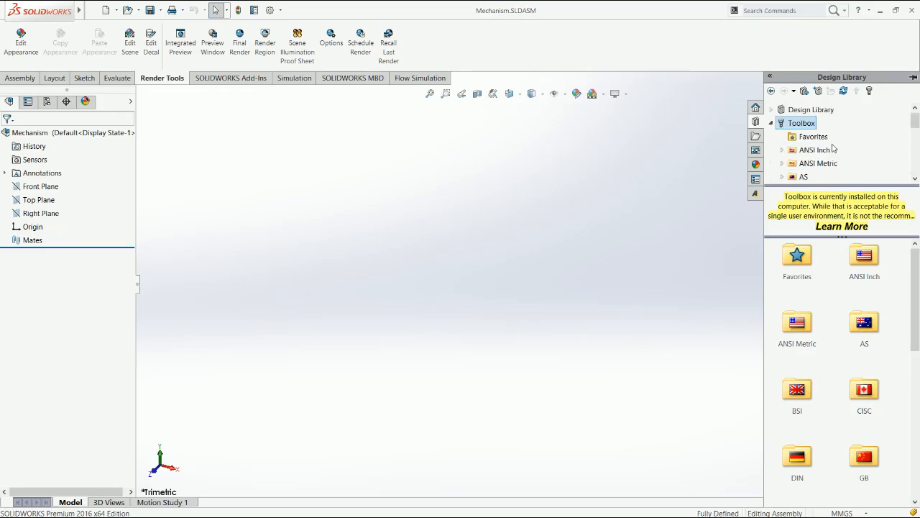
pyautogui.click(824, 152)
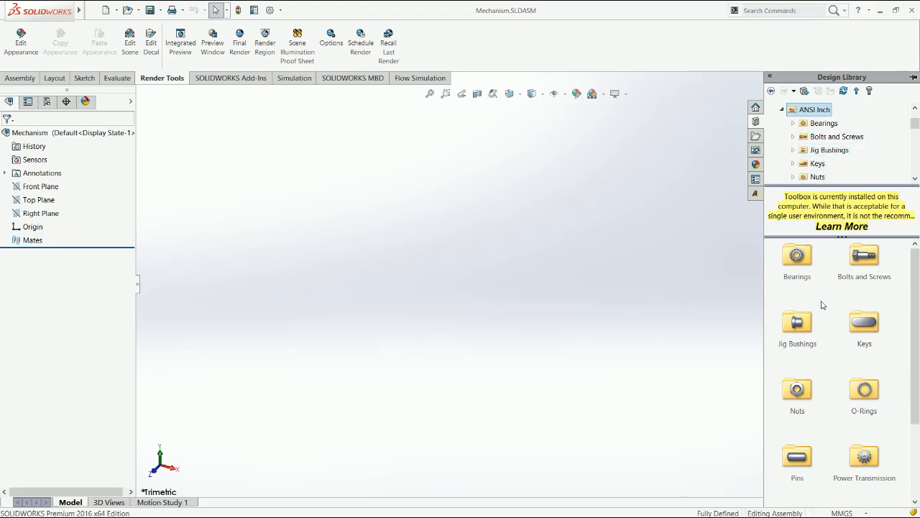
pyautogui.scroll(-1, 880, 456)
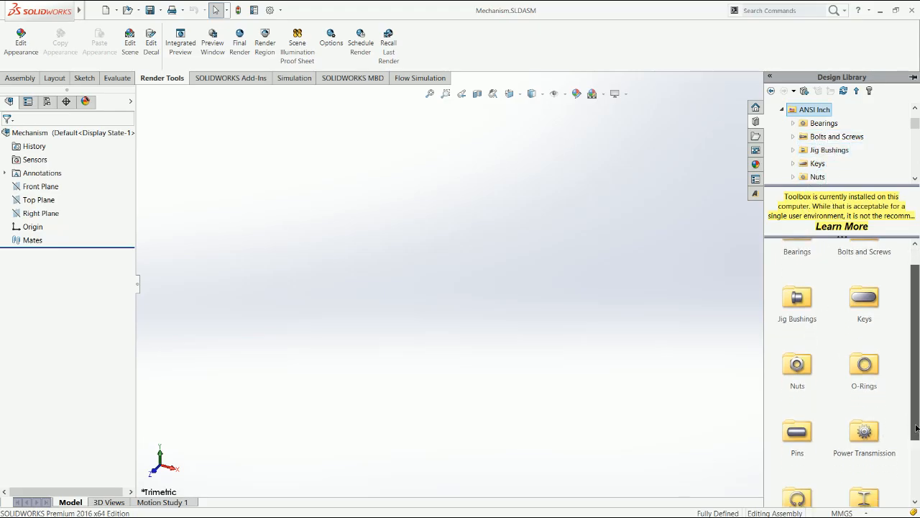
pyautogui.doubleClick(867, 433)
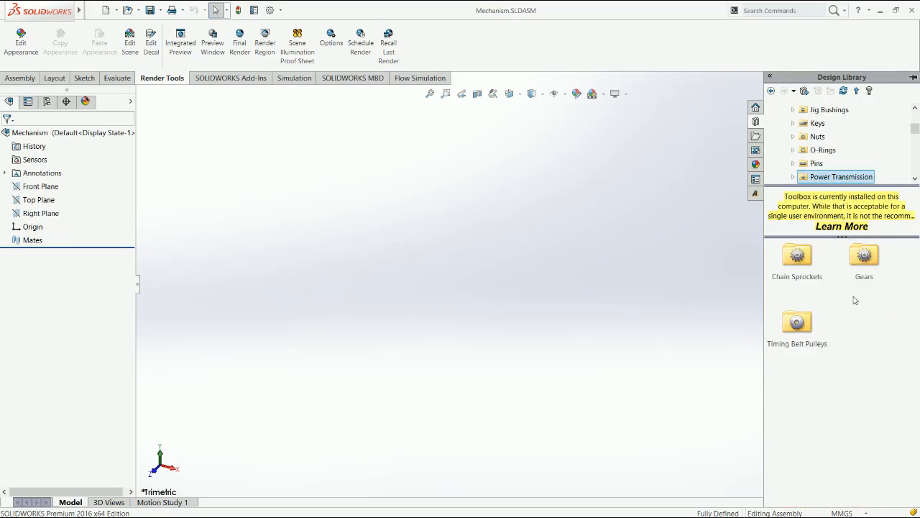
pyautogui.doubleClick(866, 256)
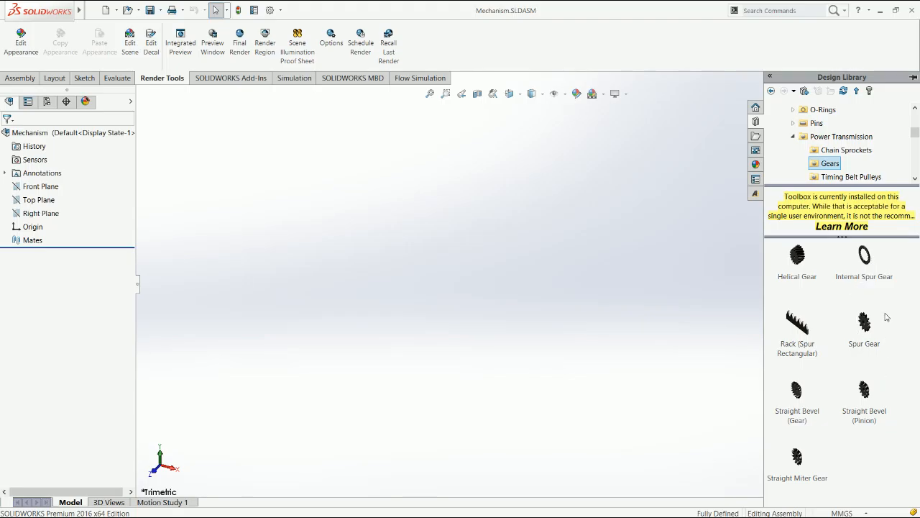
pyautogui.moveTo(870, 324); pyautogui.dragTo(431, 279)
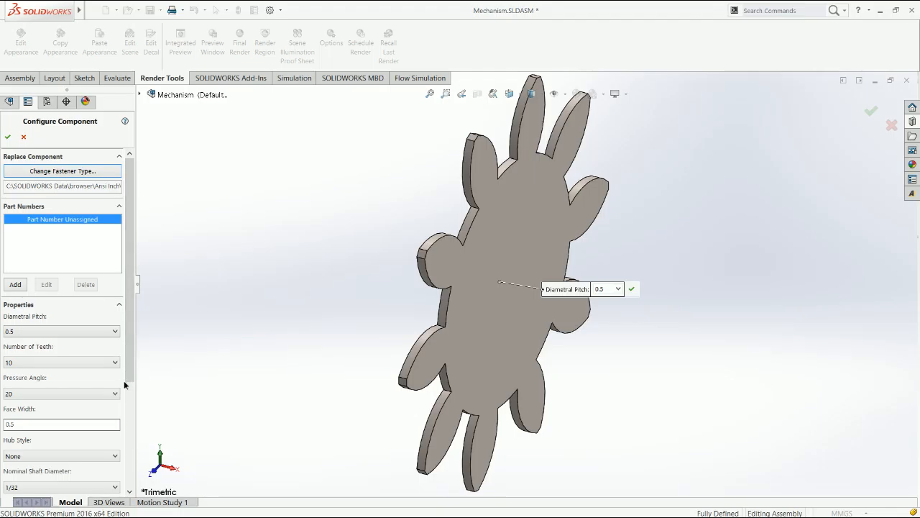
# Step: Set the spur gear's nominal shaft diameter to 1/4
pyautogui.moveTo(124, 384); pyautogui.dragTo(123, 427)
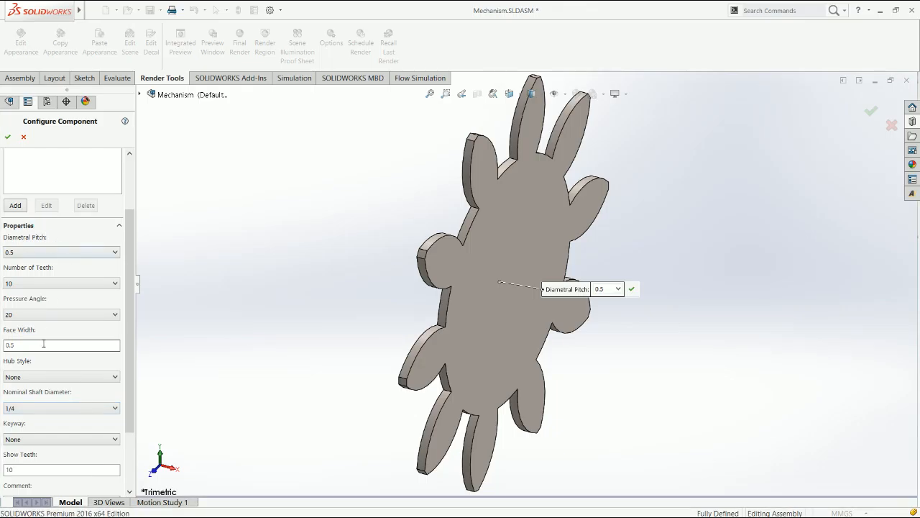
pyautogui.scroll(-2, 108, 431)
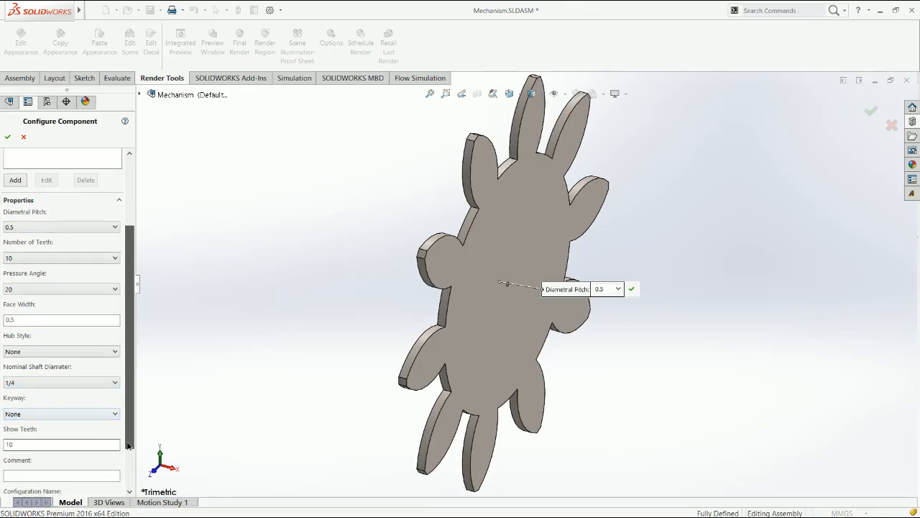
pyautogui.scroll(5, 79, 345)
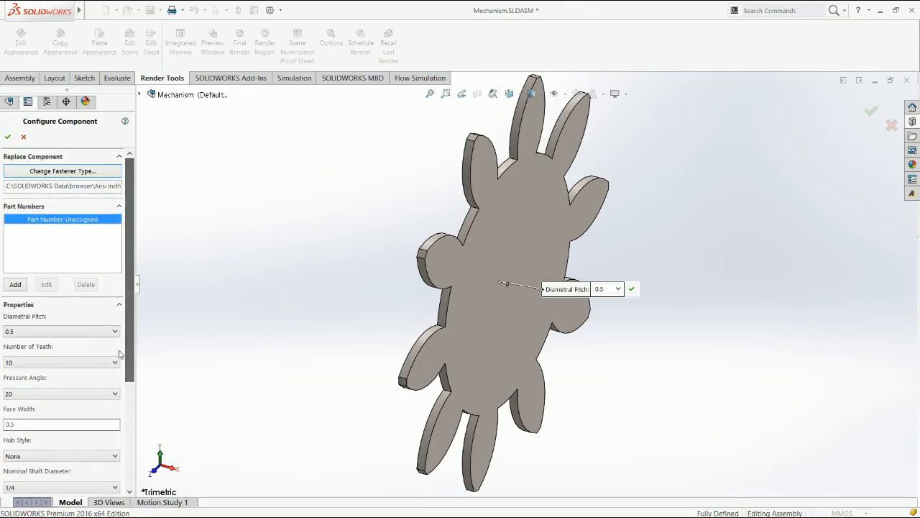
# Step: Set the spur gear's diametral pitch to 8 and accept the component as a single copy
pyautogui.click(63, 333)
pyautogui.click(39, 192)
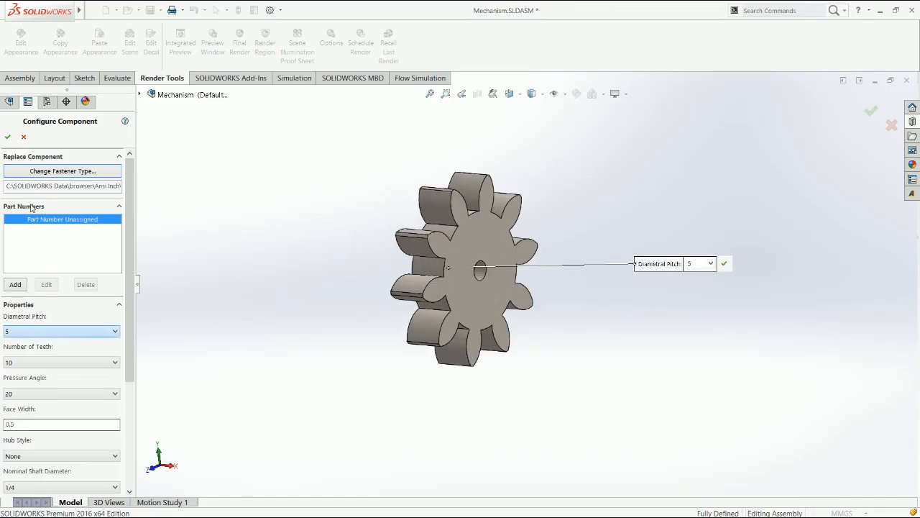
pyautogui.press('Down')
pyautogui.press('Down')
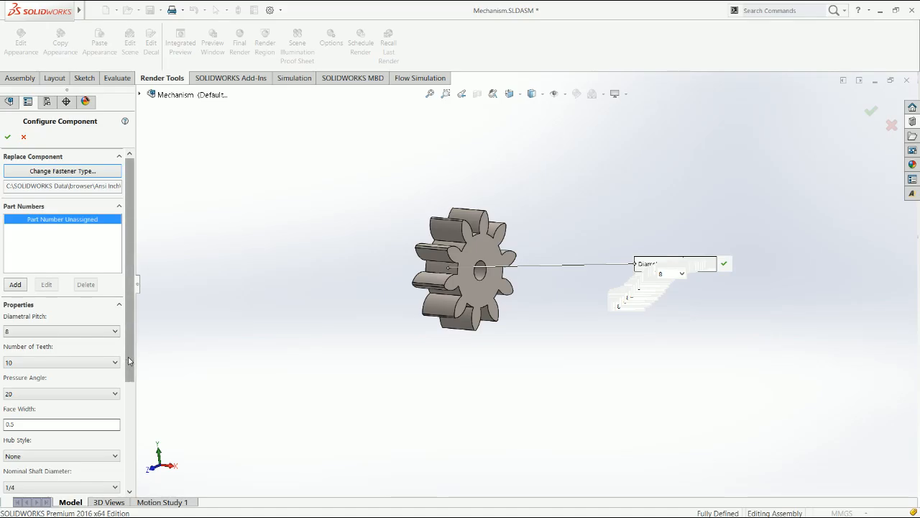
pyautogui.moveTo(130, 361); pyautogui.dragTo(130, 375)
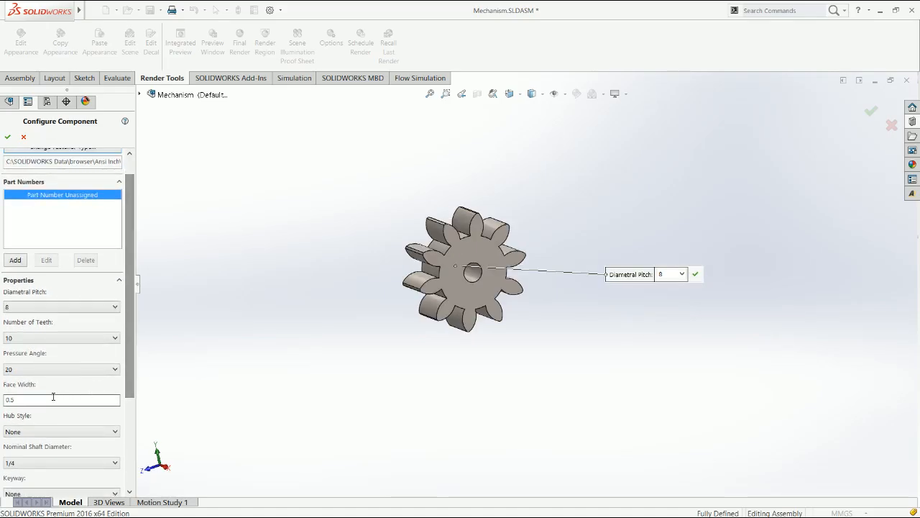
pyautogui.click(7, 136)
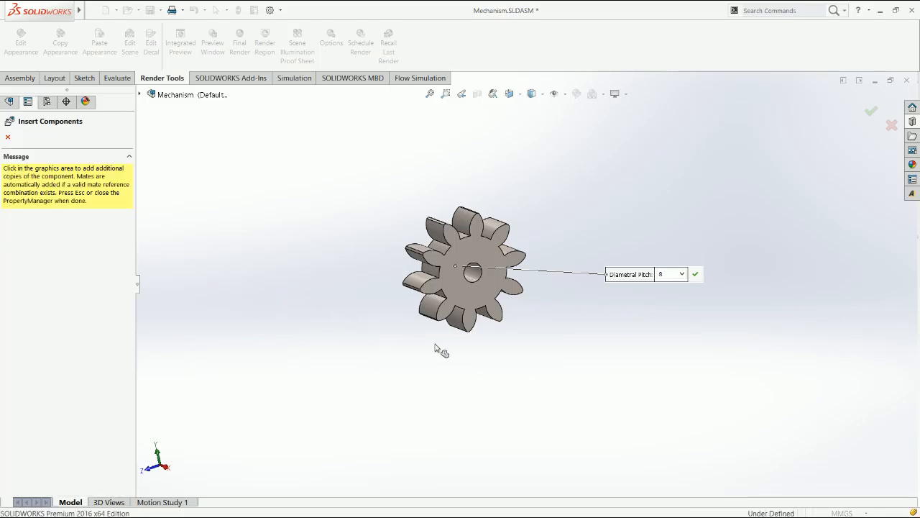
pyautogui.press('Escape')
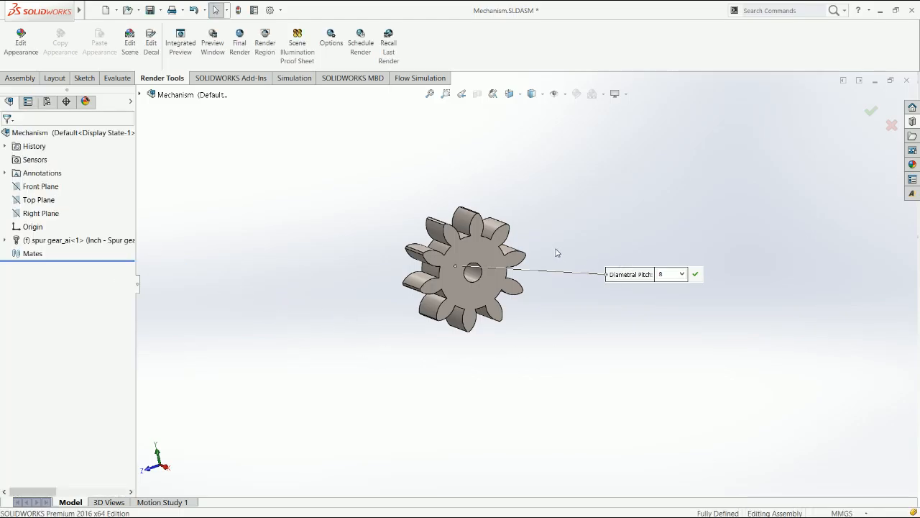
# Step: Float the fixed spur gear component in the assembly
pyautogui.click(359, 287)
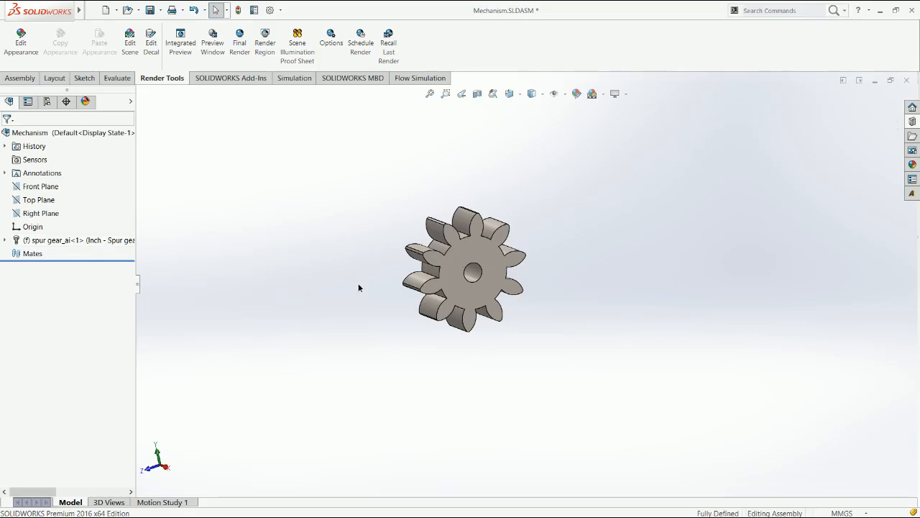
pyautogui.click(110, 241)
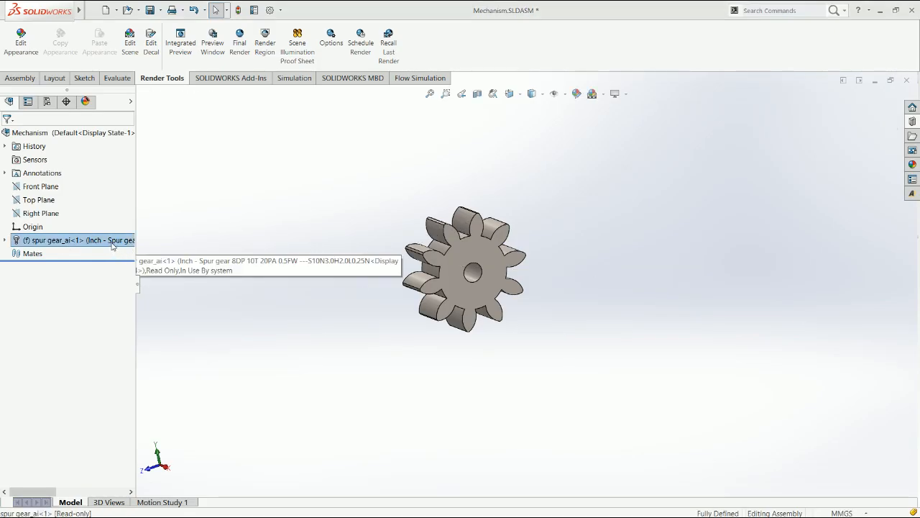
pyautogui.click(165, 327)
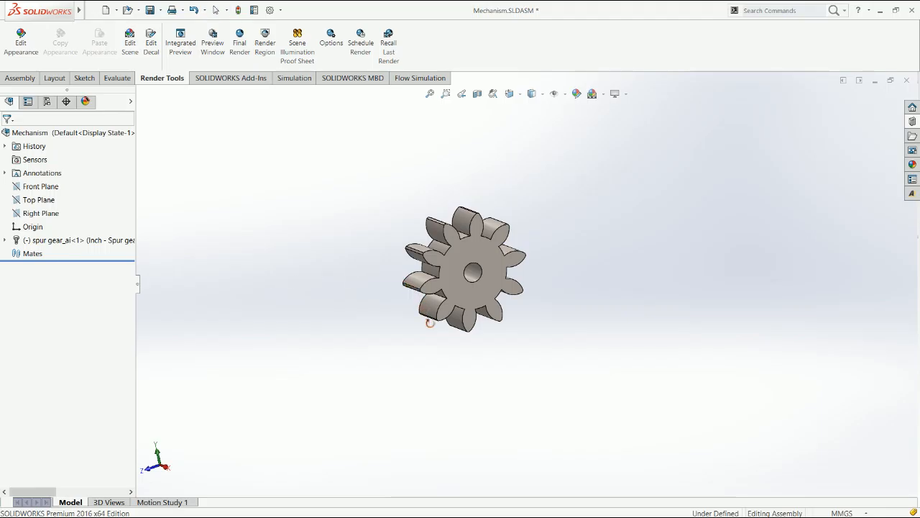
# Step: Reopen the spur gear's Toolbox configuration, review its properties, and leave without changing anything
pyautogui.click(118, 242)
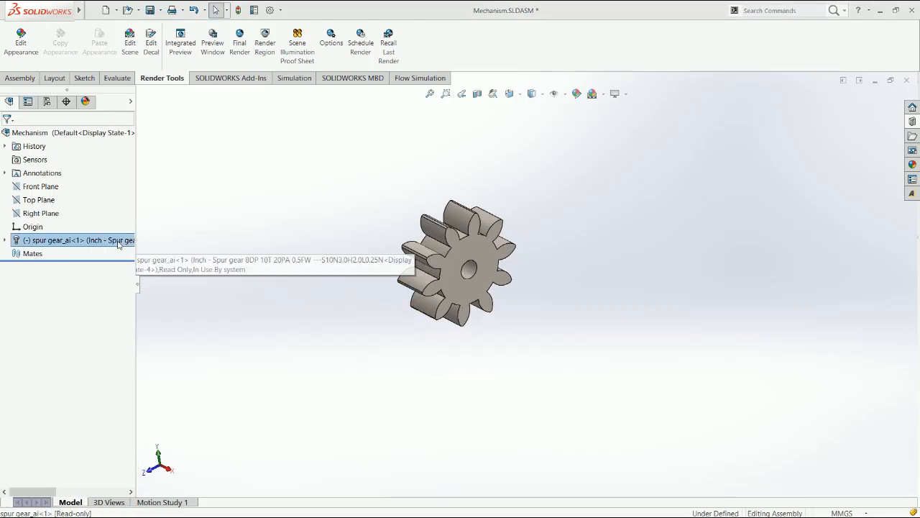
pyautogui.click(192, 286)
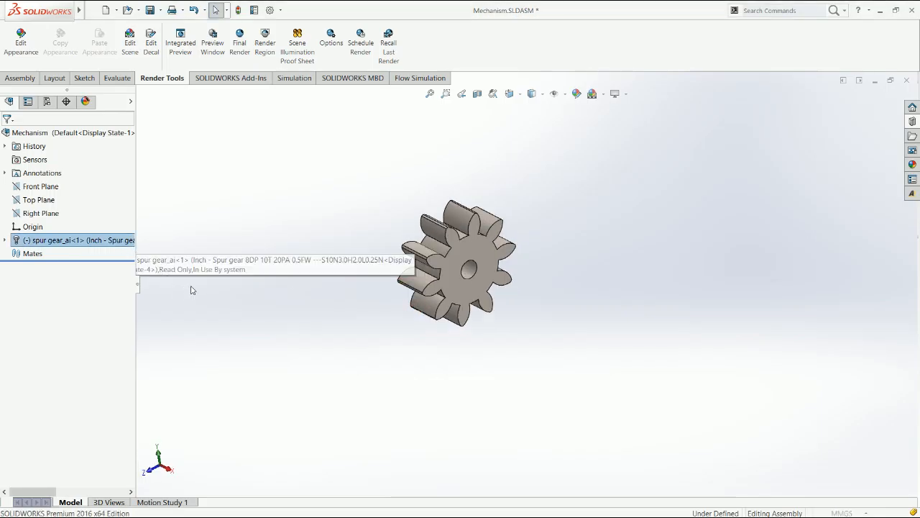
pyautogui.moveTo(126, 315); pyautogui.dragTo(123, 434)
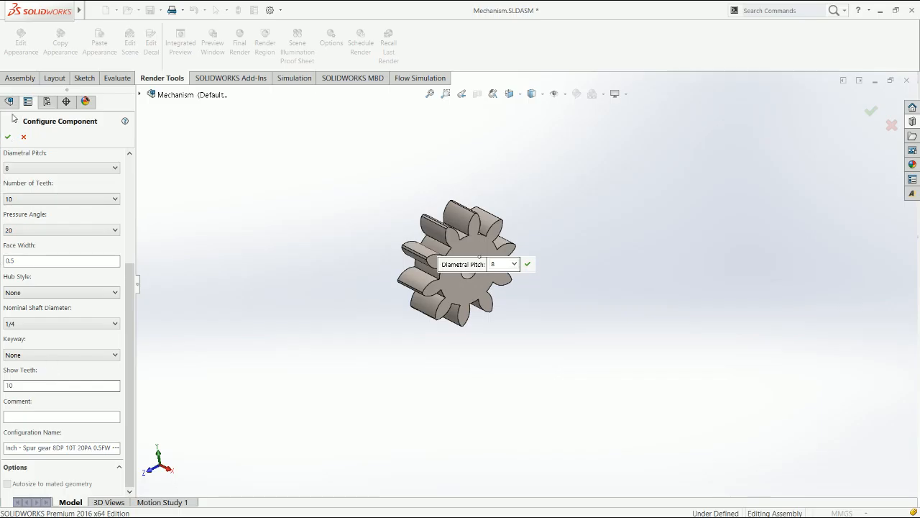
pyautogui.click(23, 136)
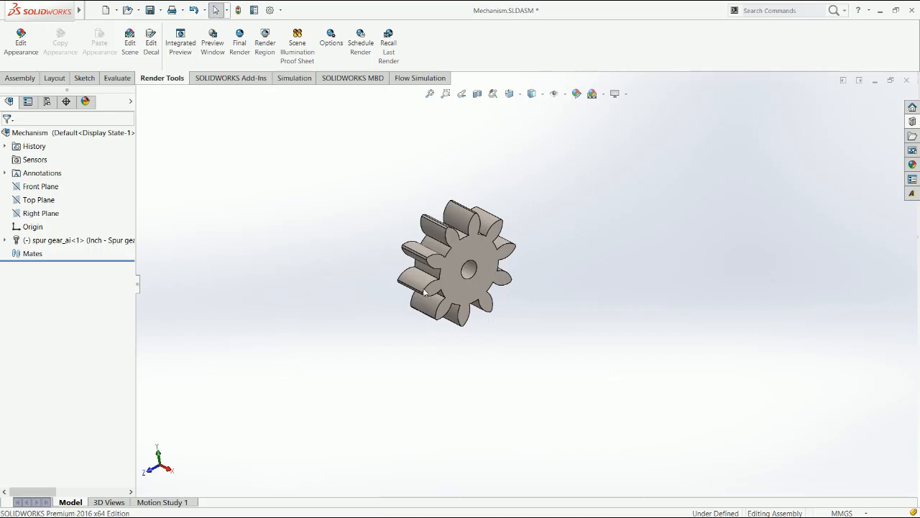
pyautogui.click(35, 78)
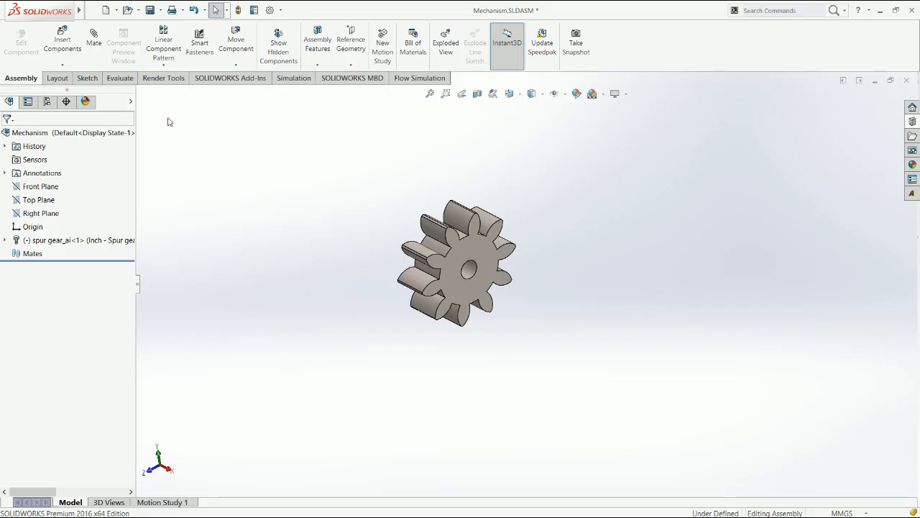
pyautogui.click(86, 77)
pyautogui.click(21, 78)
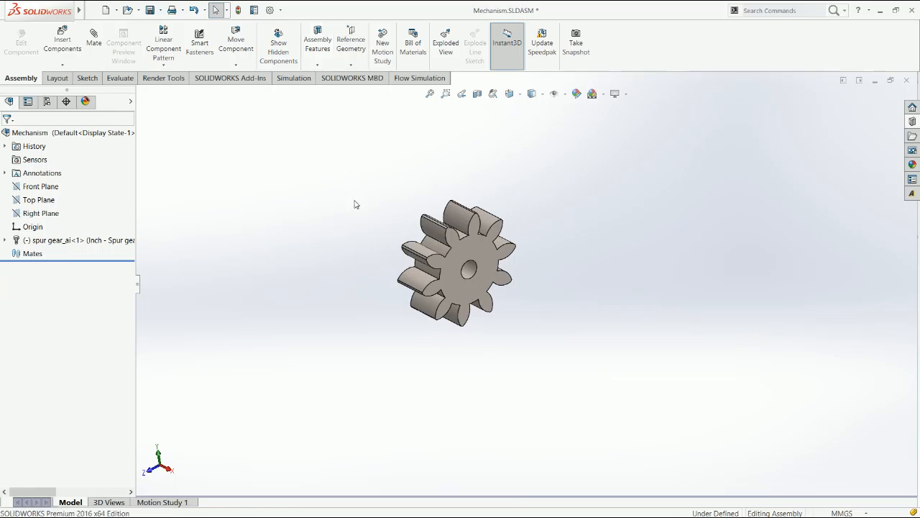
pyautogui.scroll(2, 352, 215)
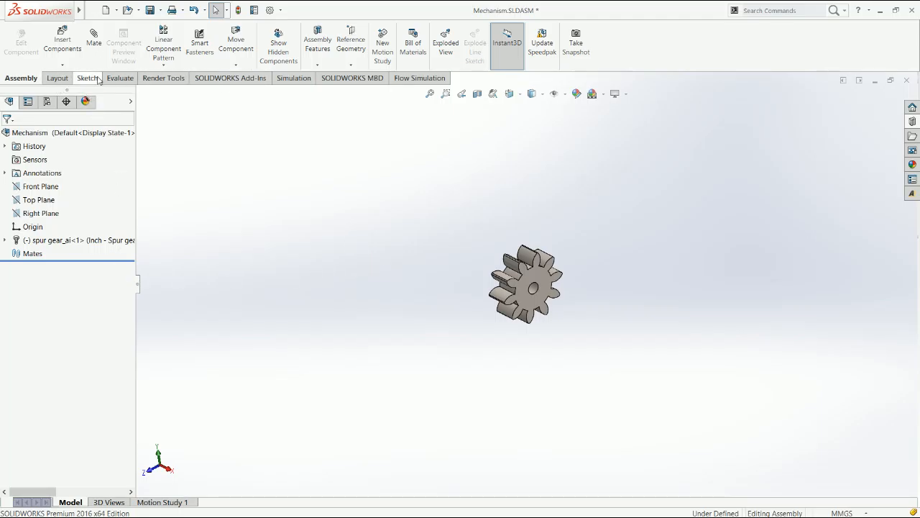
# Step: Sketch a 40 mm diameter circle centred on the origin on the Top Plane and exit the sketch
pyautogui.press('f')
pyautogui.click(39, 199)
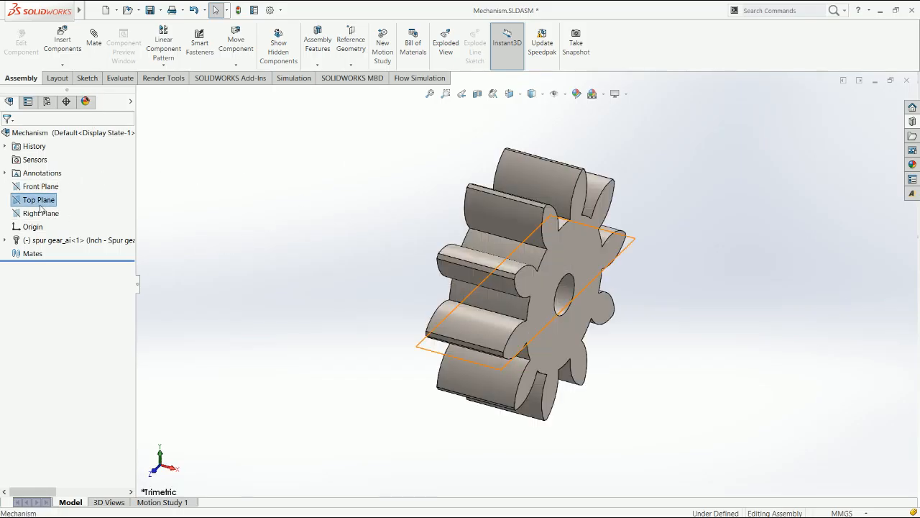
pyautogui.click(87, 78)
pyautogui.click(21, 36)
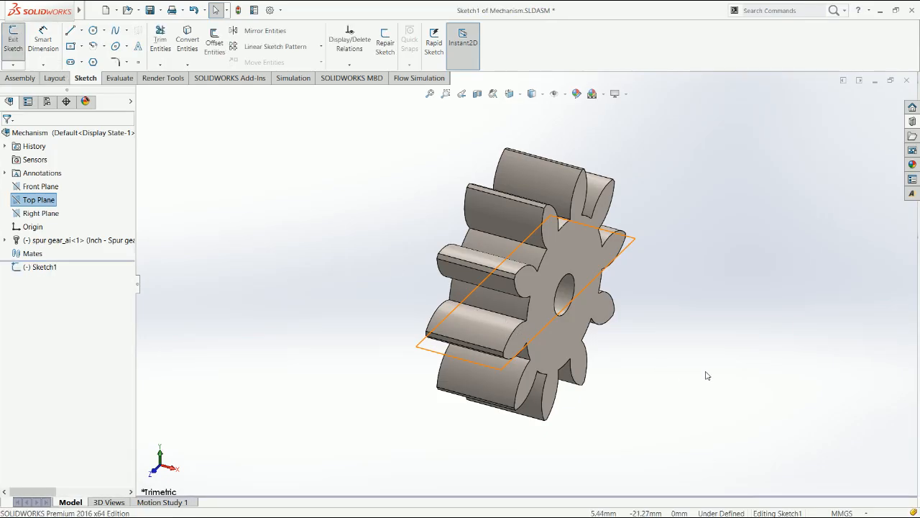
pyautogui.moveTo(699, 375); pyautogui.dragTo(792, 340, button='right')
pyautogui.click(744, 296)
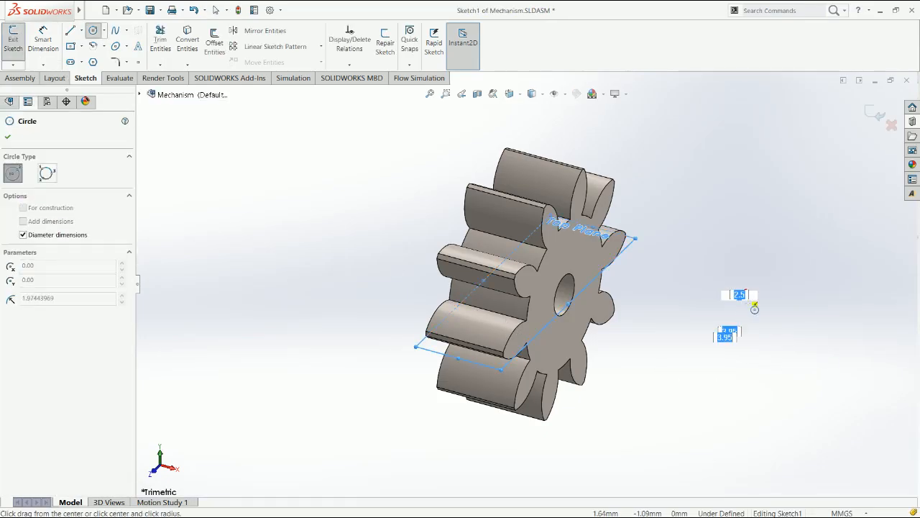
pyautogui.write('40')
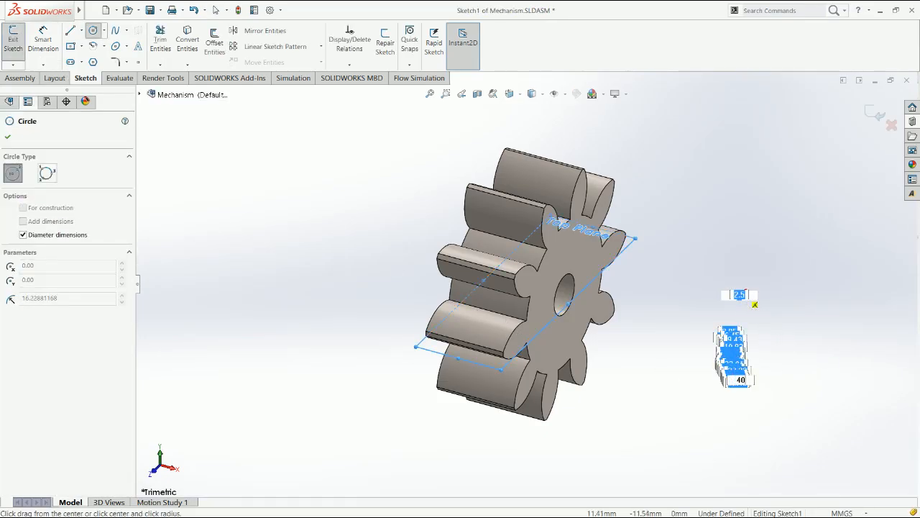
pyautogui.press('Return')
pyautogui.press('Escape')
pyautogui.click(875, 115)
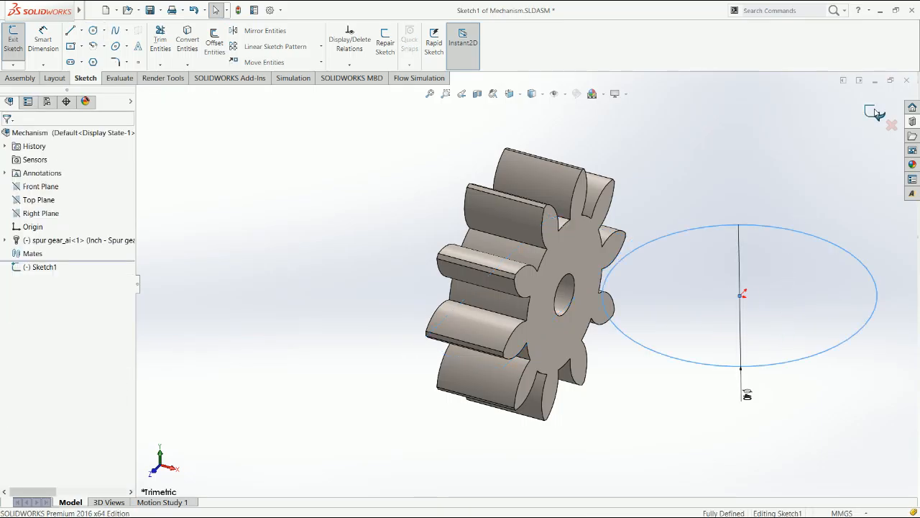
# Step: Reopen the circle's sketch for editing and leave it without changing anything
pyautogui.click(596, 352)
pyautogui.scroll(4, 597, 364)
pyautogui.moveTo(597, 357)
pyautogui.mouseDown(button='middle')
pyautogui.moveTo(610, 268)
pyautogui.moveTo(620, 288)
pyautogui.moveTo(600, 310)
pyautogui.moveTo(589, 360)
pyautogui.mouseUp(button='middle')
pyautogui.click(641, 322)
pyautogui.doubleClick(643, 324)
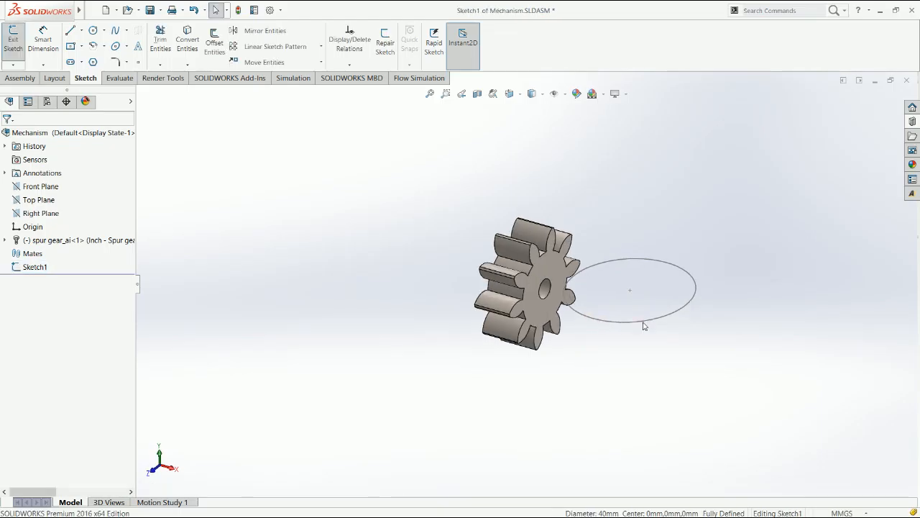
pyautogui.doubleClick(652, 344)
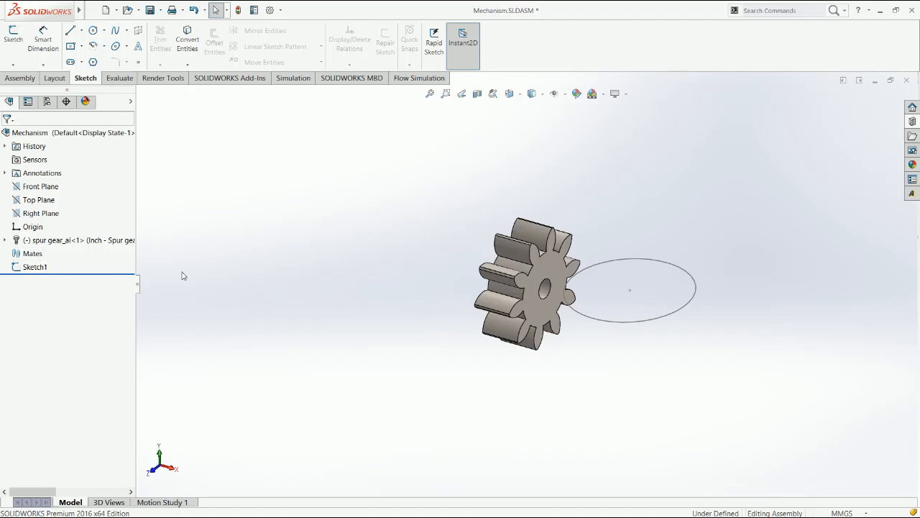
# Step: View the assembly normal to the Right Plane and move the spur gear up and away from the sketched circle
pyautogui.click(549, 268)
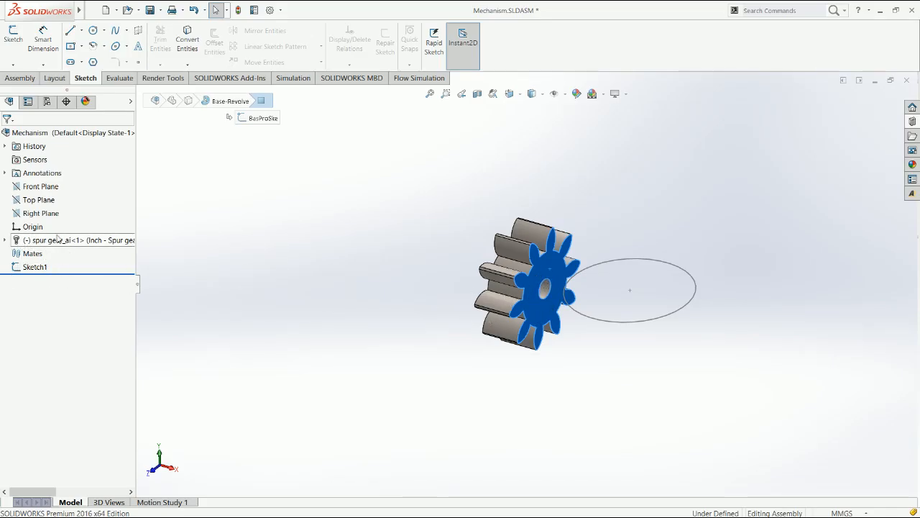
pyautogui.click(5, 239)
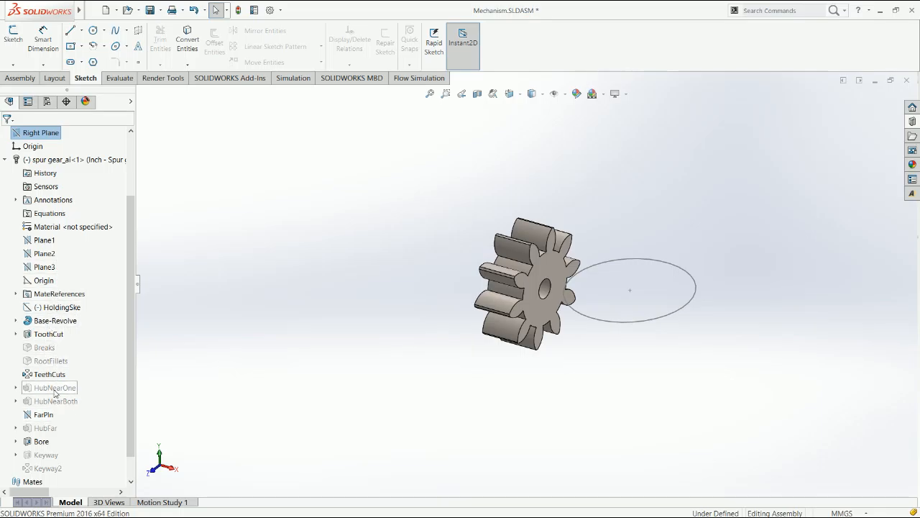
pyautogui.click(6, 159)
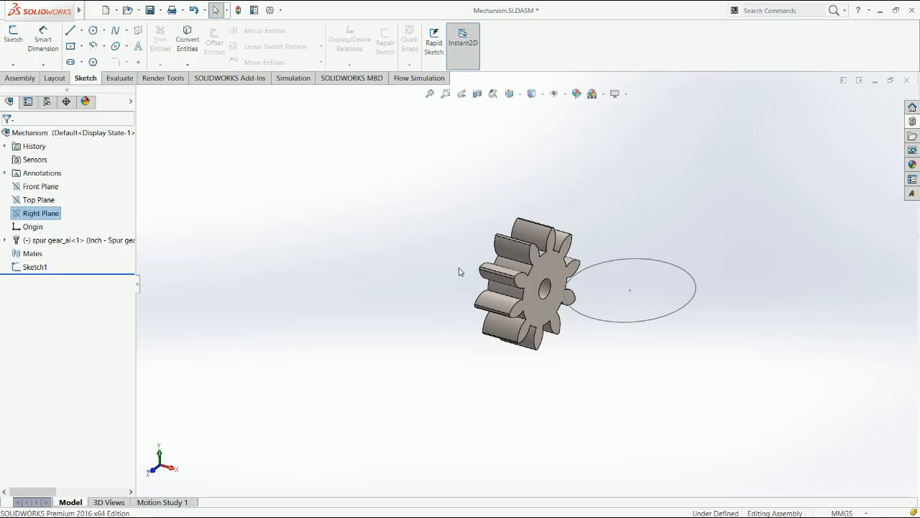
pyautogui.hotkey('ctrl', '8')
pyautogui.moveTo(525, 260); pyautogui.dragTo(334, 148)
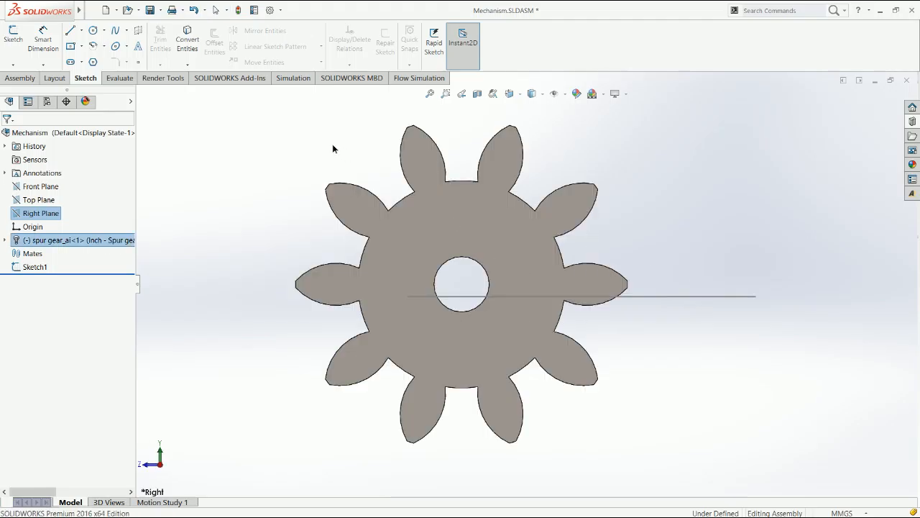
pyautogui.scroll(2, 348, 183)
pyautogui.moveTo(346, 183); pyautogui.dragTo(346, 182)
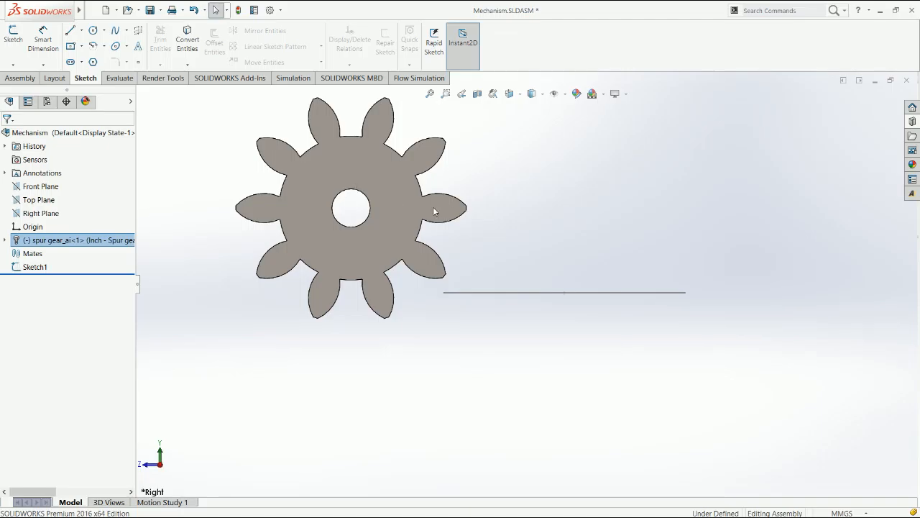
pyautogui.moveTo(434, 208); pyautogui.dragTo(475, 219)
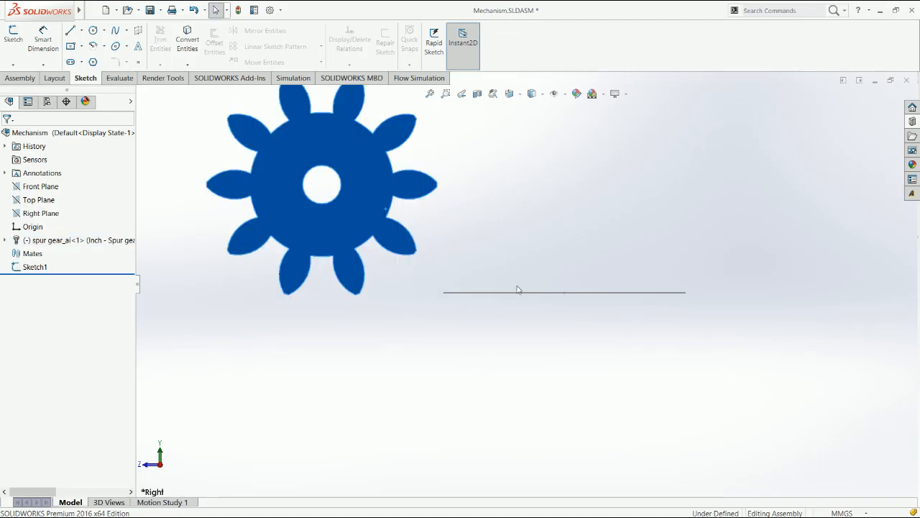
# Step: Insert a Rack (Spur Rectangular) from the Toolbox gears and set its diametral pitch to 8
pyautogui.click(913, 122)
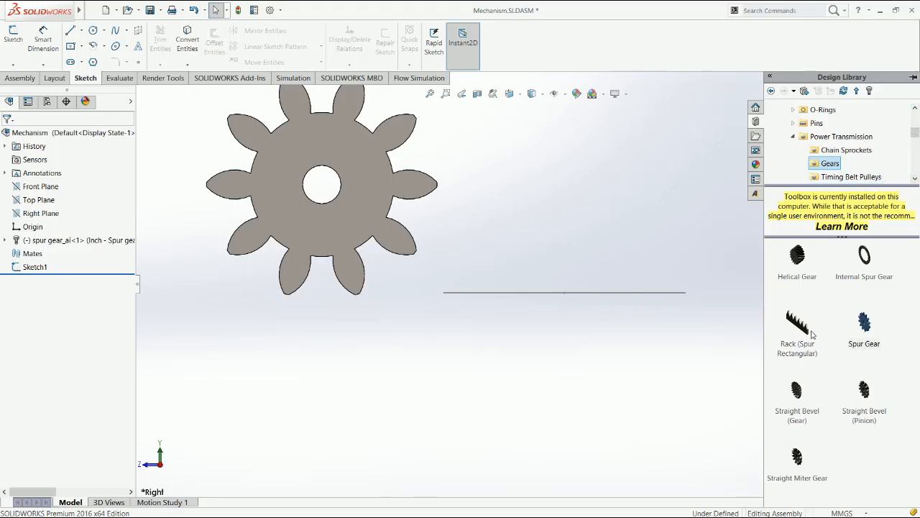
pyautogui.moveTo(810, 336); pyautogui.dragTo(507, 334)
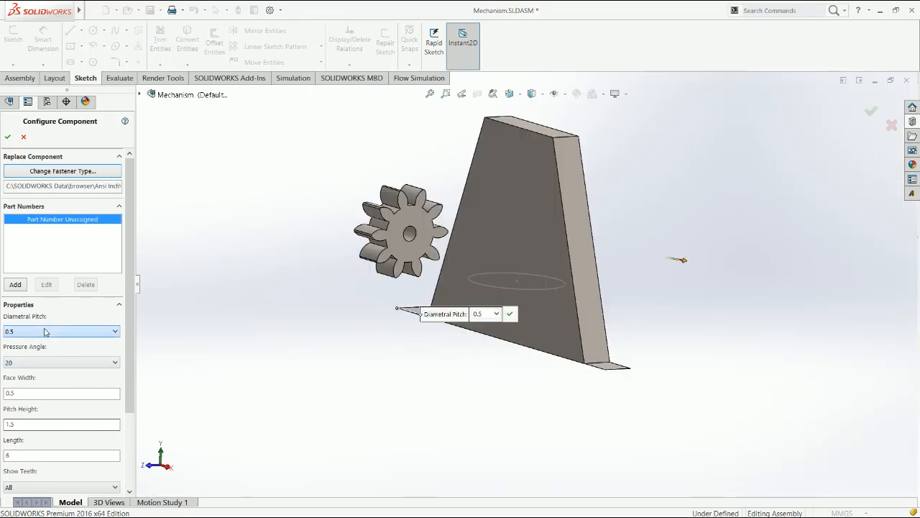
pyautogui.write('8')
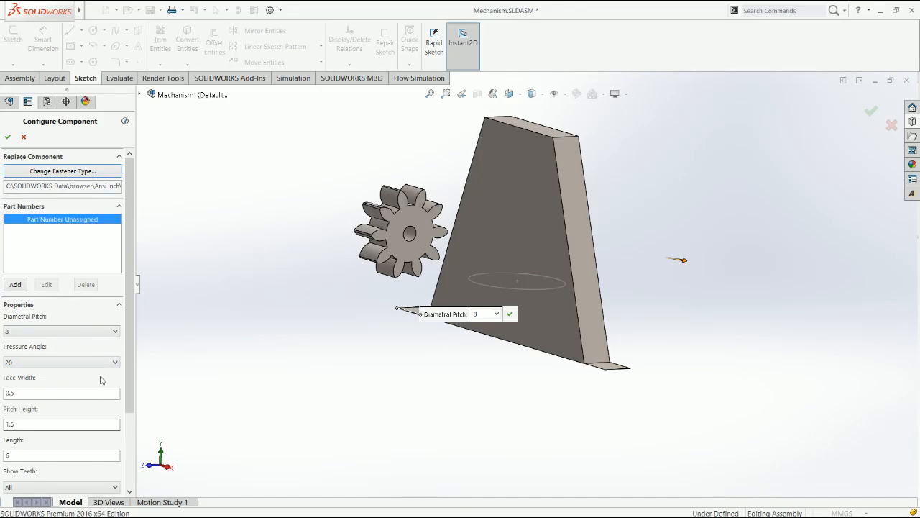
# Step: Set the rack's pitch height to .5 and accept the component as a single copy
pyautogui.moveTo(130, 392); pyautogui.dragTo(131, 424)
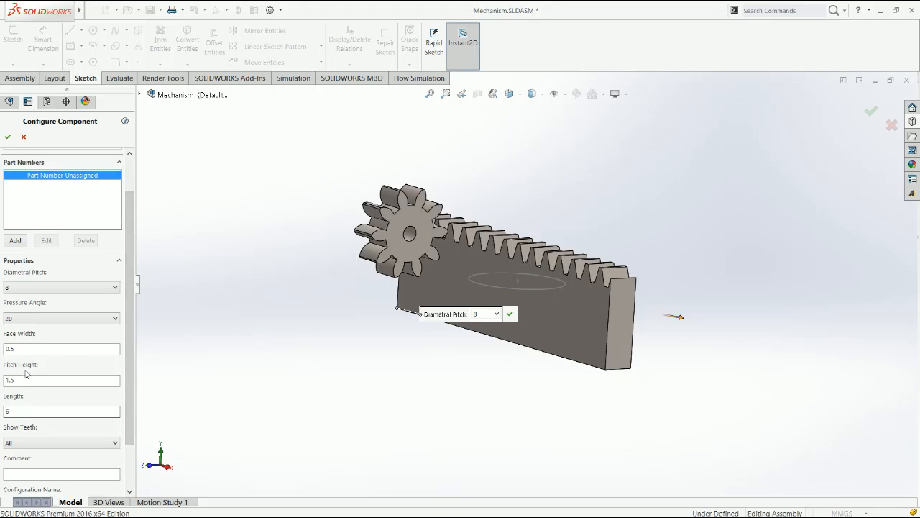
pyautogui.moveTo(14, 379); pyautogui.dragTo(2, 378)
pyautogui.write('1')
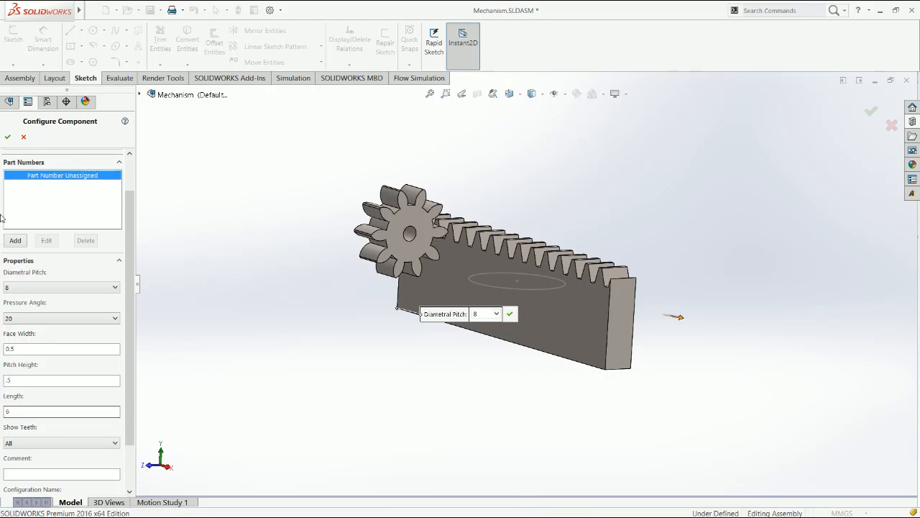
pyautogui.click(6, 137)
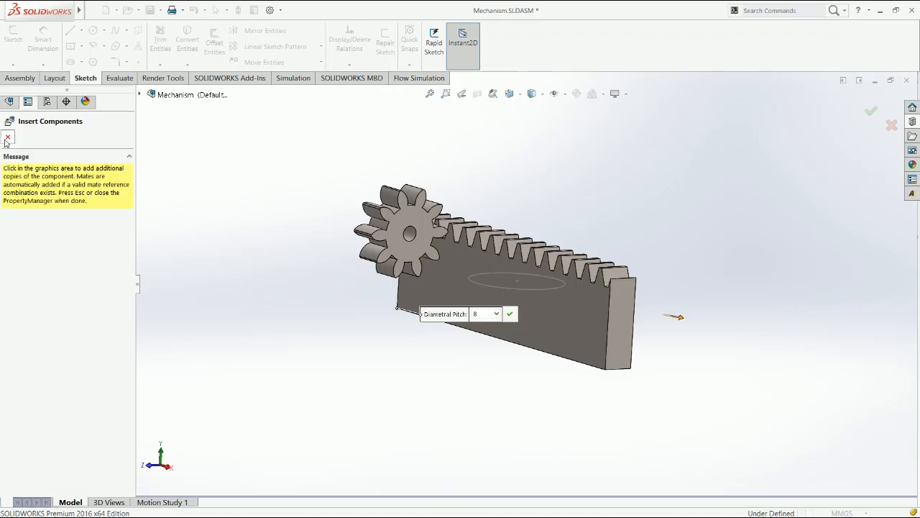
pyautogui.click(7, 138)
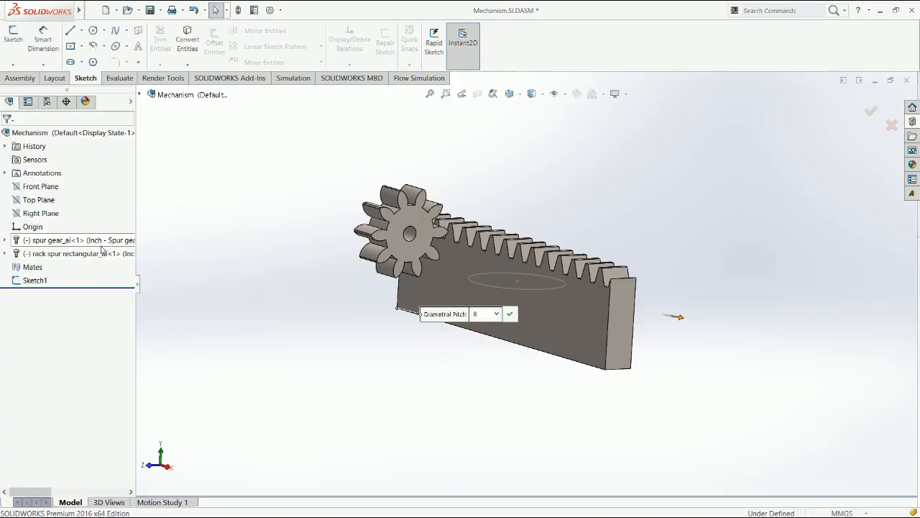
# Step: Review the Toolbox properties of the spur gear and the rack without changing any values
pyautogui.click(164, 287)
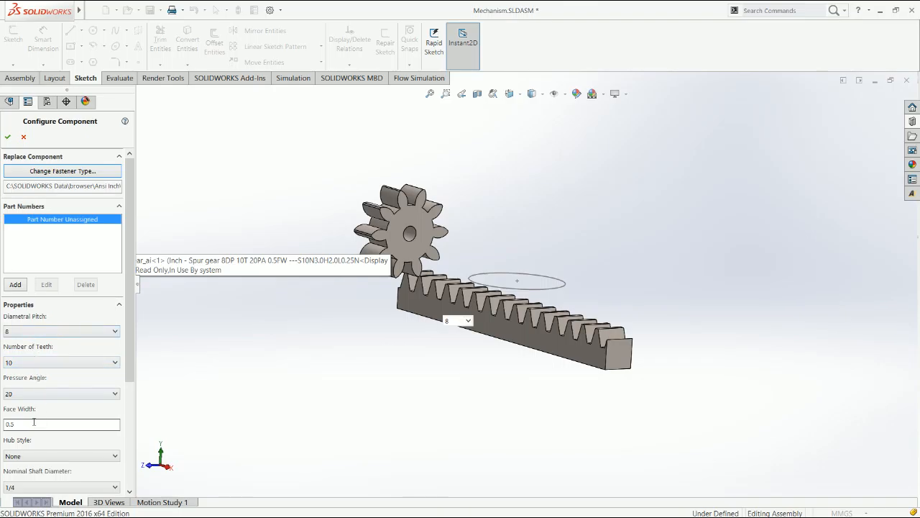
pyautogui.press('Escape')
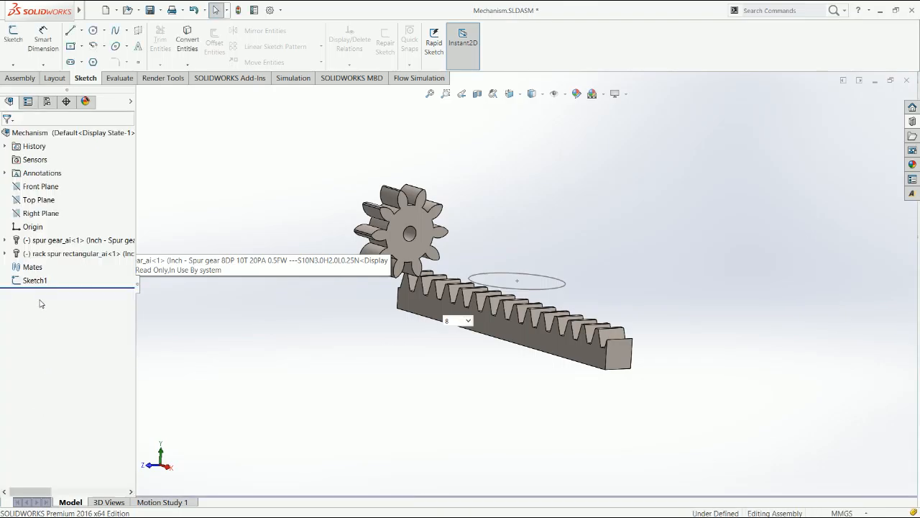
pyautogui.rightClick(53, 254)
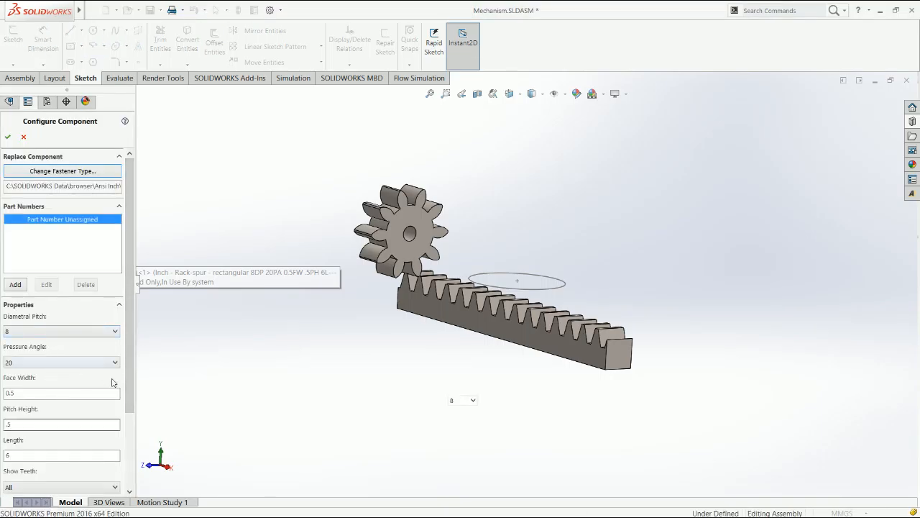
pyautogui.moveTo(126, 394); pyautogui.dragTo(128, 480)
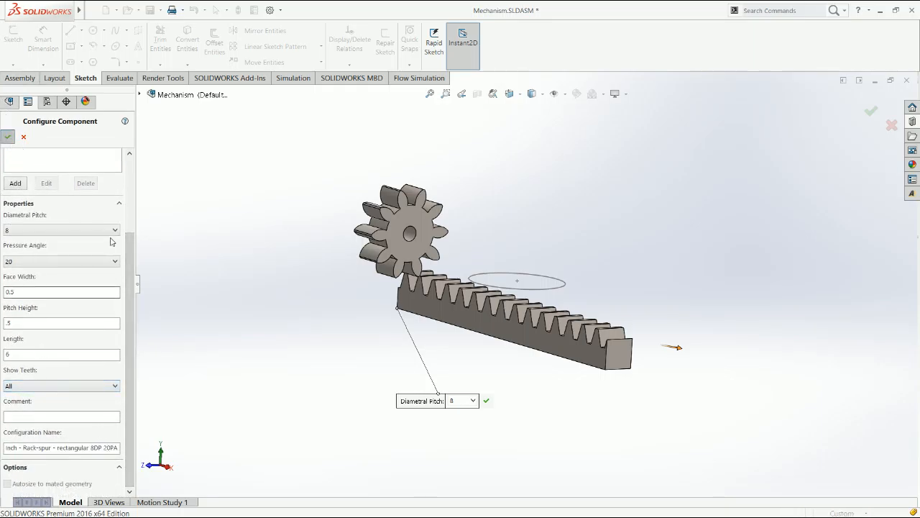
pyautogui.click(7, 136)
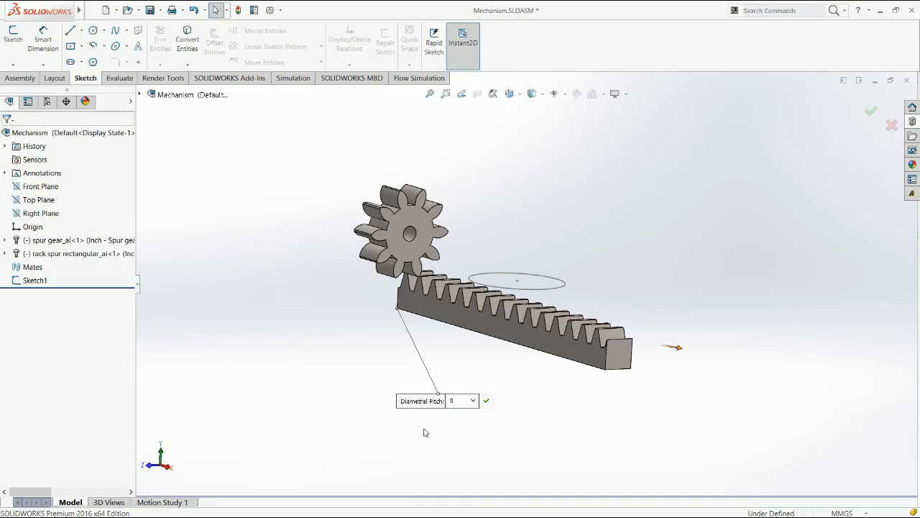
# Step: In the Front view, move the spur gear up, place the rack beside the sketched circle, and turn the rack end for end
pyautogui.hotkey('ctrl', '1')
pyautogui.scroll(3, 458, 275)
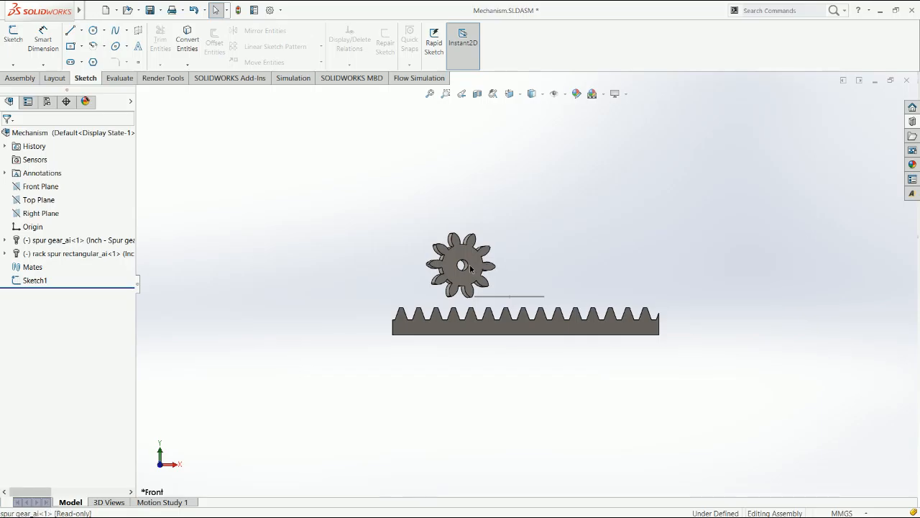
pyautogui.moveTo(471, 268); pyautogui.dragTo(505, 213, button='right')
pyautogui.moveTo(559, 329); pyautogui.dragTo(390, 301)
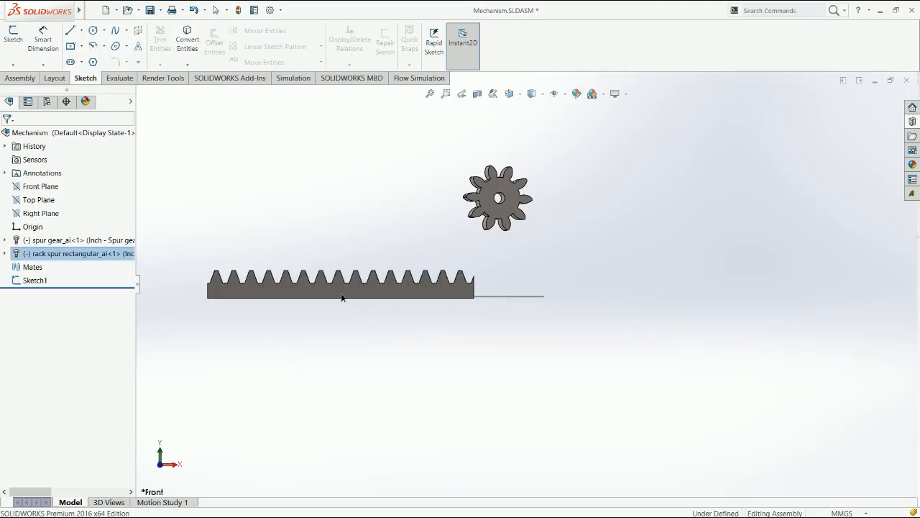
pyautogui.moveTo(500, 296); pyautogui.dragTo(464, 334, button='right')
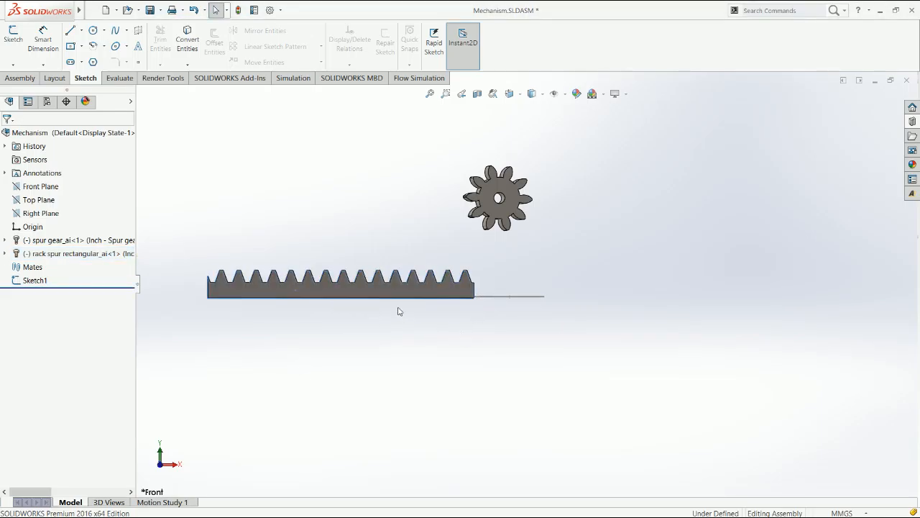
pyautogui.moveTo(337, 297); pyautogui.dragTo(331, 278, button='right')
# Step: Add a coincident mate between the rack's bottom face and the assembly's Top Plane
pyautogui.scroll(-4, 496, 308)
pyautogui.moveTo(496, 307); pyautogui.dragTo(490, 296, button='middle')
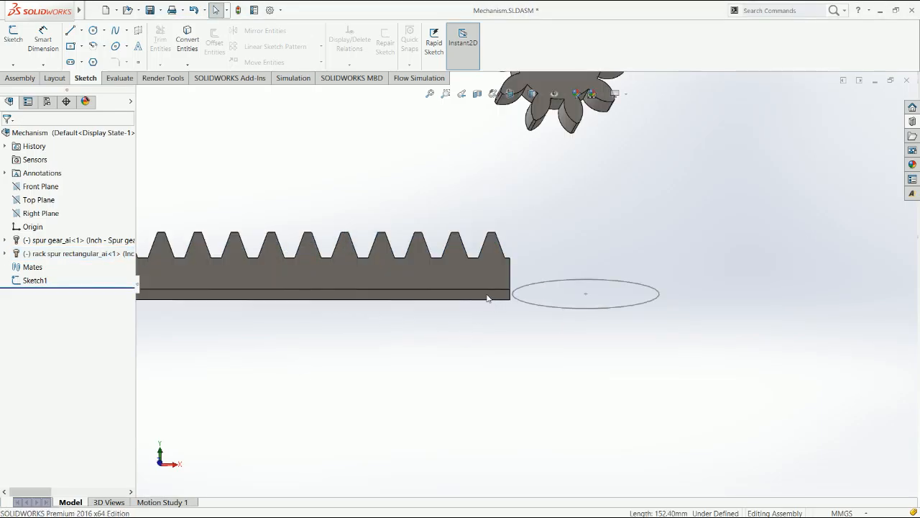
pyautogui.click(492, 299)
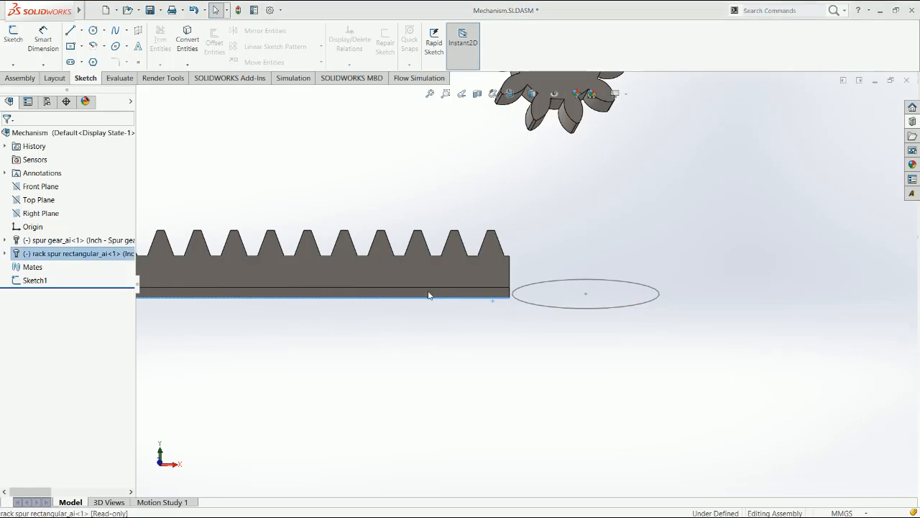
pyautogui.click(39, 200)
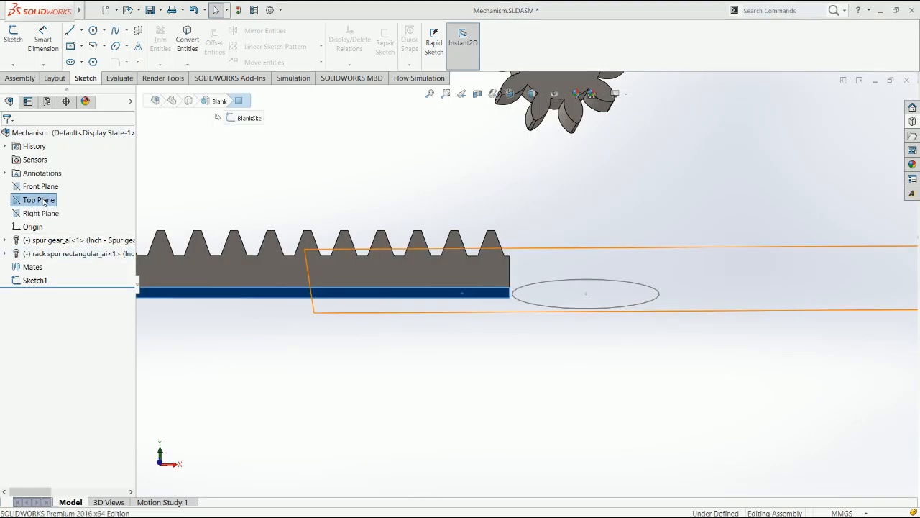
pyautogui.click(20, 78)
pyautogui.click(93, 40)
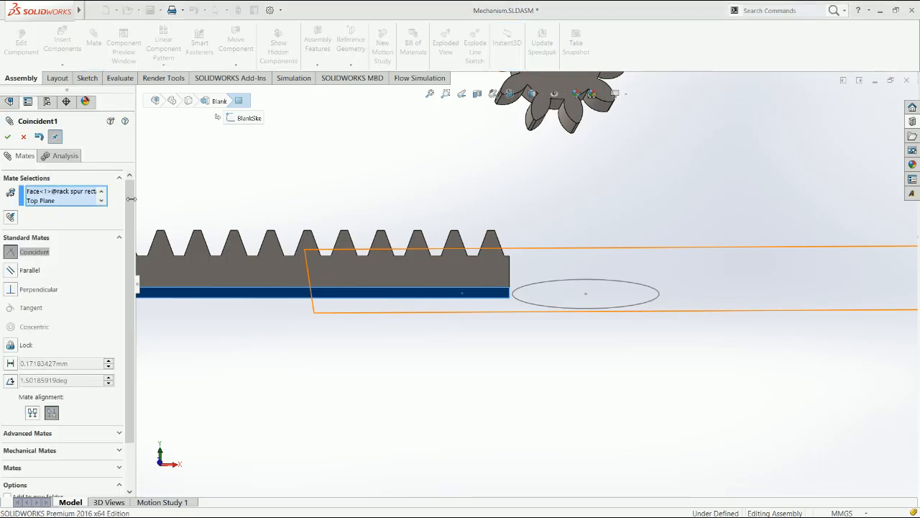
pyautogui.click(6, 136)
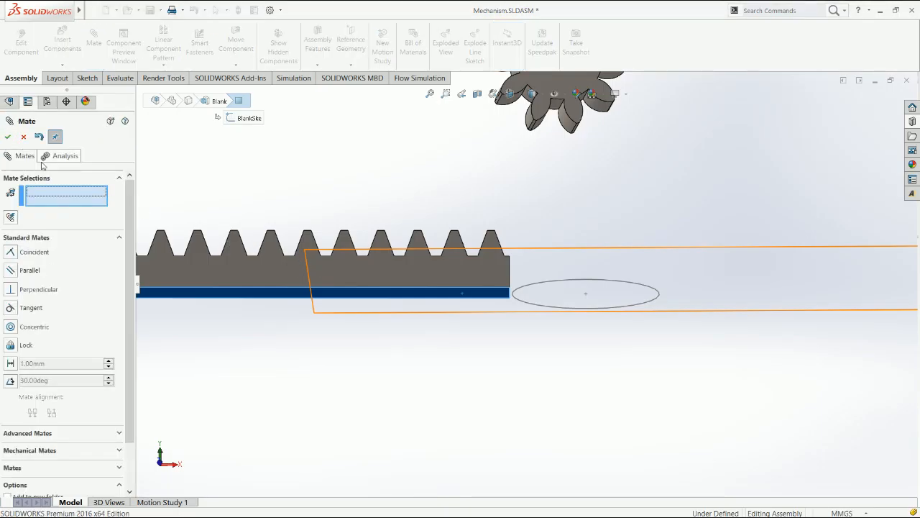
pyautogui.click(6, 137)
# Step: Add a symmetric mate between the rack's two side faces, with the assembly's Front Plane as symmetry plane
pyautogui.click(6, 253)
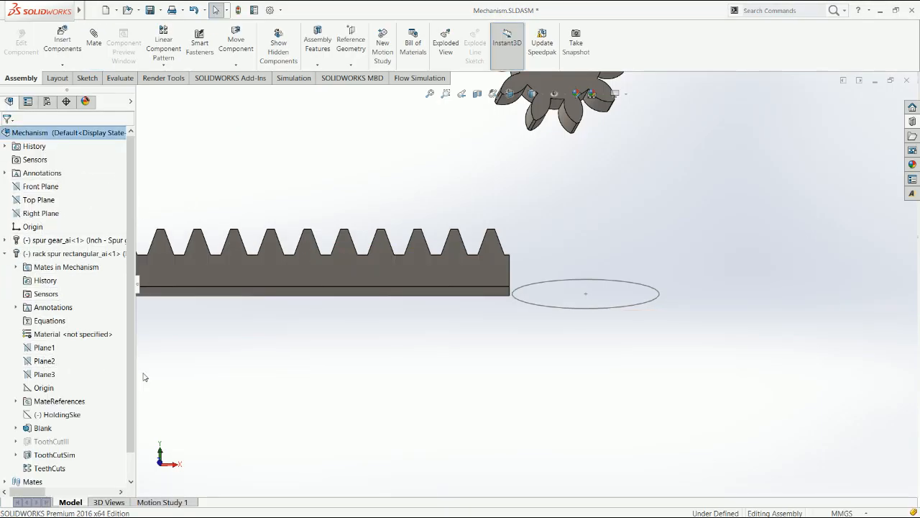
pyautogui.click(41, 351)
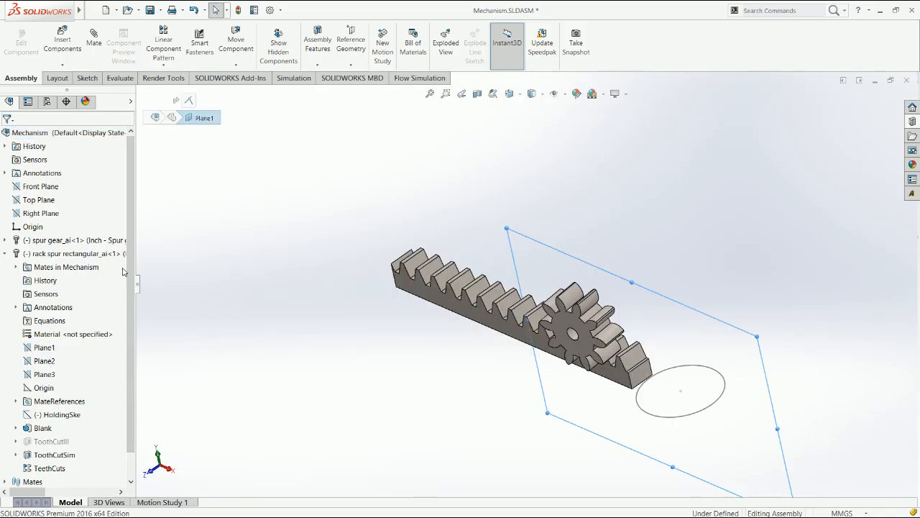
pyautogui.click(94, 39)
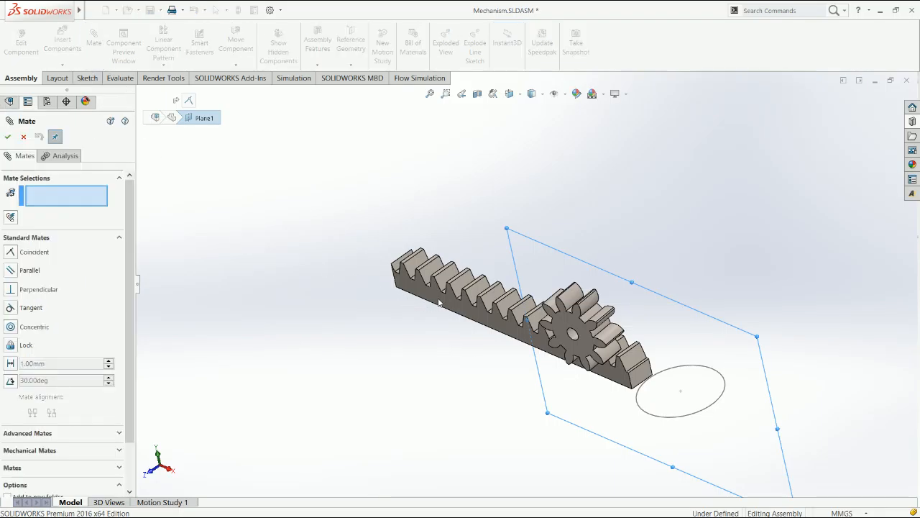
pyautogui.click(440, 303)
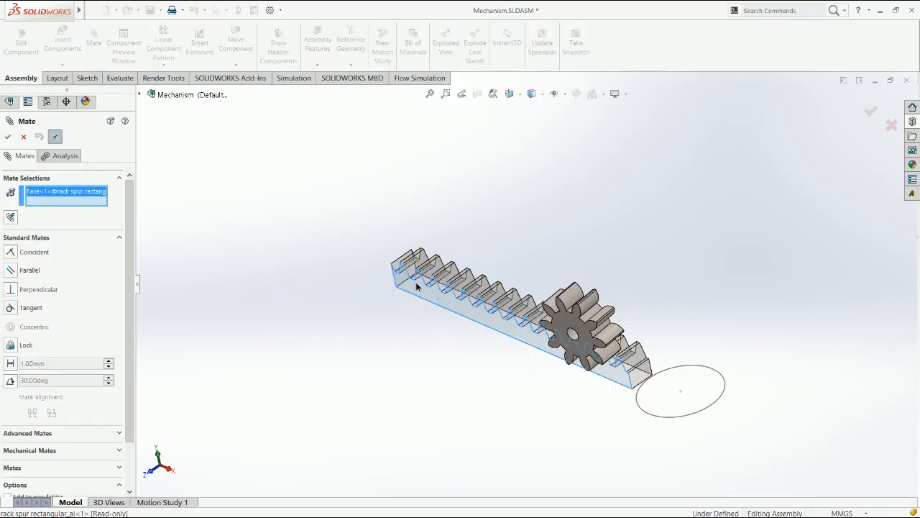
pyautogui.rightClick(70, 193)
pyautogui.click(110, 204)
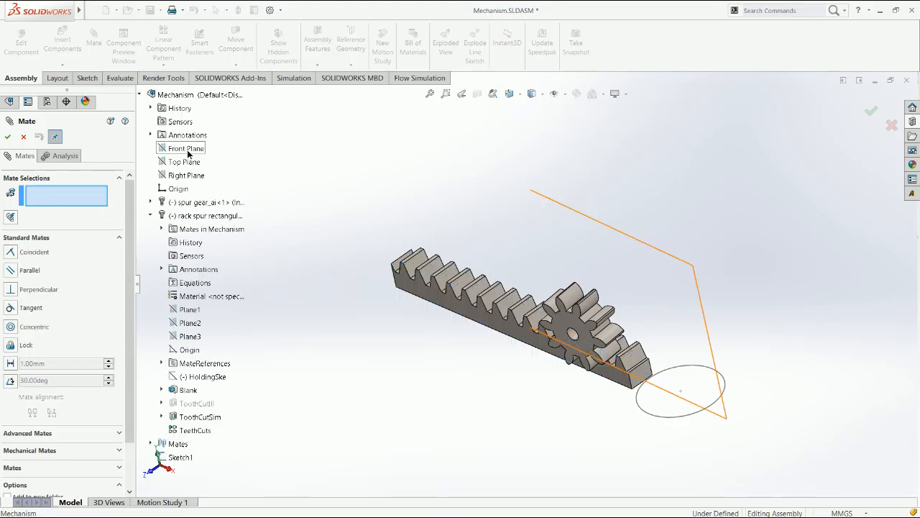
pyautogui.click(187, 151)
pyautogui.scroll(-1, 128, 265)
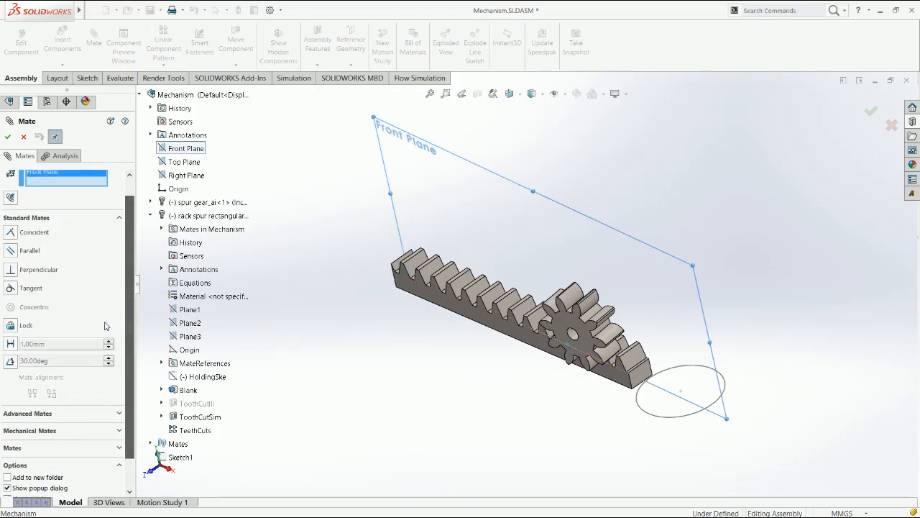
pyautogui.click(43, 416)
pyautogui.click(27, 253)
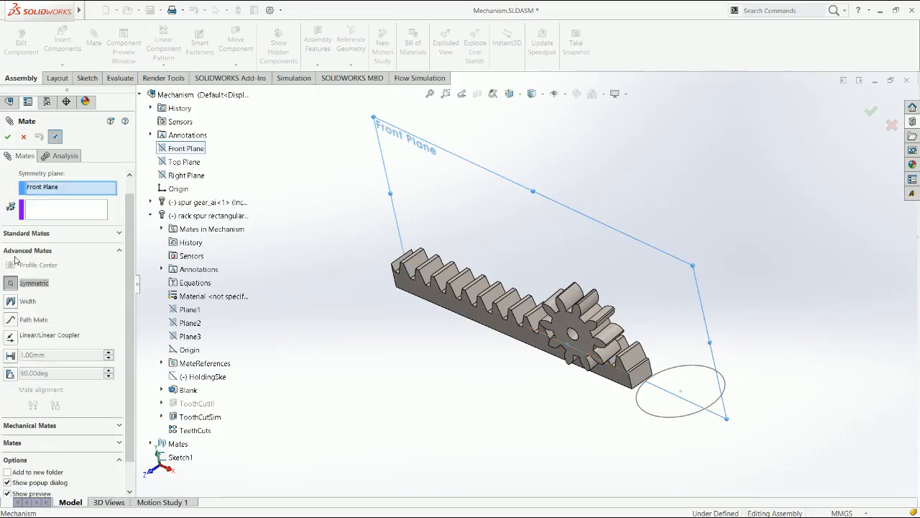
pyautogui.click(458, 307)
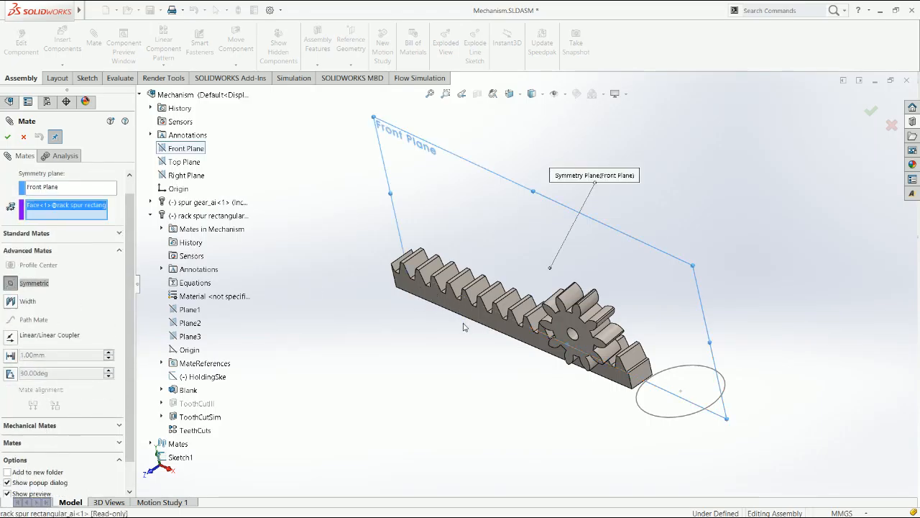
pyautogui.click(596, 341)
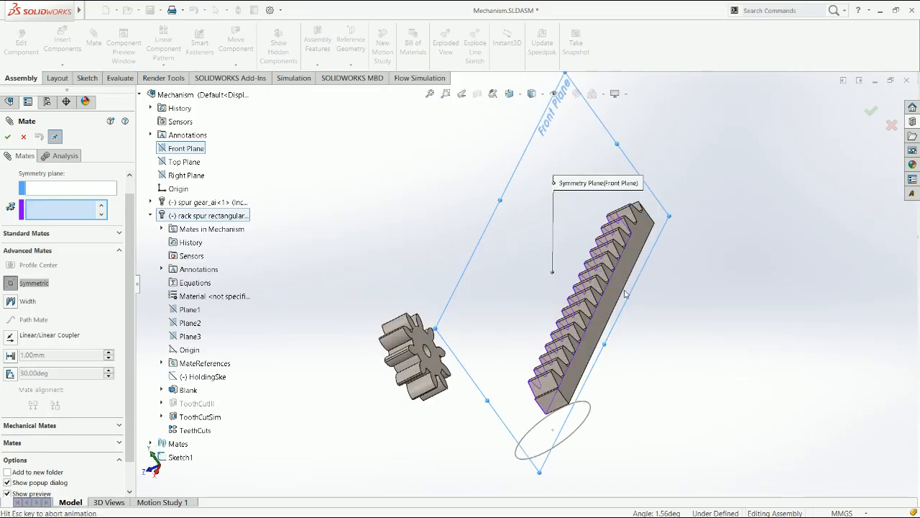
pyautogui.click(871, 114)
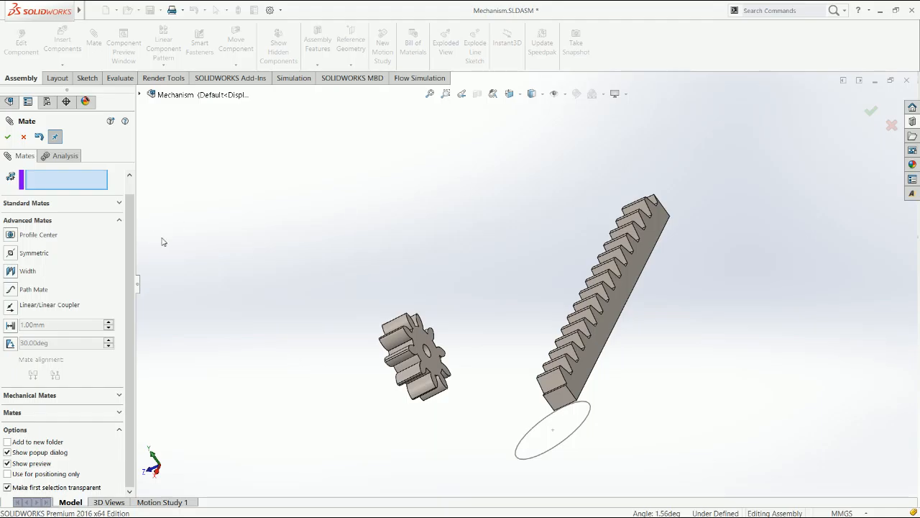
# Step: Add a centered width mate with the spur gear's two side faces as width and the rack's side faces as tab
pyautogui.click(10, 270)
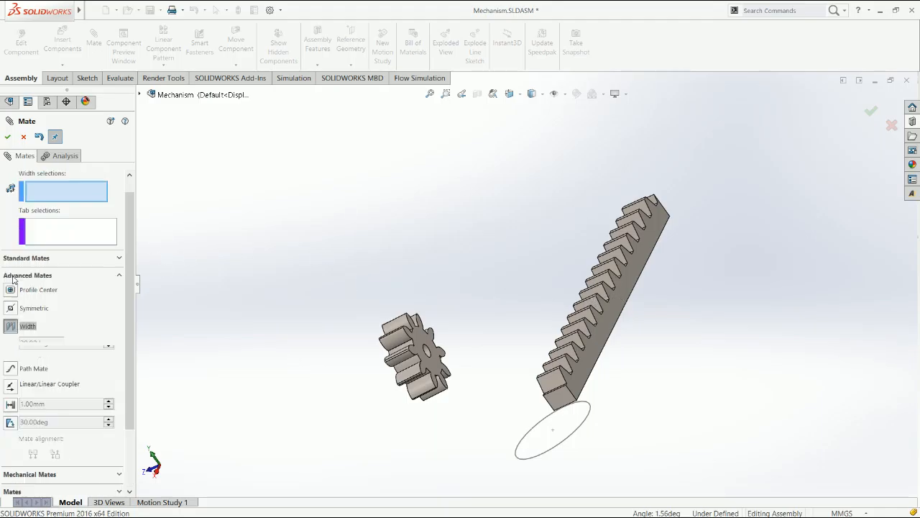
pyautogui.hotkey('ctrl', '1')
pyautogui.click(624, 299)
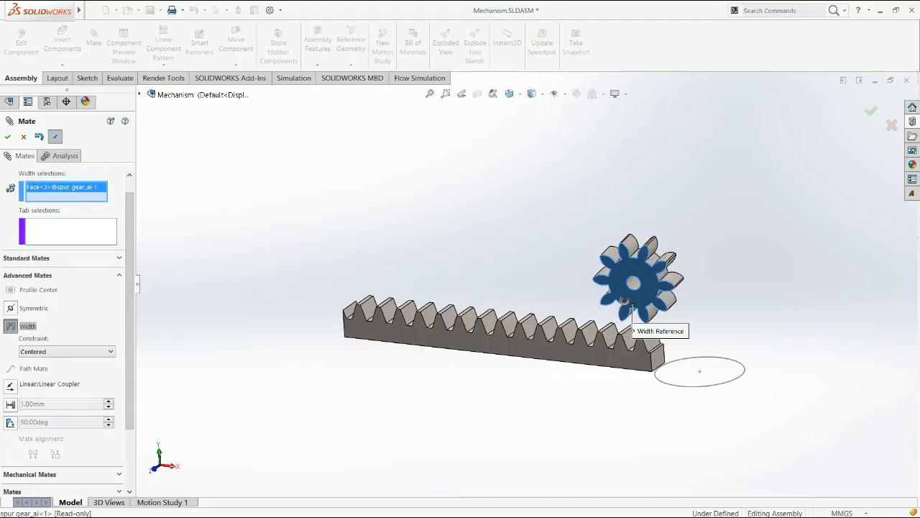
pyautogui.hotkey('ctrl', '7')
pyautogui.click(418, 362)
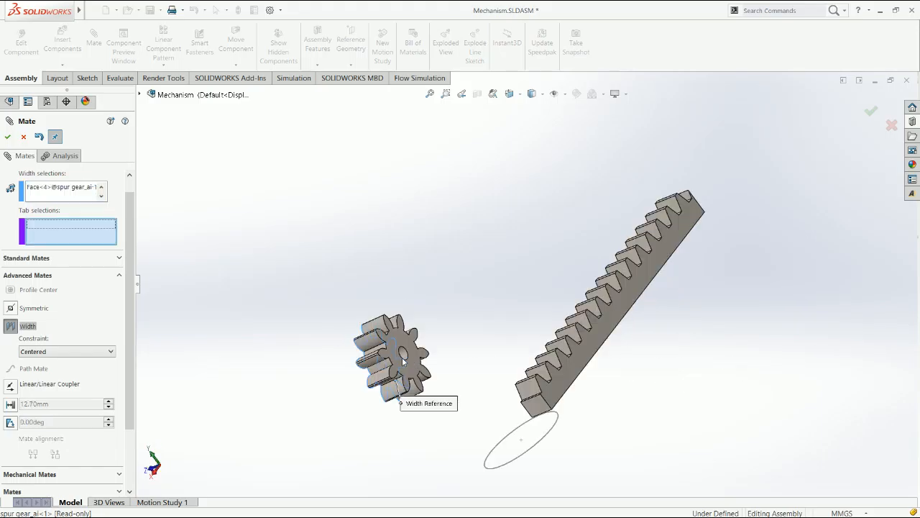
pyautogui.click(597, 347)
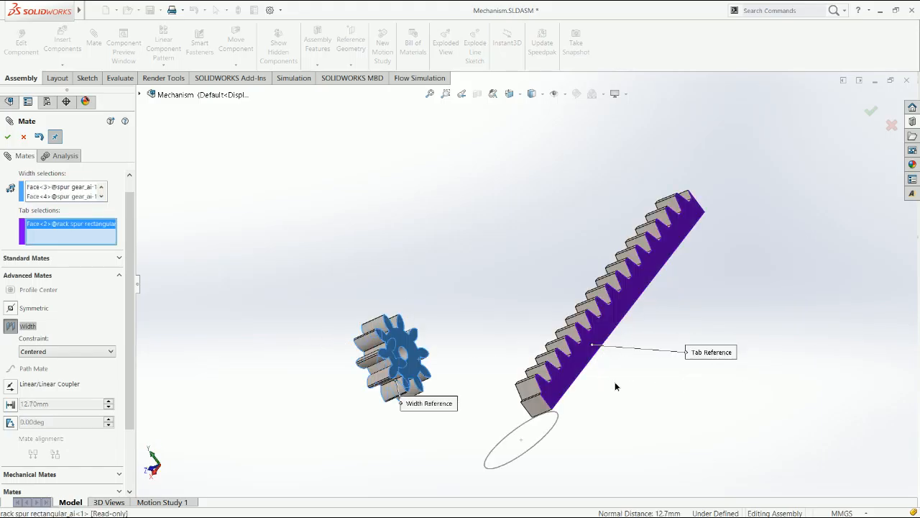
pyautogui.hotkey('ctrl', '1')
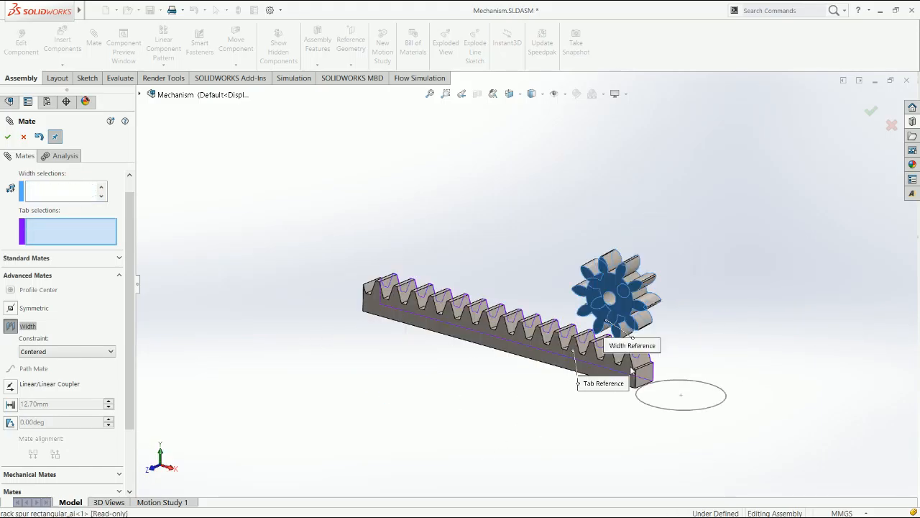
pyautogui.click(632, 371)
pyautogui.click(872, 114)
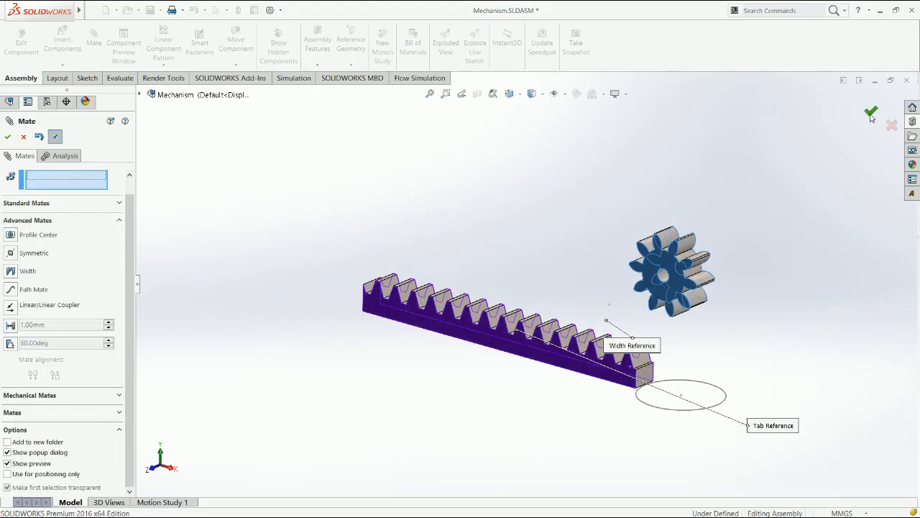
pyautogui.click(871, 112)
# Step: Move the spur gear over the far end of the rack and slide the rack away from the sketched circle
pyautogui.hotkey('ctrl', '1')
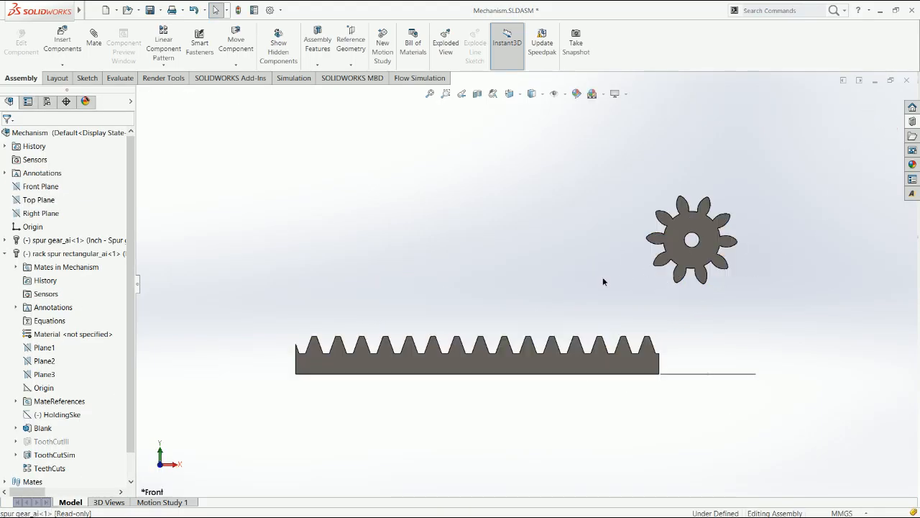
pyautogui.click(488, 373)
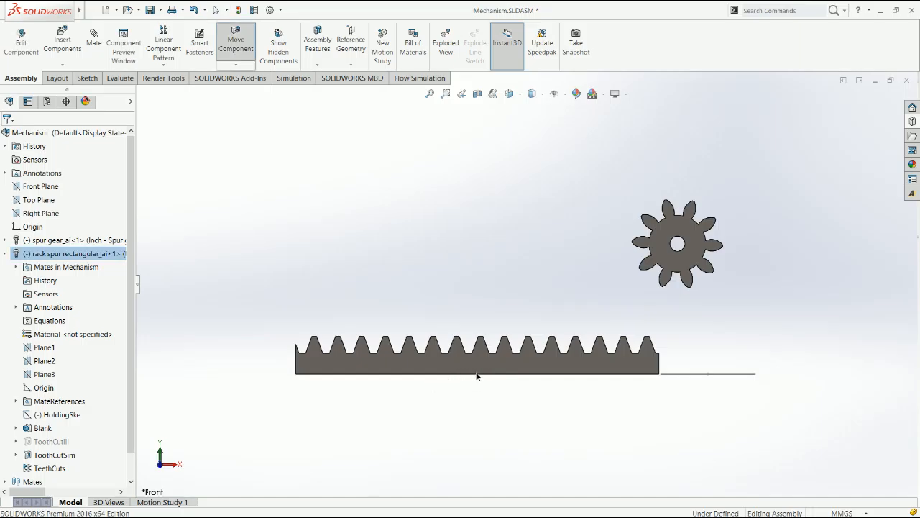
pyautogui.hotkey('ctrl', '7')
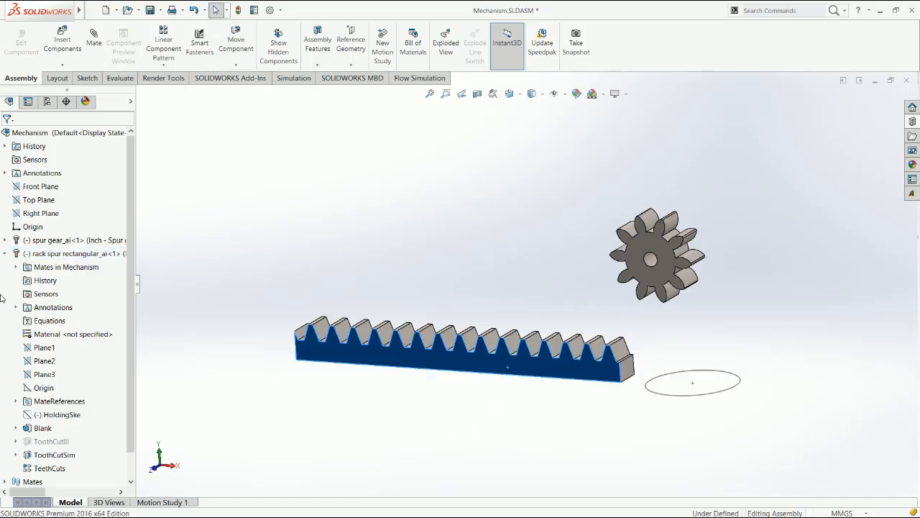
pyautogui.click(3, 253)
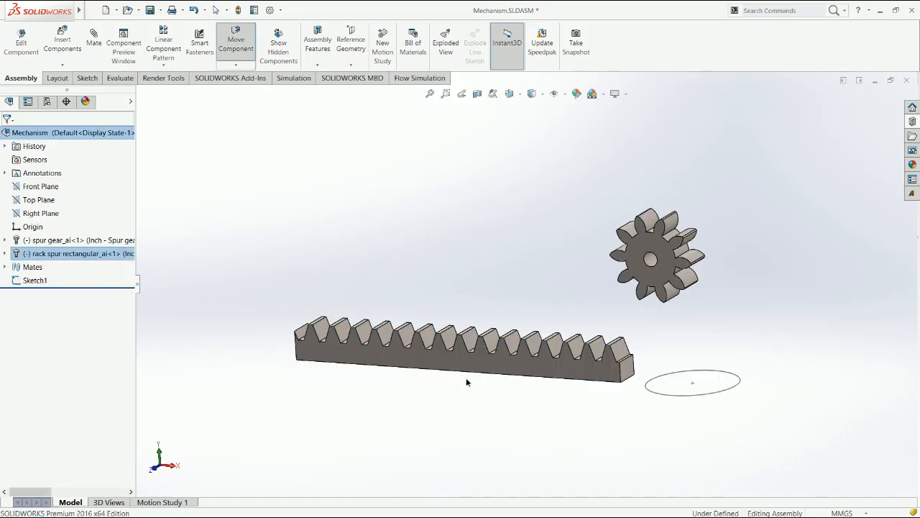
pyautogui.moveTo(667, 273); pyautogui.dragTo(257, 308)
pyautogui.click(425, 381)
pyautogui.moveTo(444, 365); pyautogui.dragTo(456, 389)
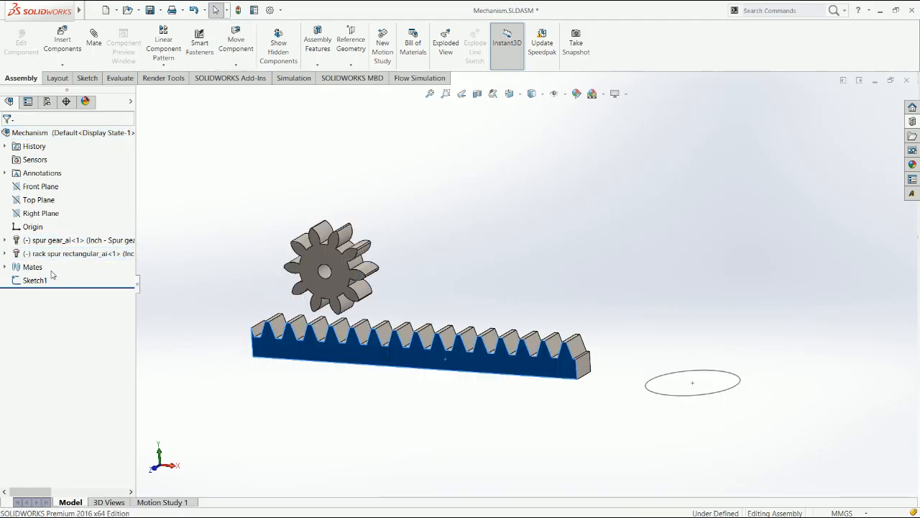
# Step: Try a limit distance mate with a 60 mm maximum and a 40 mm minimum, without picking any entities
pyautogui.click(93, 40)
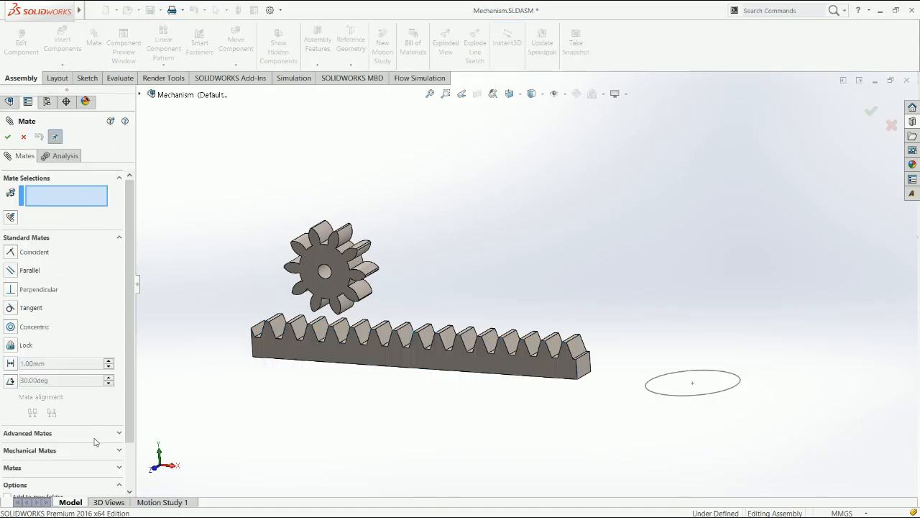
pyautogui.click(97, 436)
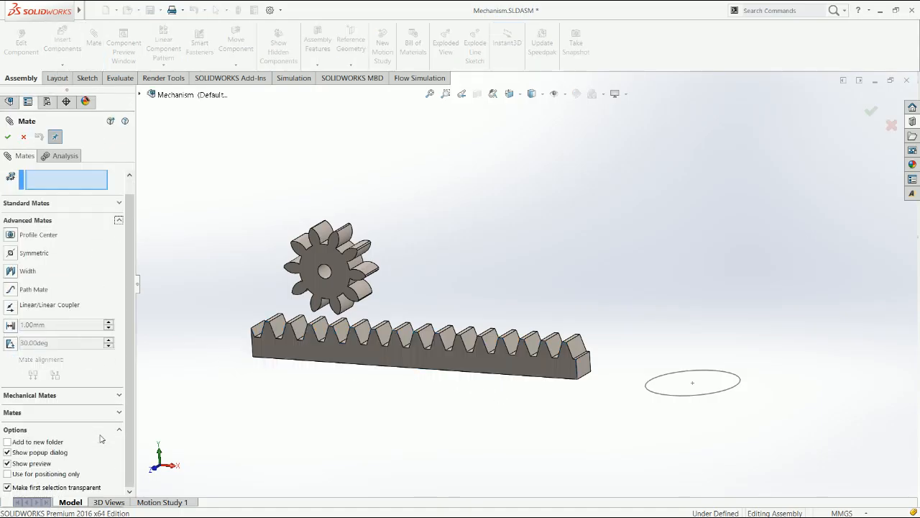
pyautogui.click(11, 325)
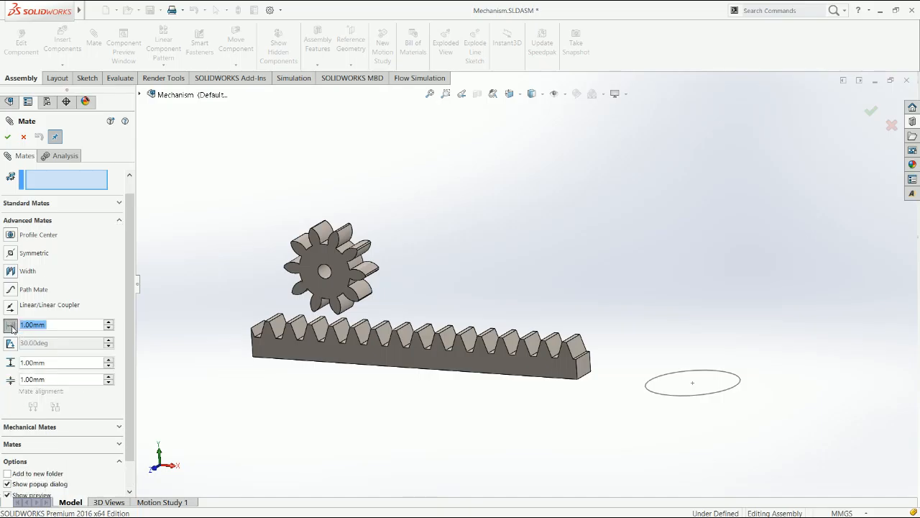
pyautogui.click(53, 374)
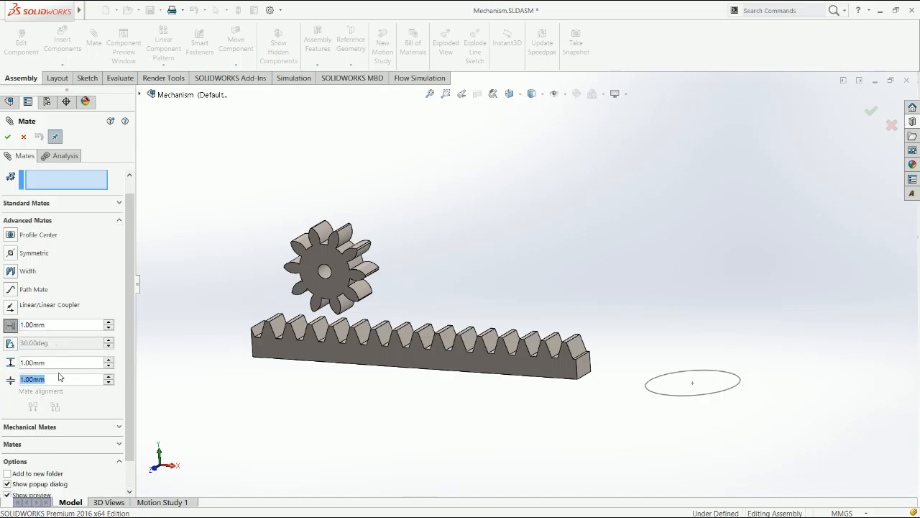
pyautogui.write('40')
pyautogui.press('Return')
pyautogui.click(62, 363)
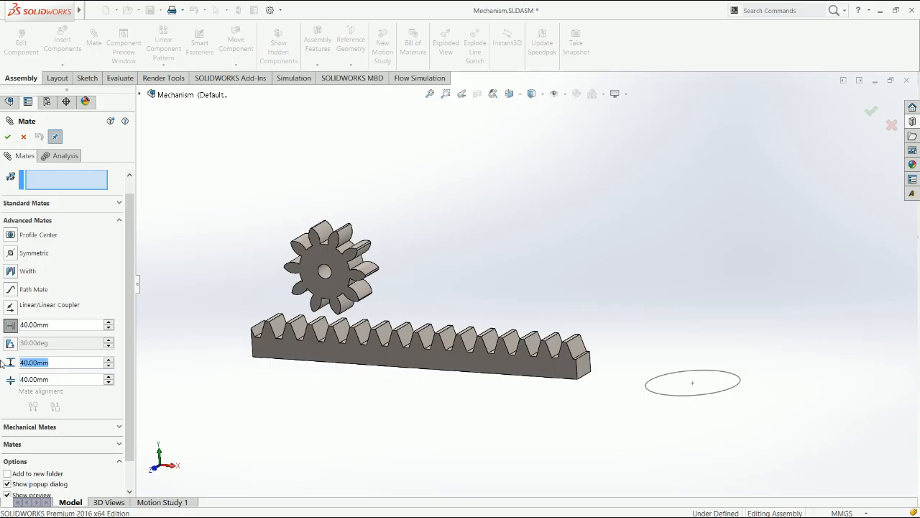
pyautogui.write('60')
pyautogui.press('Return')
pyautogui.click(7, 137)
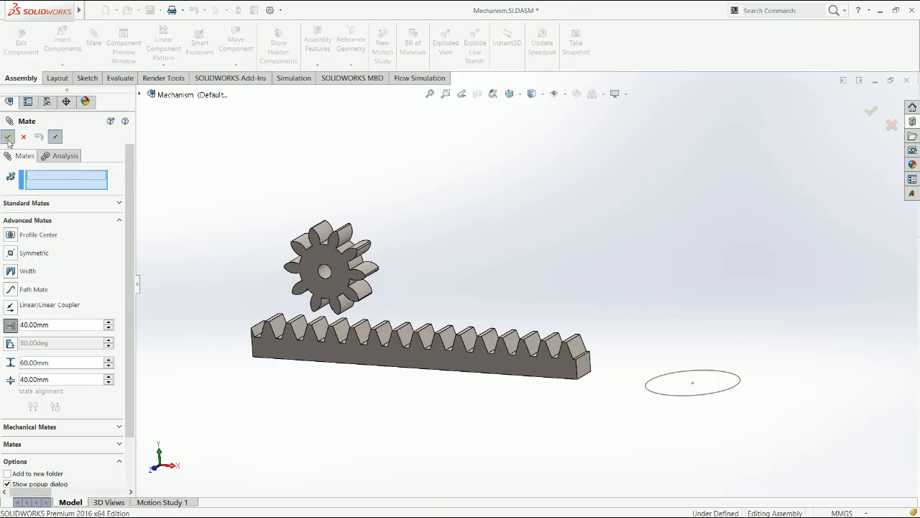
# Step: Review the rack's Toolbox properties, including its length and pitch height, without changing any values
pyautogui.rightClick(86, 256)
pyautogui.click(128, 325)
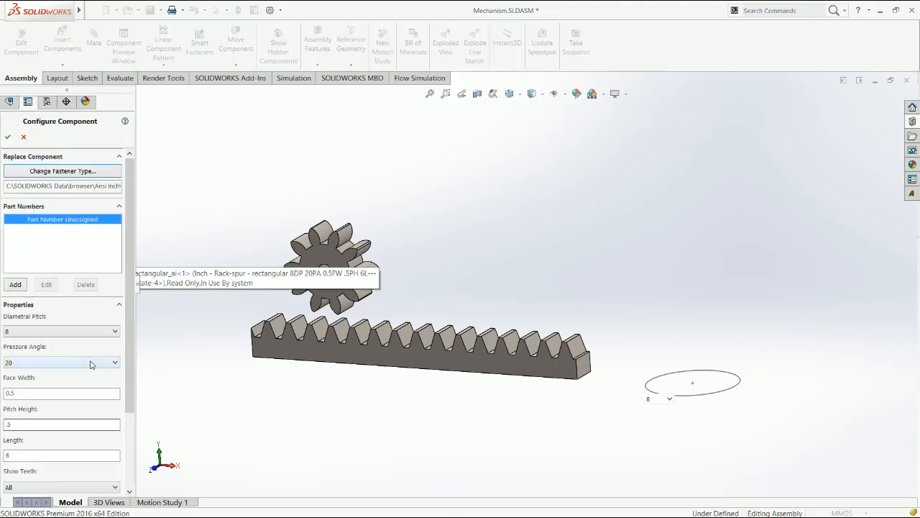
pyautogui.scroll(-2, 126, 408)
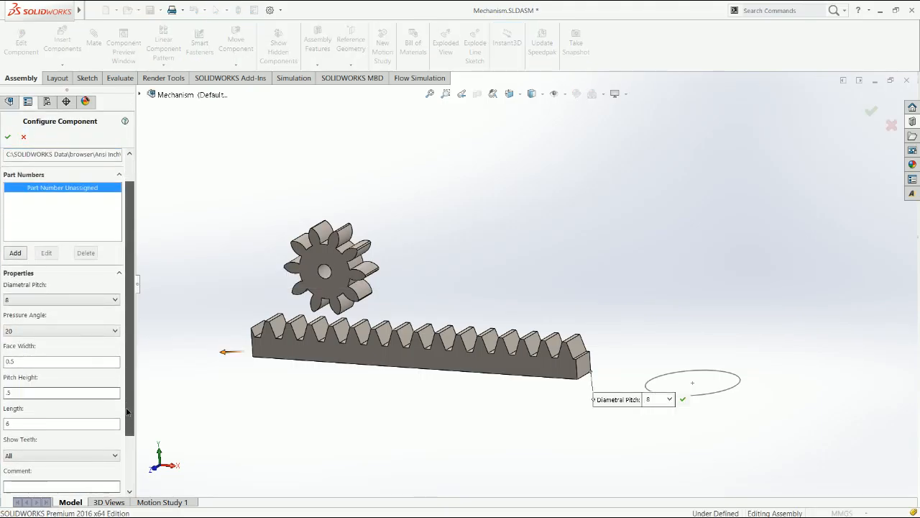
pyautogui.scroll(-3, 126, 407)
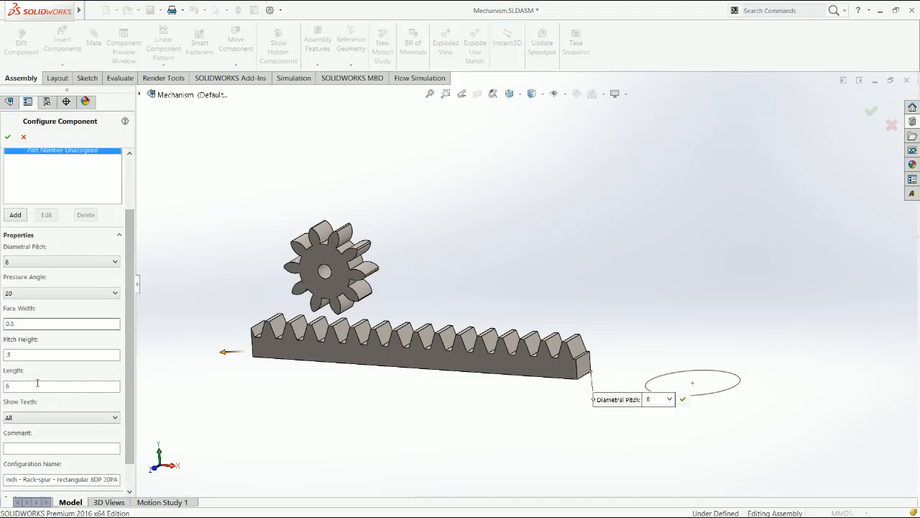
pyautogui.click(8, 136)
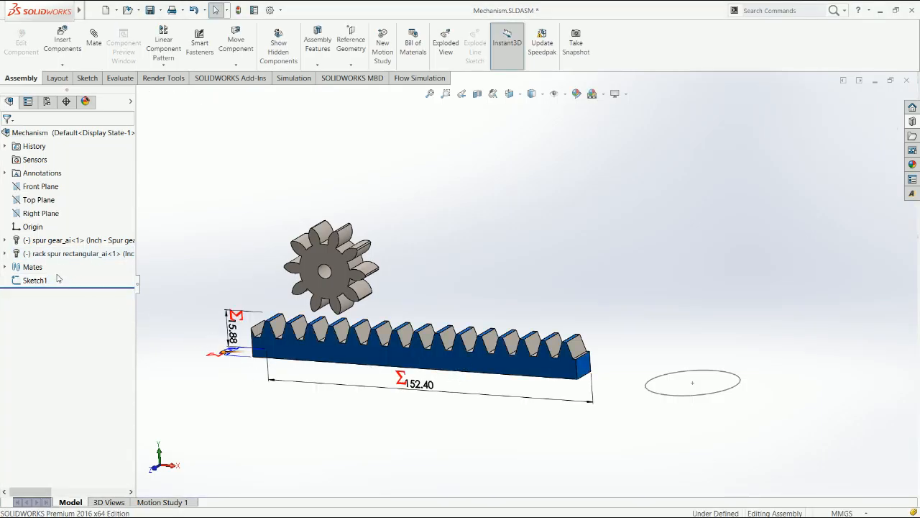
# Step: Review the mates applied to the rack, highlighting its width and symmetric mates in the model
pyautogui.click(5, 253)
pyautogui.click(16, 267)
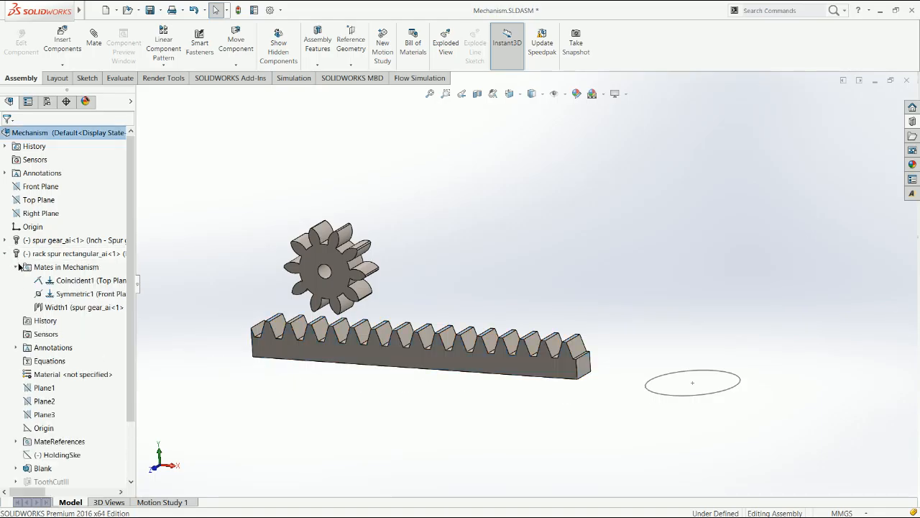
pyautogui.click(11, 256)
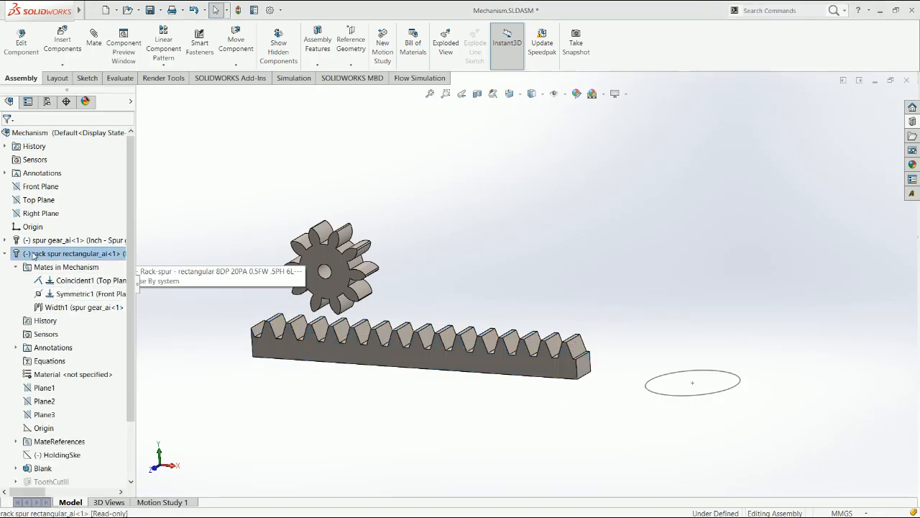
pyautogui.click(60, 309)
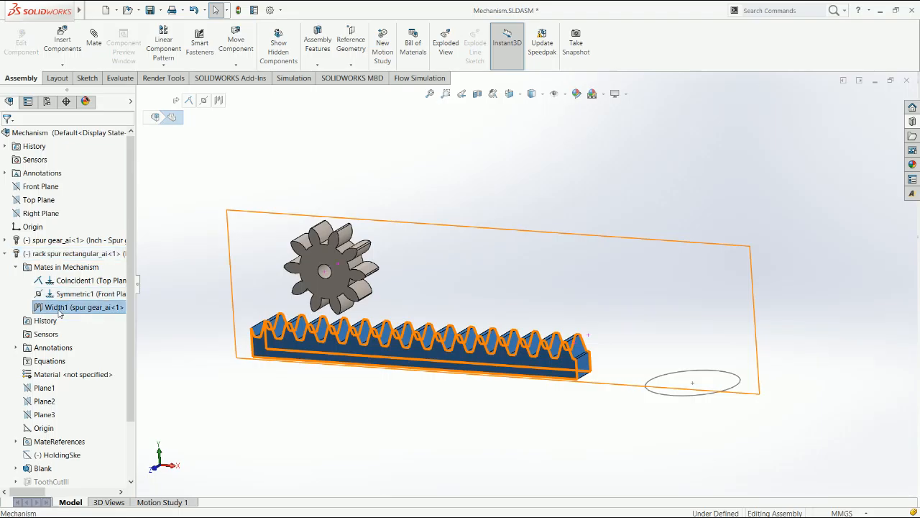
pyautogui.click(57, 295)
pyautogui.click(6, 255)
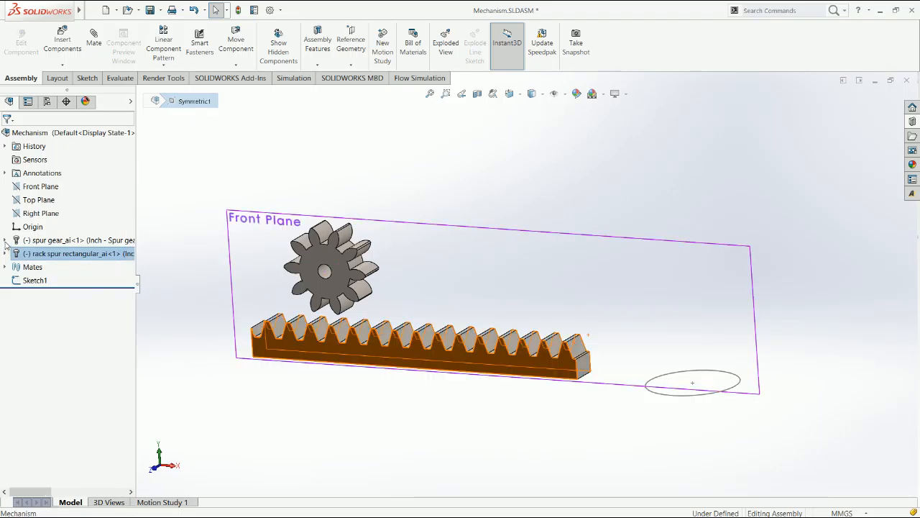
pyautogui.click(5, 241)
pyautogui.click(15, 160)
pyautogui.click(15, 159)
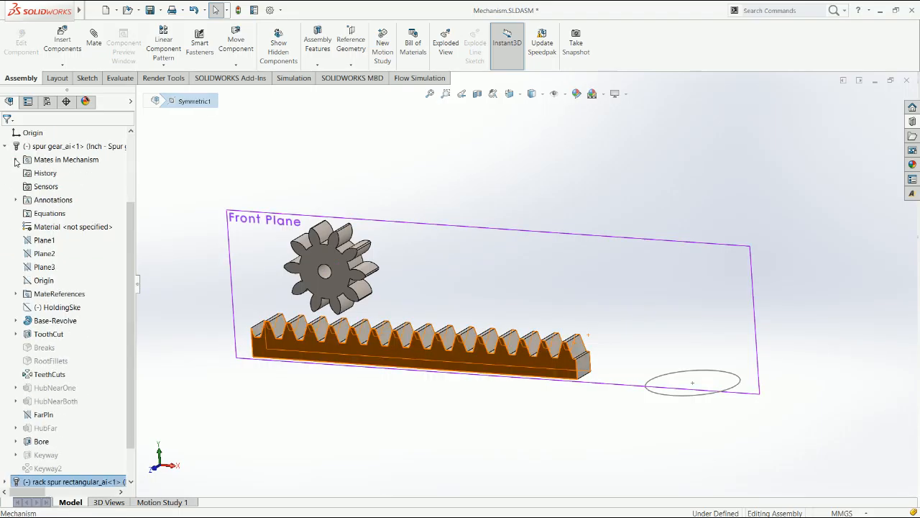
pyautogui.click(6, 146)
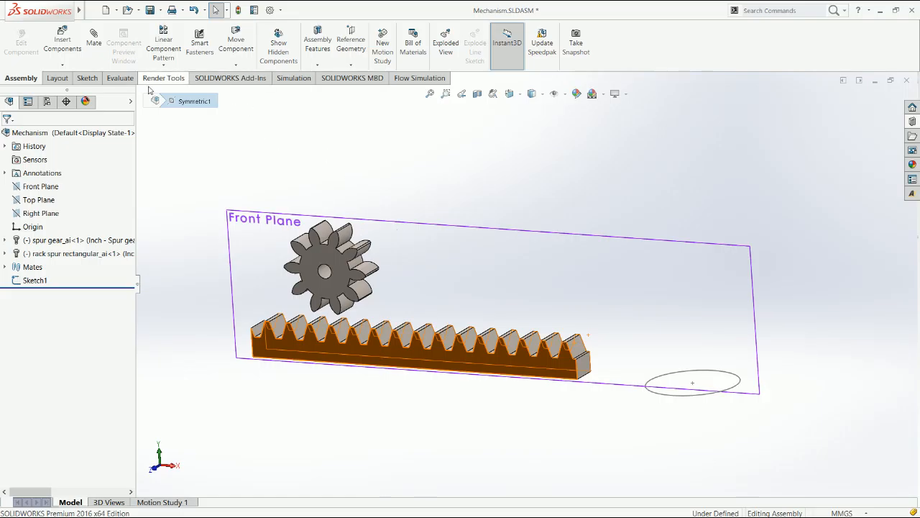
# Step: Start a limit distance mate from the assembly's Right Plane, with the minimum limit set to 40 mm
pyautogui.click(42, 213)
pyautogui.click(93, 44)
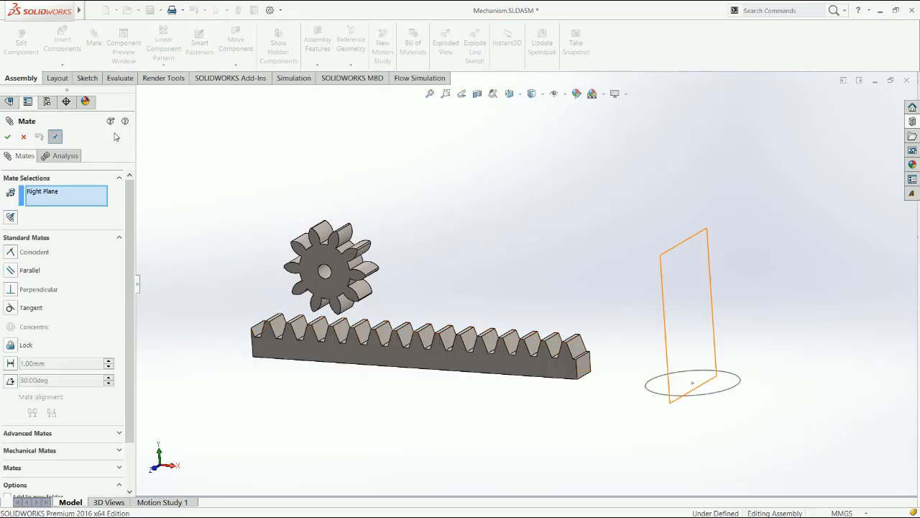
pyautogui.scroll(-2, 123, 221)
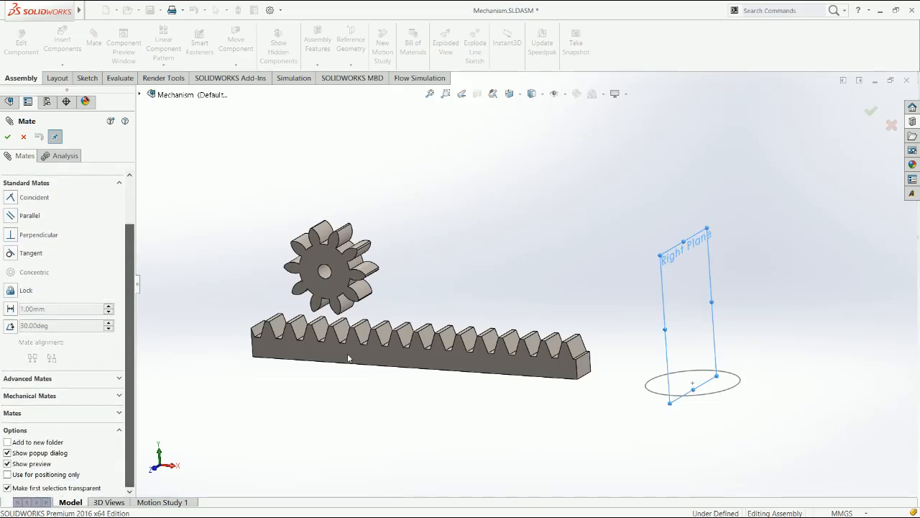
pyautogui.click(62, 379)
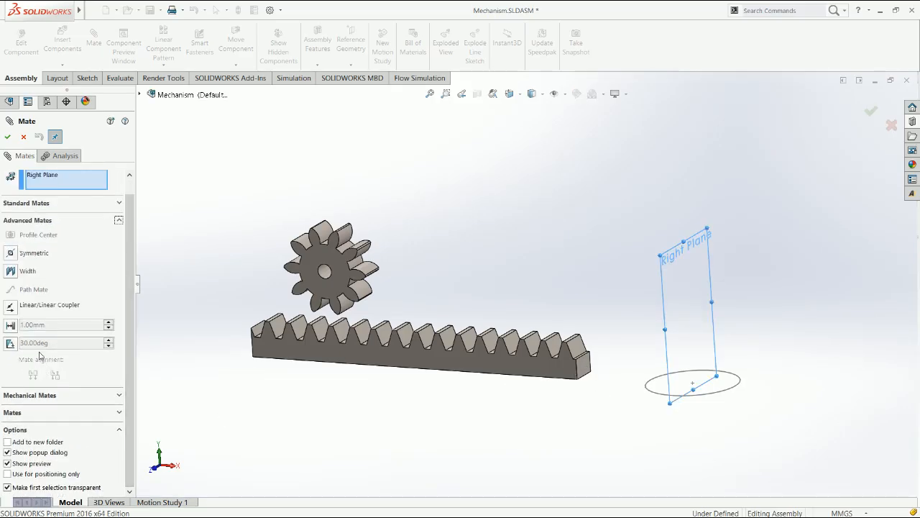
pyautogui.click(36, 324)
pyautogui.click(91, 363)
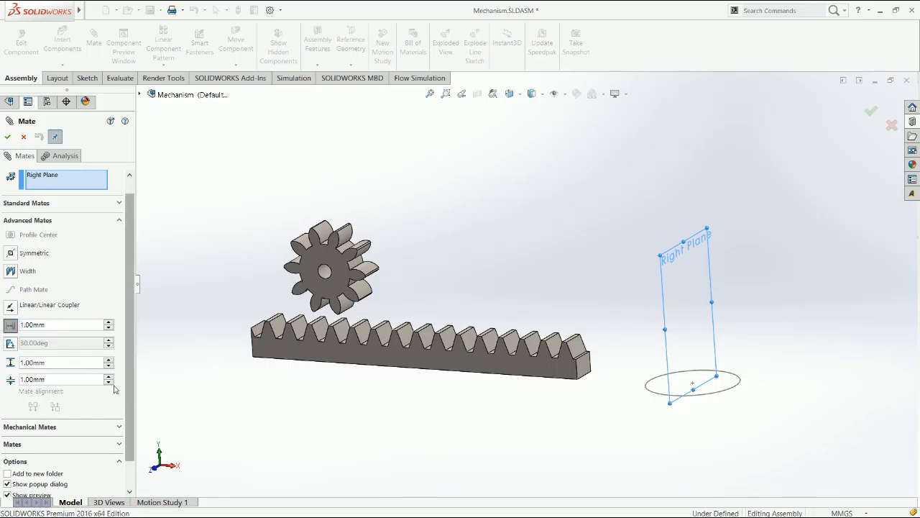
pyautogui.click(61, 379)
pyautogui.write('40')
pyautogui.press('Return')
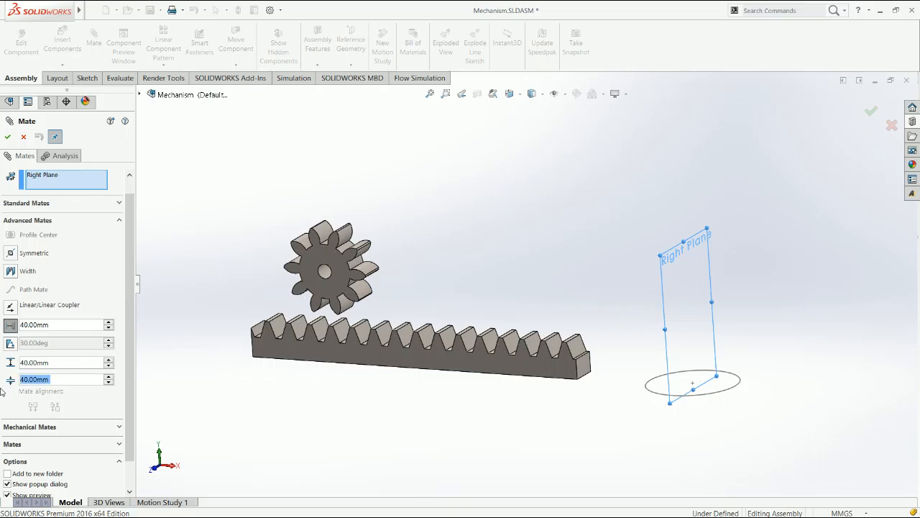
# Step: Set the limit distance mate's maximum to 6 in and pick the rack's end face nearest the sketched circle
pyautogui.moveTo(104, 363); pyautogui.dragTo(2, 371)
pyautogui.write('6in')
pyautogui.press('Return')
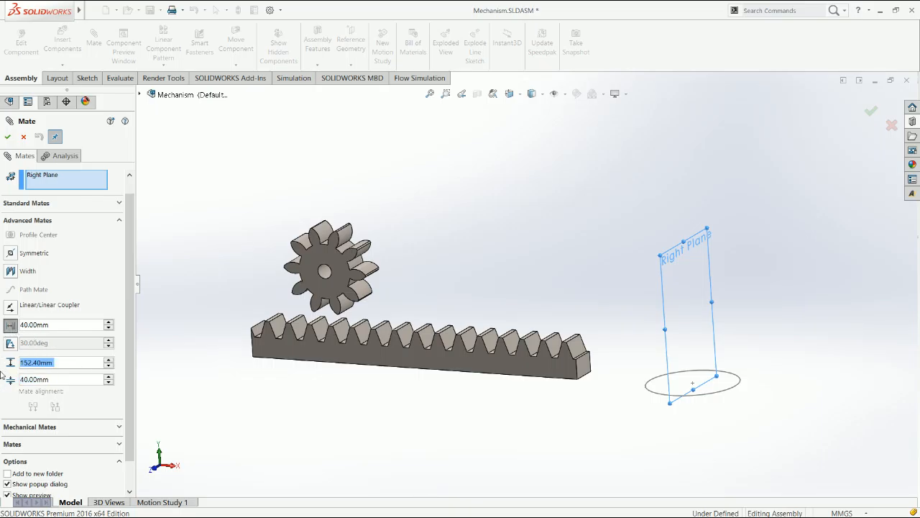
pyautogui.click(42, 184)
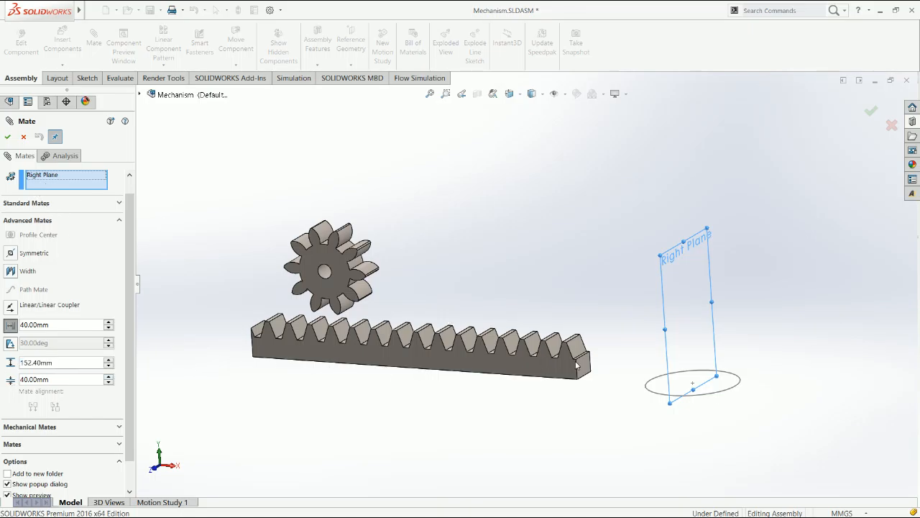
pyautogui.click(583, 373)
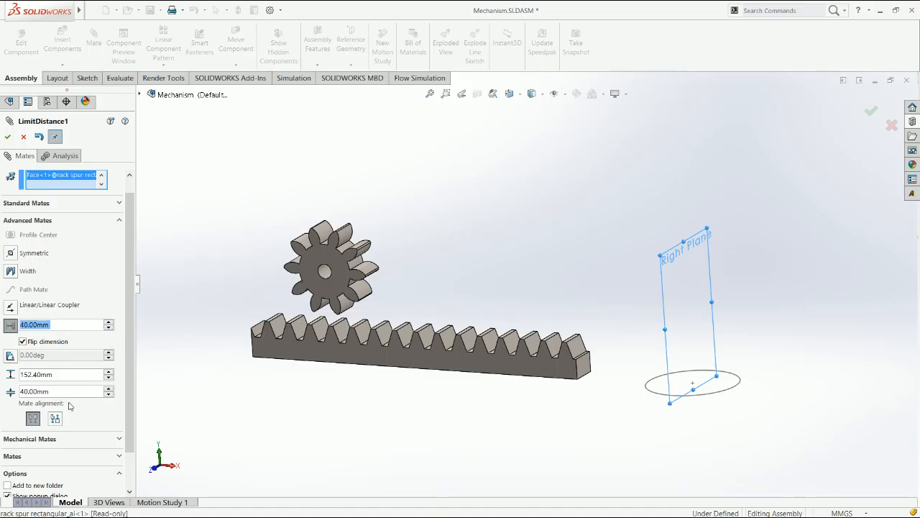
# Step: Set both the minimum limit and the current distance to 20 mm, accept the limit distance mate and finish mating
pyautogui.moveTo(63, 392); pyautogui.dragTo(2, 395)
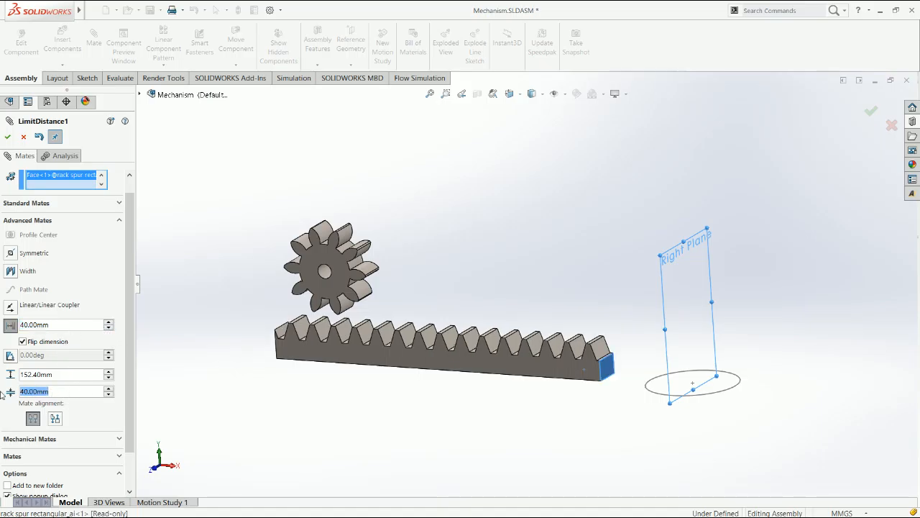
pyautogui.write('20')
pyautogui.press('Return')
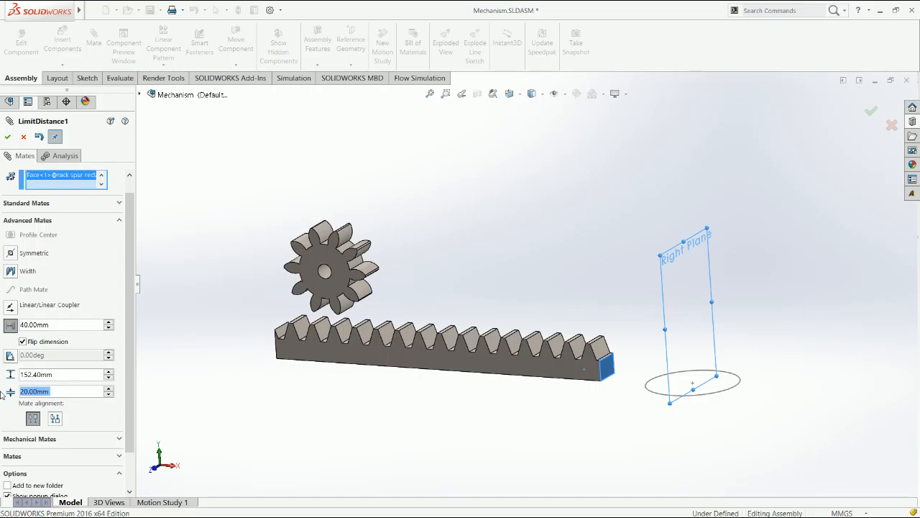
pyautogui.click(49, 325)
pyautogui.moveTo(68, 325); pyautogui.dragTo(2, 332)
pyautogui.write('20')
pyautogui.press('Return')
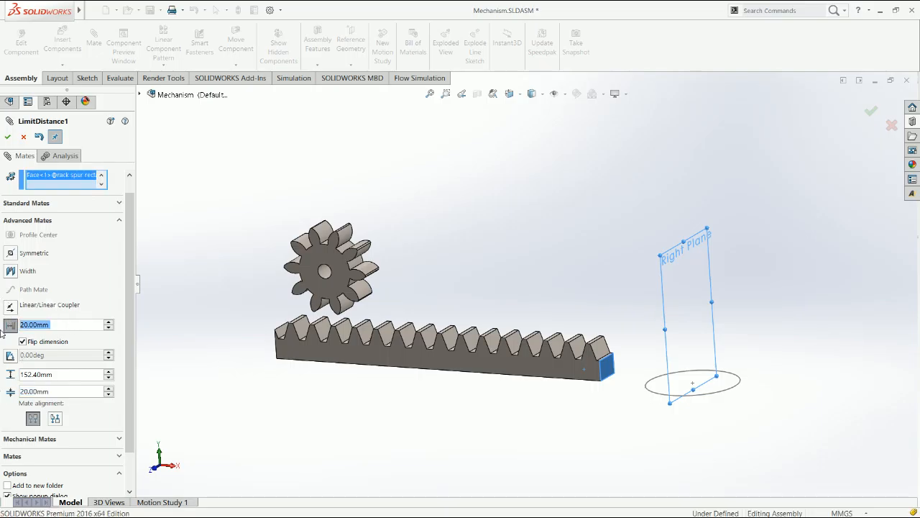
pyautogui.click(7, 137)
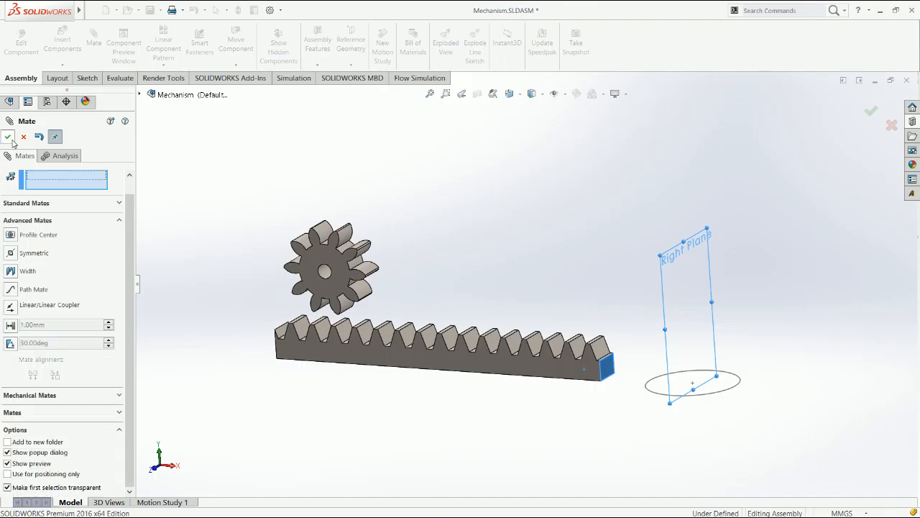
pyautogui.click(7, 136)
# Step: Slide the rack back and forth between its travel limits to test the limit distance mate, ending at the sketched circle
pyautogui.moveTo(335, 321); pyautogui.dragTo(549, 411)
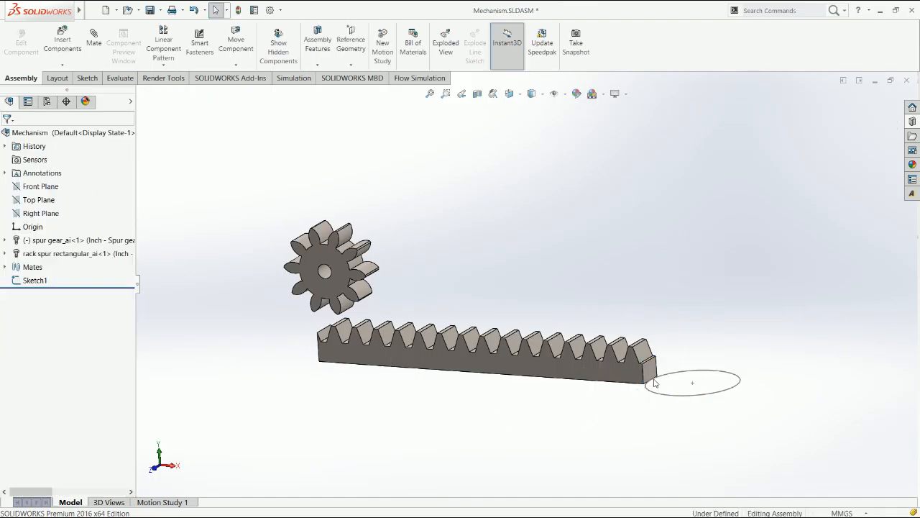
pyautogui.hotkey('ctrl', '1')
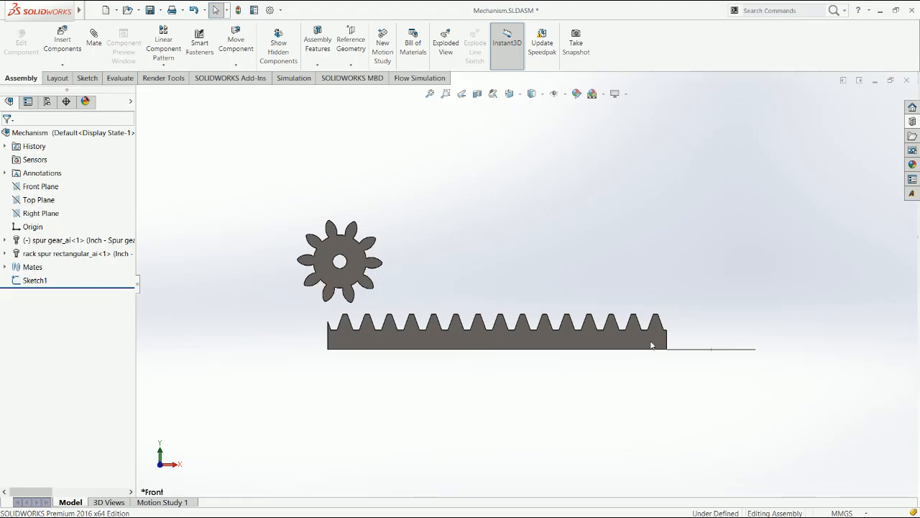
pyautogui.moveTo(652, 346); pyautogui.dragTo(216, 346)
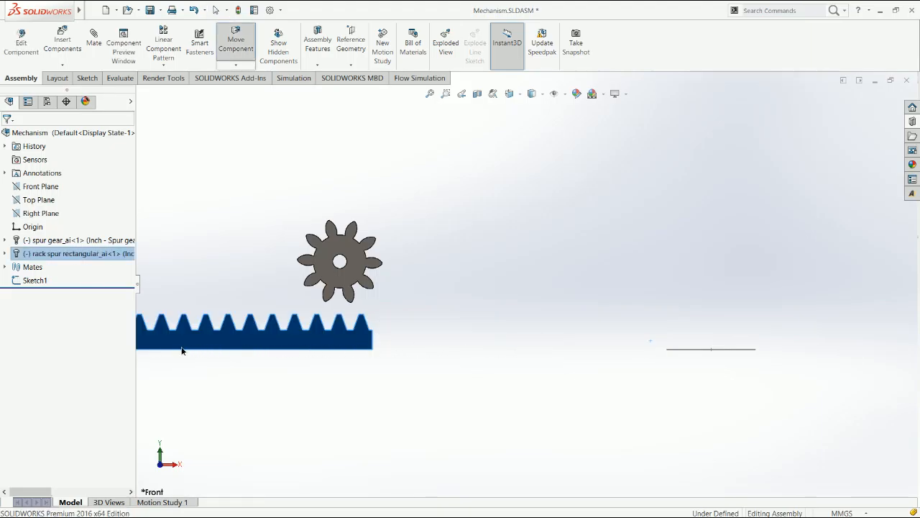
pyautogui.click(434, 391)
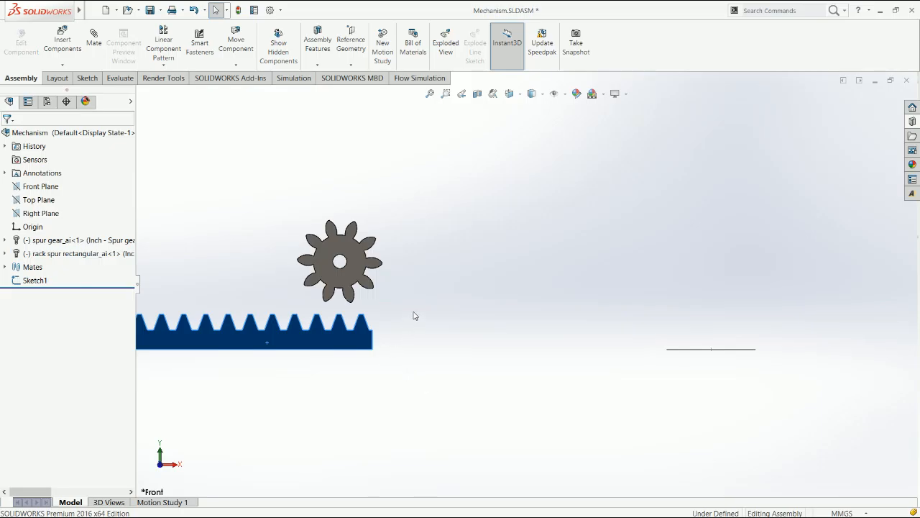
pyautogui.scroll(4, 413, 315)
pyautogui.moveTo(428, 311); pyautogui.dragTo(518, 312)
pyautogui.press('Escape')
pyautogui.click(618, 372)
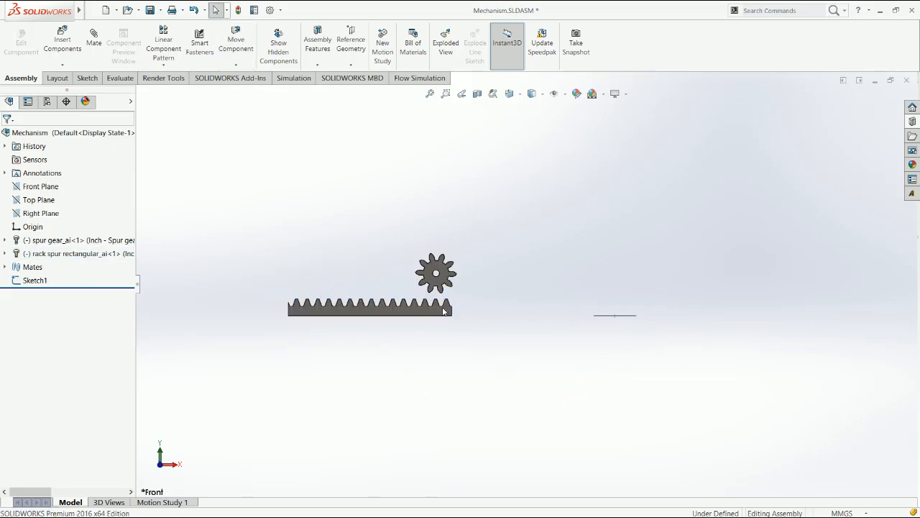
pyautogui.moveTo(434, 306); pyautogui.dragTo(394, 330, button='middle')
pyautogui.moveTo(440, 302); pyautogui.dragTo(501, 320)
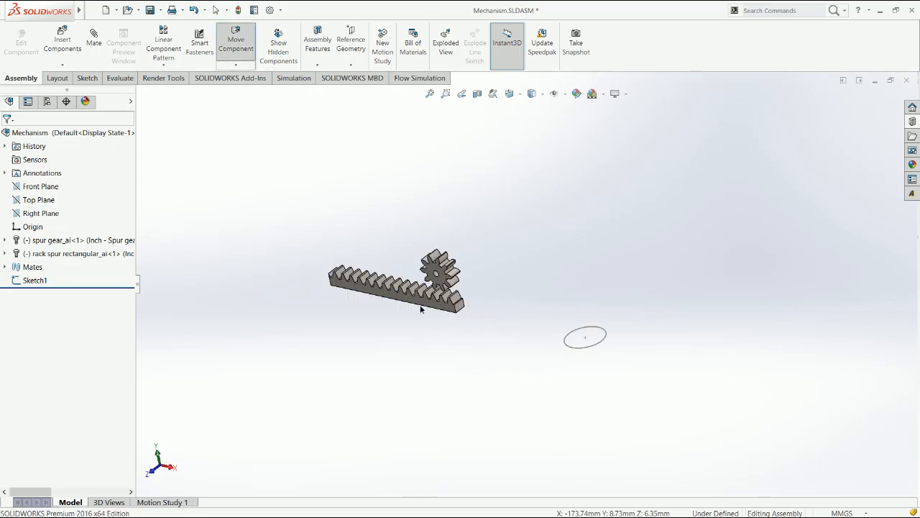
pyautogui.moveTo(562, 374); pyautogui.dragTo(590, 357, button='middle')
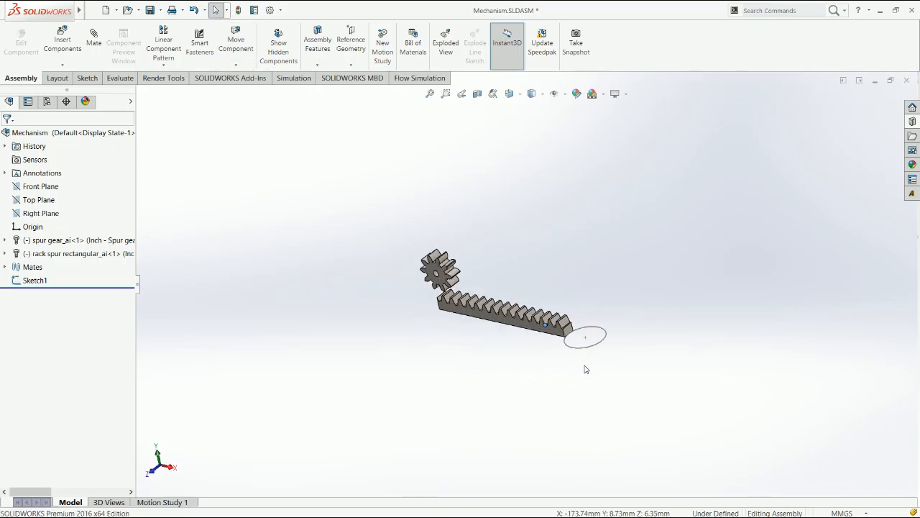
# Step: Check the rack's end against the sketched circle from above, return to a pictorial view and save the assembly
pyautogui.hotkey('ctrl', '5')
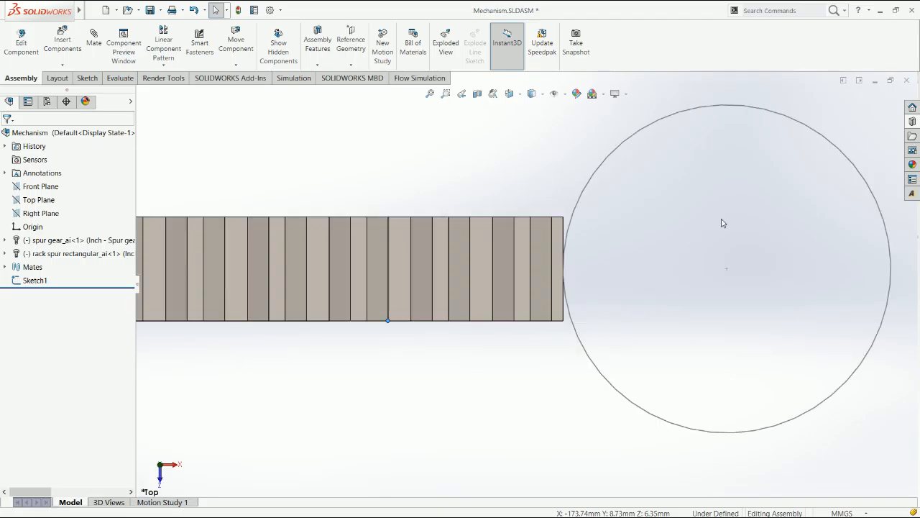
pyautogui.hotkey('ctrl', '7')
pyautogui.hotkey('ctrl', 's')
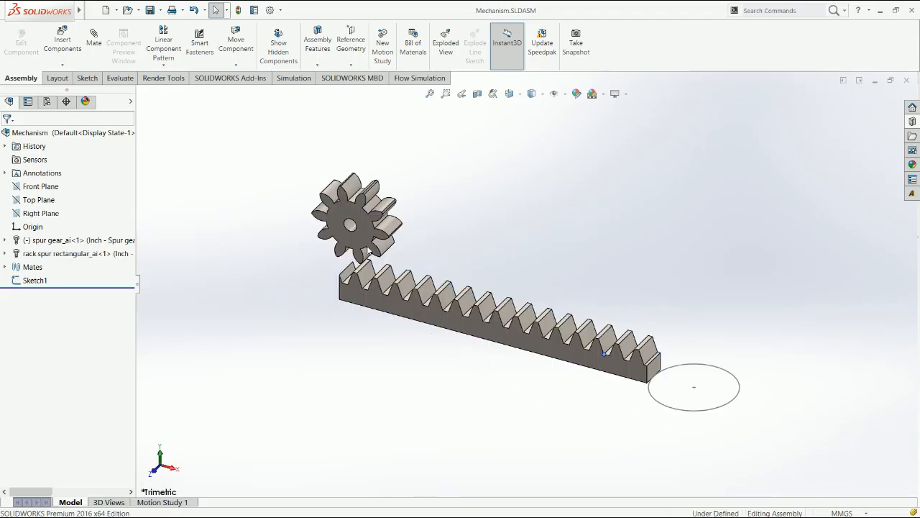
# Step: Move the spur gear along the rack until it stands above the rack's middle teeth
pyautogui.moveTo(440, 244); pyautogui.dragTo(492, 255)
pyautogui.moveTo(541, 271); pyautogui.dragTo(559, 276)
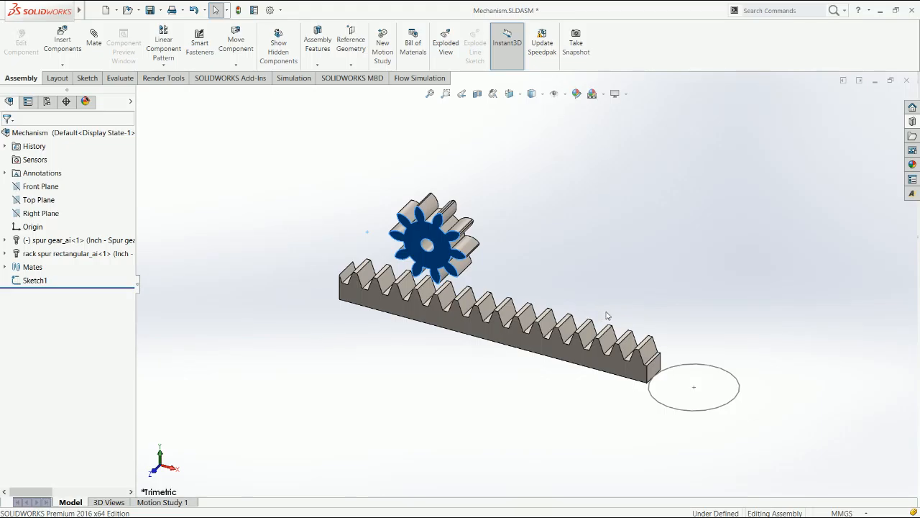
pyautogui.moveTo(442, 250); pyautogui.dragTo(460, 235)
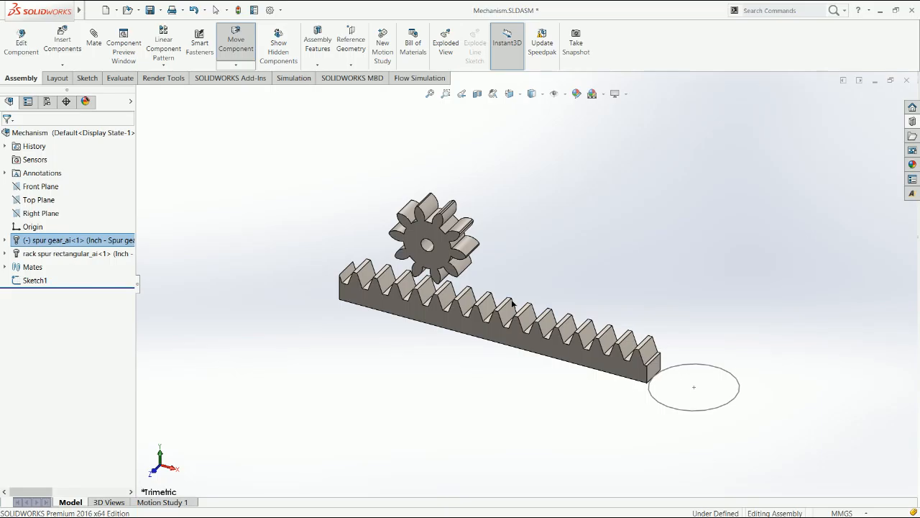
pyautogui.moveTo(507, 295); pyautogui.dragTo(558, 297)
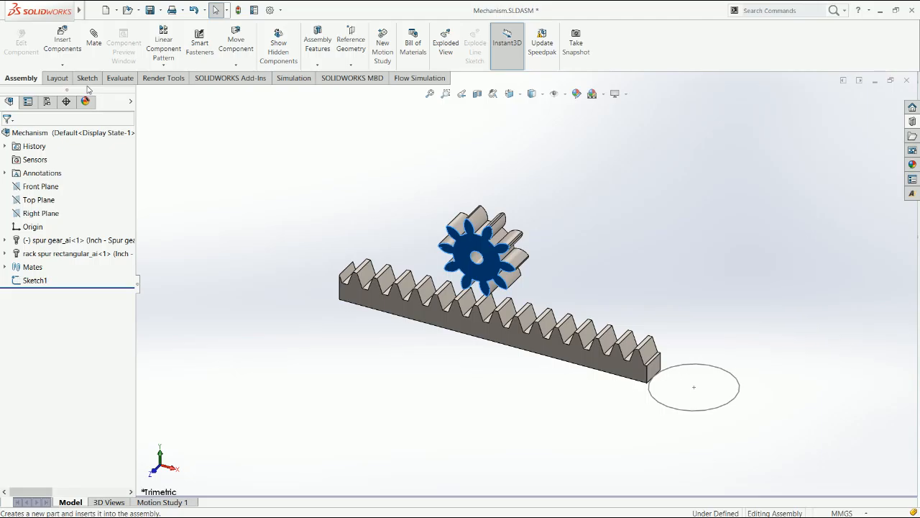
# Step: Insert a new part into the assembly and place its first sketch on the rack's rear side face
pyautogui.click(107, 10)
pyautogui.click(78, 90)
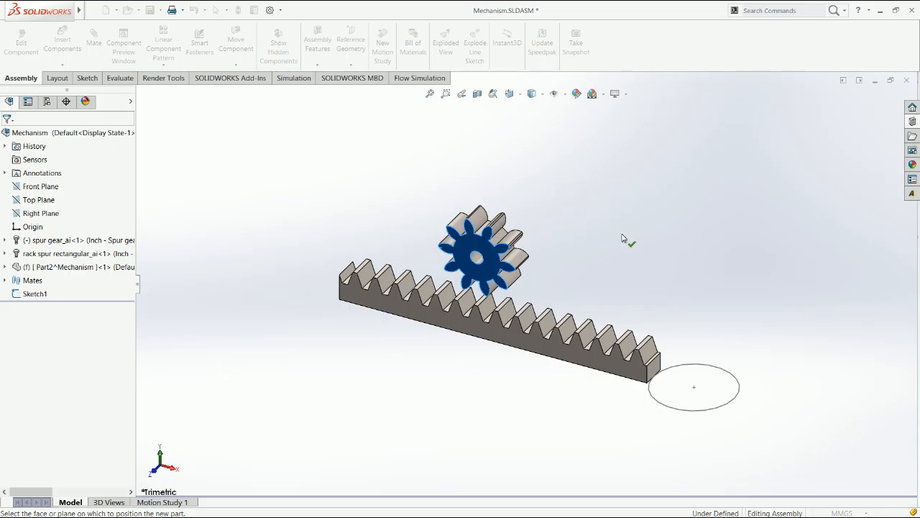
pyautogui.click(571, 294)
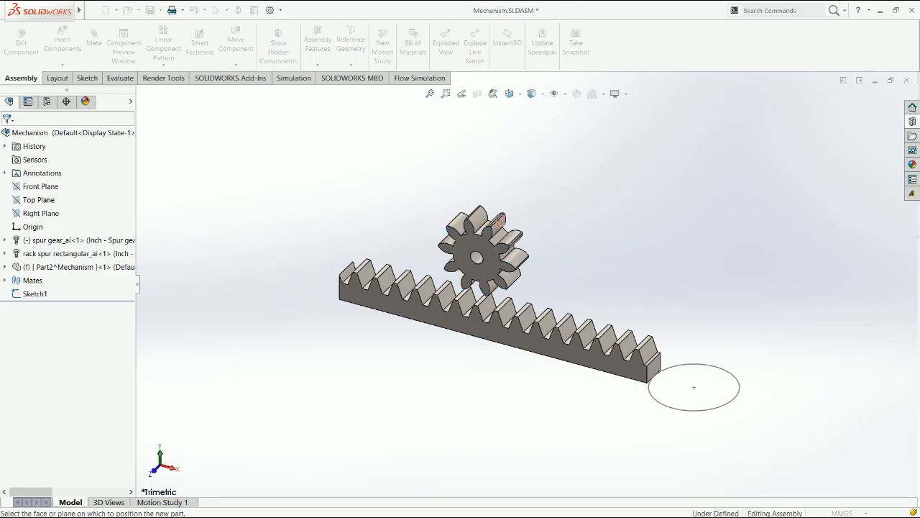
pyautogui.click(599, 331)
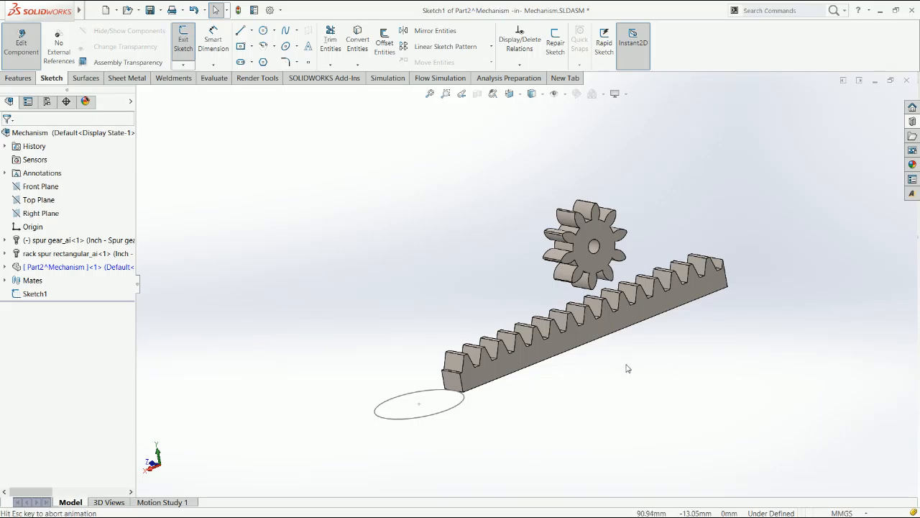
# Step: Sketch a corner rectangle around the spur gear, 50 mm wide and 70 mm high, starting on the rack's bottom edge
pyautogui.hotkey('ctrl', '8')
pyautogui.press('r')
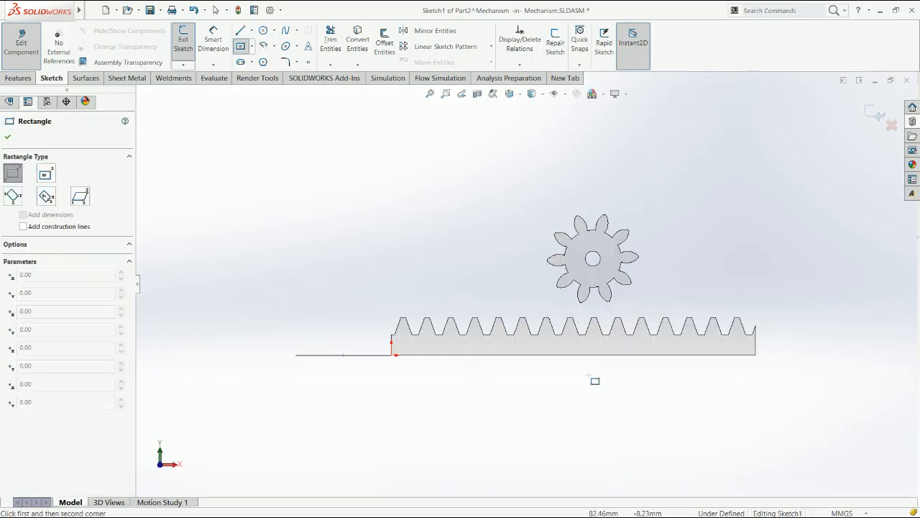
pyautogui.click(549, 355)
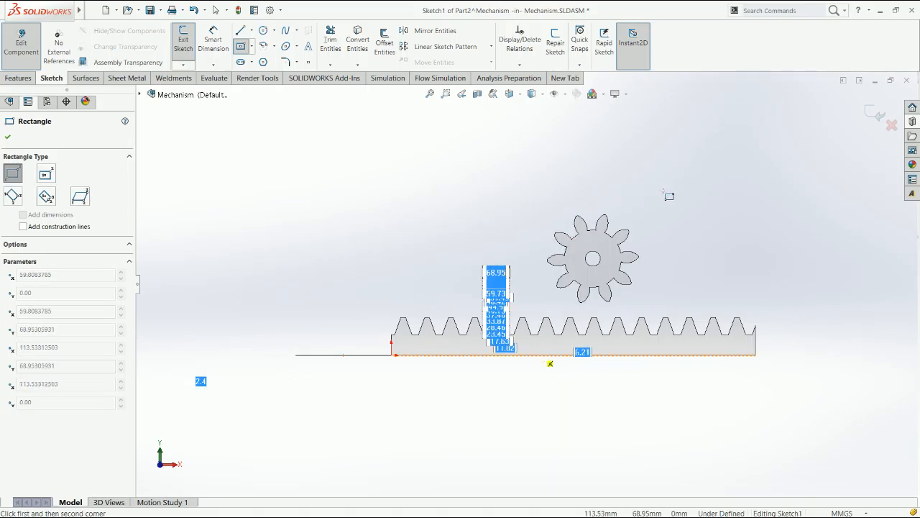
pyautogui.write('50')
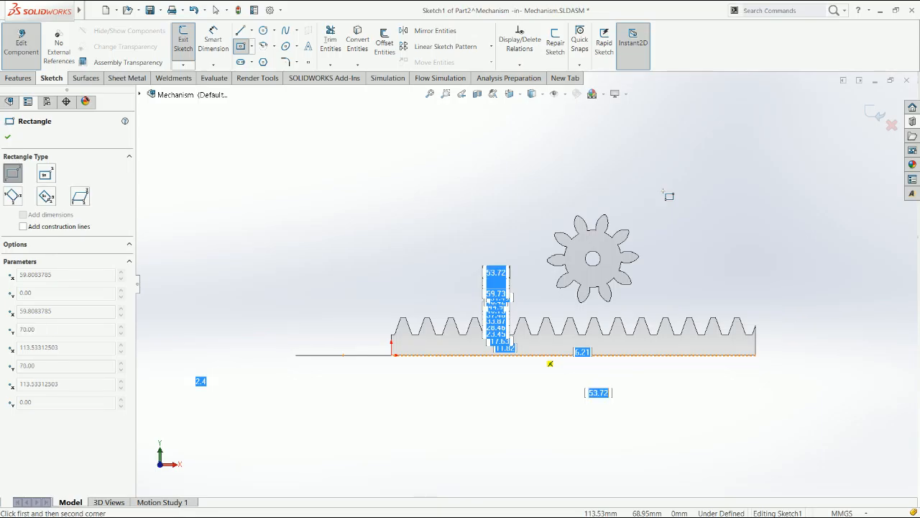
pyautogui.press('Escape')
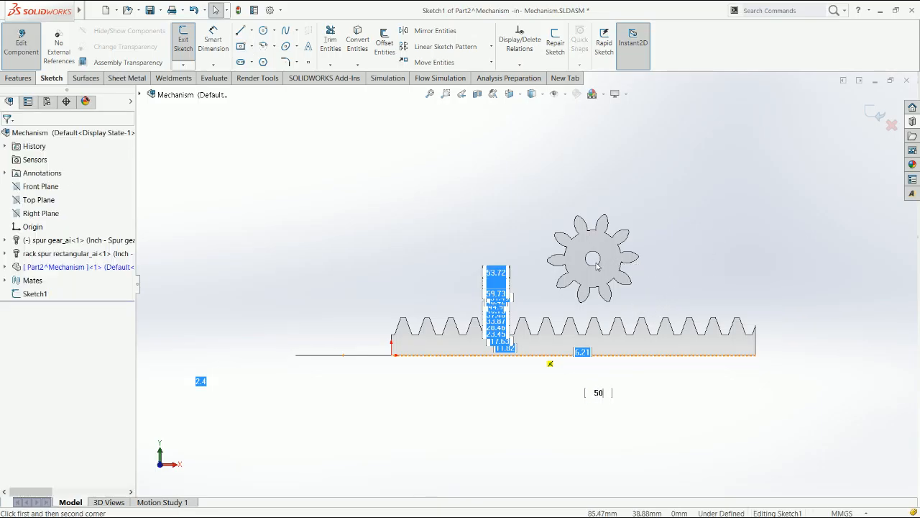
pyautogui.press('Return')
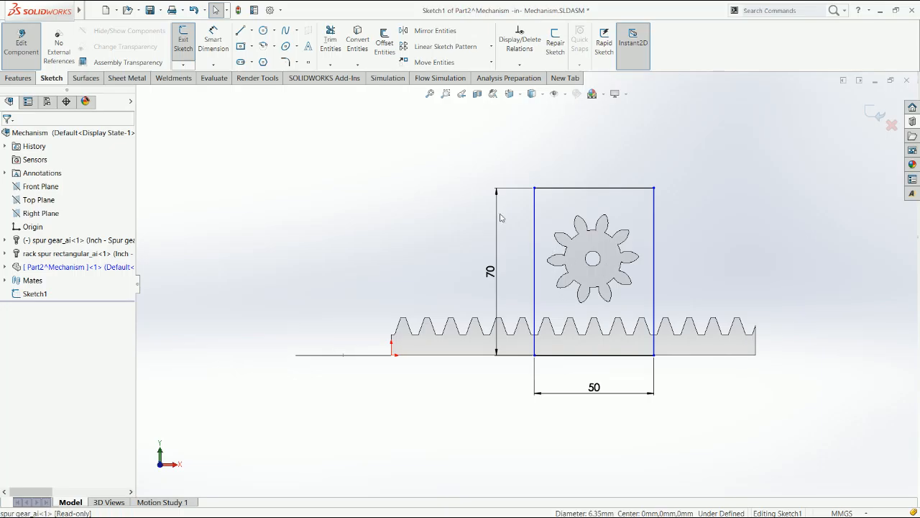
# Step: Convert the spur gear's bore edge into the sketch and draw horizontal lines from its centre to both vertical sides of the rectangle
pyautogui.click(355, 49)
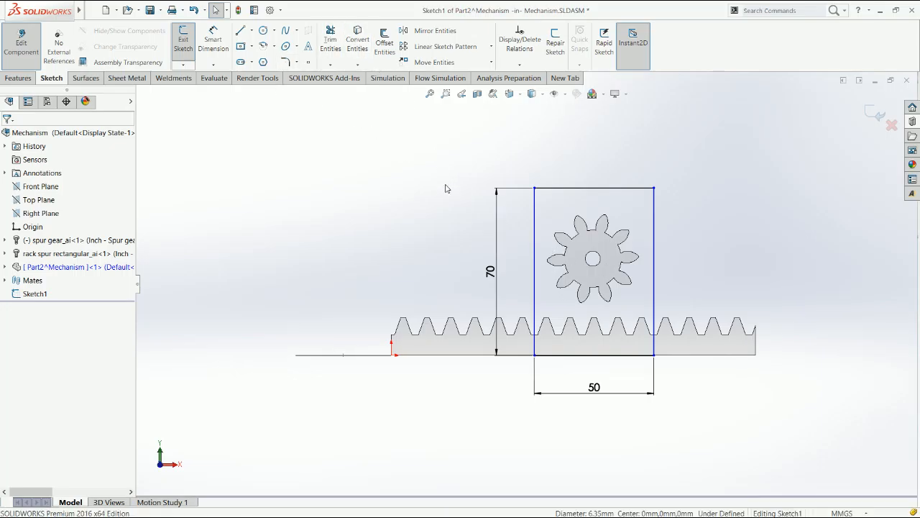
pyautogui.press('l')
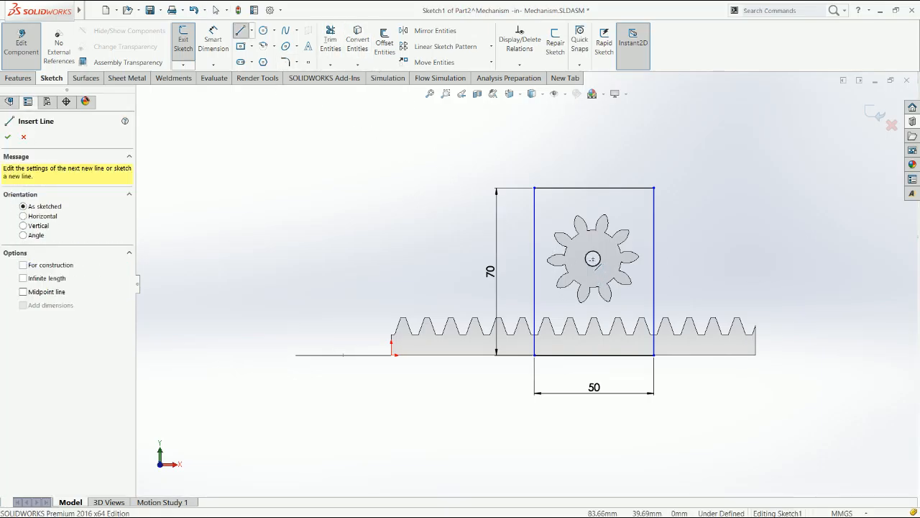
pyautogui.click(592, 258)
pyautogui.click(534, 258)
pyautogui.press('Escape')
pyautogui.click(592, 258)
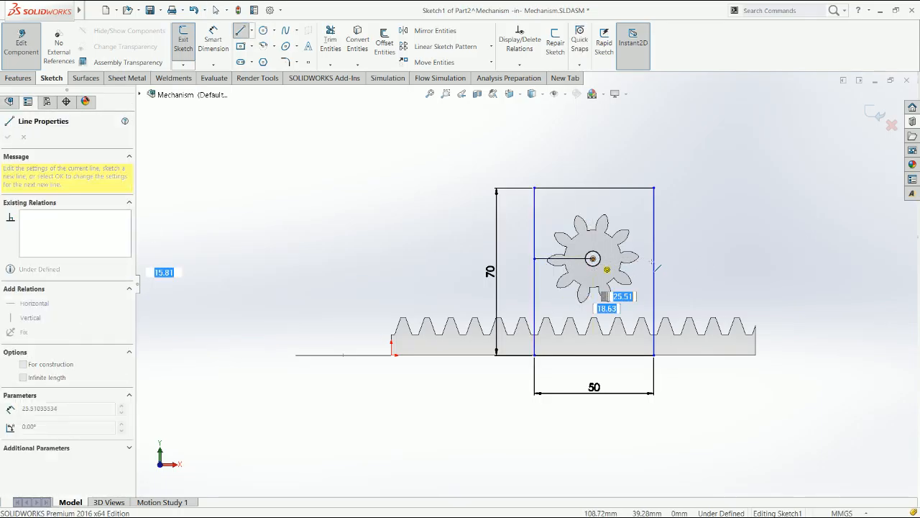
pyautogui.click(653, 258)
pyautogui.press('Escape')
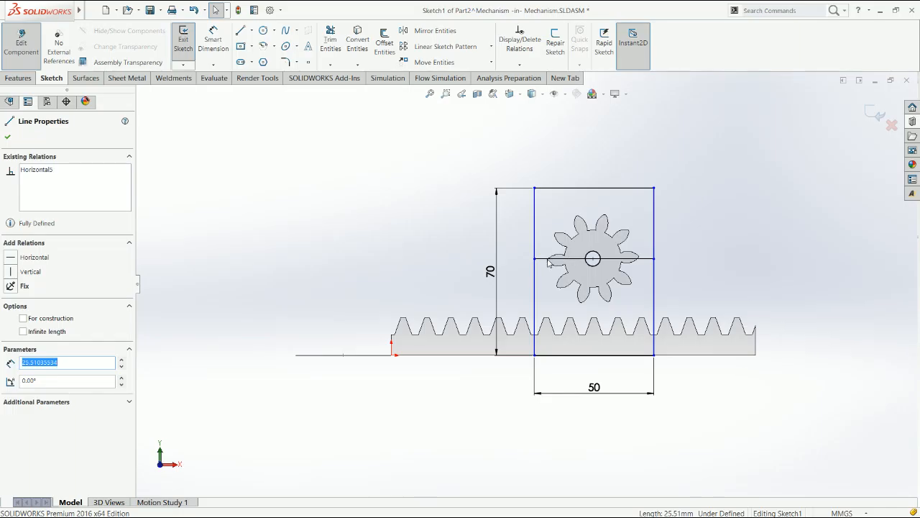
# Step: Make the two horizontal lines equal in length and turn them into construction geometry
pyautogui.keyDown('ctrl'); pyautogui.click(546, 259); pyautogui.keyUp('ctrl')
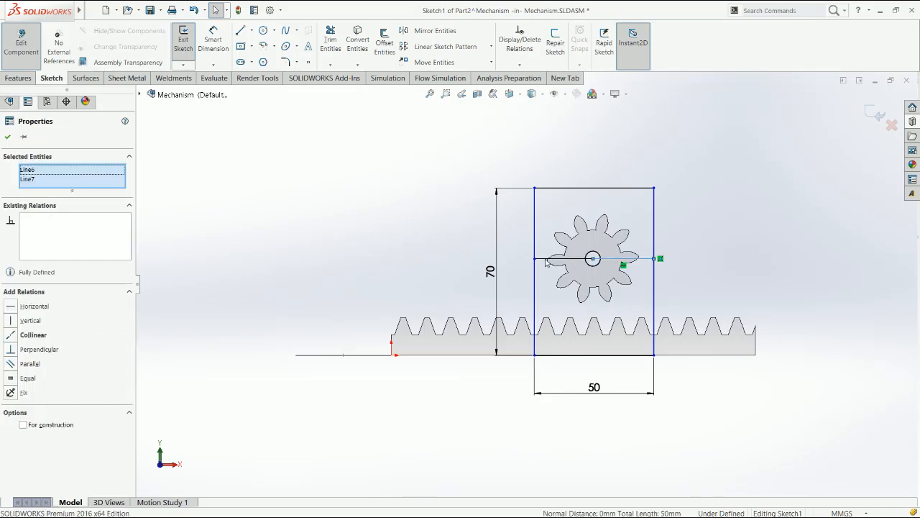
pyautogui.click(625, 220)
pyautogui.click(696, 258)
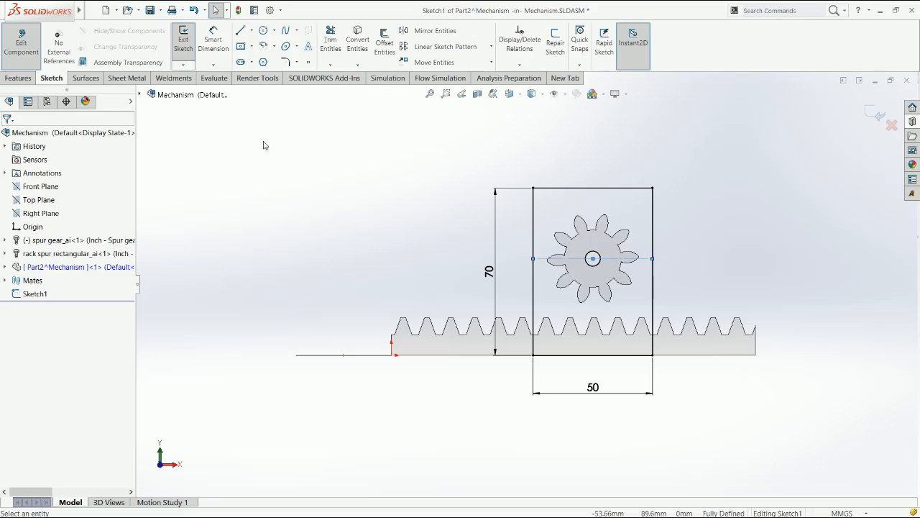
# Step: Extrude the plate profile 15 mm away from the rack and return to editing the assembly
pyautogui.click(32, 81)
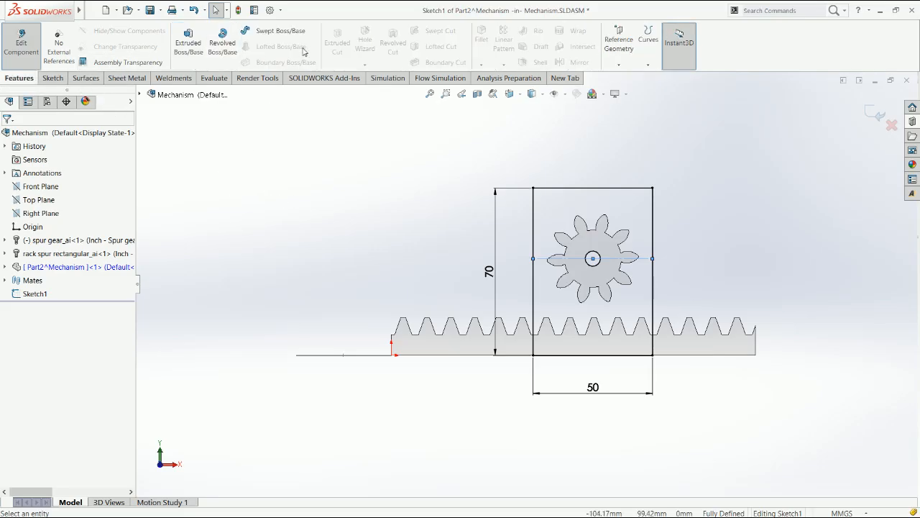
pyautogui.click(189, 43)
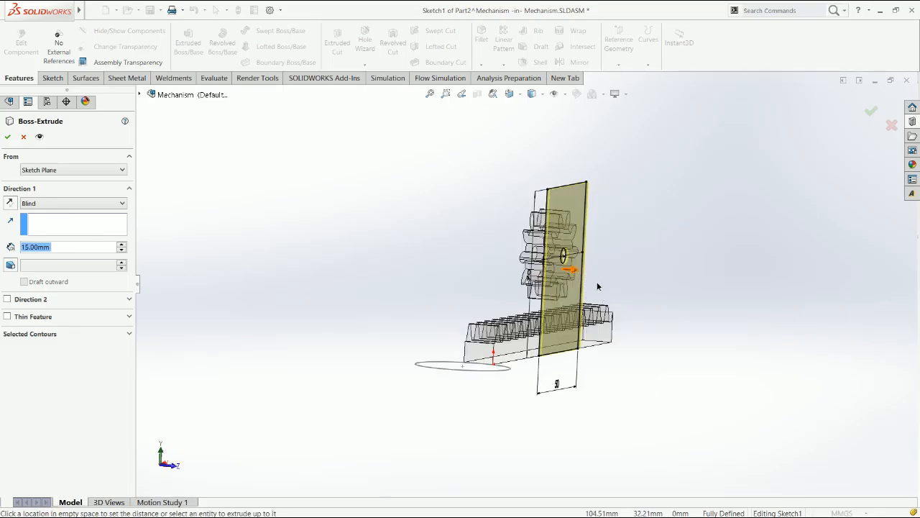
pyautogui.click(870, 111)
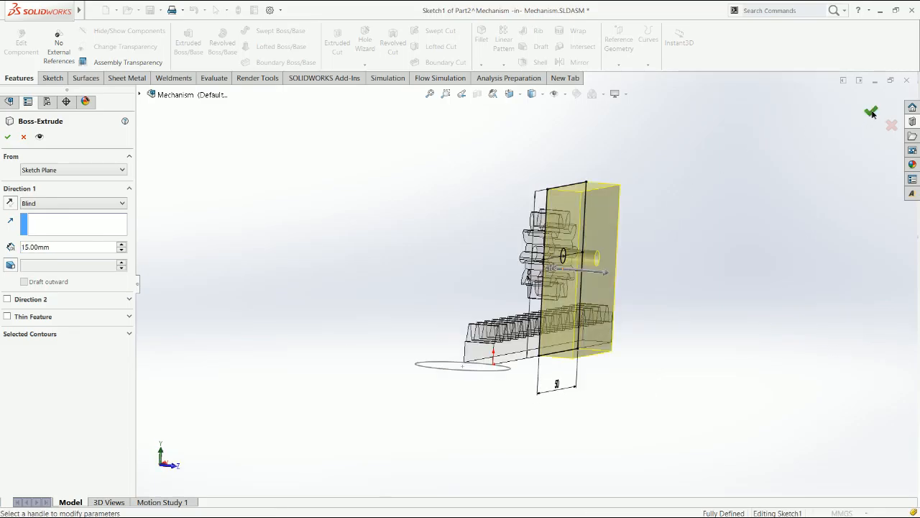
pyautogui.click(871, 111)
pyautogui.click(871, 110)
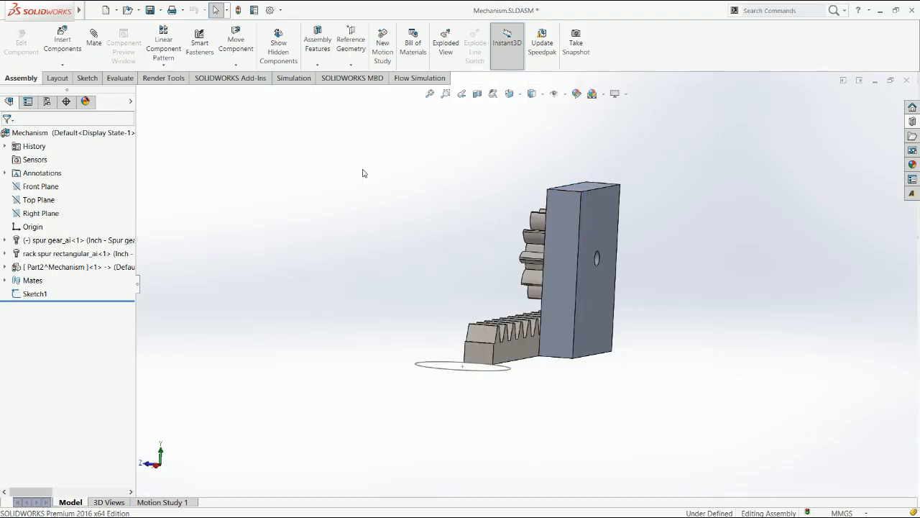
# Step: Test the plate's in-context link from the front by moving the spur gear to several positions and rebuilding after each move
pyautogui.hotkey('ctrl', '1')
pyautogui.click(476, 298)
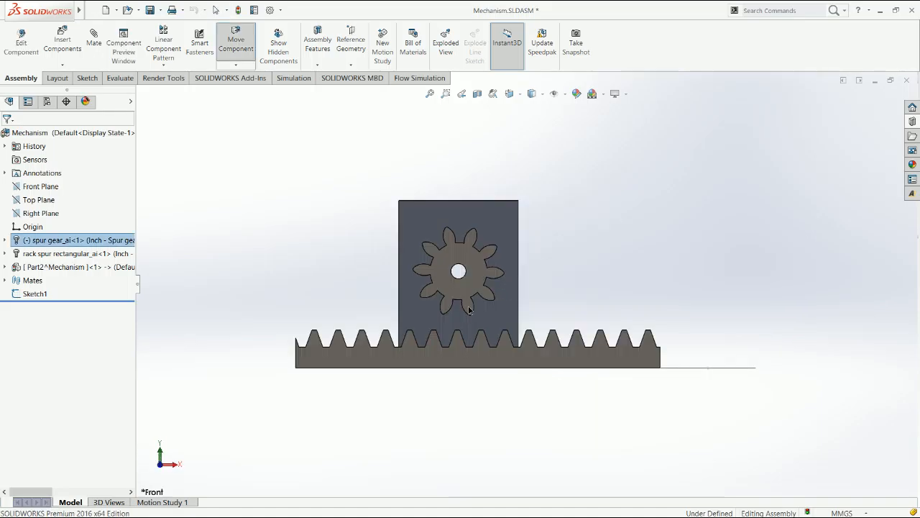
pyautogui.click(241, 15)
pyautogui.moveTo(487, 266); pyautogui.dragTo(370, 289)
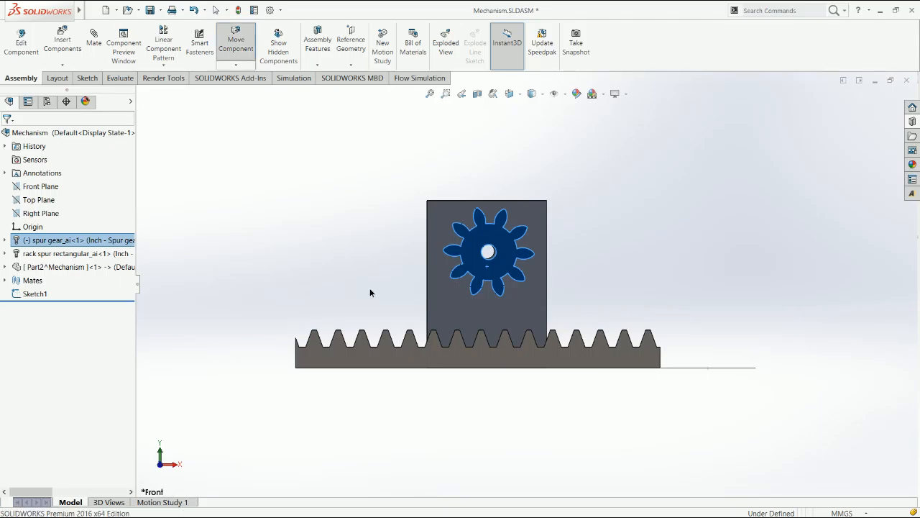
pyautogui.moveTo(221, 309); pyautogui.dragTo(220, 305)
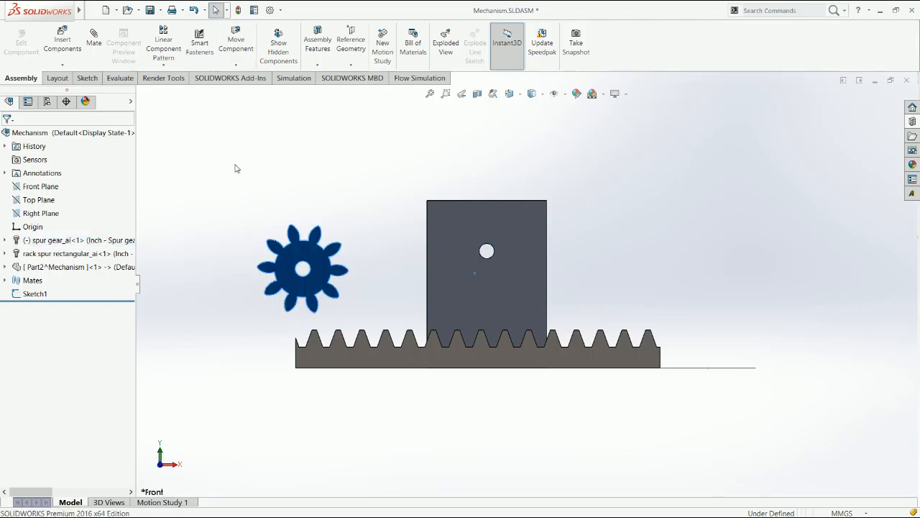
pyautogui.click(270, 11)
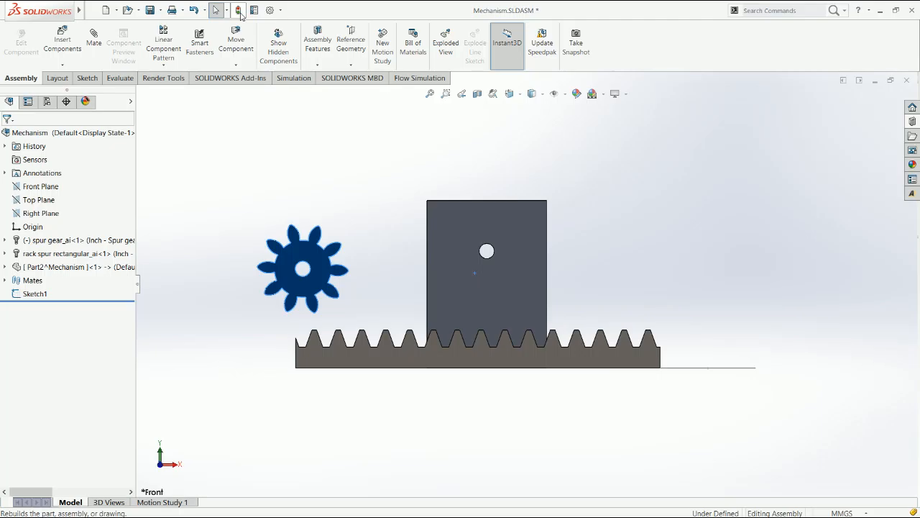
pyautogui.click(240, 12)
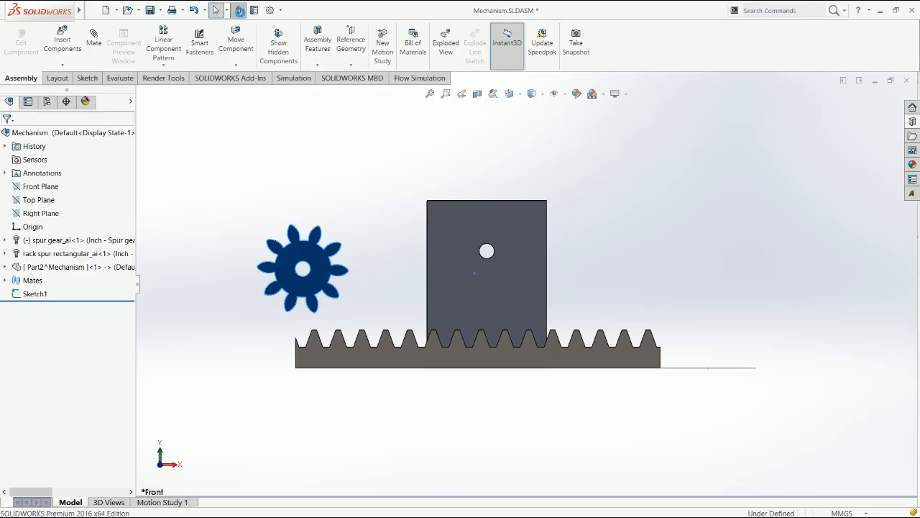
pyautogui.click(326, 286)
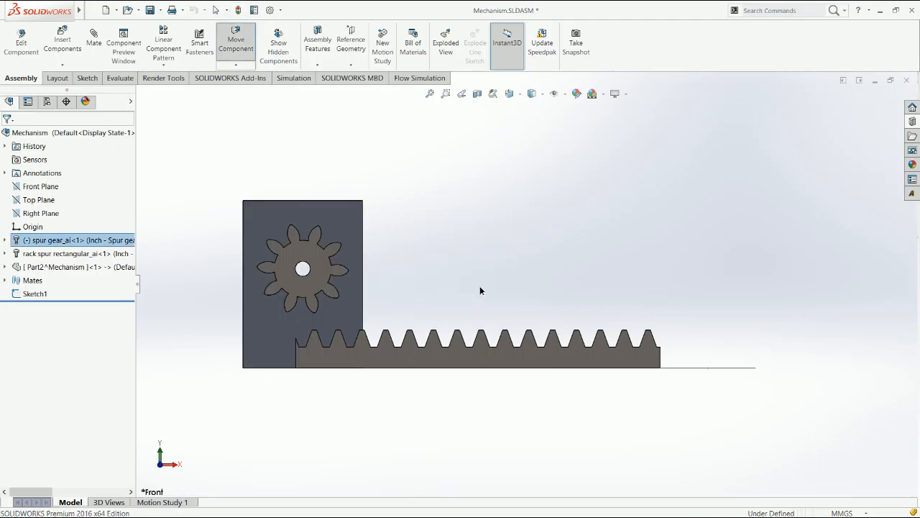
pyautogui.click(240, 13)
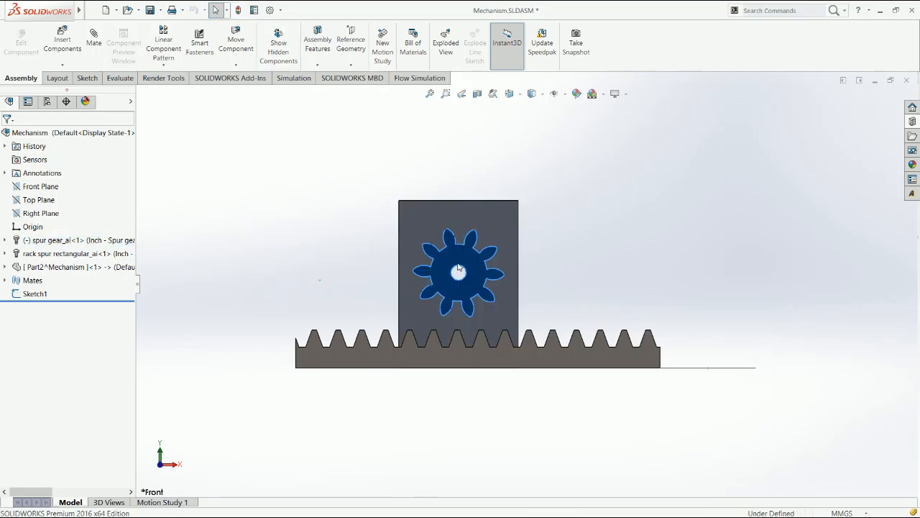
# Step: Examine the external references of the new part's extrusion and its sketch in the feature tree
pyautogui.click(5, 267)
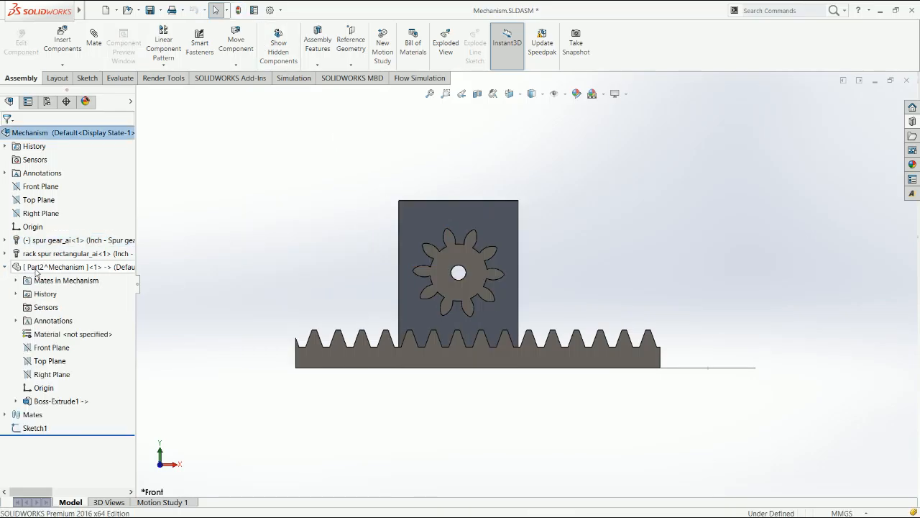
pyautogui.click(62, 402)
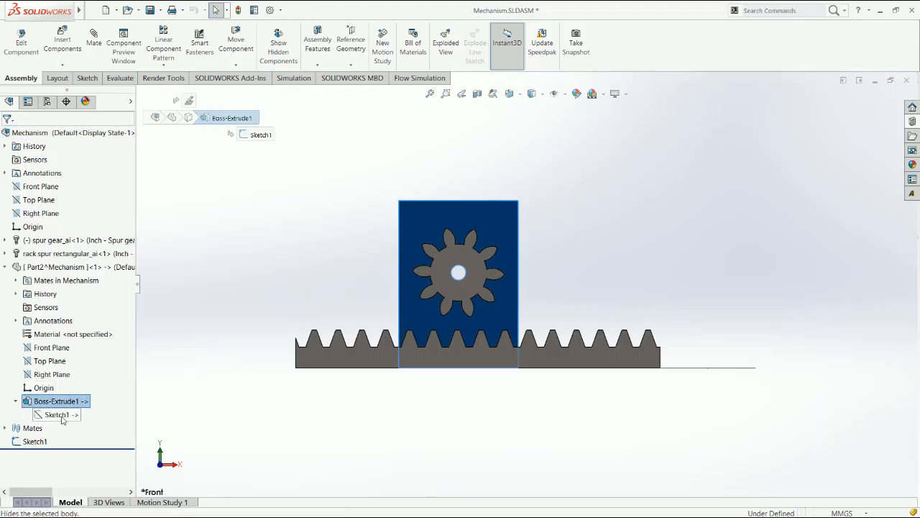
pyautogui.click(64, 415)
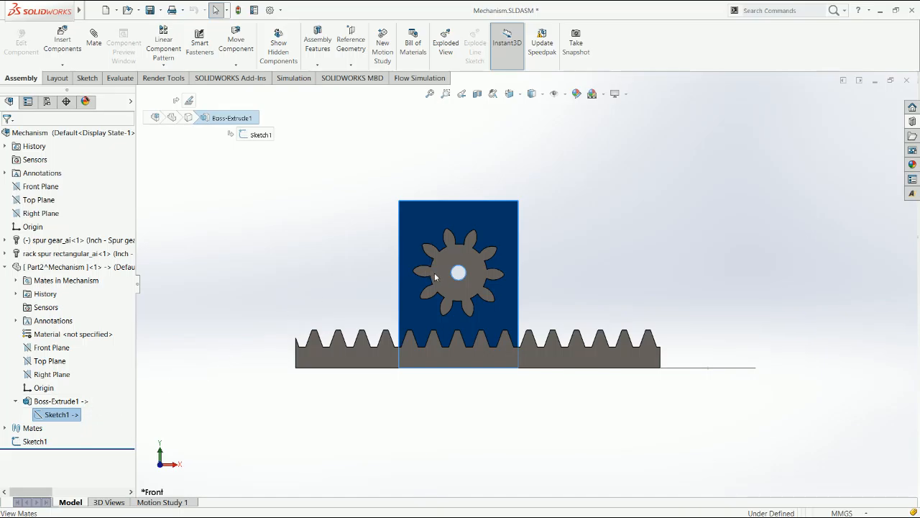
pyautogui.click(6, 267)
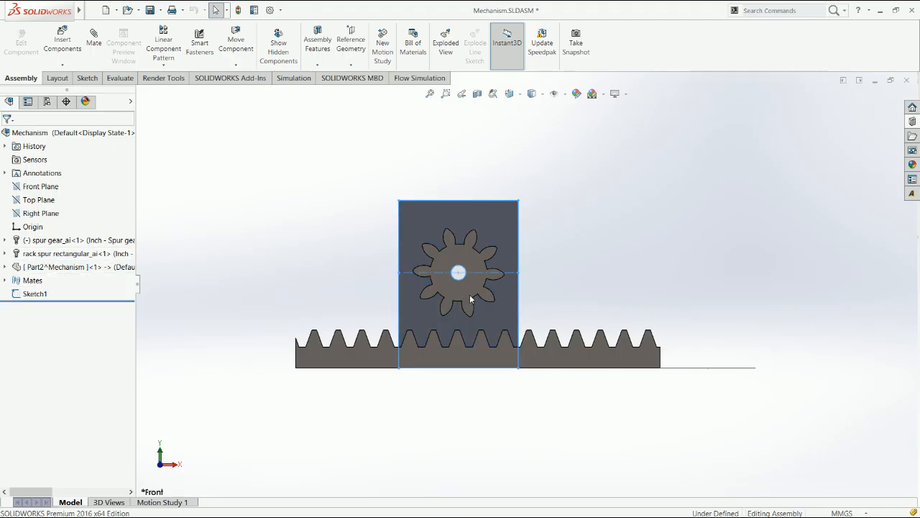
# Step: Move the spur gear down until its lowest teeth reach between the rack's middle teeth
pyautogui.click(495, 305)
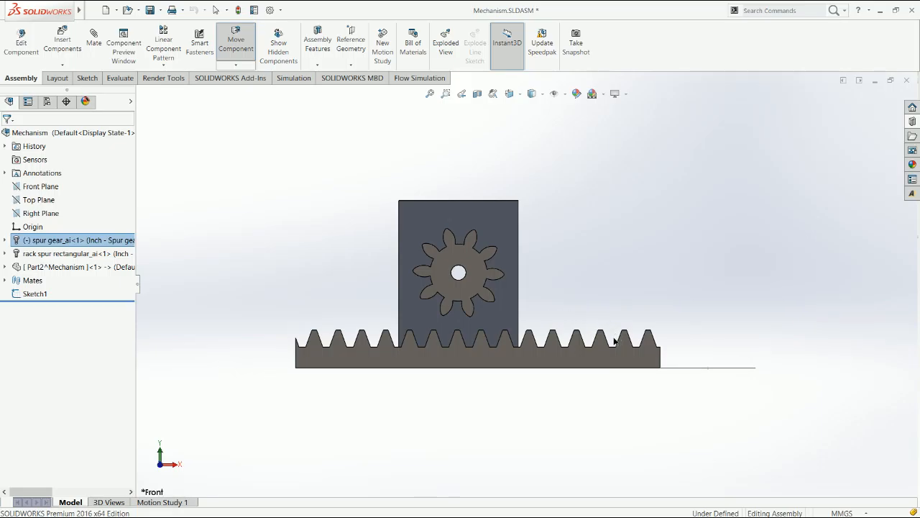
pyautogui.moveTo(479, 305); pyautogui.dragTo(549, 332)
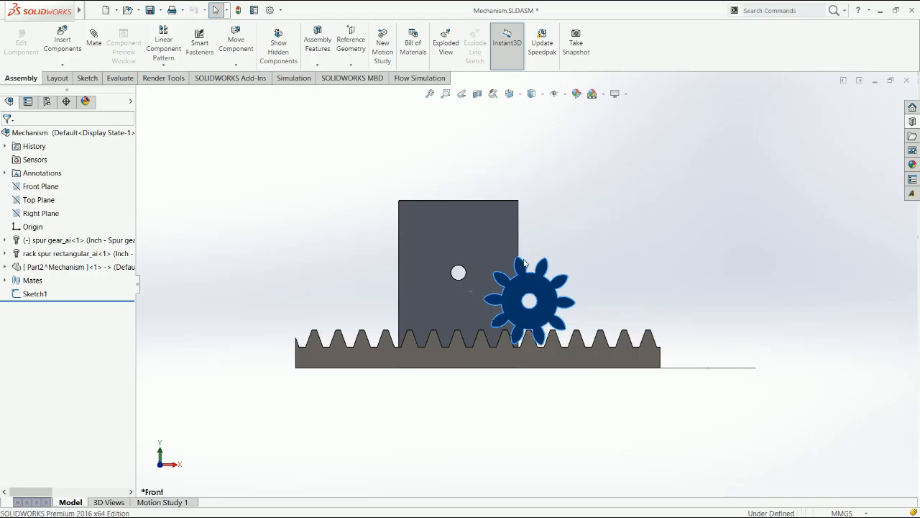
pyautogui.scroll(-10, 534, 281)
pyautogui.click(535, 282)
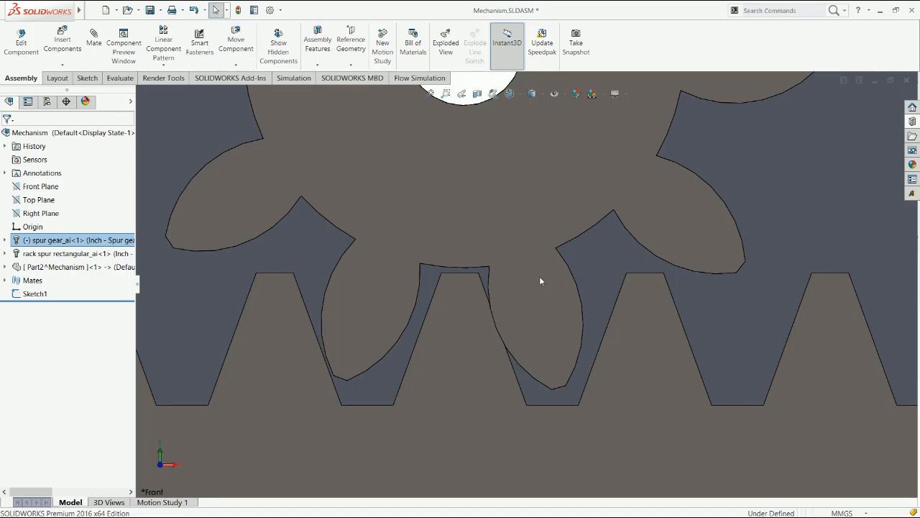
pyautogui.press('f')
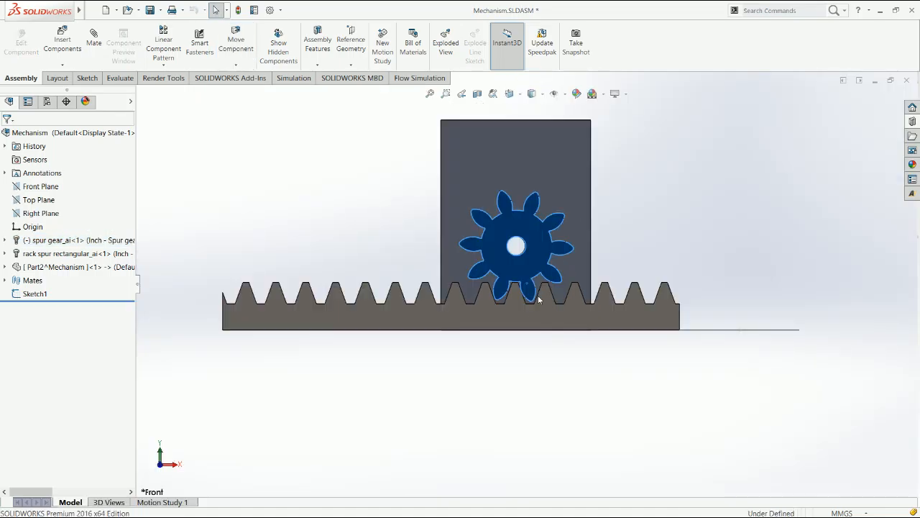
pyautogui.click(548, 346)
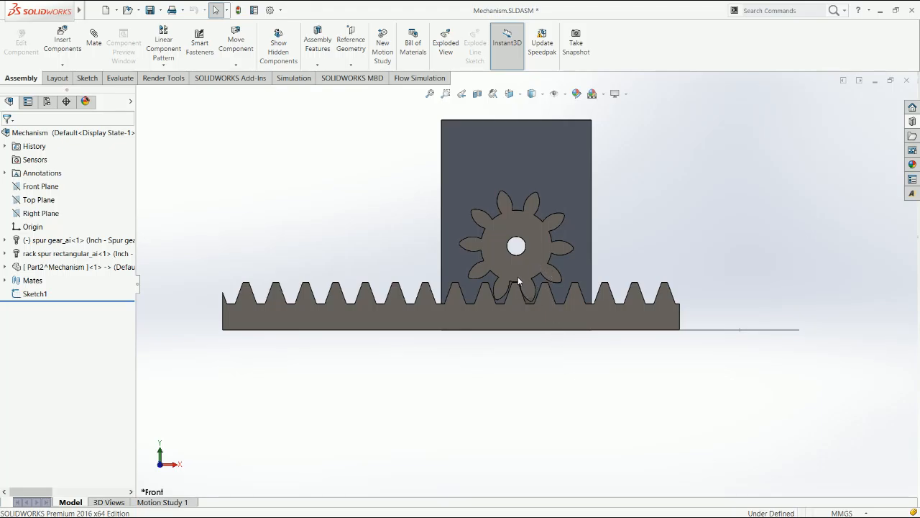
# Step: Adjust the spur gear's position slightly so its two lowest teeth straddle a single rack tooth
pyautogui.scroll(-6, 521, 281)
pyautogui.moveTo(555, 272); pyautogui.dragTo(584, 276)
pyautogui.click(515, 454)
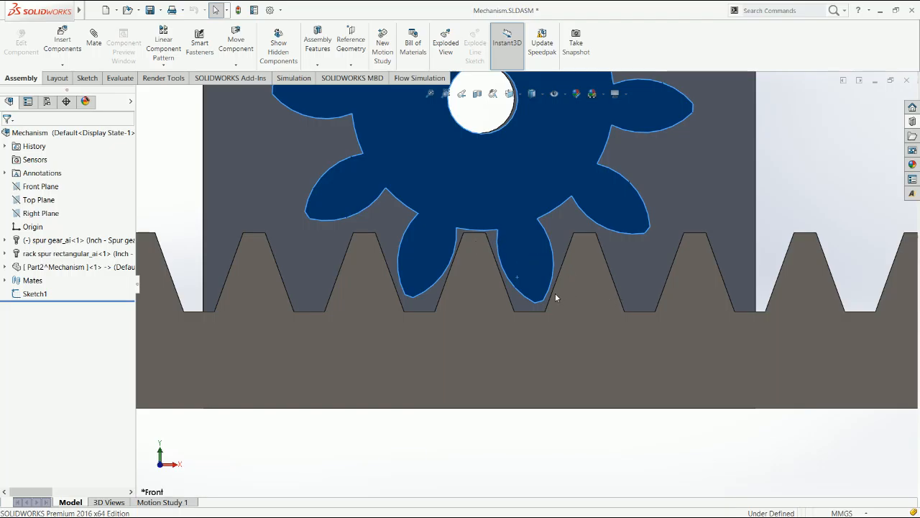
pyautogui.scroll(6, 331, 139)
pyautogui.click(262, 146)
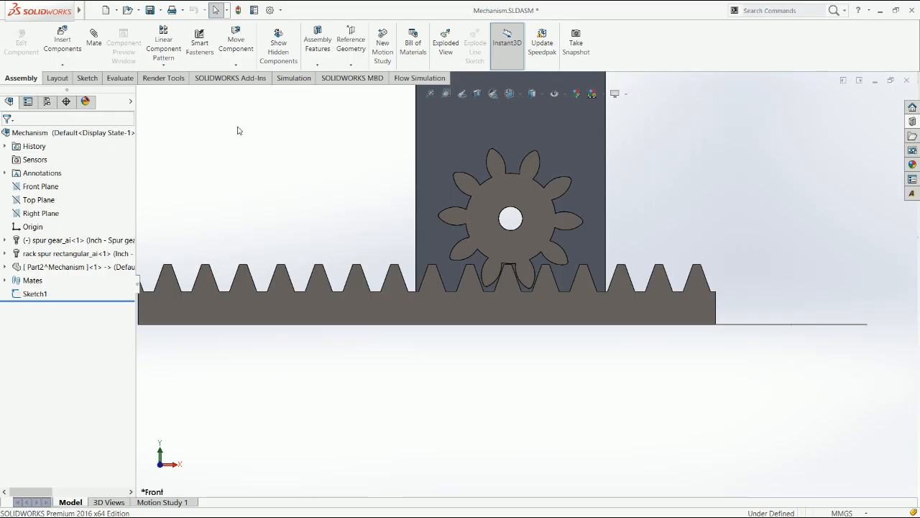
# Step: Fine-position the spur gear with Move Component, using collision detection between only the rack and the gear and stopping at collision
pyautogui.click(236, 41)
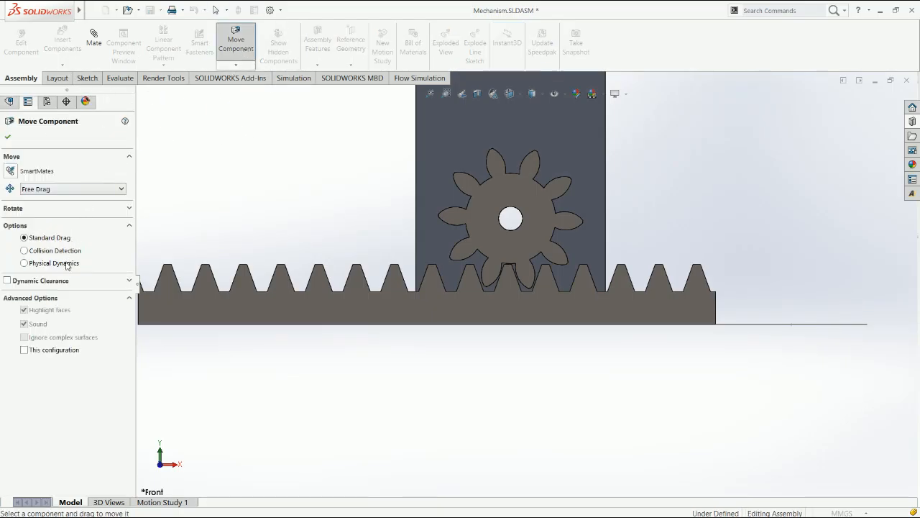
pyautogui.click(62, 252)
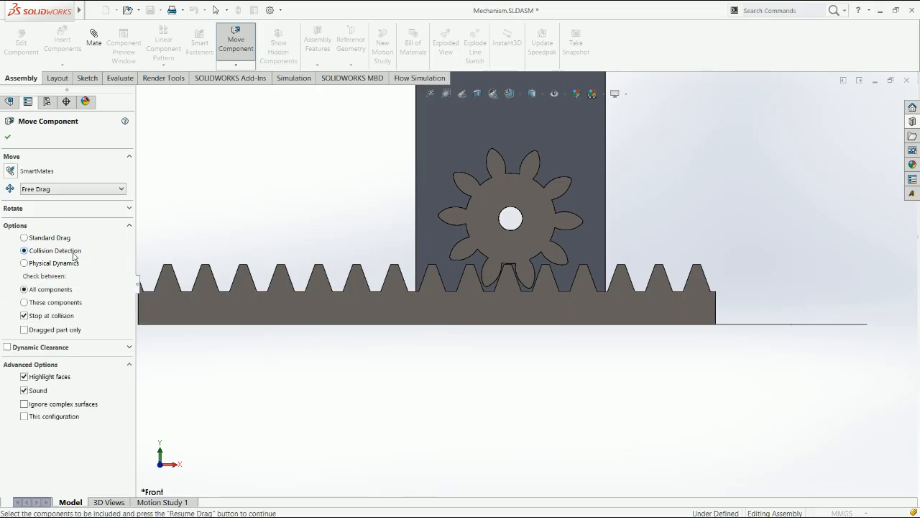
pyautogui.click(62, 303)
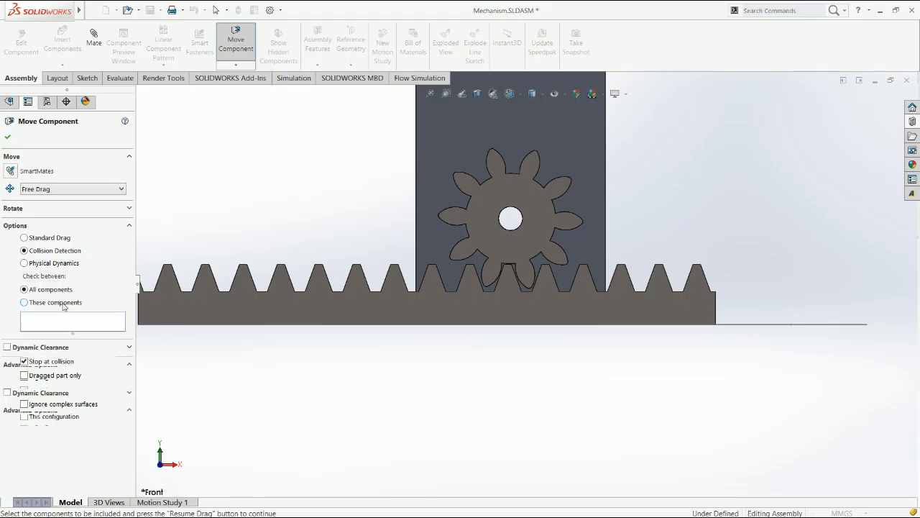
pyautogui.click(364, 295)
pyautogui.click(486, 246)
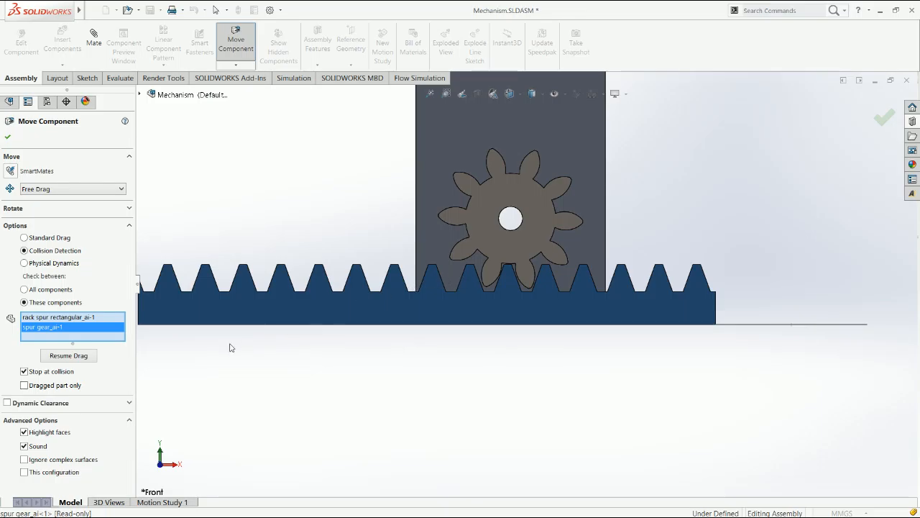
pyautogui.click(67, 358)
pyautogui.scroll(-5, 529, 285)
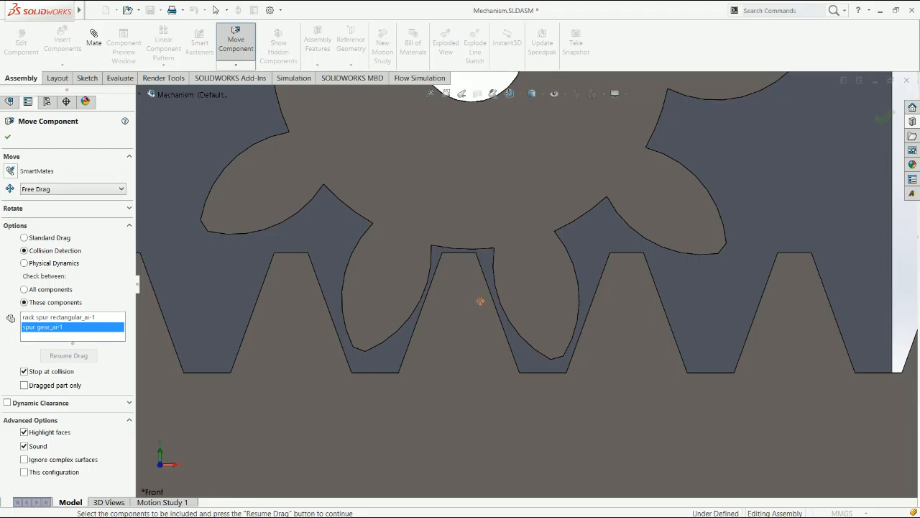
pyautogui.click(7, 137)
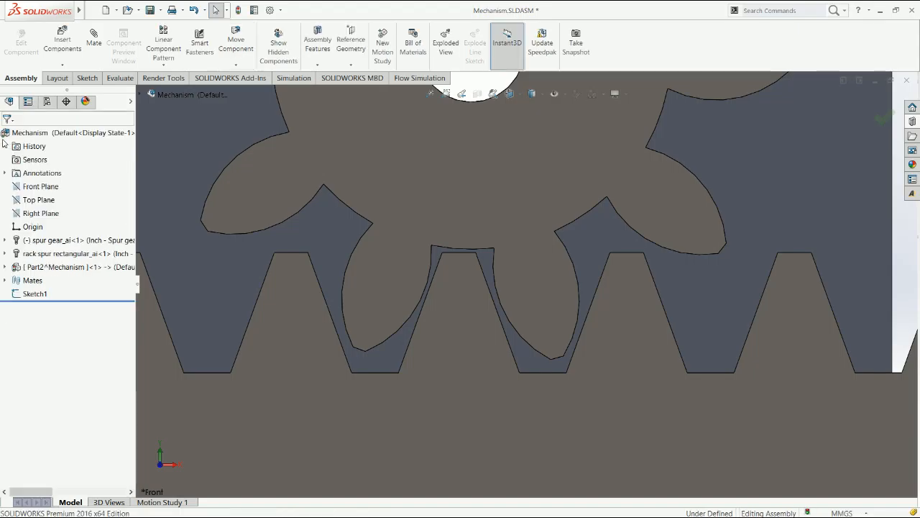
# Step: Fix the spur gear in its meshed position and check that it can no longer be moved
pyautogui.scroll(4, 461, 236)
pyautogui.rightClick(460, 235)
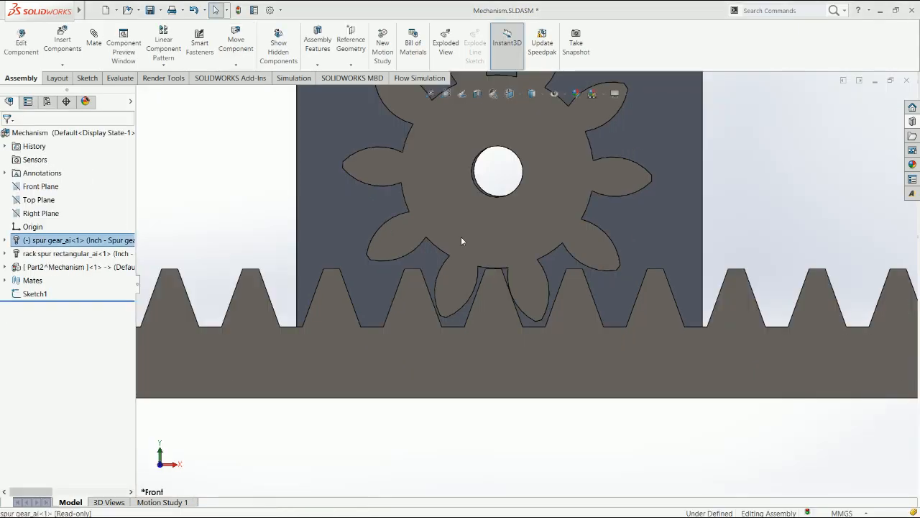
pyautogui.click(497, 250)
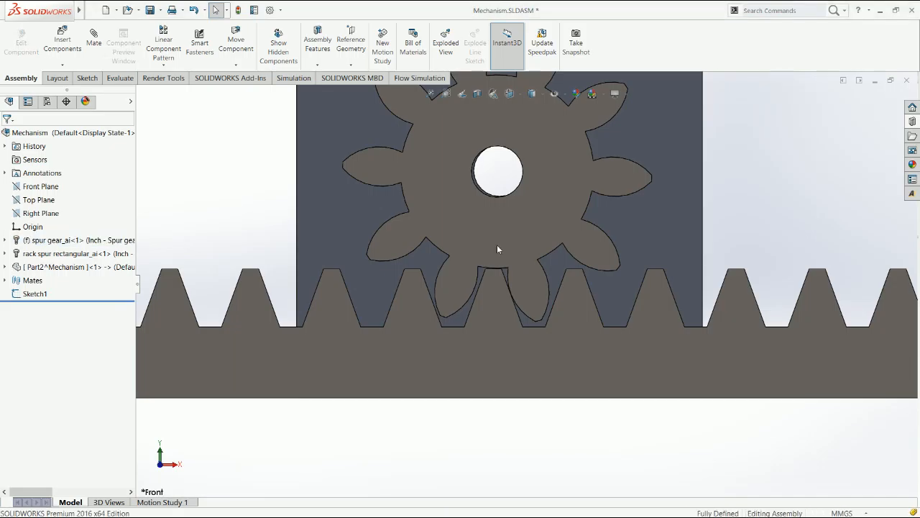
pyautogui.click(520, 247)
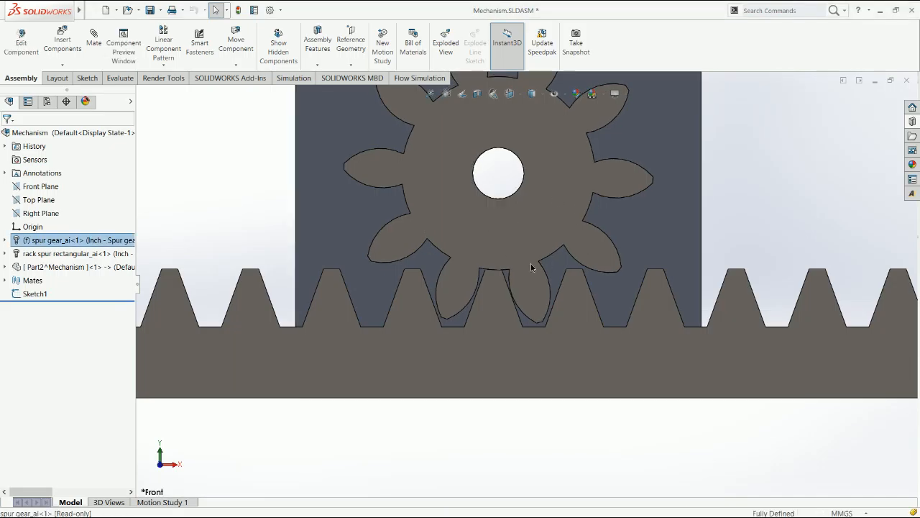
pyautogui.click(553, 417)
pyautogui.moveTo(537, 225); pyautogui.dragTo(546, 259)
pyautogui.moveTo(621, 177); pyautogui.dragTo(619, 177)
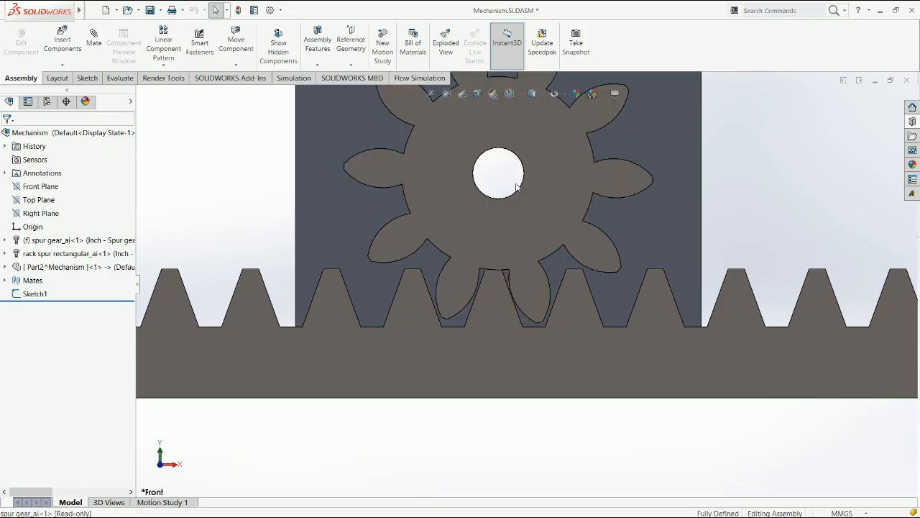
# Step: Create a reference axis from the cylindrical face of the support plate's hole
pyautogui.click(350, 65)
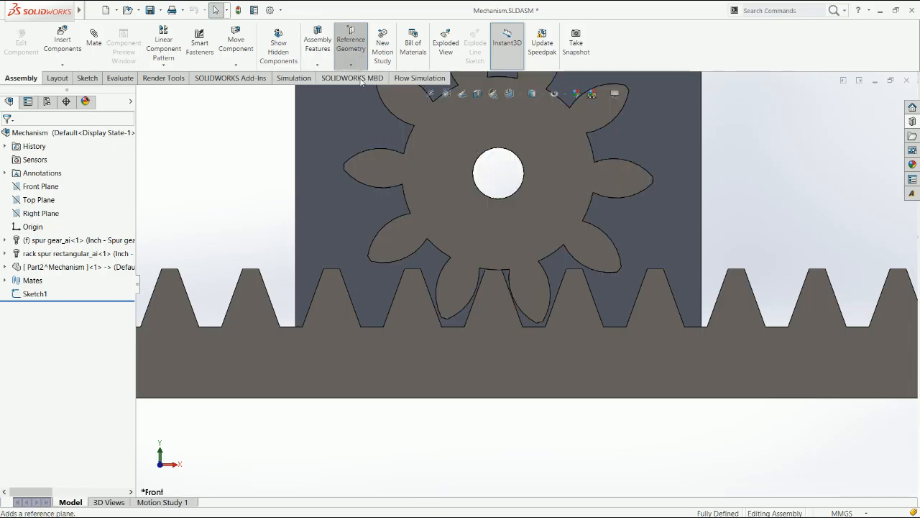
pyautogui.click(365, 90)
pyautogui.moveTo(514, 173); pyautogui.dragTo(532, 165, button='middle')
pyautogui.click(513, 174)
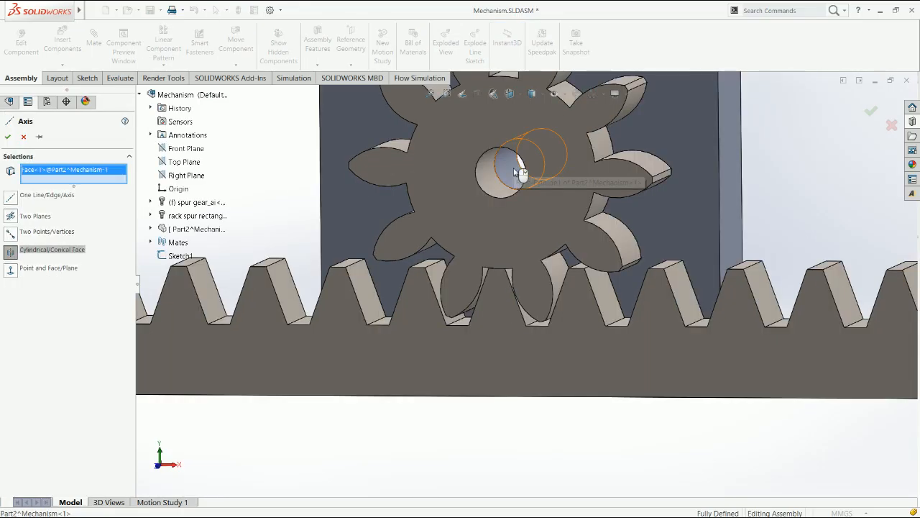
pyautogui.click(9, 138)
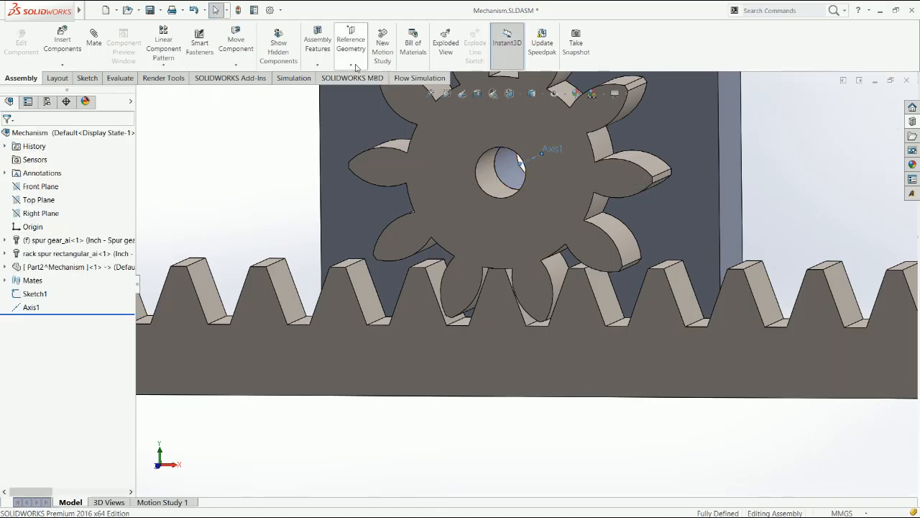
# Step: Show the reference axes in the model and set the spur gear back to floating
pyautogui.click(554, 95)
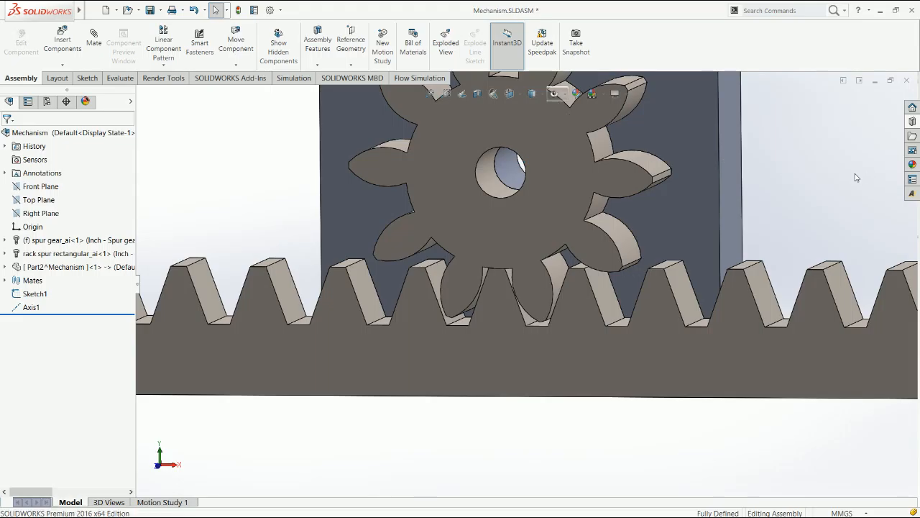
pyautogui.click(43, 241)
pyautogui.click(77, 323)
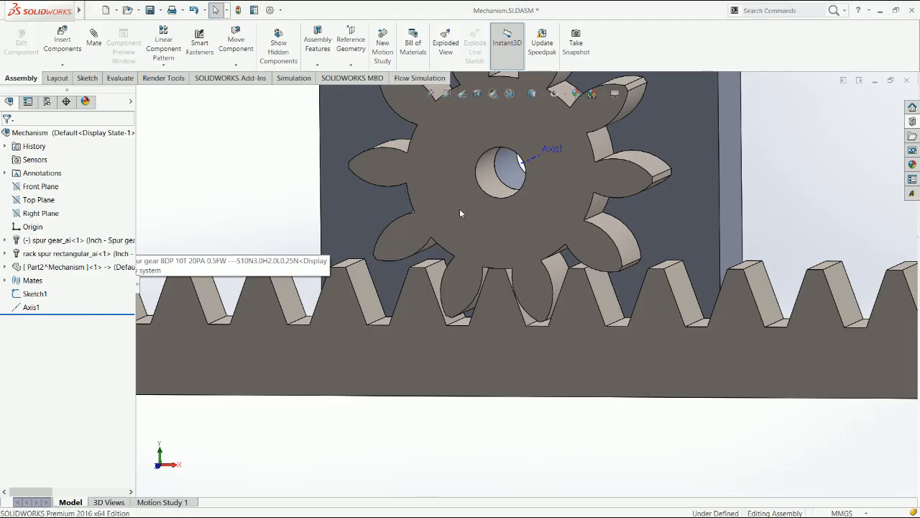
# Step: Add a concentric mate between the spur gear's bore face and the new reference axis, leaving its rotation unlocked
pyautogui.click(507, 178)
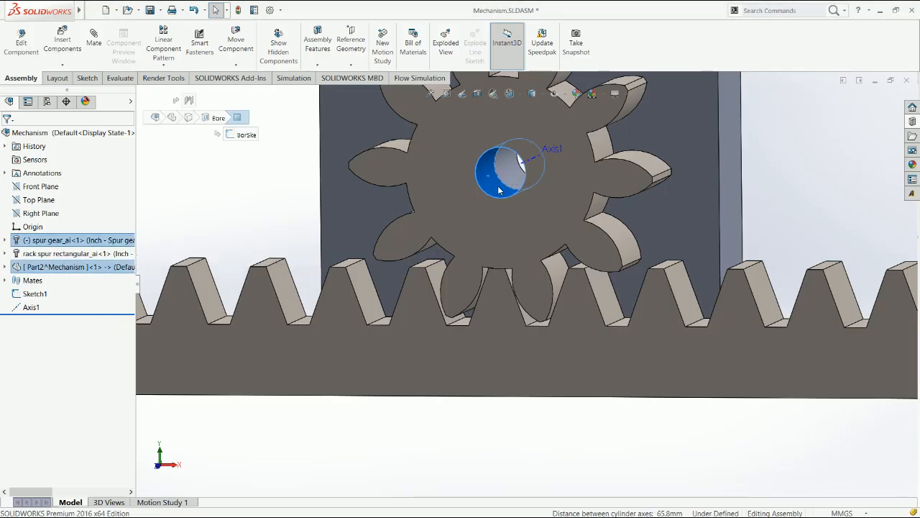
pyautogui.press('Escape')
pyautogui.moveTo(501, 188); pyautogui.dragTo(502, 191, button='middle')
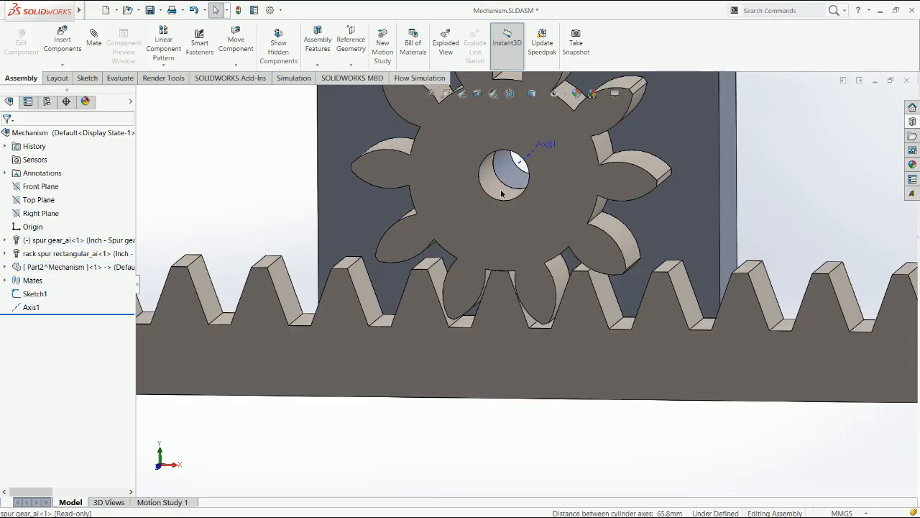
pyautogui.click(503, 191)
pyautogui.click(520, 164)
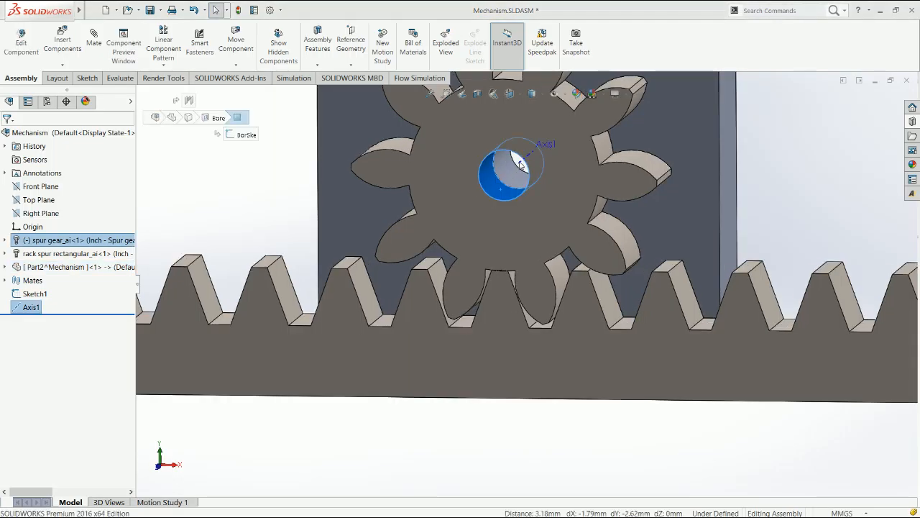
pyautogui.click(94, 43)
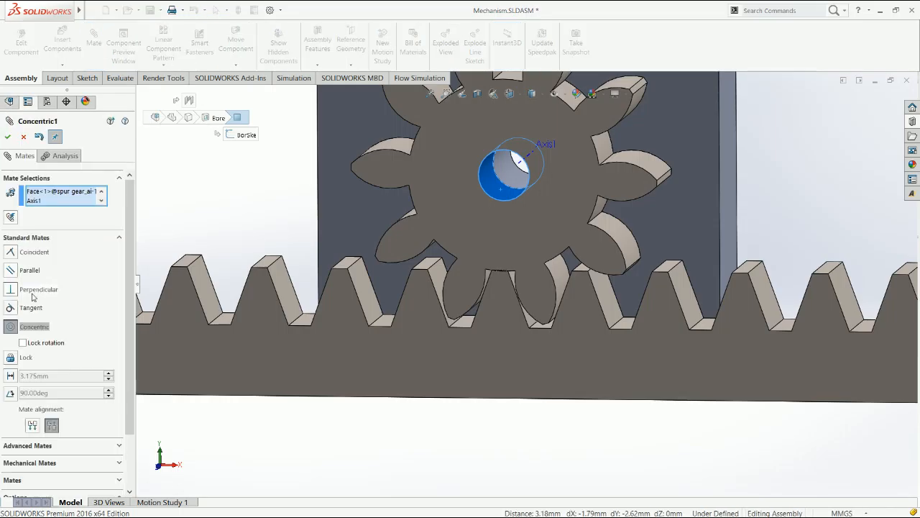
pyautogui.click(8, 138)
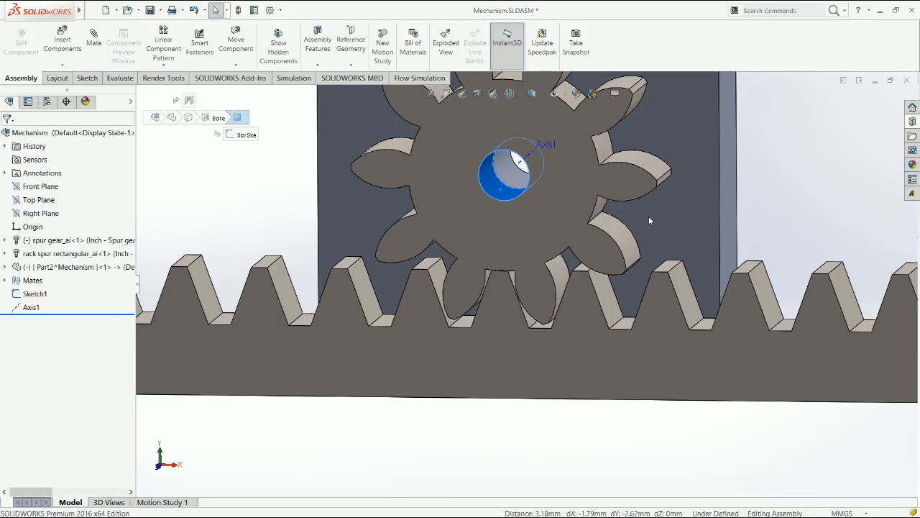
# Step: Add a distance mate of 49.26135836 mm between the assembly's Right Plane and the support plate's side face
pyautogui.scroll(4, 647, 215)
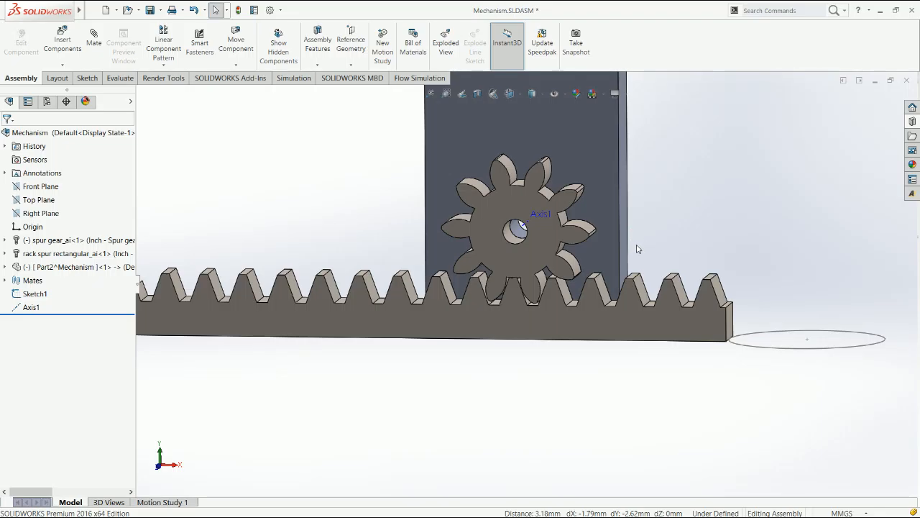
pyautogui.click(56, 214)
pyautogui.keyDown('ctrl'); pyautogui.click(584, 211); pyautogui.keyUp('ctrl')
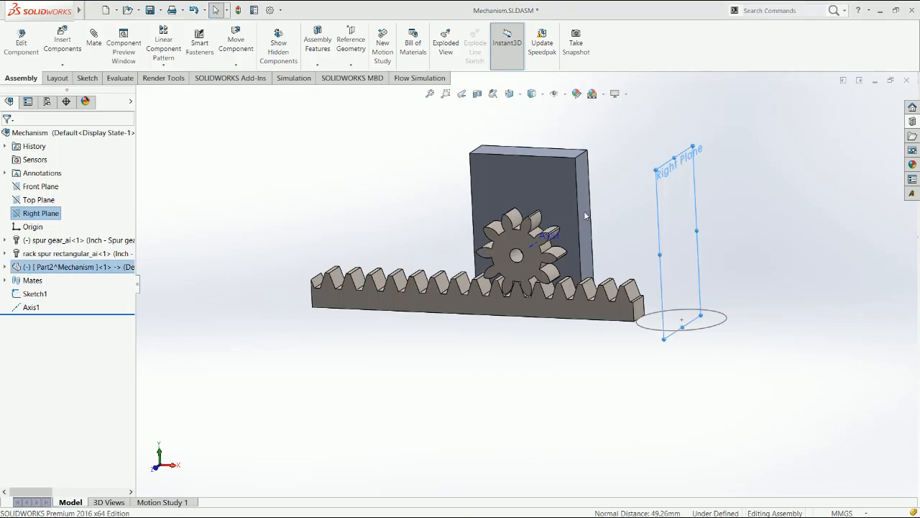
pyautogui.click(94, 45)
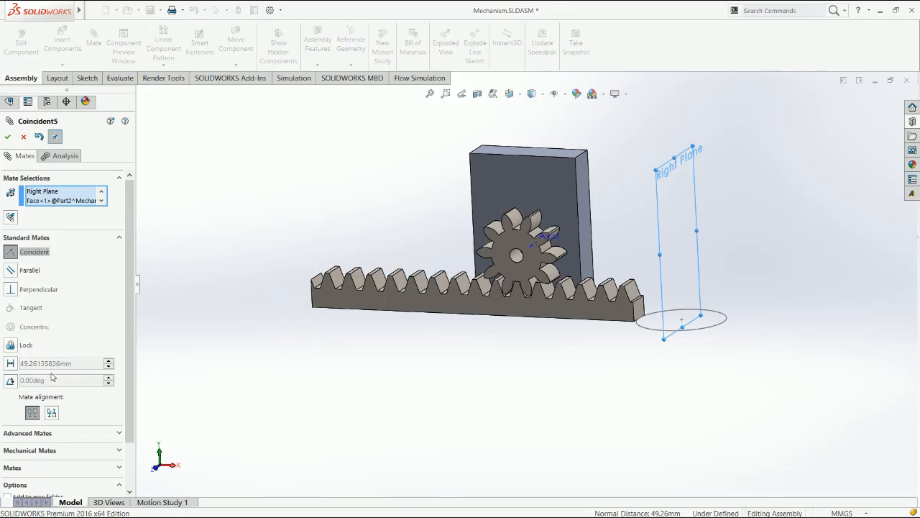
pyautogui.click(10, 363)
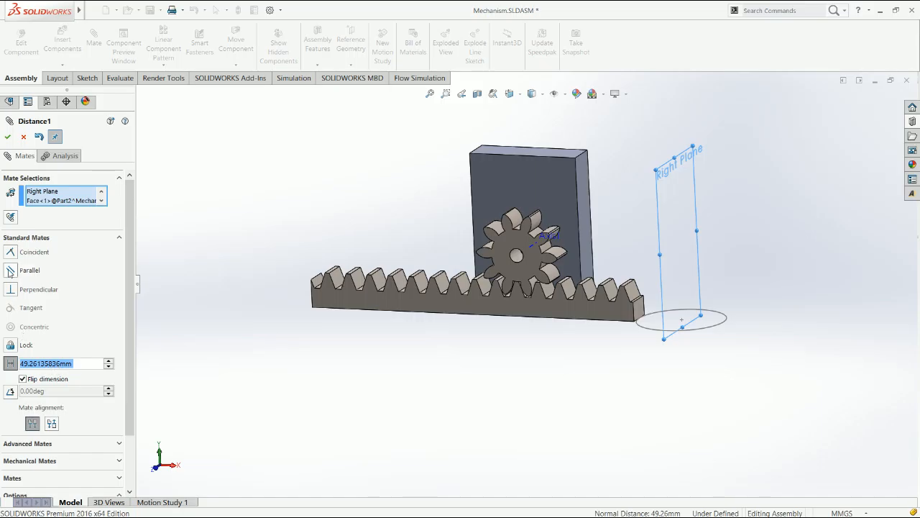
pyautogui.click(8, 138)
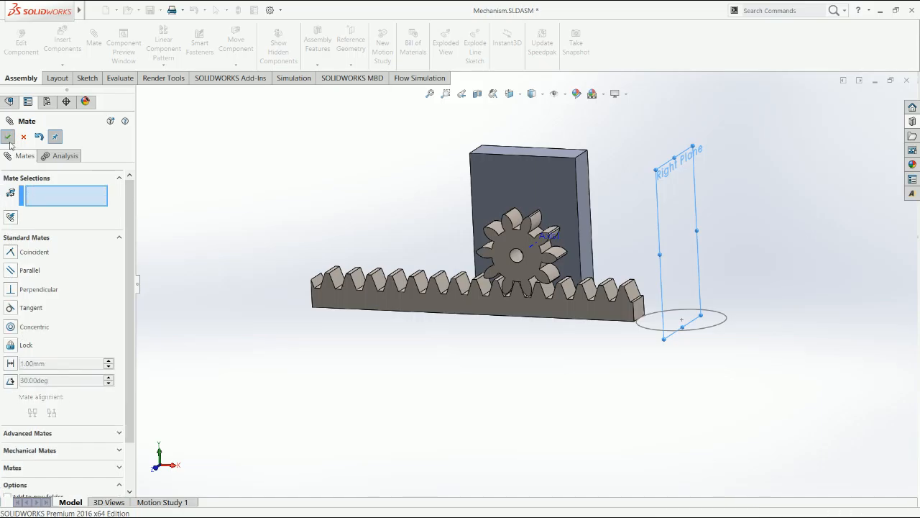
pyautogui.click(7, 137)
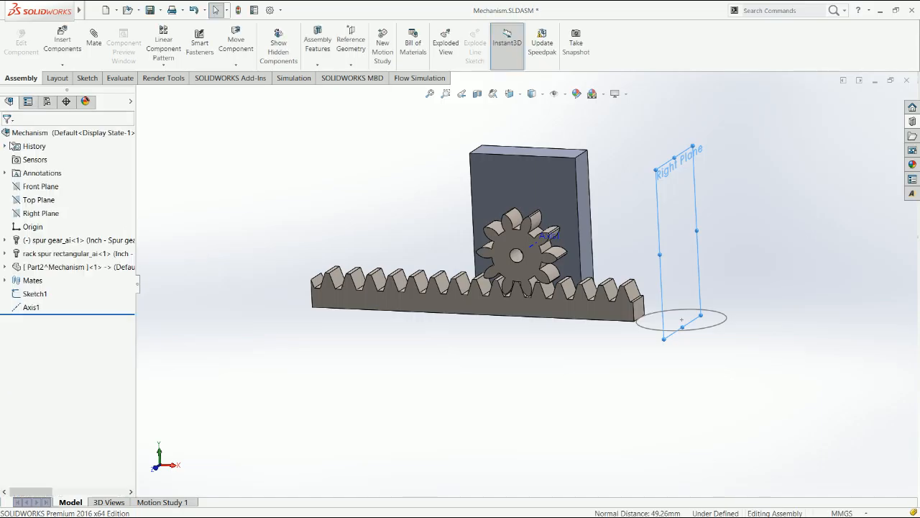
# Step: Hide the reference axis and try moving the support plate and the spur gear
pyautogui.click(540, 185)
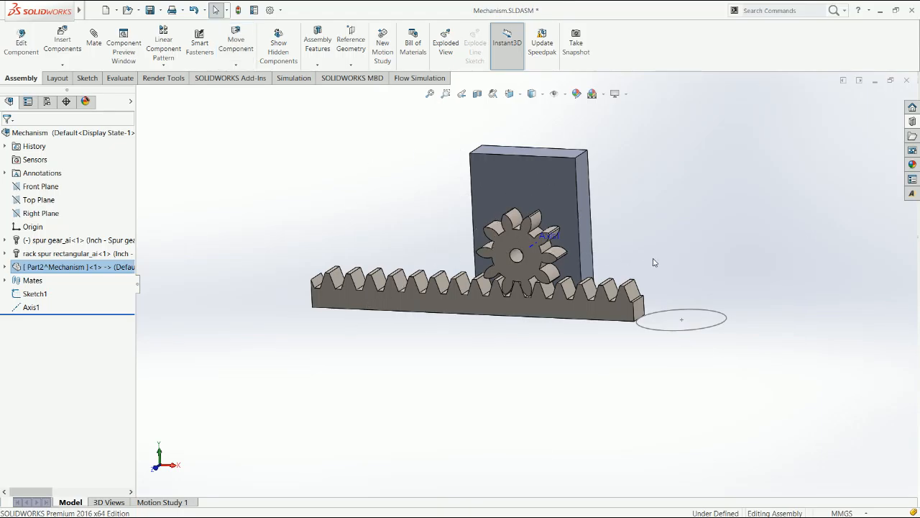
pyautogui.click(569, 260)
pyautogui.click(535, 245)
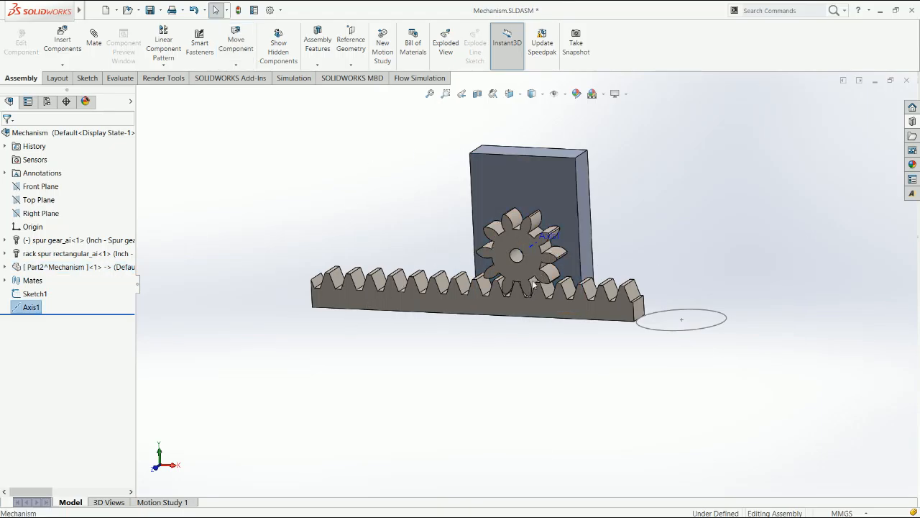
pyautogui.click(520, 327)
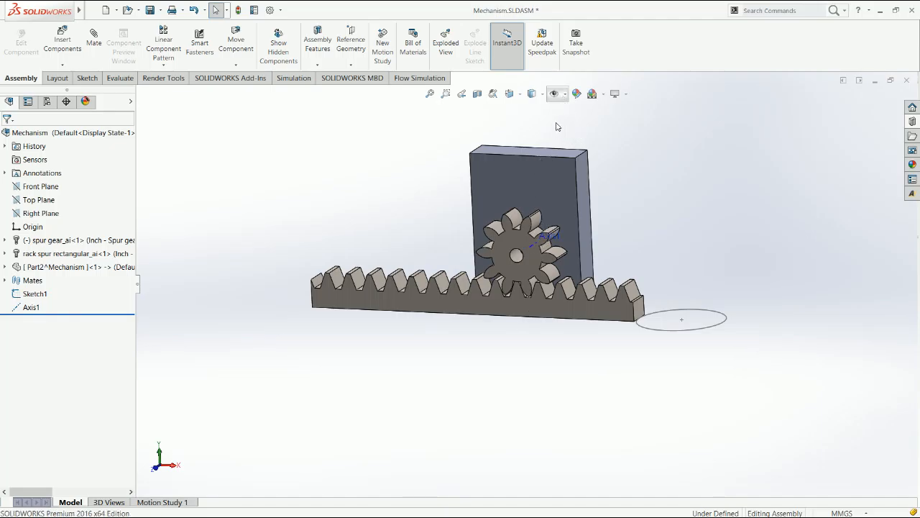
pyautogui.click(516, 279)
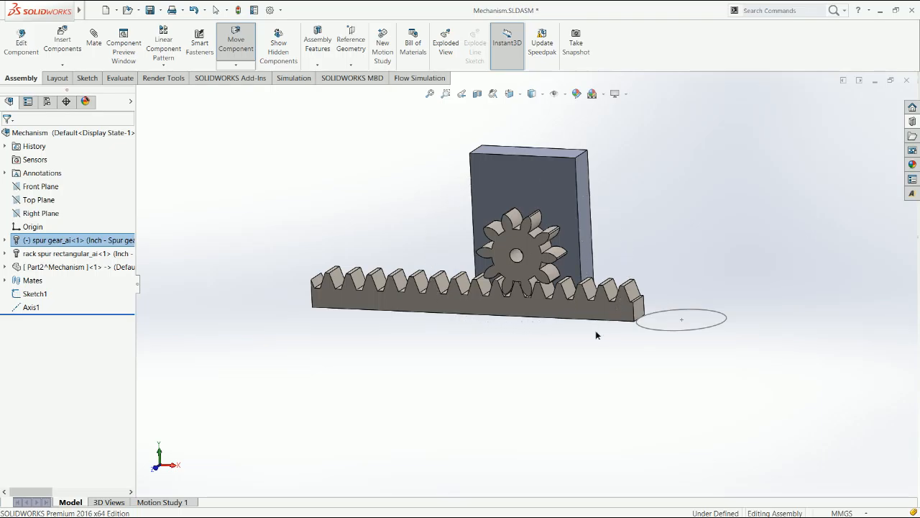
pyautogui.press('Escape')
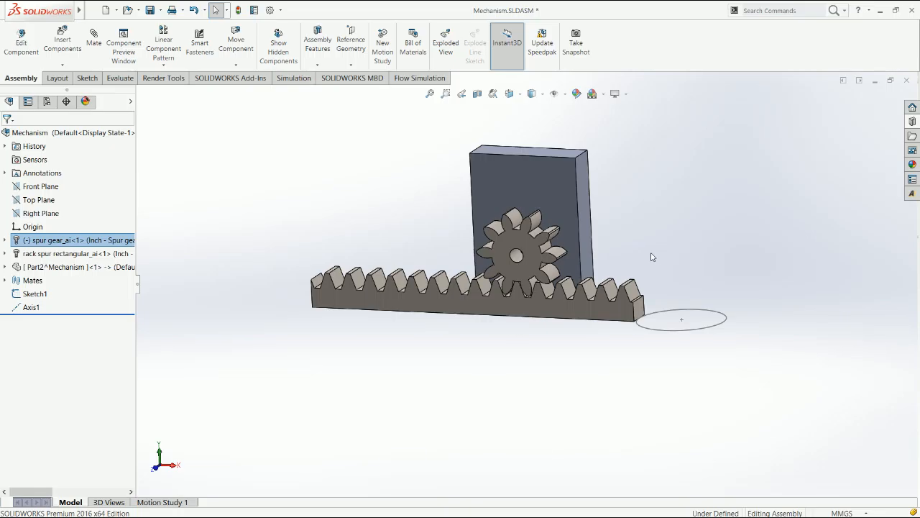
# Step: Rotate the spur gear about its mated axis and check its lowest teeth against the rack's teeth in the front view
pyautogui.click(571, 390)
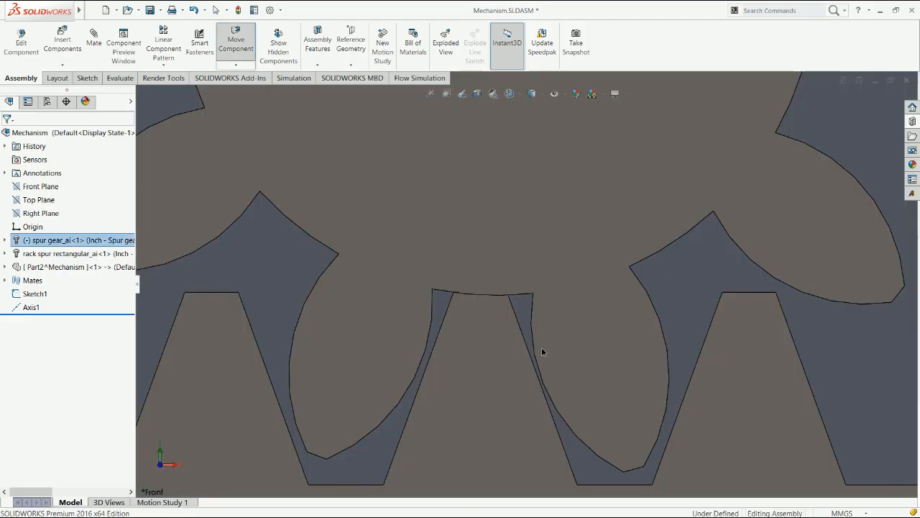
pyautogui.press('Escape')
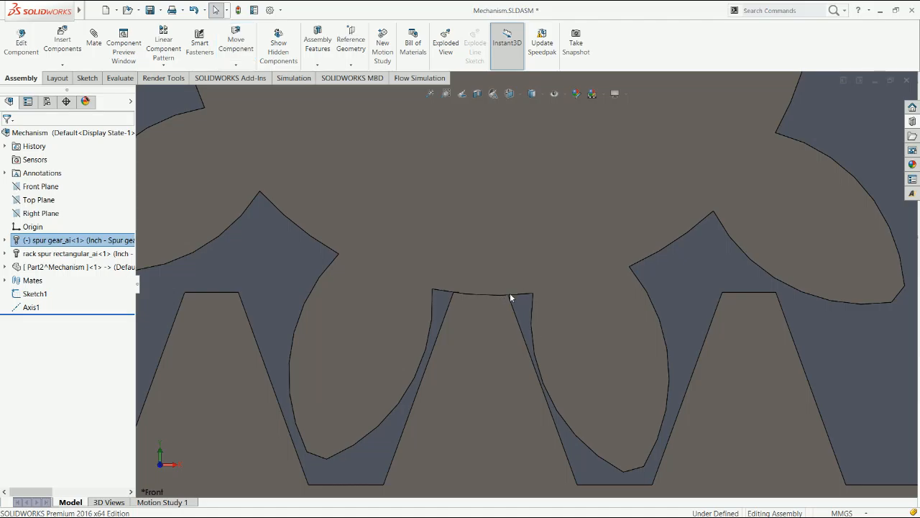
pyautogui.scroll(2, 552, 299)
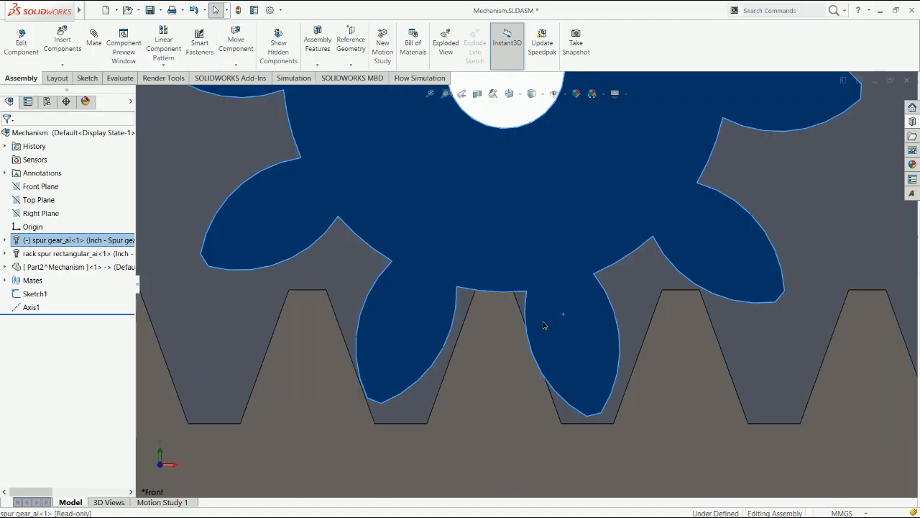
pyautogui.press('Escape')
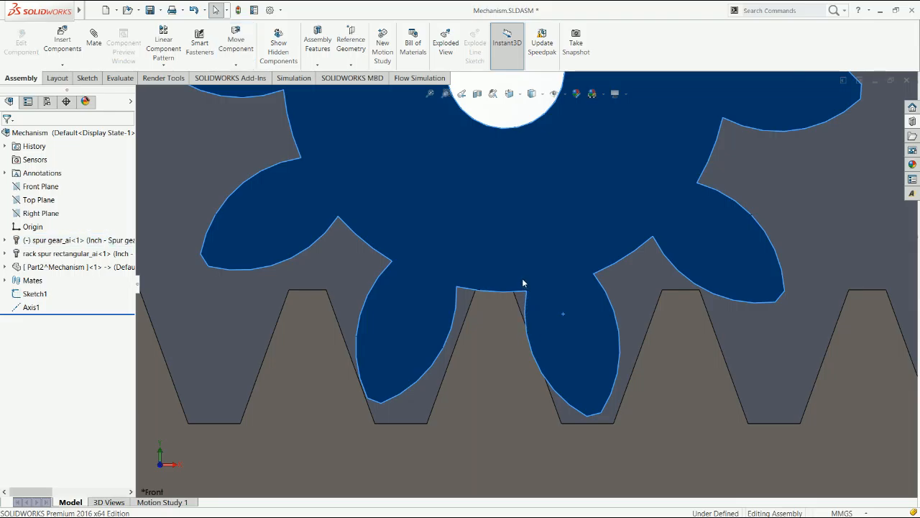
pyautogui.scroll(1, 555, 328)
pyautogui.moveTo(554, 328); pyautogui.dragTo(609, 325)
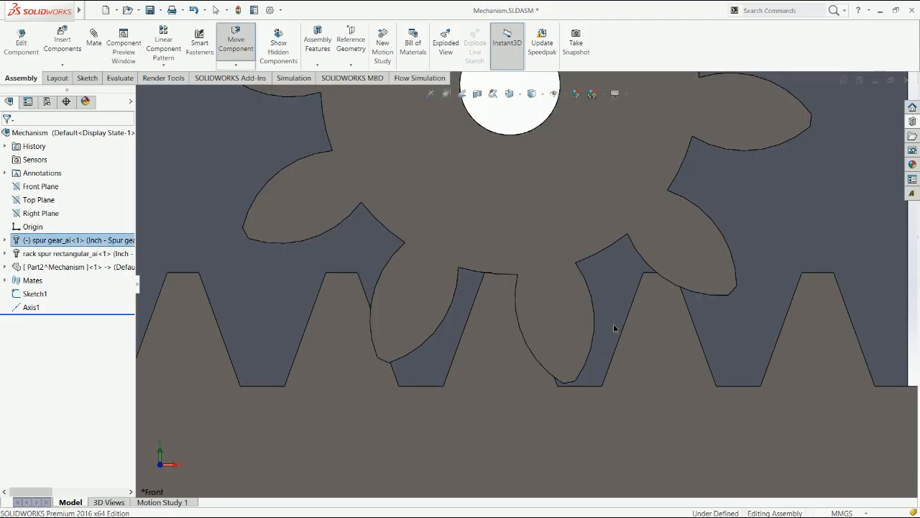
pyautogui.press('Escape')
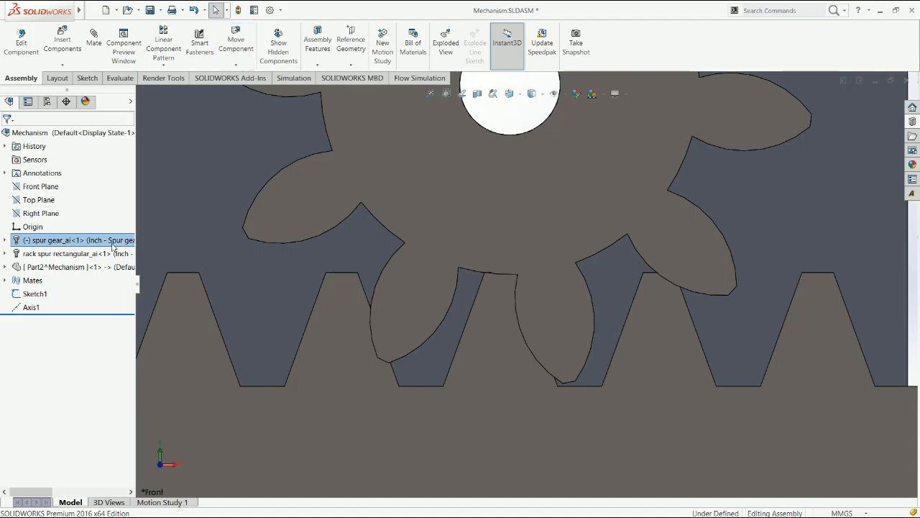
pyautogui.scroll(4, 535, 255)
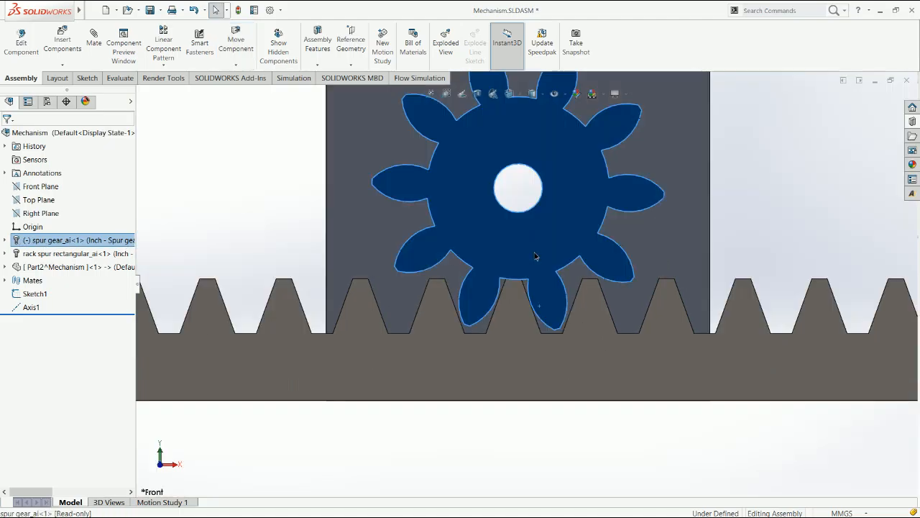
pyautogui.click(235, 229)
# Step: Review the support plate's mates and identify the distance mate to the assembly's Right Plane
pyautogui.click(59, 243)
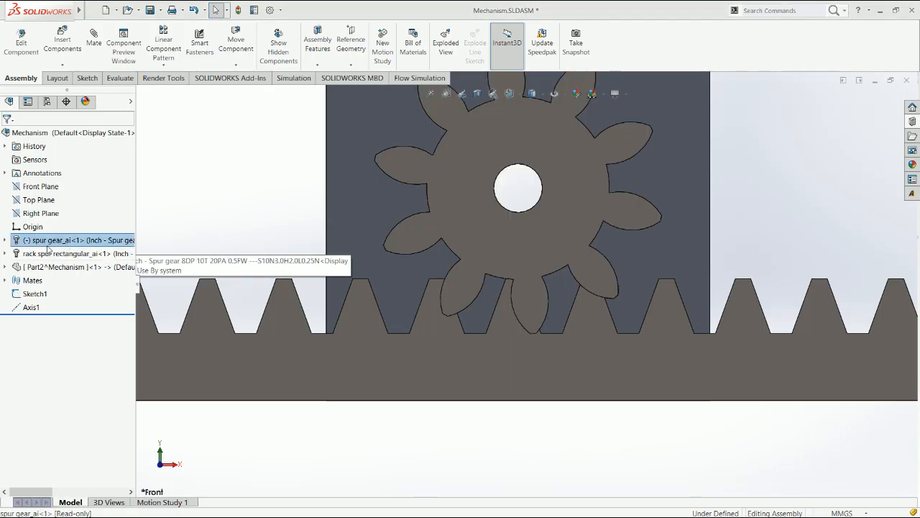
pyautogui.click(5, 267)
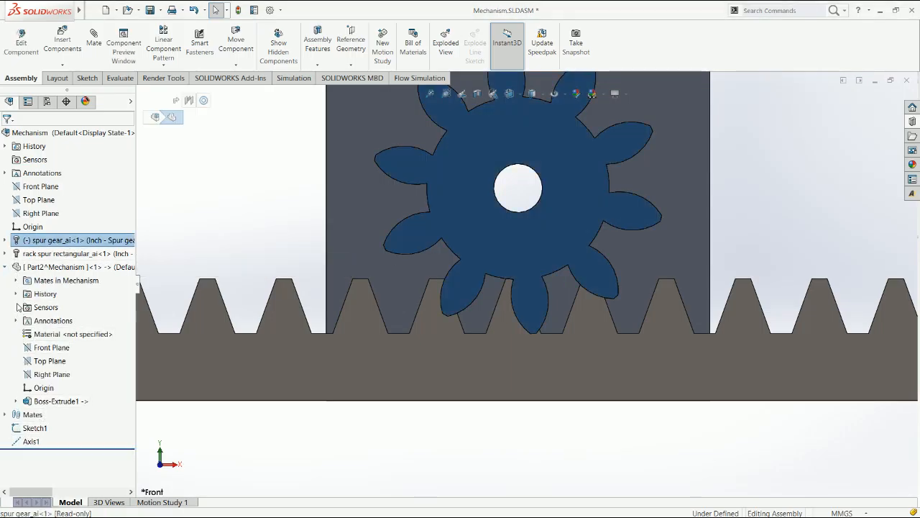
pyautogui.click(15, 281)
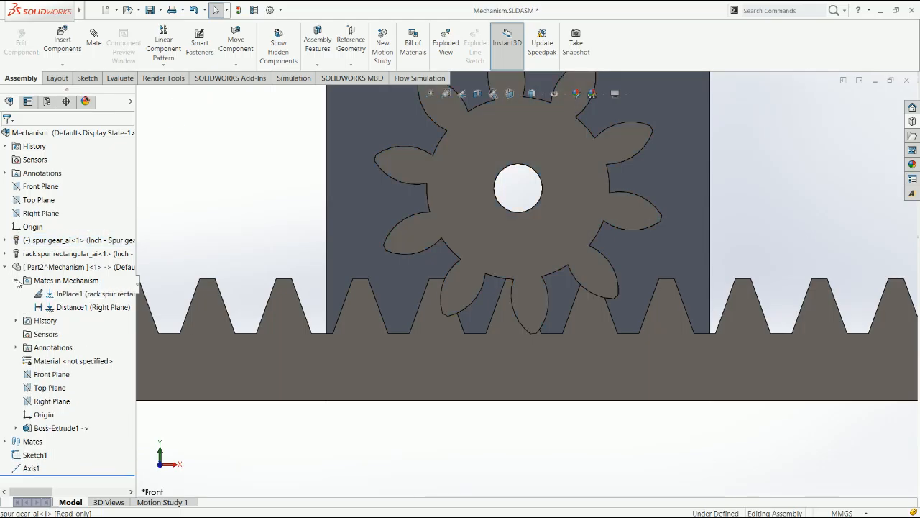
pyautogui.click(82, 308)
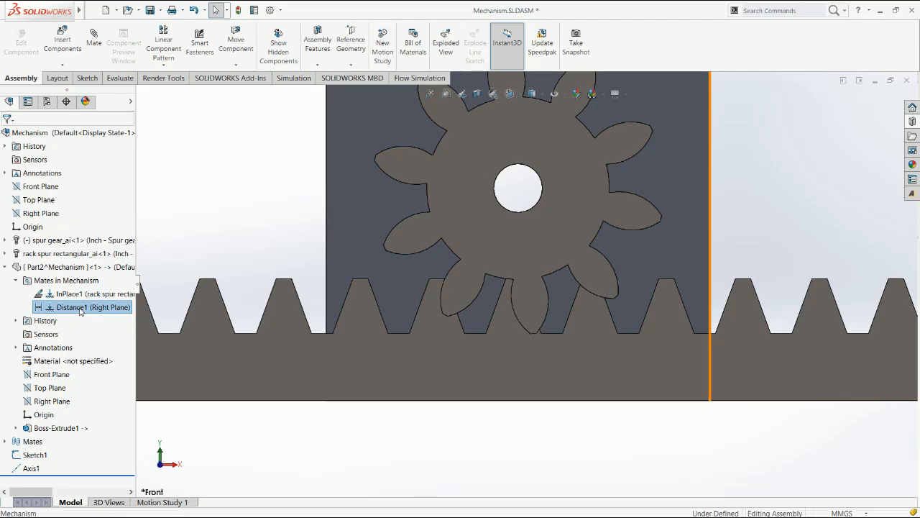
pyautogui.click(5, 267)
# Step: Suppress the spur gear's concentric mate to Axis1
pyautogui.click(6, 242)
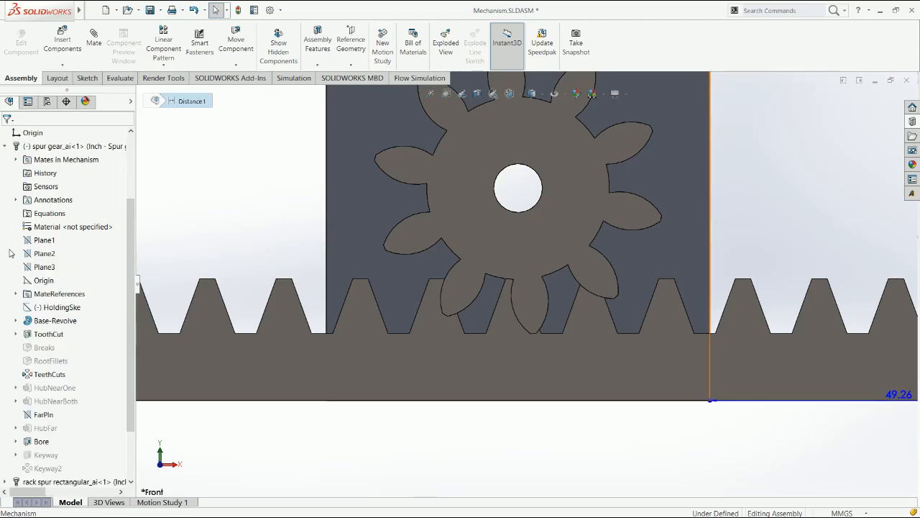
pyautogui.click(18, 160)
pyautogui.click(76, 186)
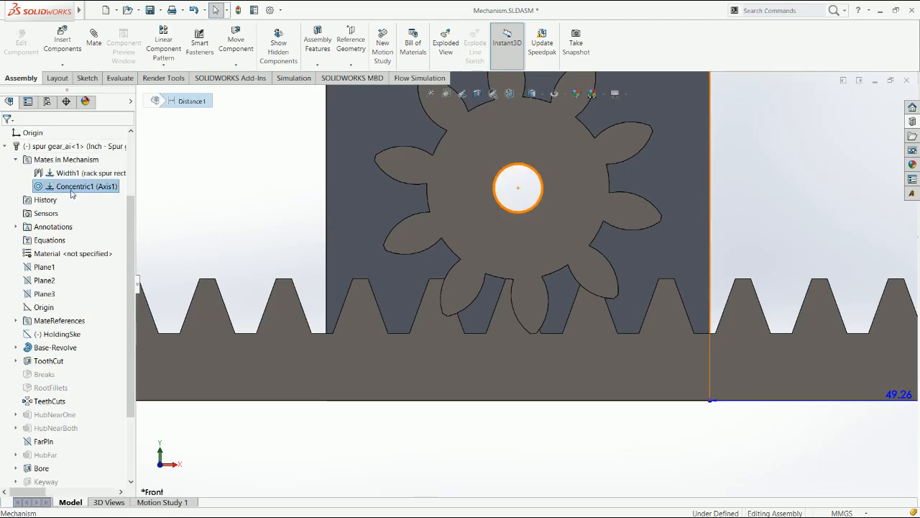
pyautogui.click(89, 171)
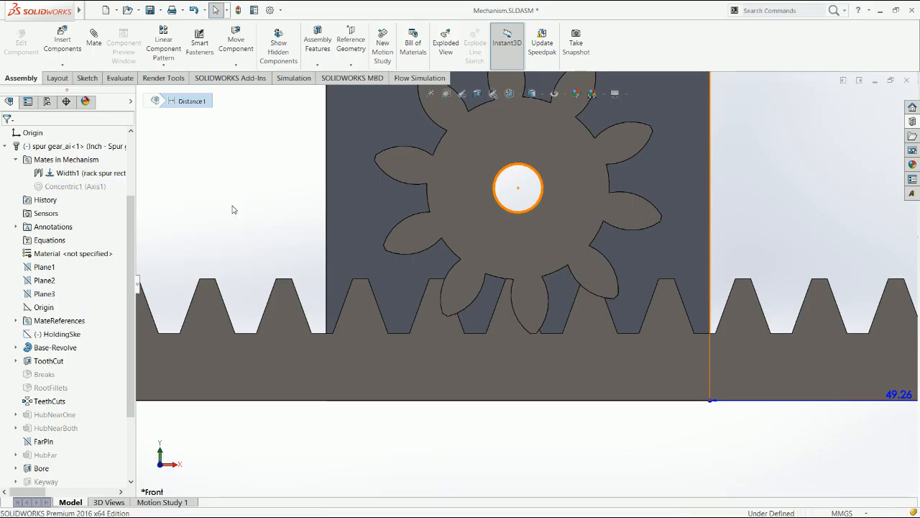
# Step: Try moving the spur gear and the support plate along the rack to test their freedom of movement
pyautogui.click(570, 235)
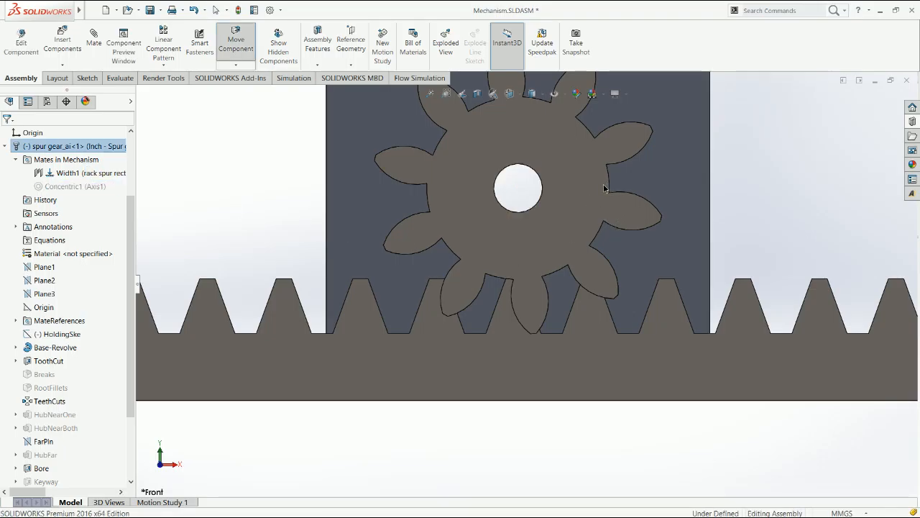
pyautogui.moveTo(604, 185); pyautogui.dragTo(605, 185)
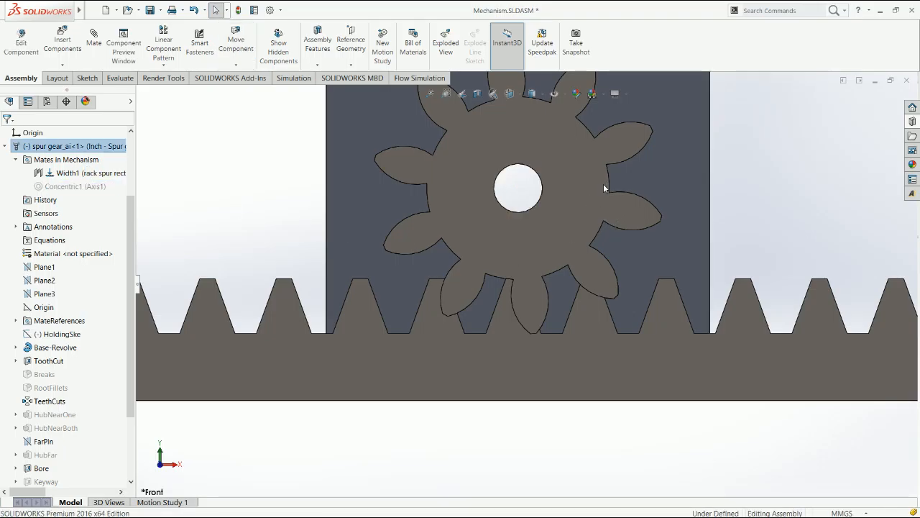
pyautogui.click(15, 159)
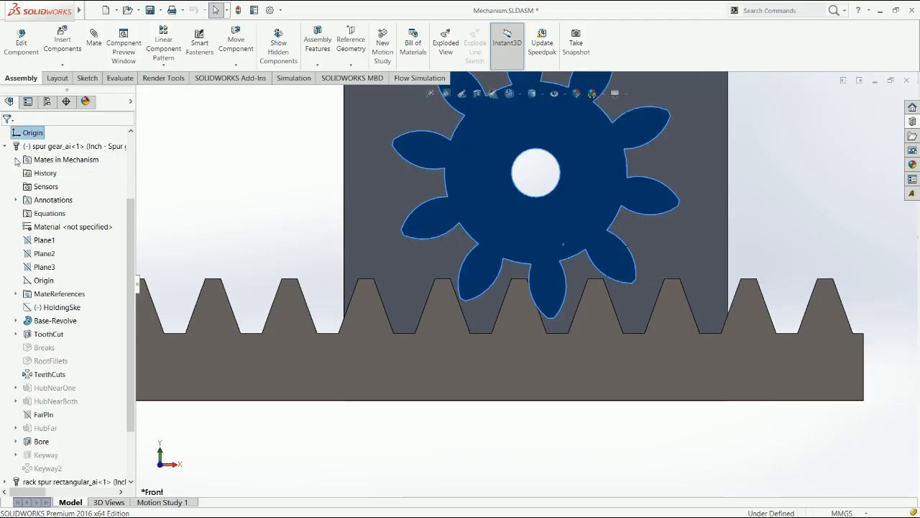
pyautogui.click(4, 146)
pyautogui.moveTo(599, 246); pyautogui.dragTo(326, 243)
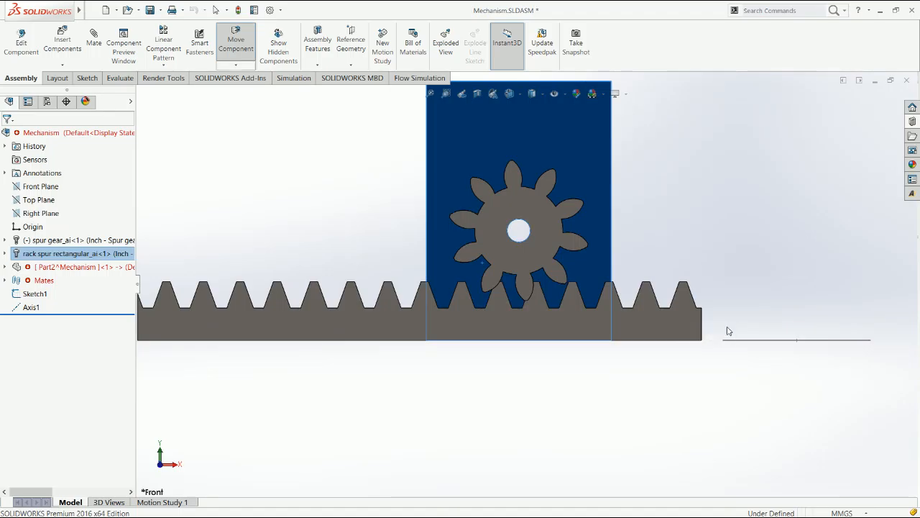
# Step: Fix the rack component in place in the assembly
pyautogui.moveTo(564, 246); pyautogui.dragTo(640, 390)
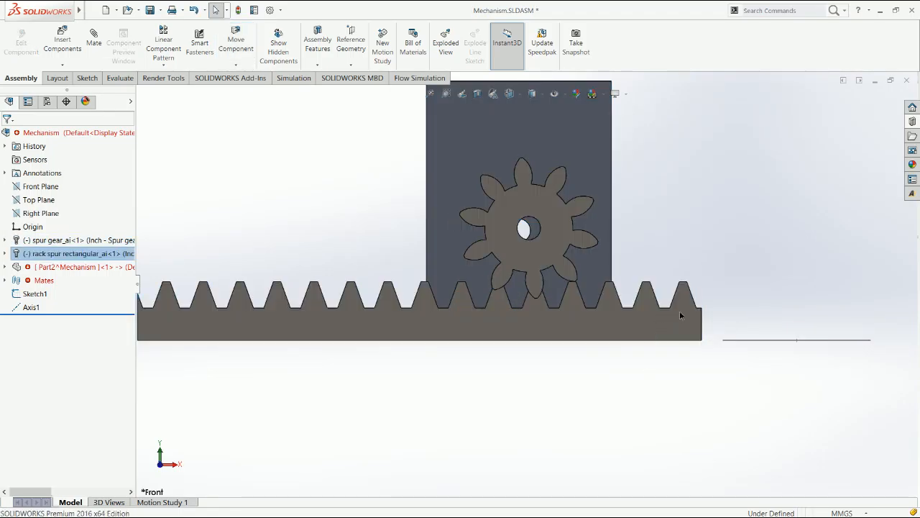
pyautogui.moveTo(680, 311); pyautogui.dragTo(674, 367)
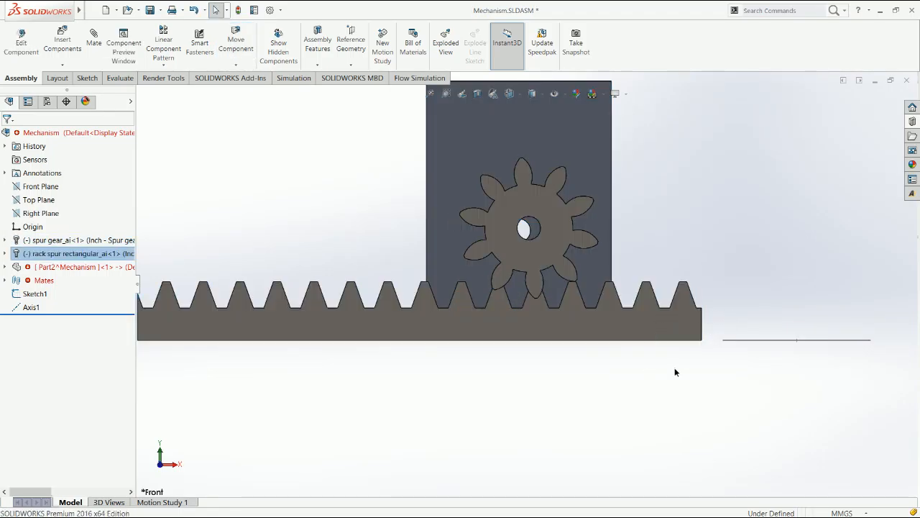
pyautogui.click(661, 322)
pyautogui.rightClick(660, 319)
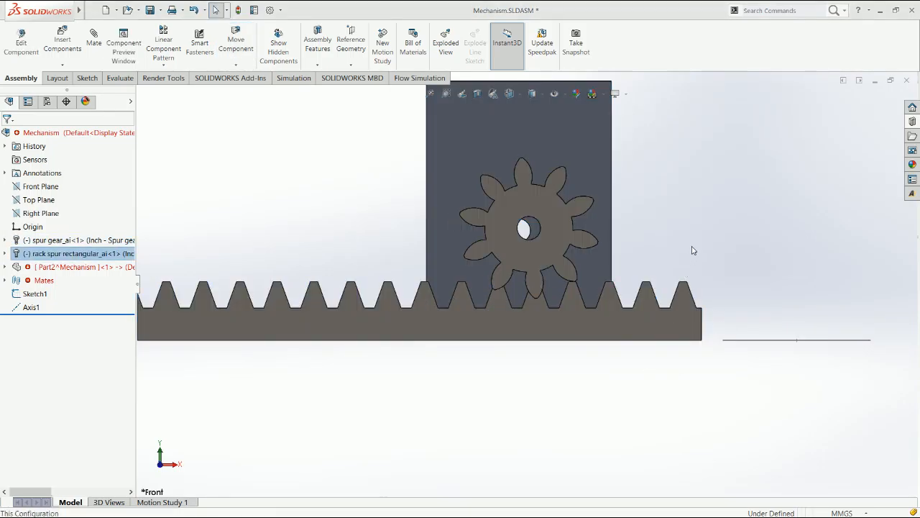
pyautogui.click(686, 269)
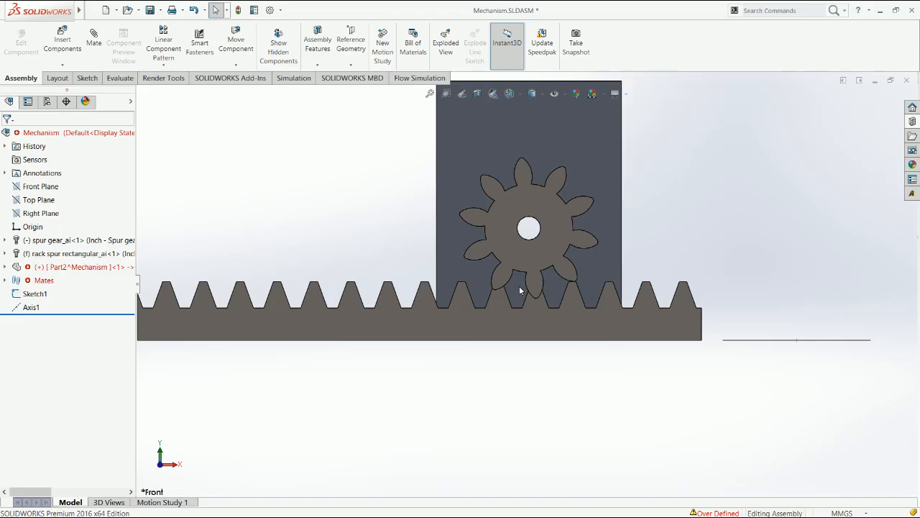
# Step: Suppress the support plate's distance mate to the assembly's Right Plane
pyautogui.click(4, 266)
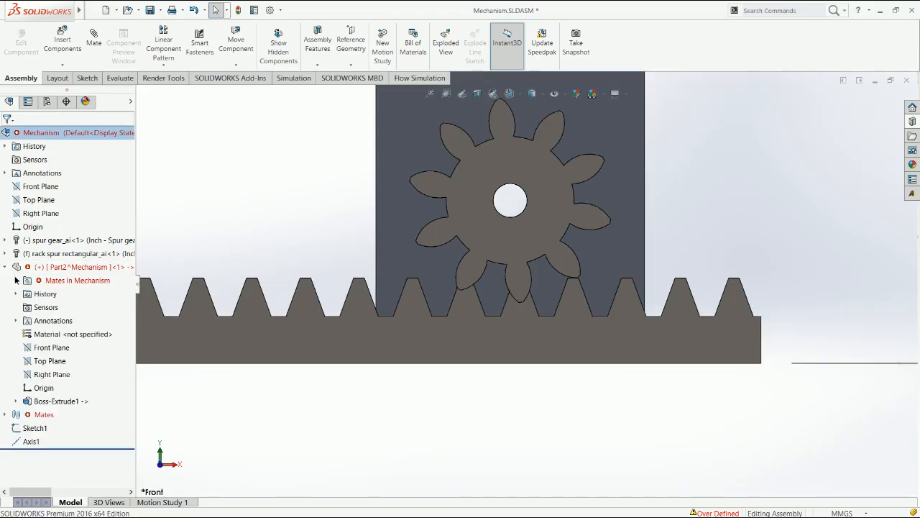
pyautogui.click(16, 280)
pyautogui.click(72, 307)
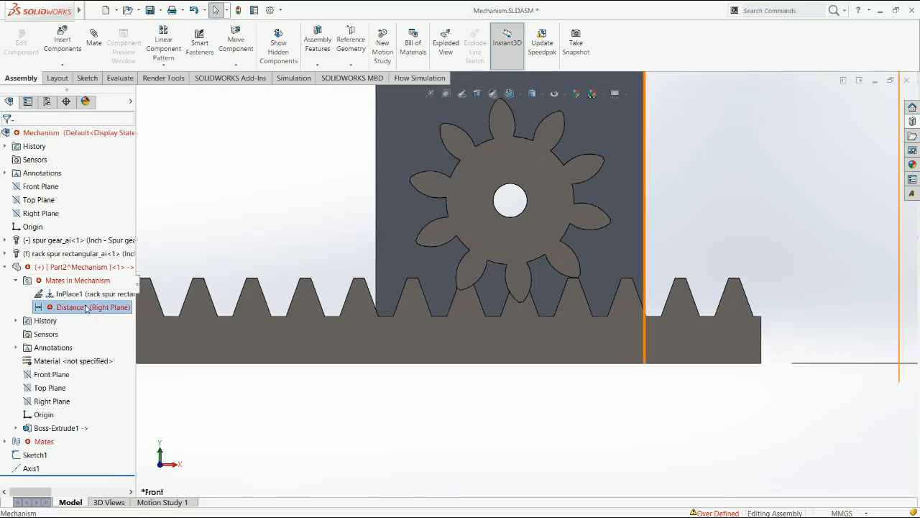
pyautogui.click(92, 284)
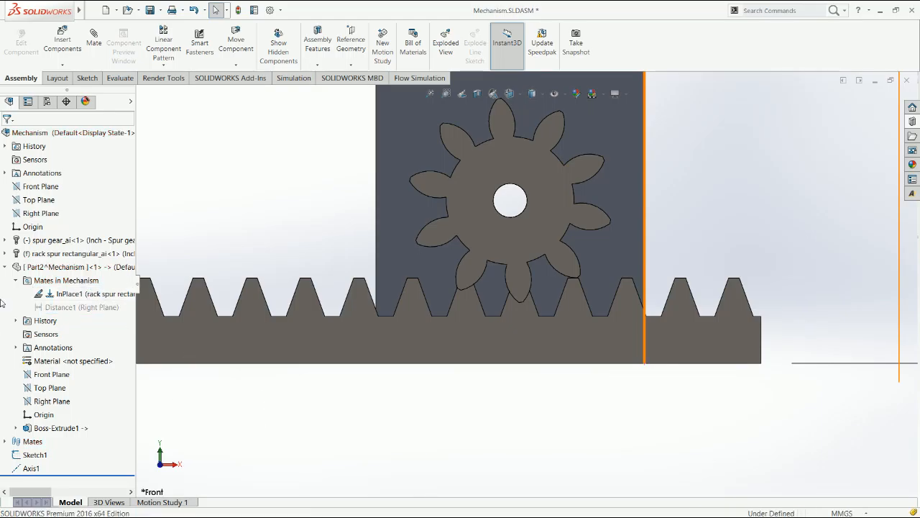
# Step: Move the freed spur gear upward, away from the plate's hole and clear of the rack's teeth
pyautogui.click(7, 266)
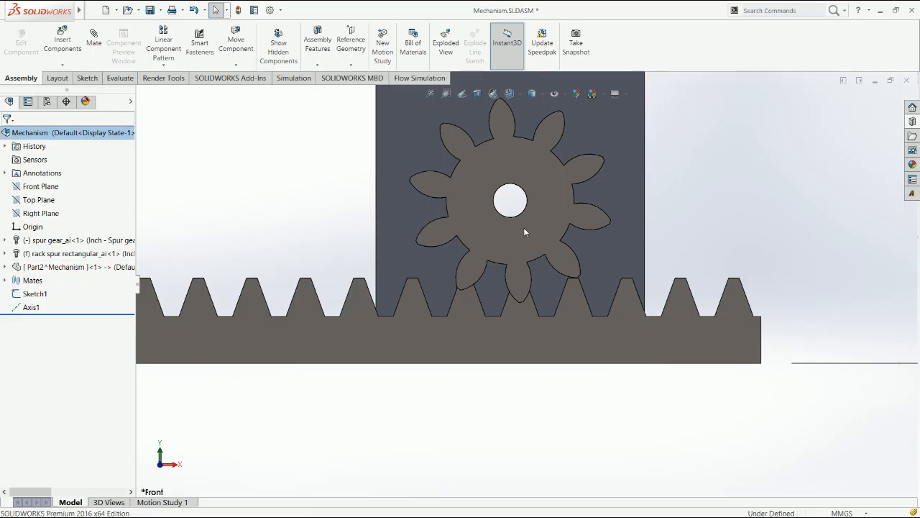
pyautogui.click(559, 224)
pyautogui.moveTo(581, 209); pyautogui.dragTo(579, 210)
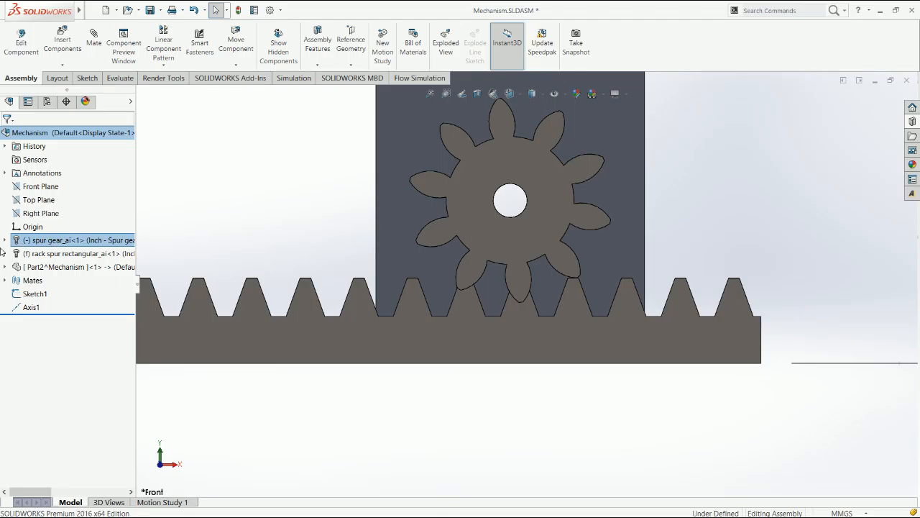
# Step: Start a mate from the spur gear's Plane1 and set it to be used for positioning only
pyautogui.click(6, 241)
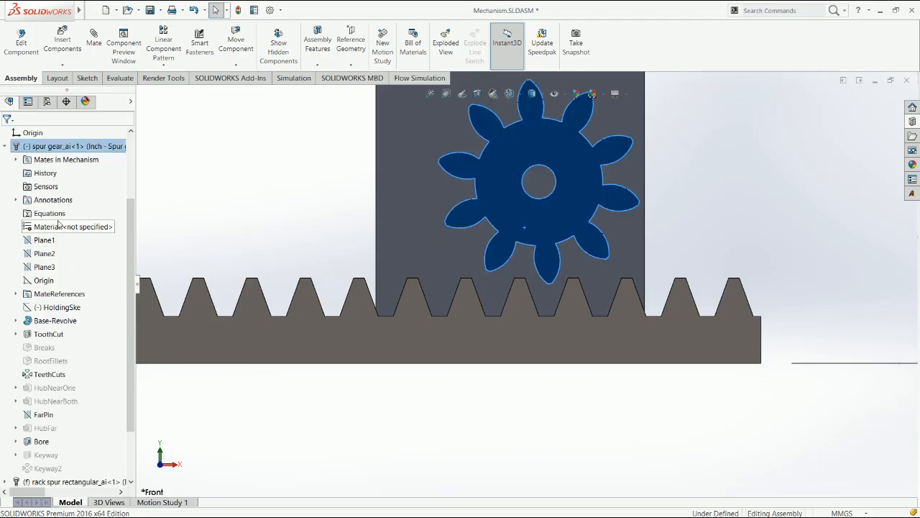
pyautogui.click(45, 240)
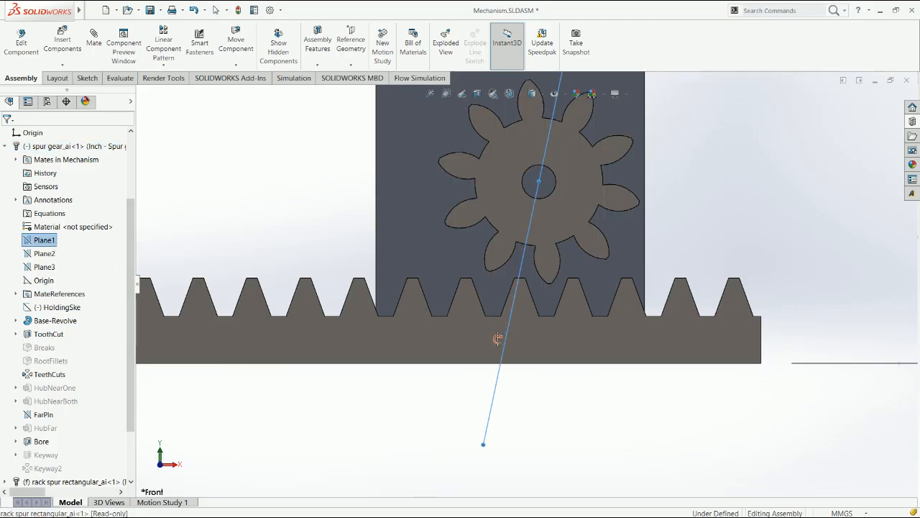
pyautogui.press('Escape')
pyautogui.click(94, 37)
pyautogui.hotkey('ctrl', '7')
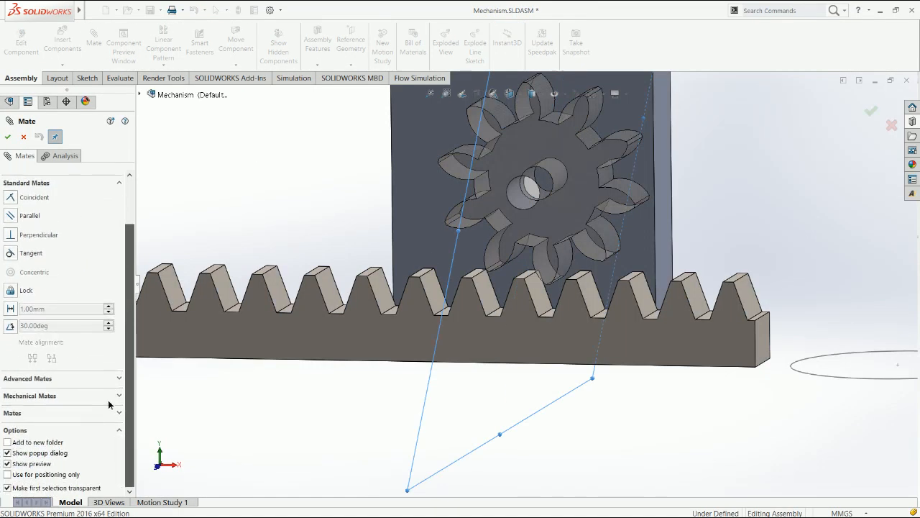
pyautogui.click(74, 476)
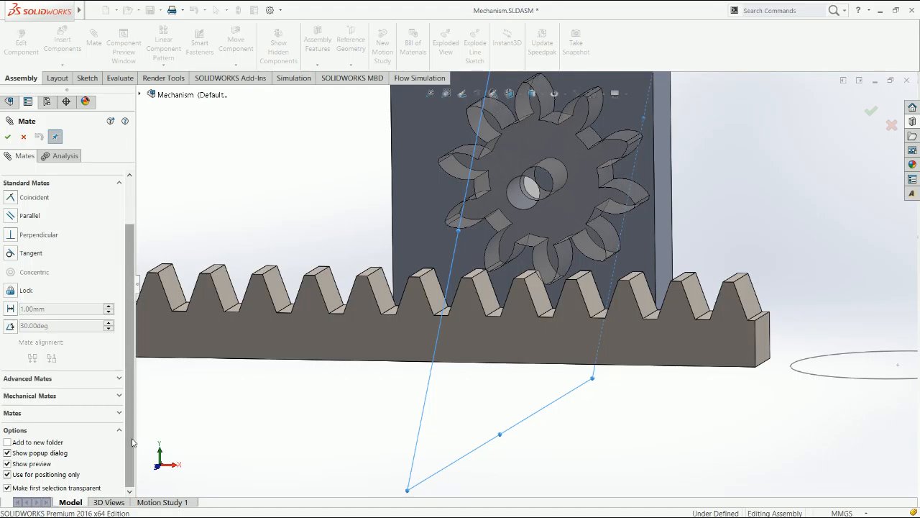
# Step: Apply a positioning-only symmetric mate with the gear's Plane1 as symmetry plane between the two flank faces of one rack tooth
pyautogui.scroll(3, 132, 442)
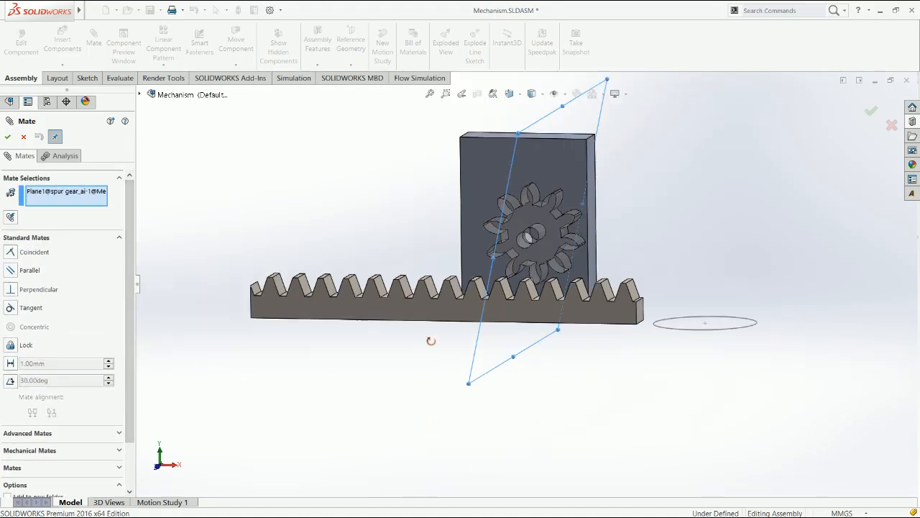
pyautogui.press('f')
pyautogui.click(45, 433)
pyautogui.click(18, 251)
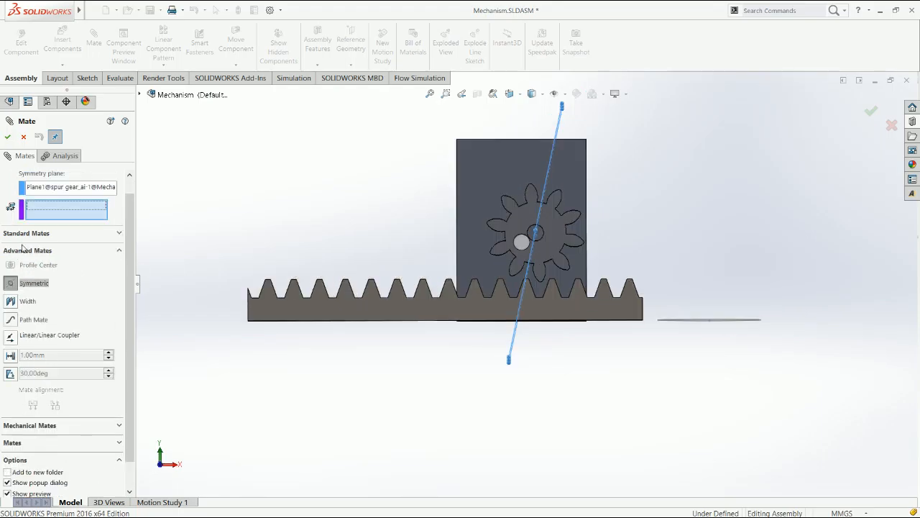
pyautogui.scroll(-3, 464, 295)
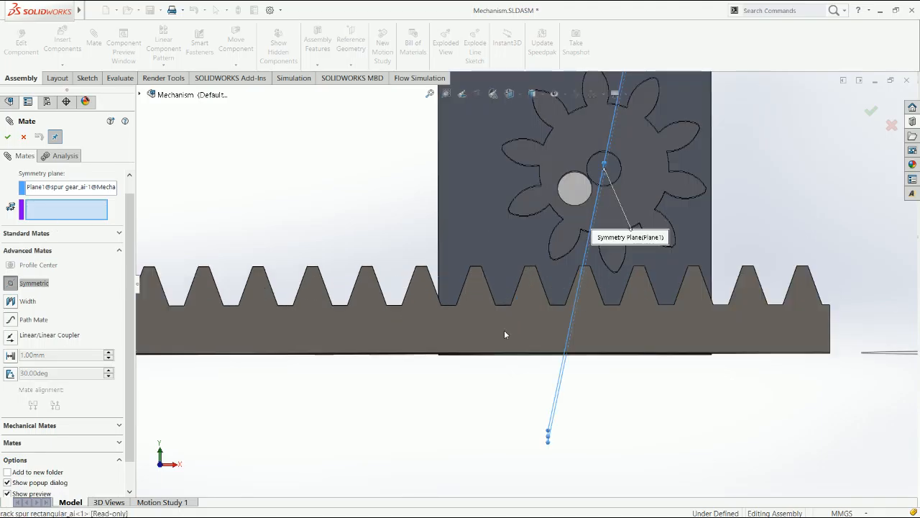
pyautogui.click(608, 300)
pyautogui.moveTo(610, 285); pyautogui.dragTo(634, 304, button='middle')
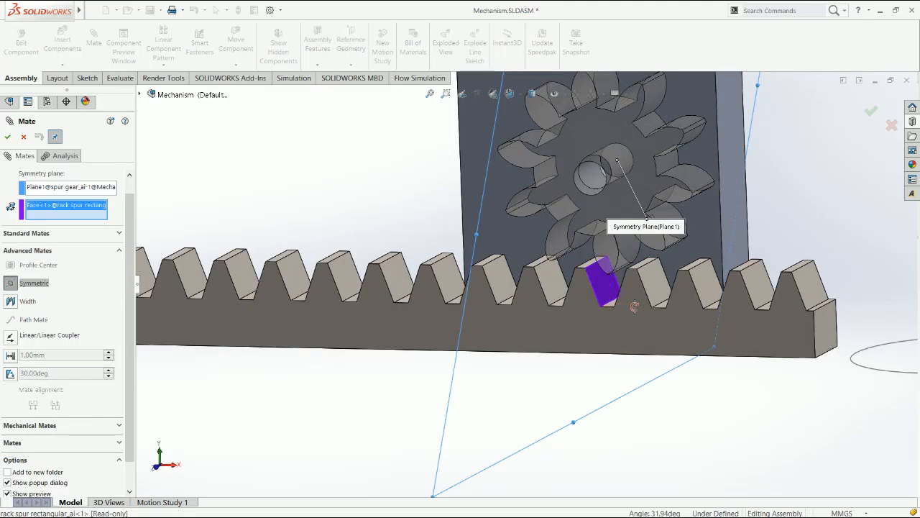
pyautogui.click(574, 281)
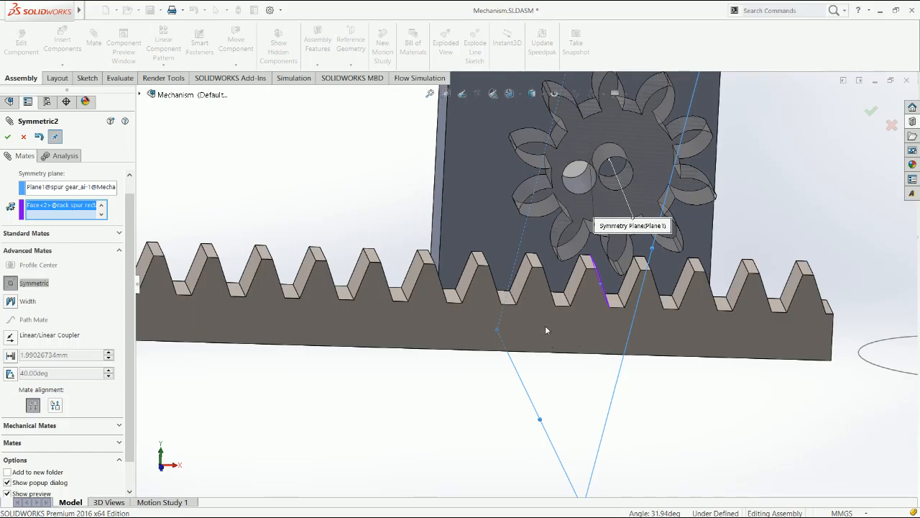
pyautogui.click(7, 137)
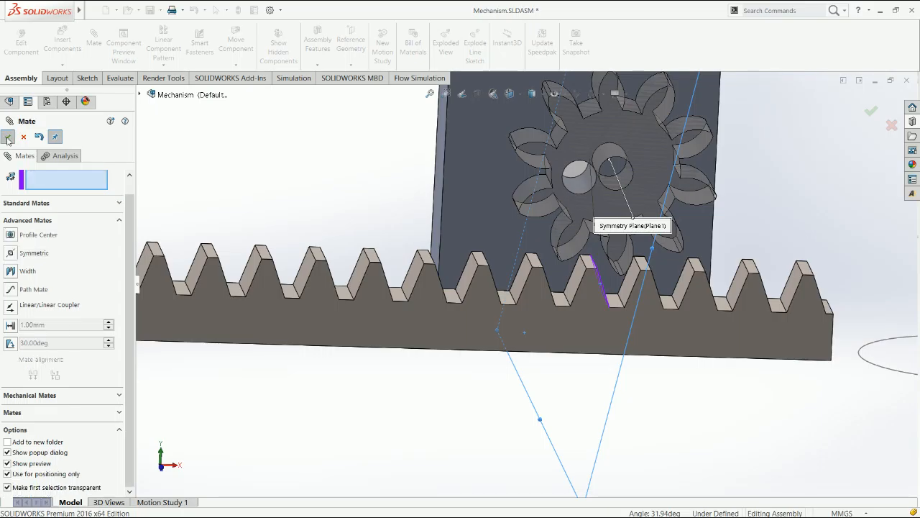
pyautogui.click(8, 138)
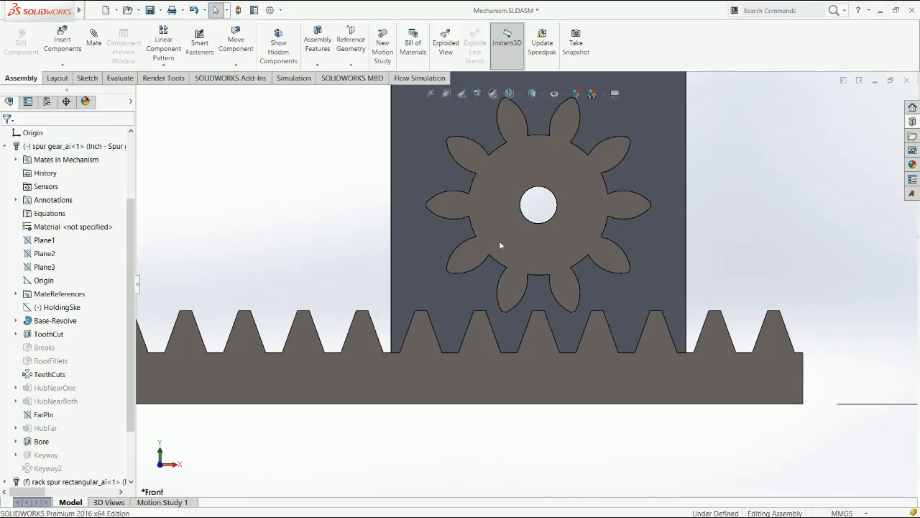
pyautogui.click(234, 252)
pyautogui.click(514, 192)
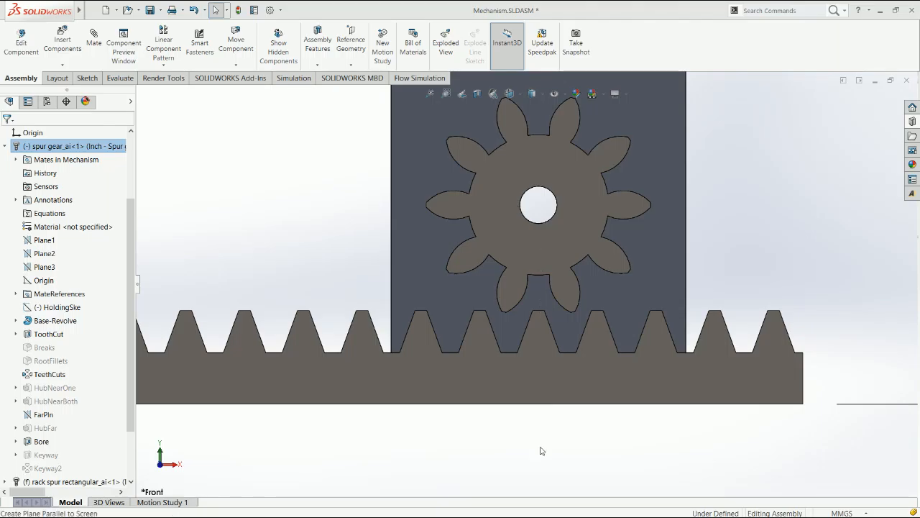
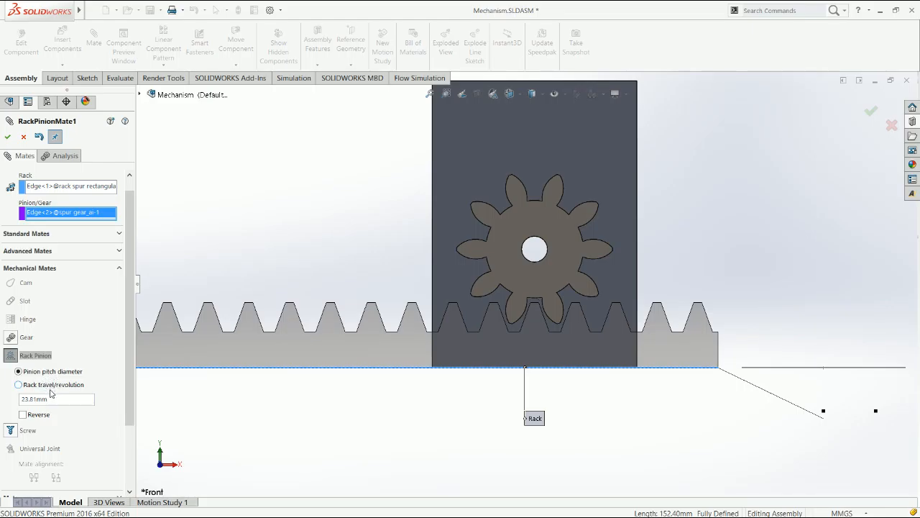
# Step: Add the rack pinion mate between the rack's bottom edge and the spur gear's edge, defined by rack travel/revolution
pyautogui.click(49, 384)
pyautogui.click(7, 136)
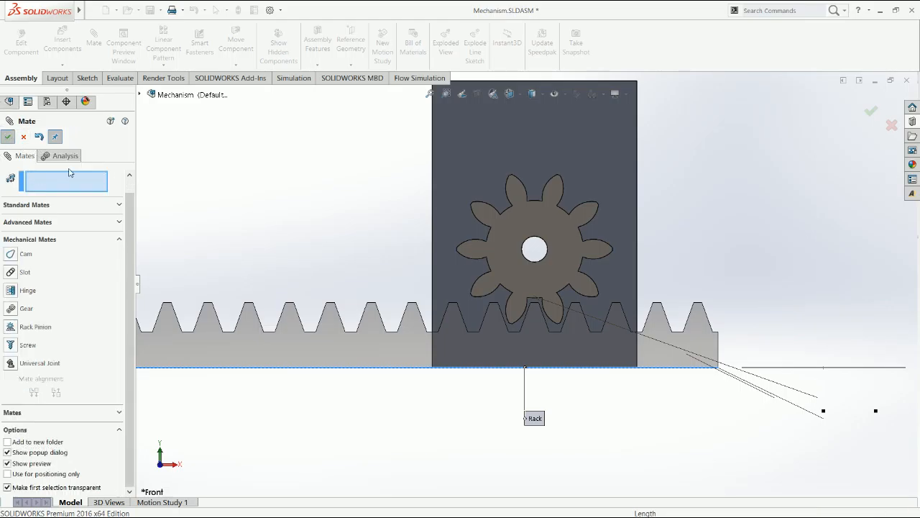
pyautogui.click(7, 137)
# Step: Try moving the rack lengthwise to test the new rack pinion mate
pyautogui.scroll(-1, 544, 353)
pyautogui.moveTo(544, 352); pyautogui.dragTo(457, 355)
pyautogui.rightClick(457, 355)
pyautogui.click(492, 255)
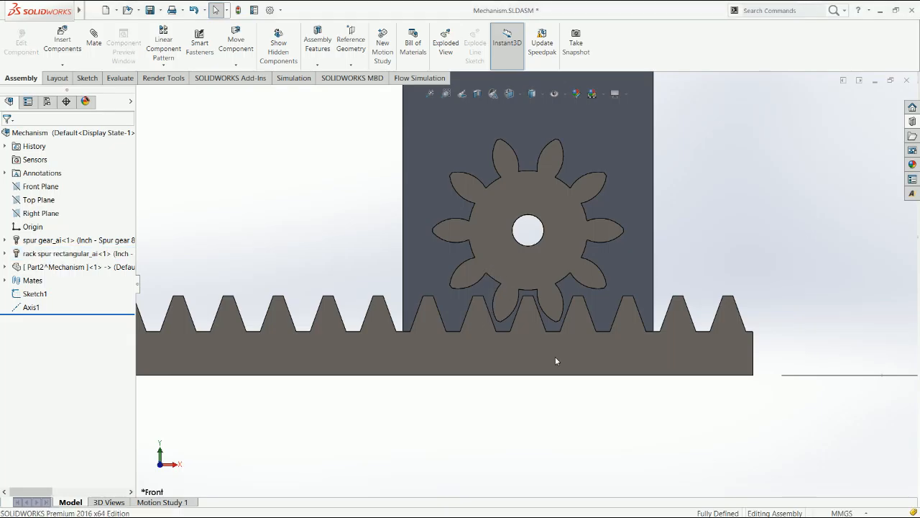
# Step: List the assembly's mates and try moving the rack and the support plate lengthwise
pyautogui.moveTo(554, 360); pyautogui.dragTo(550, 362)
pyautogui.press('Escape')
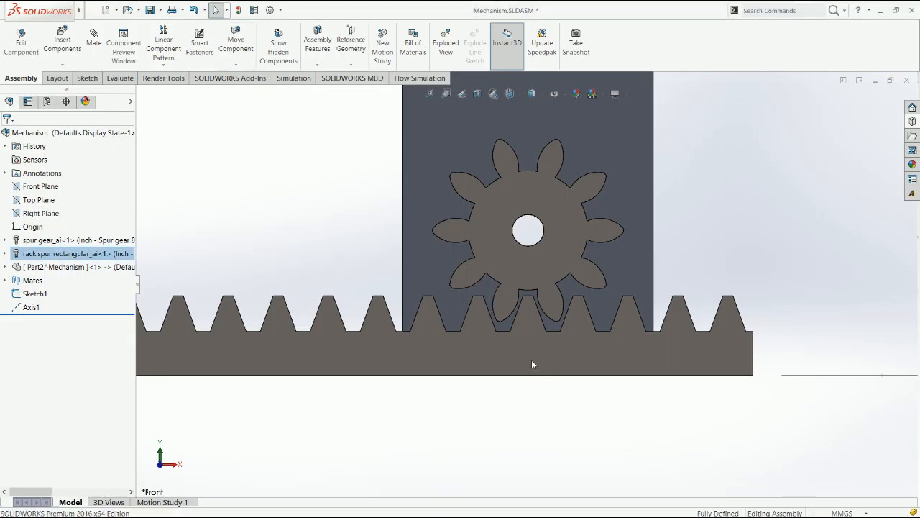
pyautogui.press('Escape')
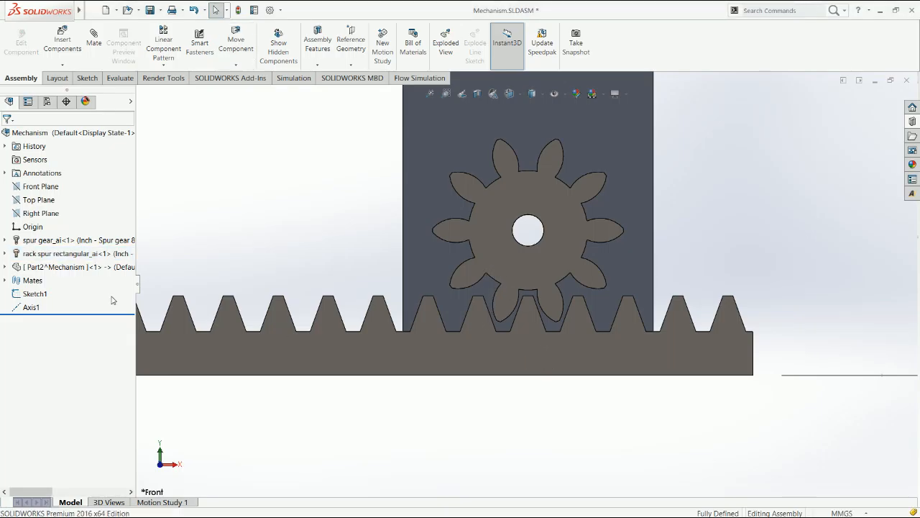
pyautogui.click(5, 280)
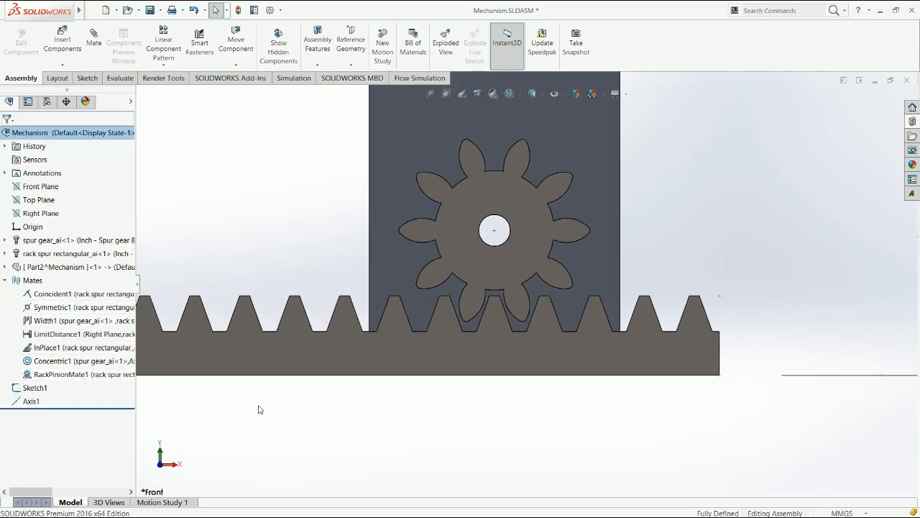
pyautogui.moveTo(586, 270); pyautogui.dragTo(349, 279)
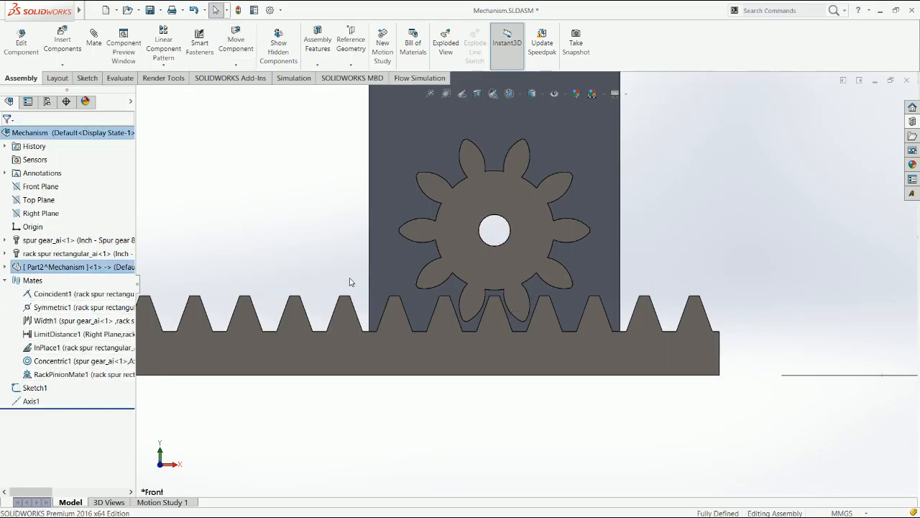
pyautogui.click(349, 280)
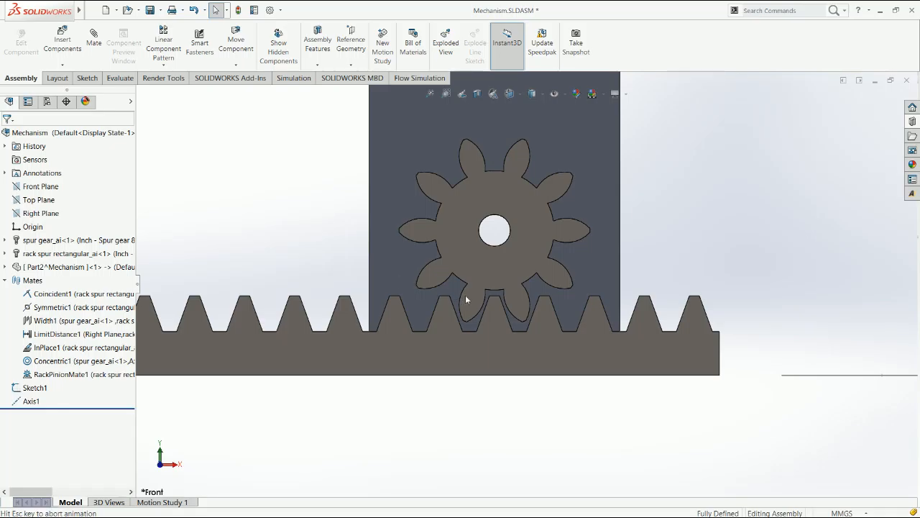
# Step: Undo the rack pinion mate and fix the support plate in place
pyautogui.hotkey('ctrl', 'z')
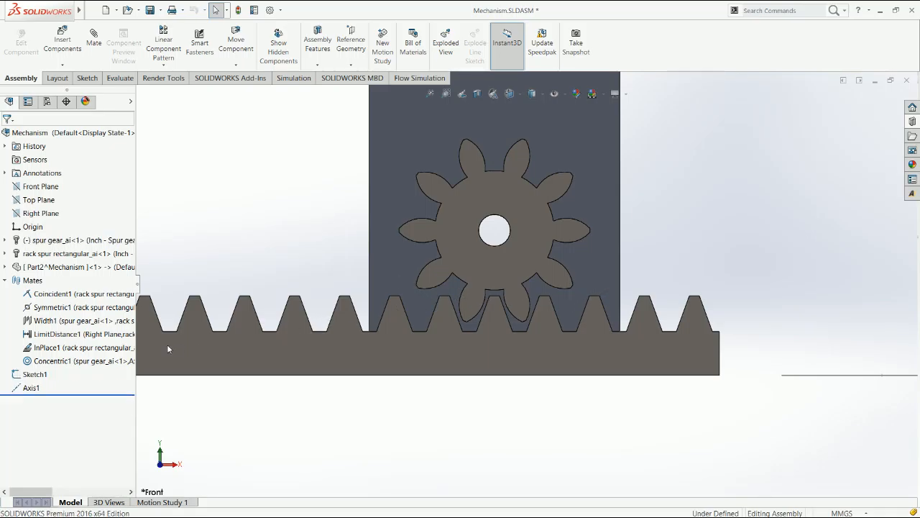
pyautogui.scroll(2, 611, 203)
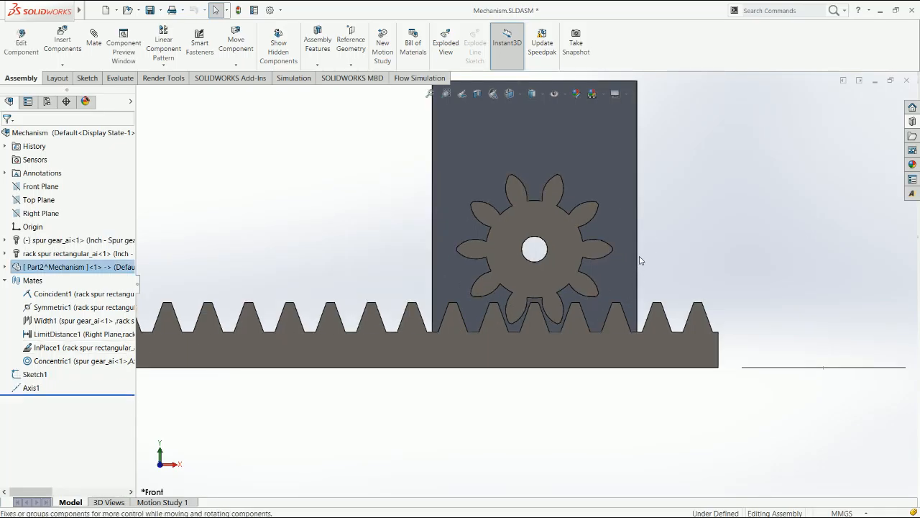
# Step: Test moving the rack lengthwise and examine which of its mates ties it to the support plate
pyautogui.click(535, 351)
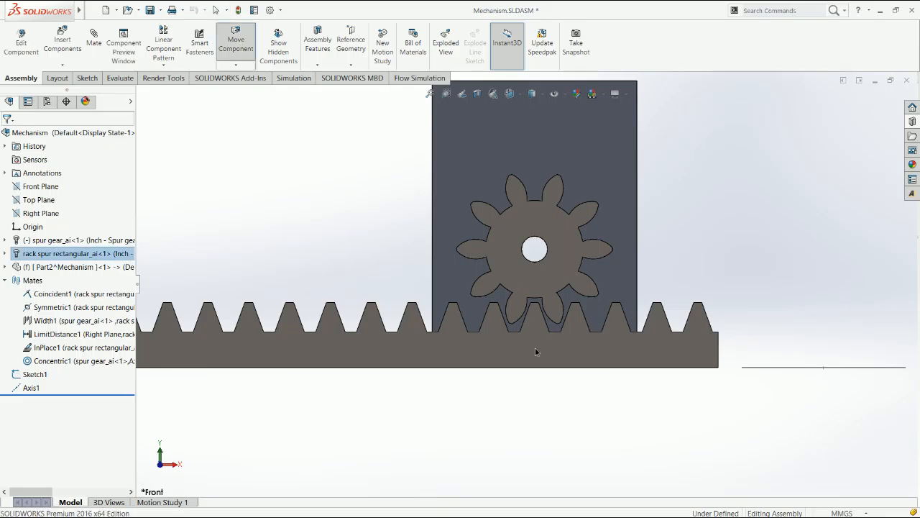
pyautogui.moveTo(476, 361); pyautogui.dragTo(153, 324)
pyautogui.click(6, 254)
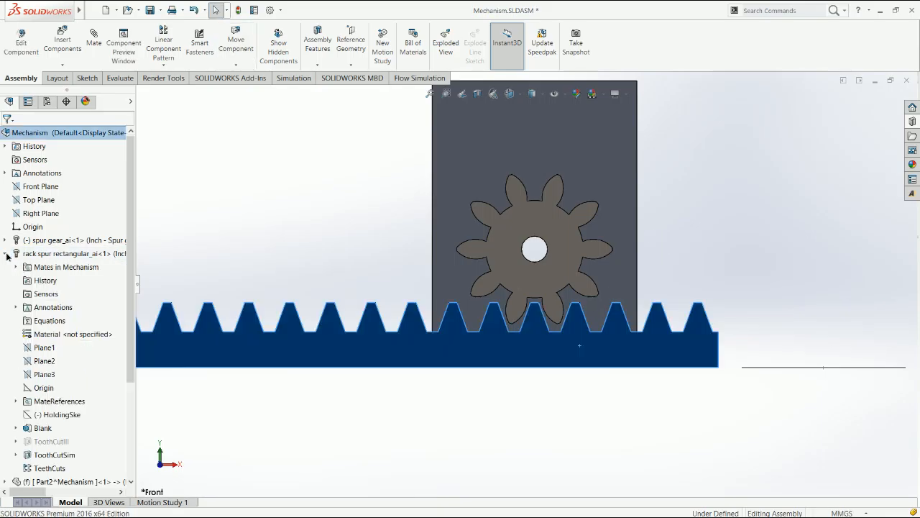
pyautogui.click(16, 266)
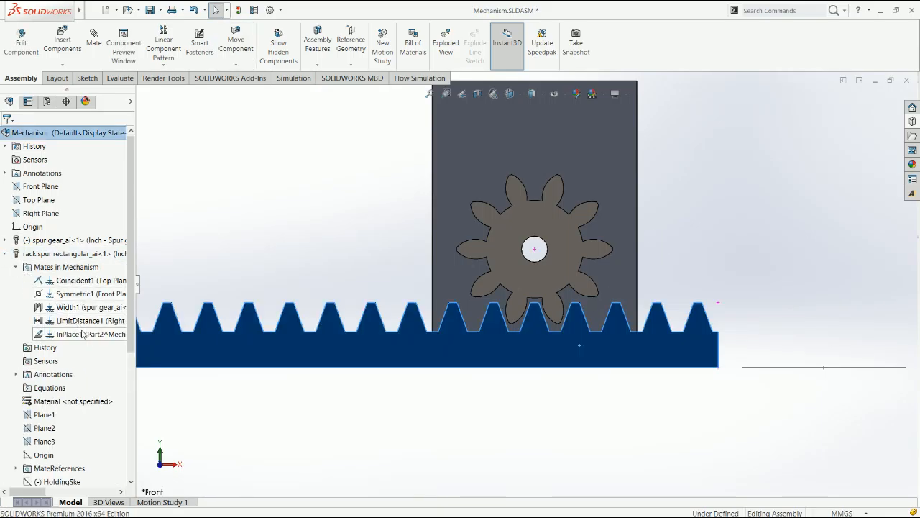
pyautogui.click(158, 343)
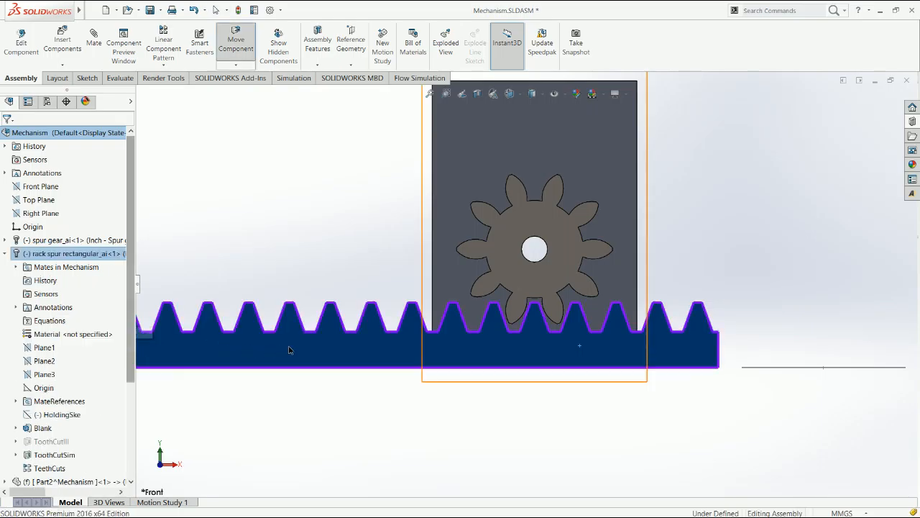
pyautogui.click(16, 266)
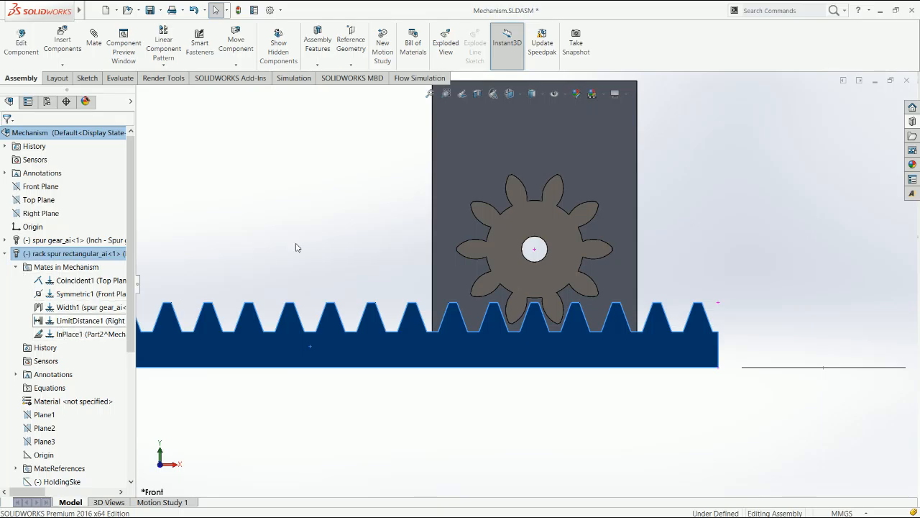
pyautogui.click(485, 129)
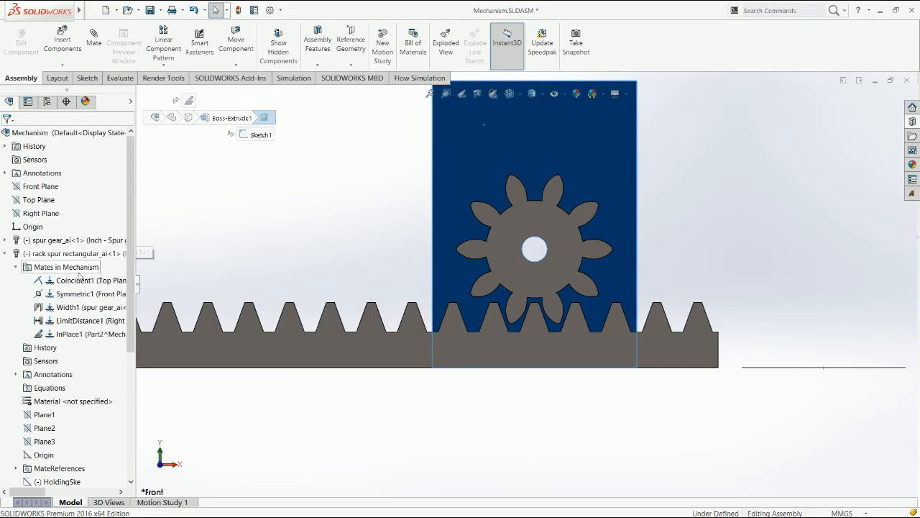
pyautogui.click(227, 247)
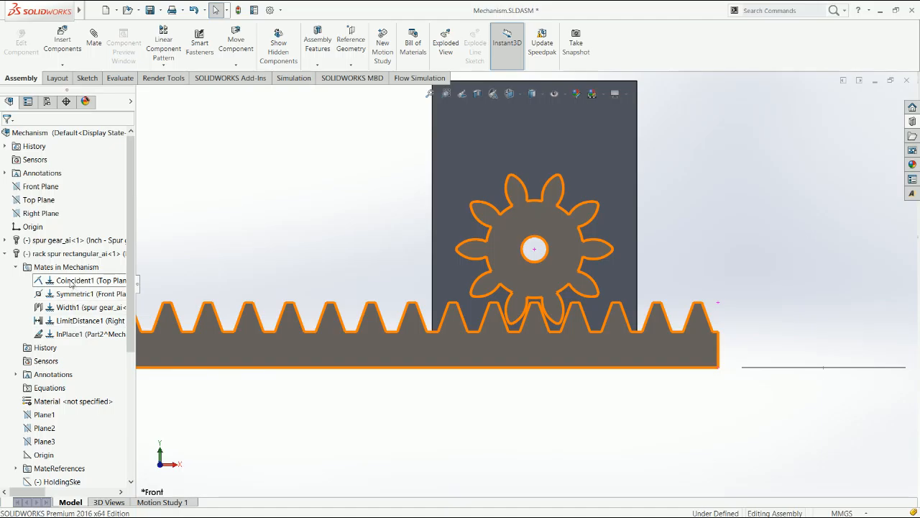
# Step: Try suppressing the InPlace1 mate between the rack and the support plate and moving the rack lengthwise in the Front view
pyautogui.click(91, 335)
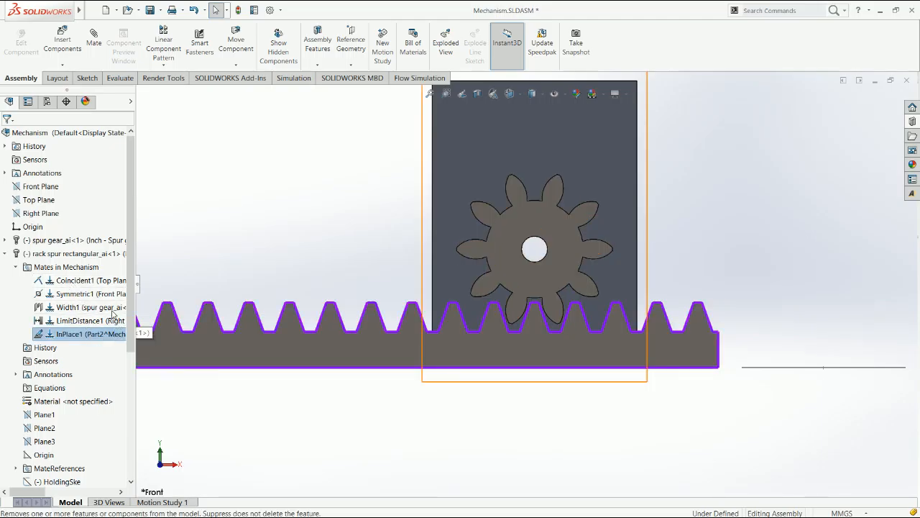
pyautogui.click(113, 314)
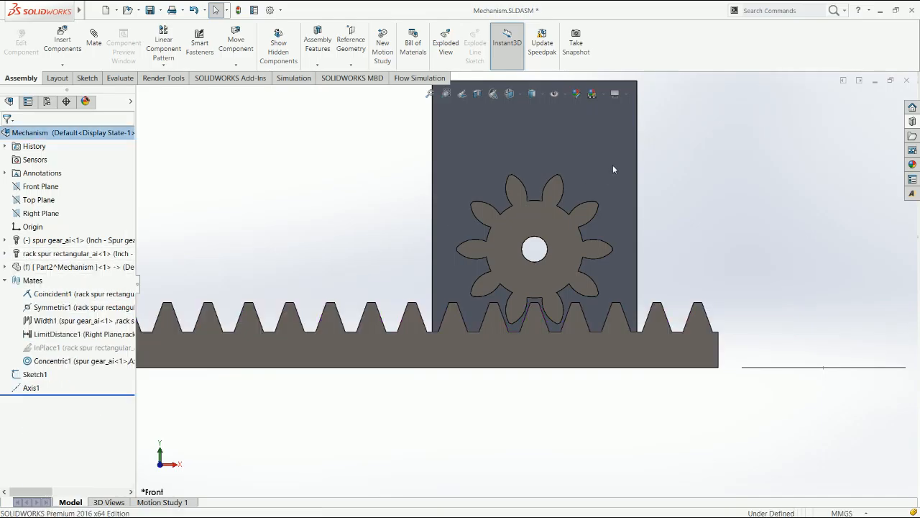
pyautogui.moveTo(648, 204); pyautogui.dragTo(624, 238, button='middle')
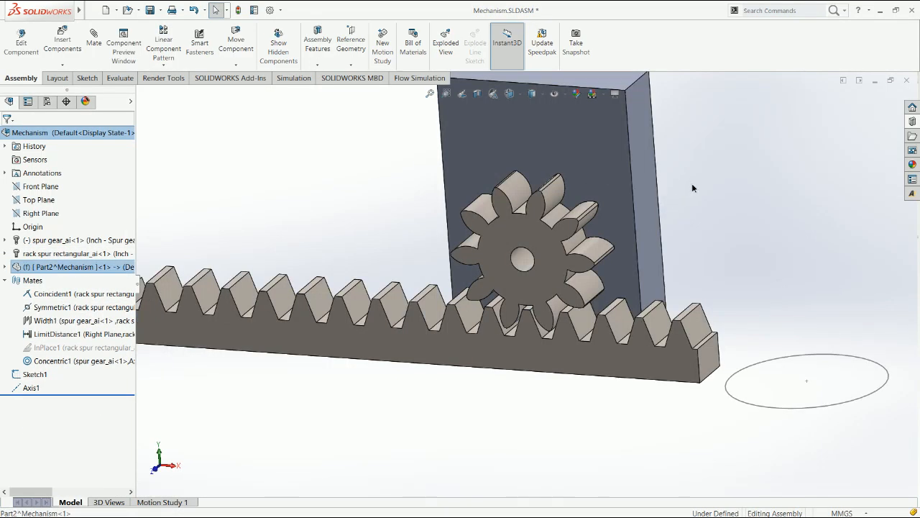
pyautogui.click(698, 200)
pyautogui.hotkey('ctrl', '1')
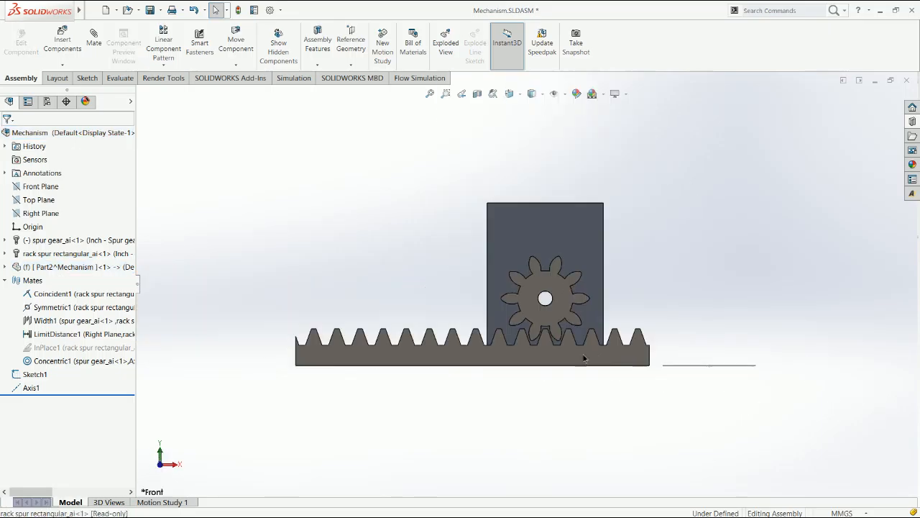
pyautogui.moveTo(597, 357); pyautogui.dragTo(513, 358)
pyautogui.moveTo(384, 349); pyautogui.dragTo(266, 362)
pyautogui.click(430, 385)
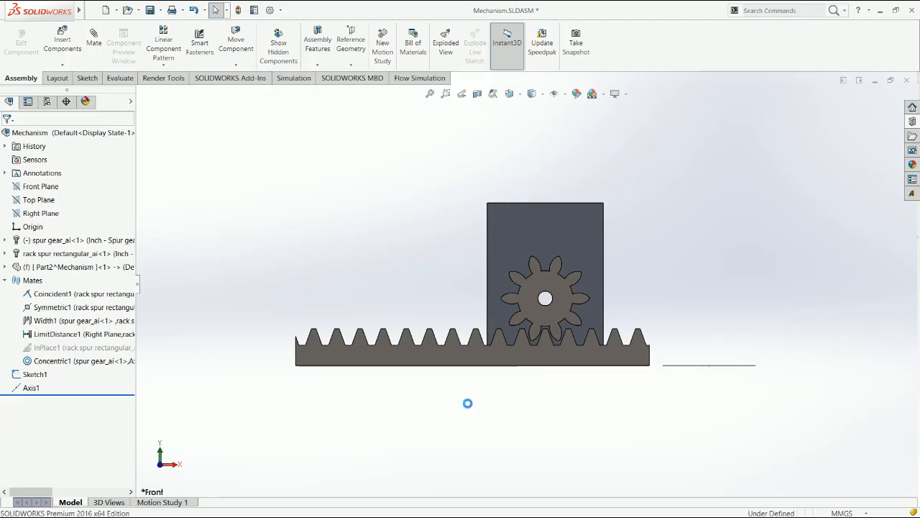
# Step: Add a rack pinion mate between the rack's bottom edge and the spur gear's root edge, defined by pinion pitch diameter
pyautogui.click(93, 37)
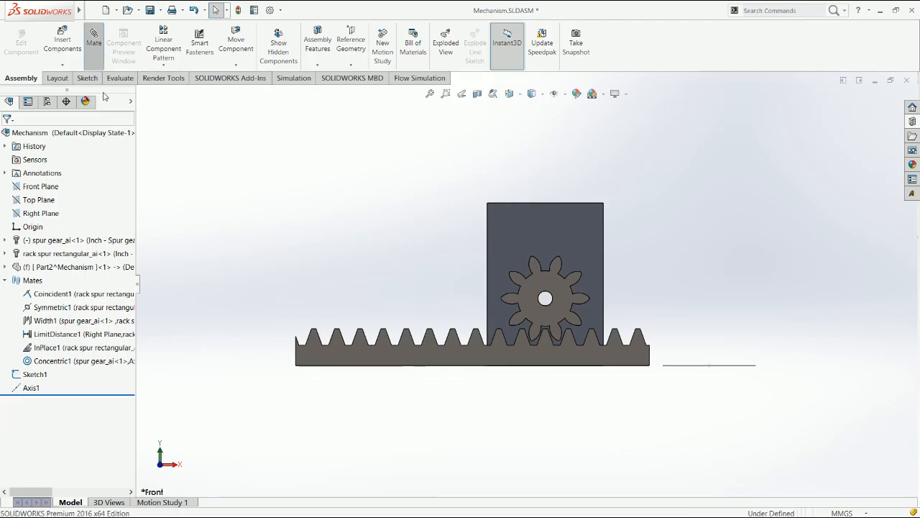
pyautogui.click(79, 450)
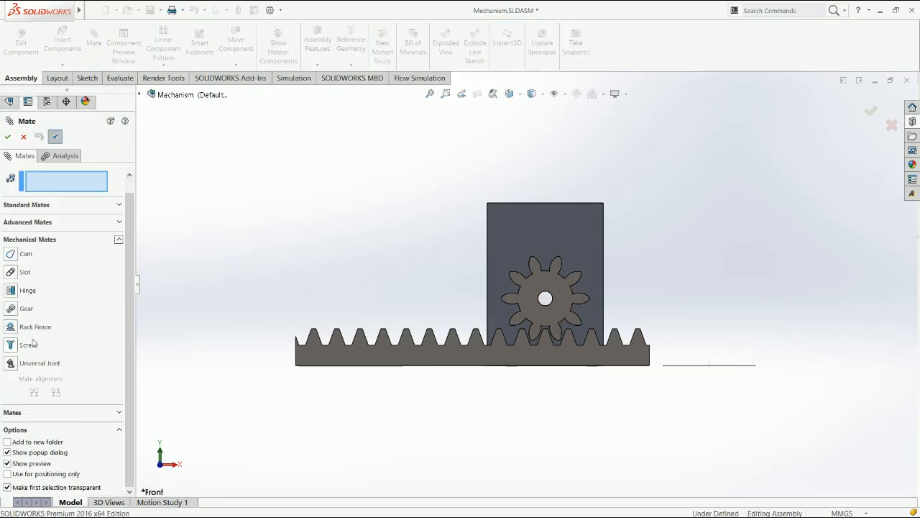
pyautogui.click(11, 327)
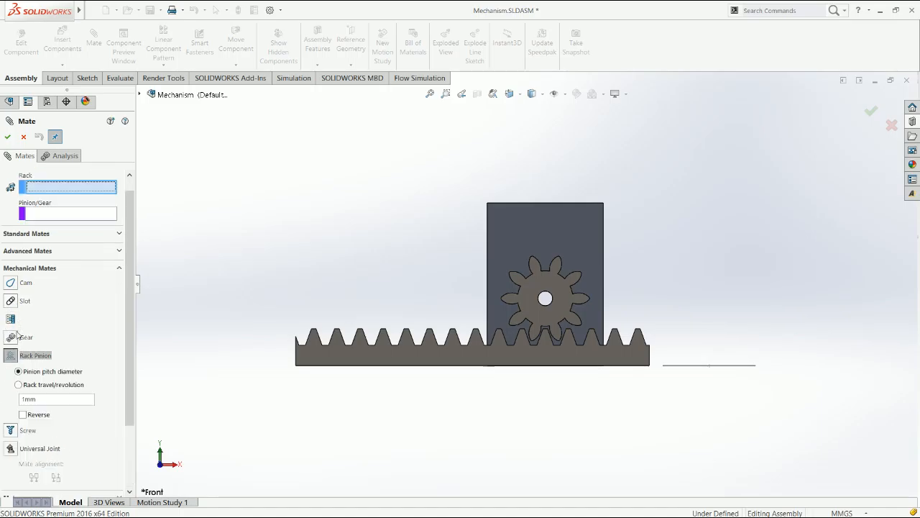
pyautogui.click(508, 367)
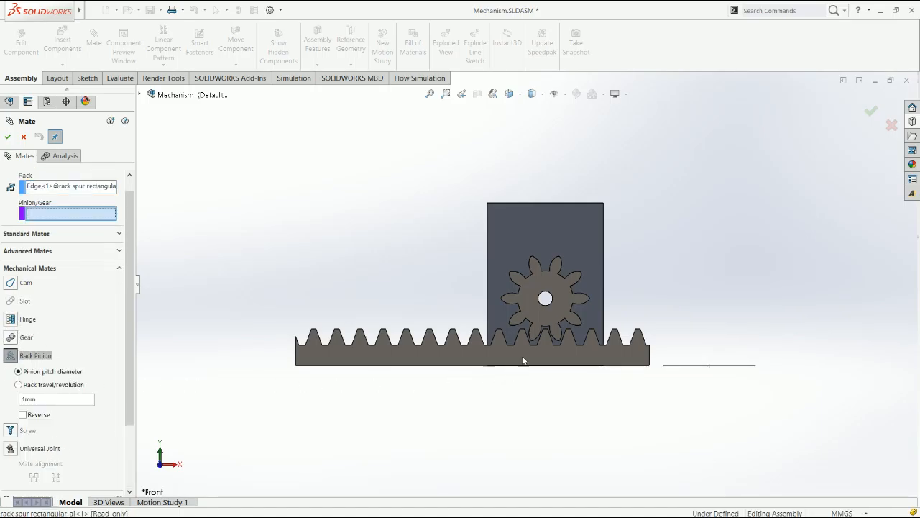
pyautogui.click(545, 326)
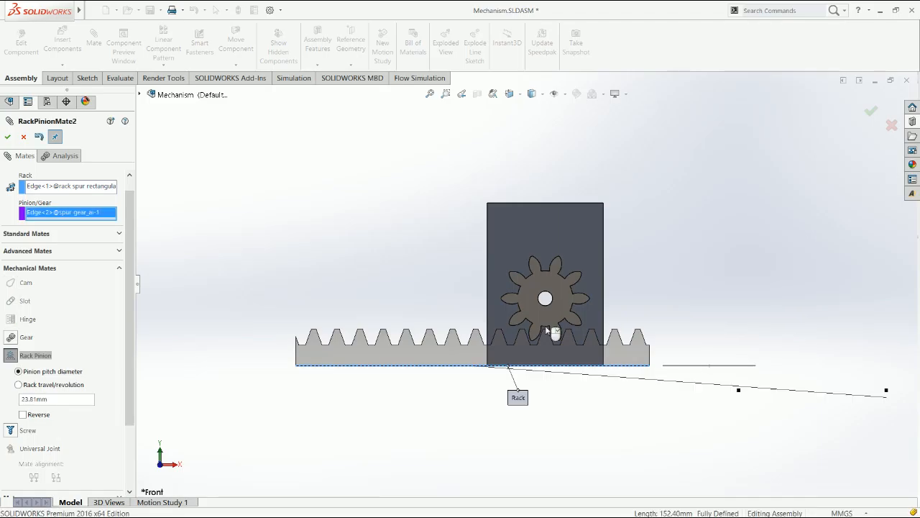
pyautogui.click(8, 138)
pyautogui.click(8, 137)
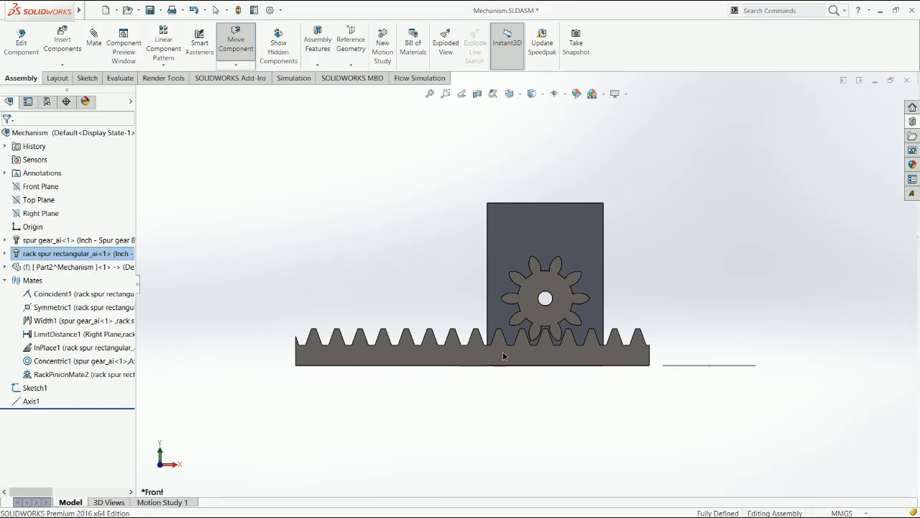
# Step: Test moving the rack with the new rack pinion mate and examine the mates applied to the spur gear
pyautogui.click(633, 354)
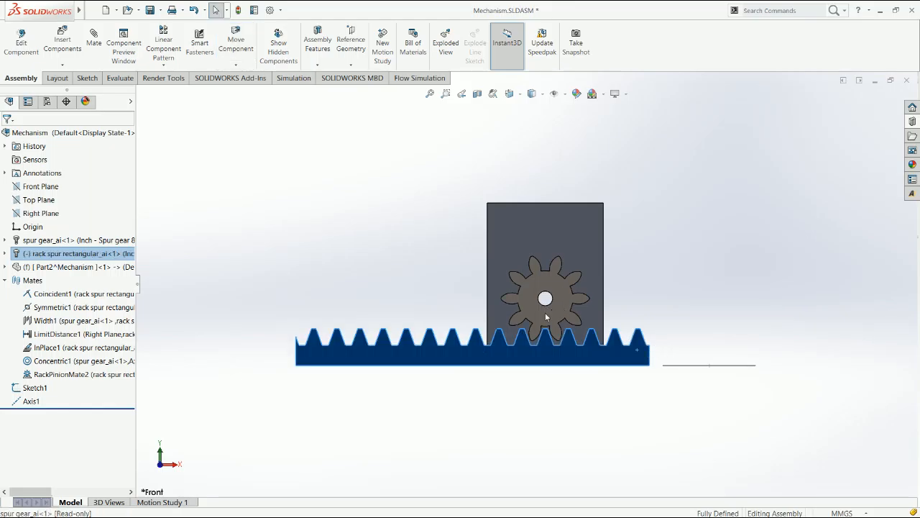
pyautogui.click(29, 240)
pyautogui.click(5, 242)
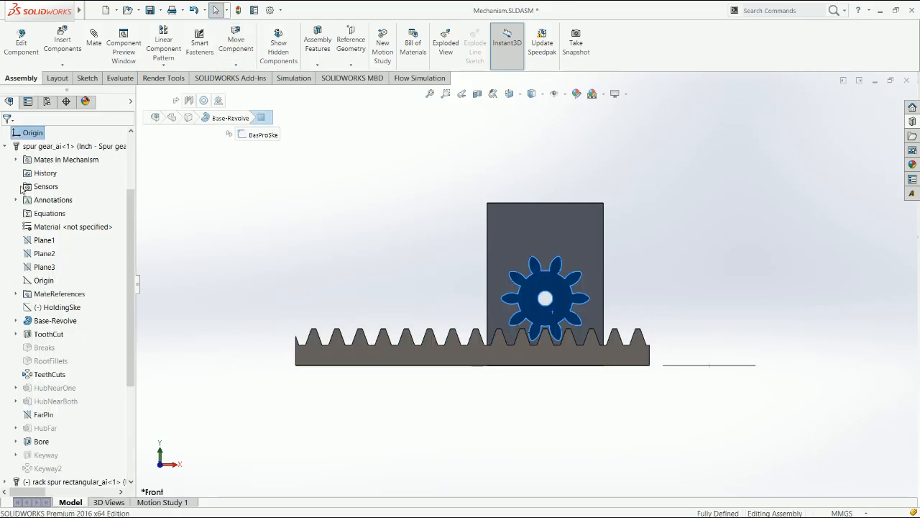
pyautogui.click(16, 160)
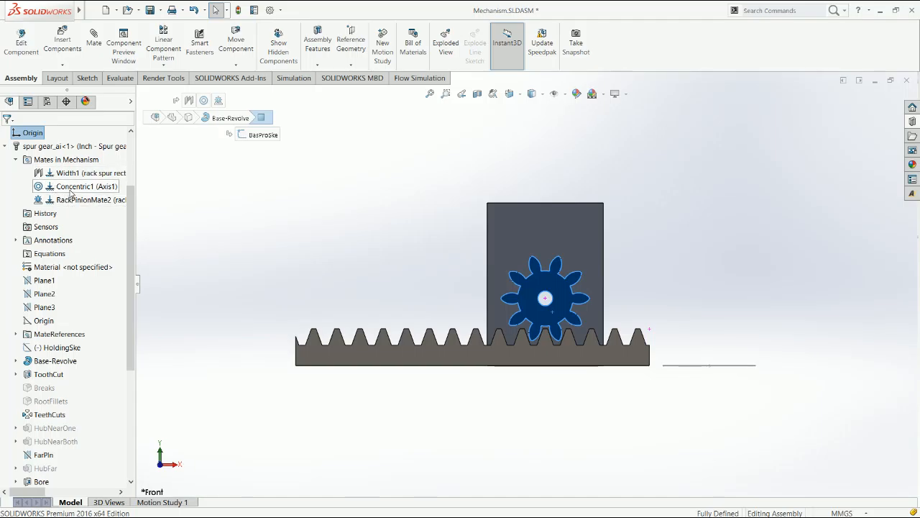
pyautogui.click(14, 161)
pyautogui.click(8, 146)
pyautogui.click(294, 361)
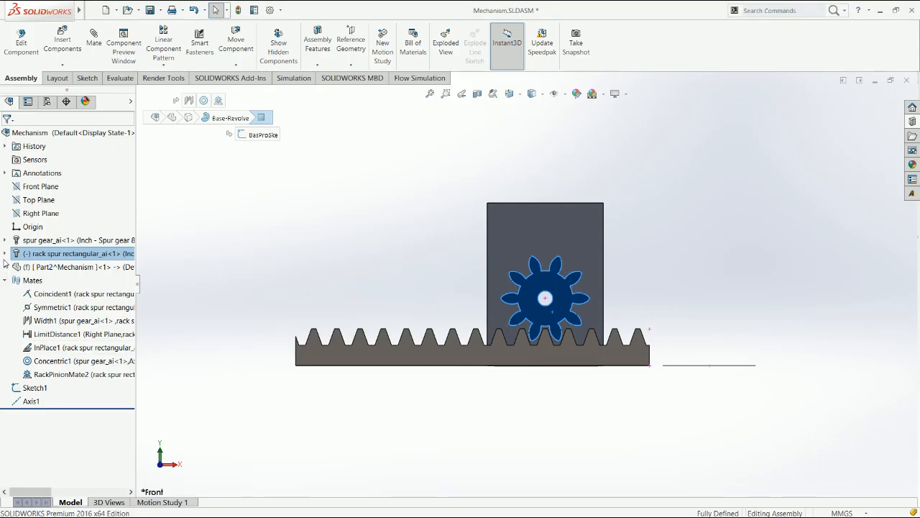
# Step: Try suppressing the InPlace1 mate listed under the rack and moving the rack back and forth to turn the gear
pyautogui.click(6, 254)
pyautogui.click(16, 268)
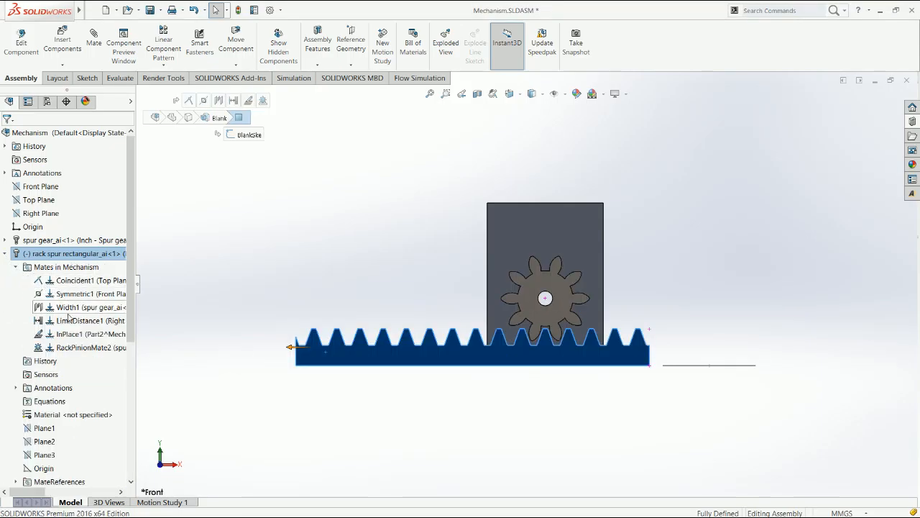
pyautogui.click(85, 334)
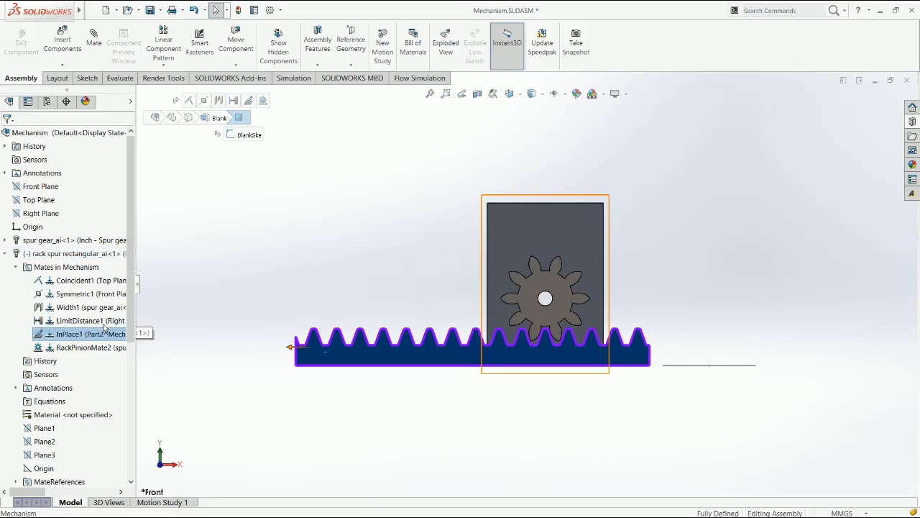
pyautogui.click(105, 309)
pyautogui.moveTo(391, 360); pyautogui.dragTo(309, 357)
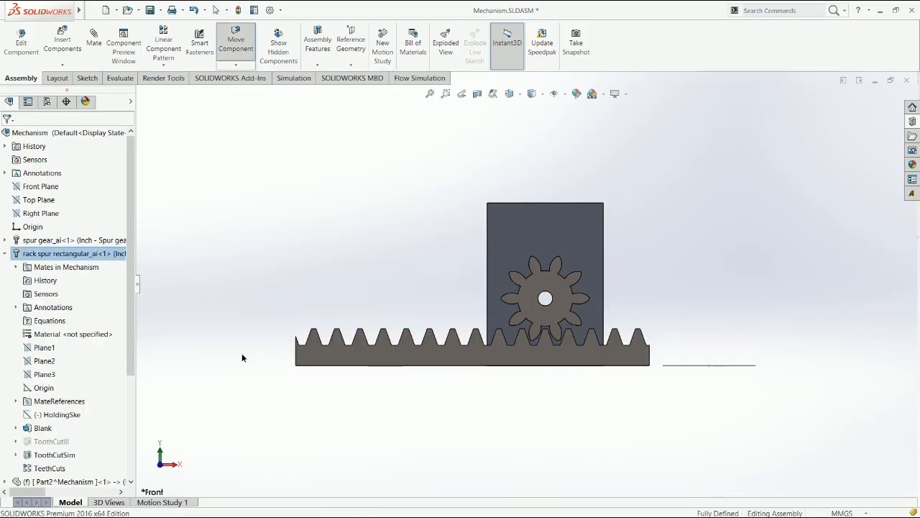
pyautogui.moveTo(497, 359); pyautogui.dragTo(521, 397)
pyautogui.moveTo(555, 366); pyautogui.dragTo(622, 367)
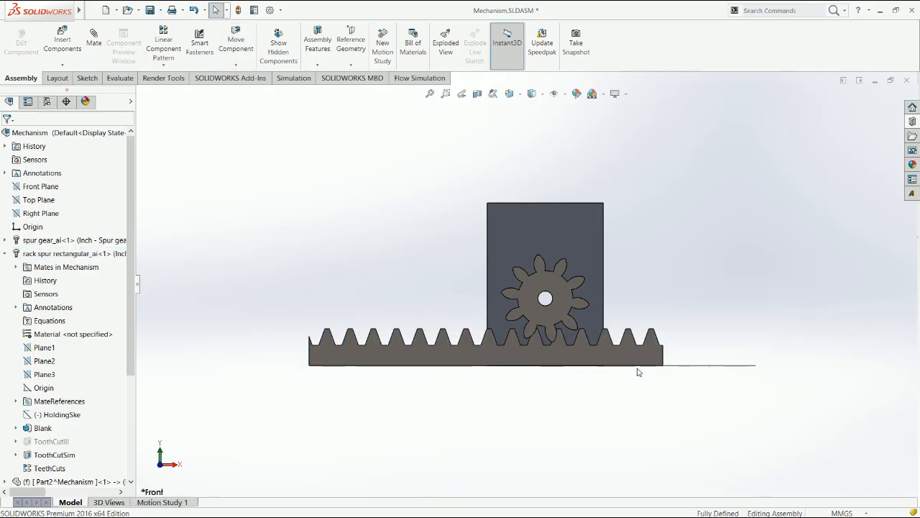
pyautogui.moveTo(574, 365); pyautogui.dragTo(560, 365)
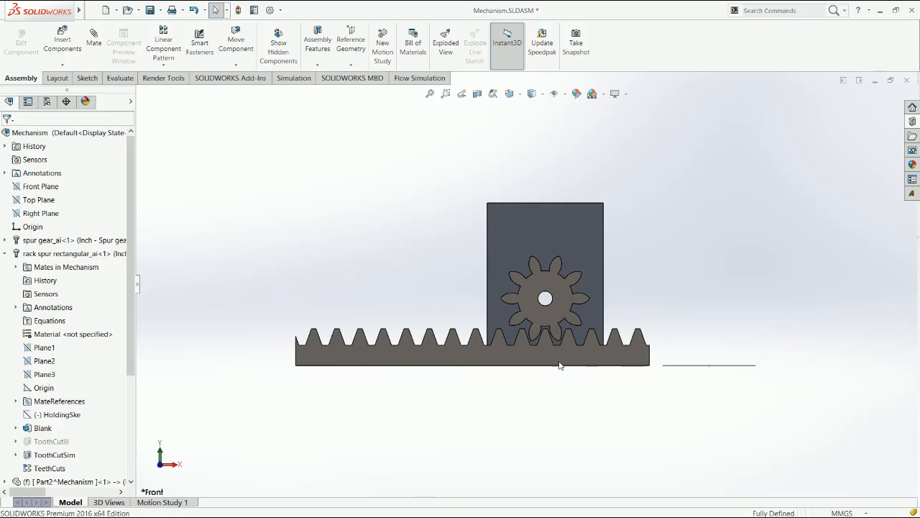
pyautogui.click(5, 254)
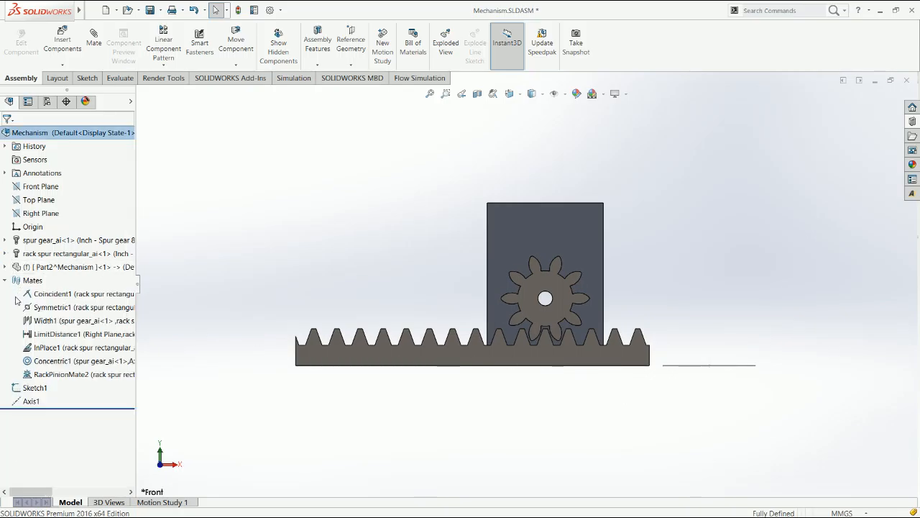
# Step: Check the spur gear's Toolbox configuration and try setting the rack pinion mate's pinion pitch diameter to 8 in
pyautogui.click(15, 242)
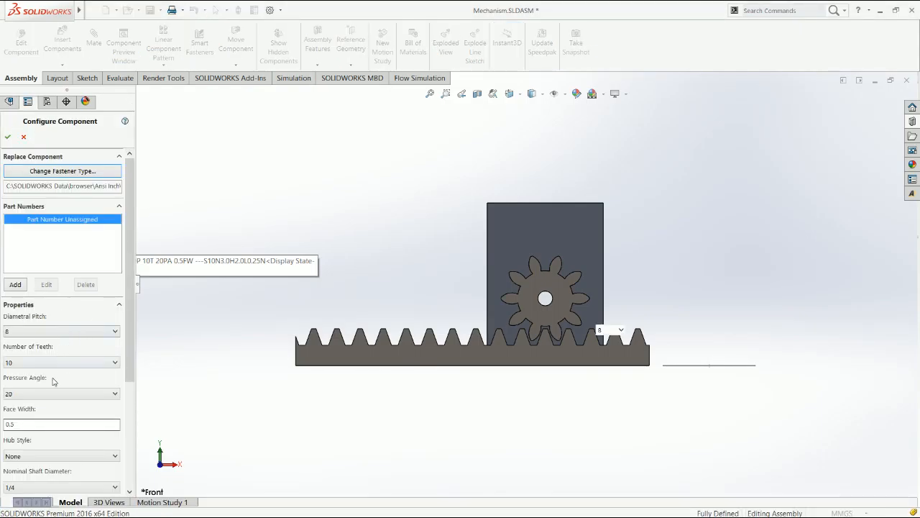
pyautogui.press('Escape')
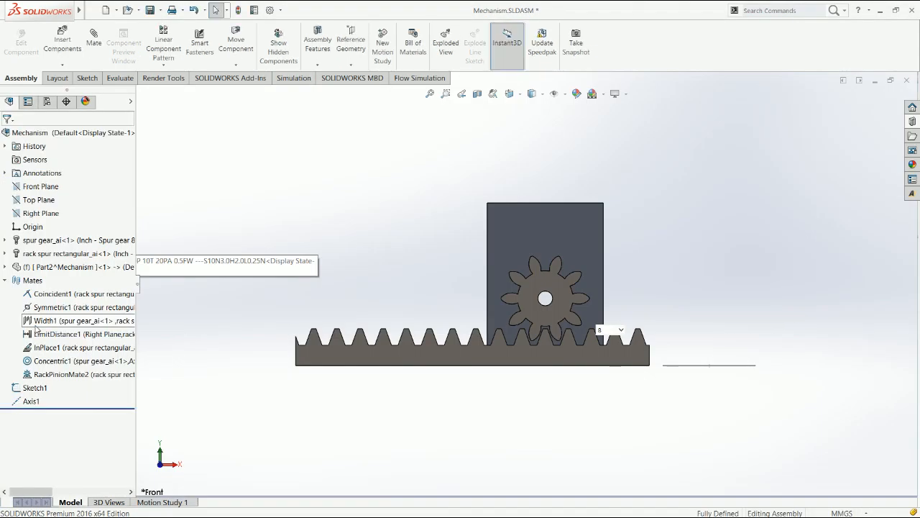
pyautogui.click(80, 374)
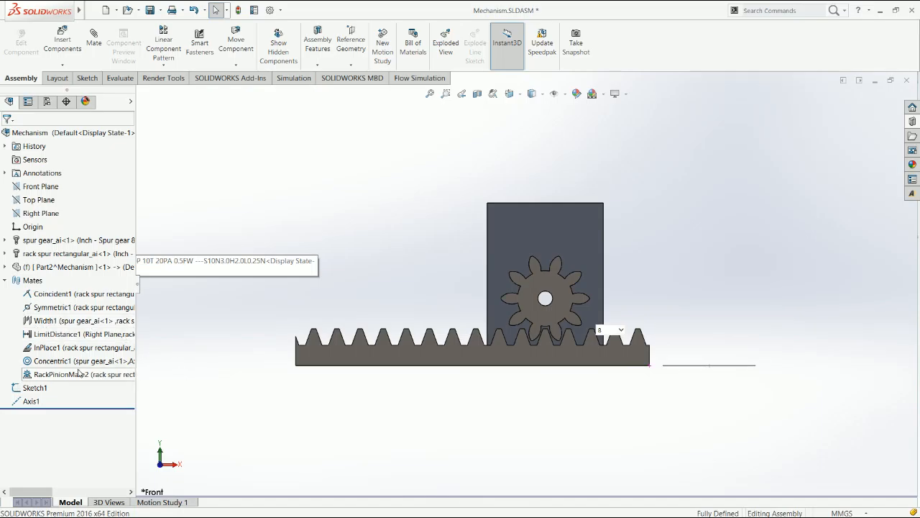
pyautogui.click(107, 318)
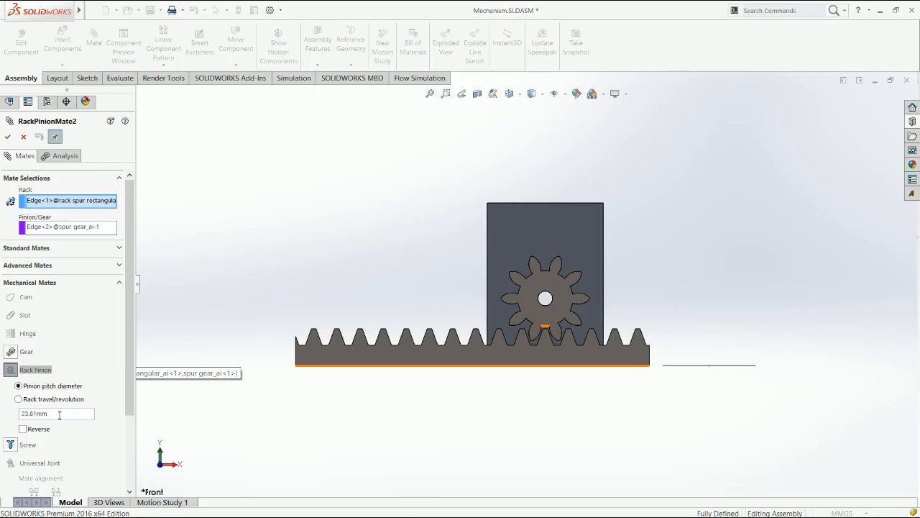
pyautogui.moveTo(49, 415); pyautogui.dragTo(2, 411)
pyautogui.write('8in')
pyautogui.press('Return')
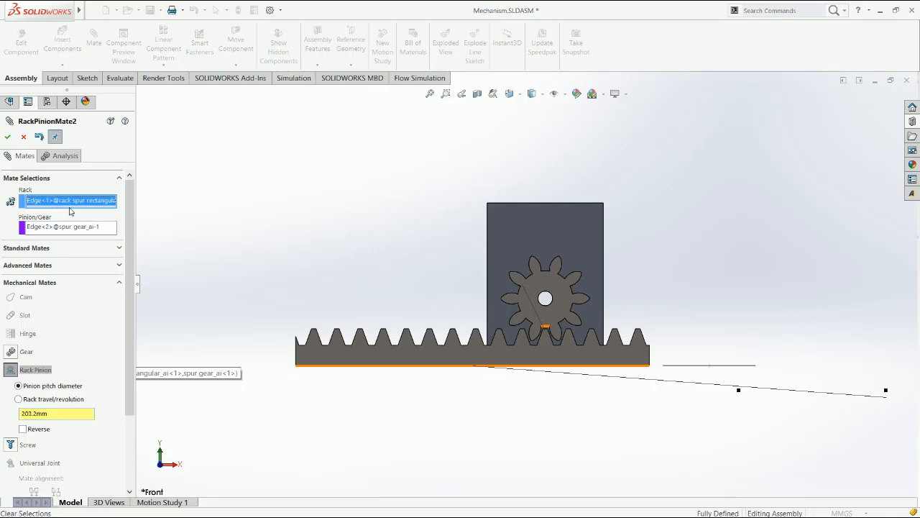
pyautogui.rightClick(52, 227)
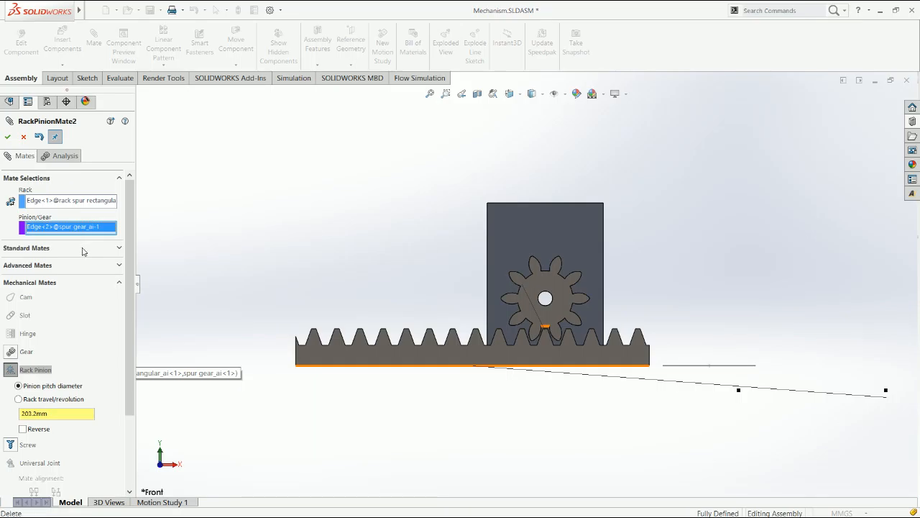
pyautogui.click(83, 248)
pyautogui.press('Escape')
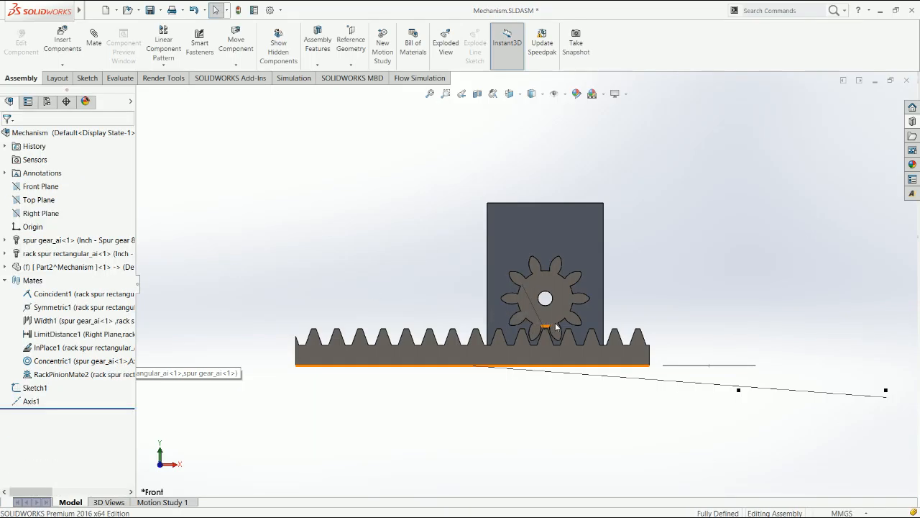
# Step: Try turning the spur gear, then suppress the InPlace1 mate, move the rack lengthwise and undo these changes
pyautogui.moveTo(555, 323); pyautogui.dragTo(360, 352)
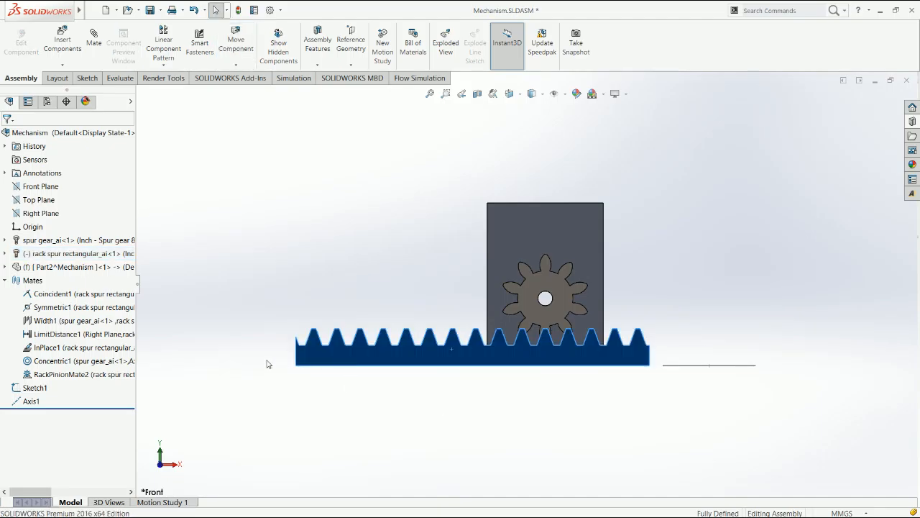
pyautogui.click(76, 348)
pyautogui.click(95, 324)
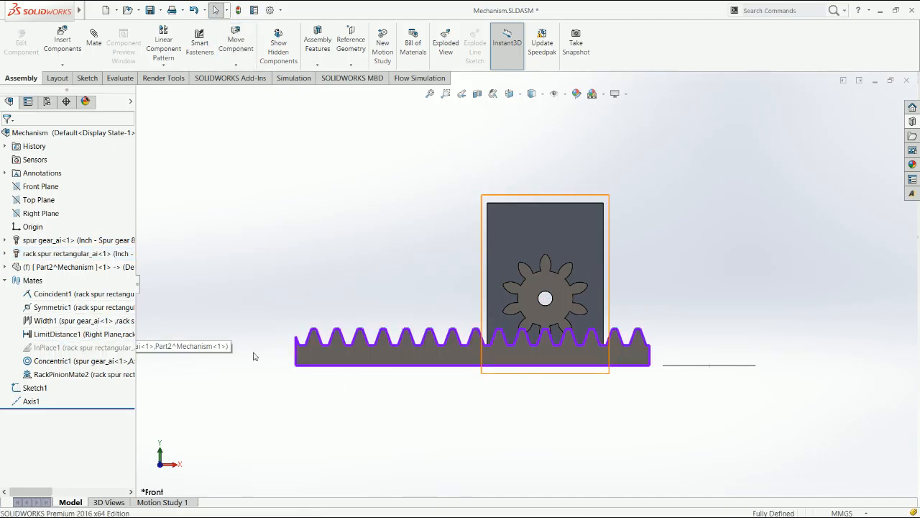
pyautogui.moveTo(370, 357); pyautogui.dragTo(503, 374)
pyautogui.click(524, 409)
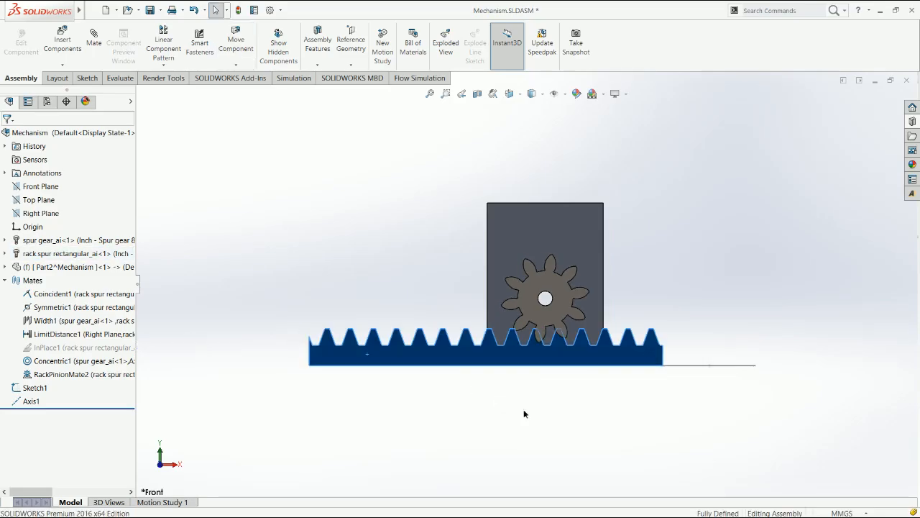
pyautogui.hotkey('ctrl', 'z')
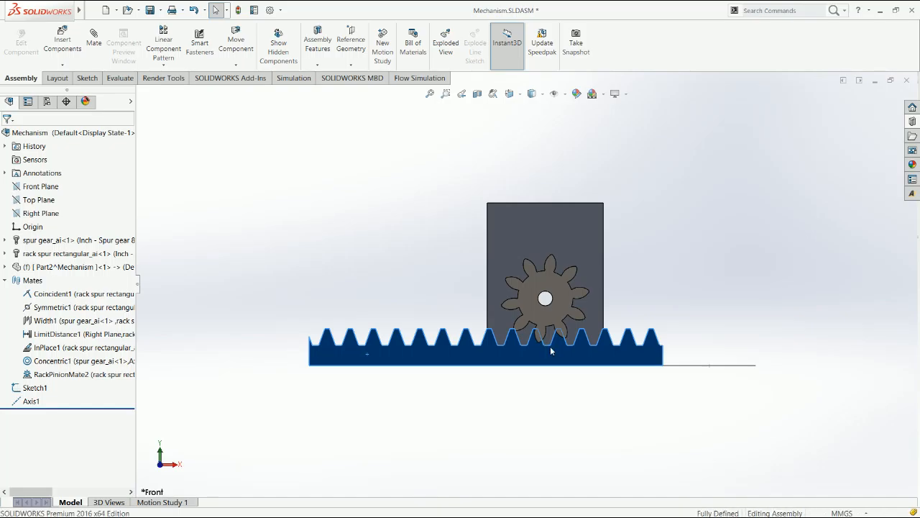
pyautogui.moveTo(551, 361); pyautogui.dragTo(539, 396)
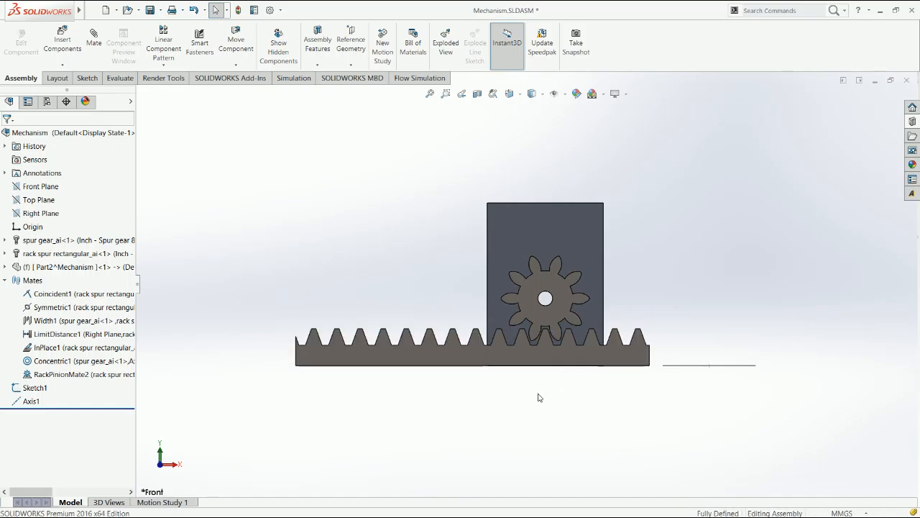
# Step: Try redefining the rack pinion mate with the spur gear's bore edge as the pinion selection
pyautogui.click(117, 360)
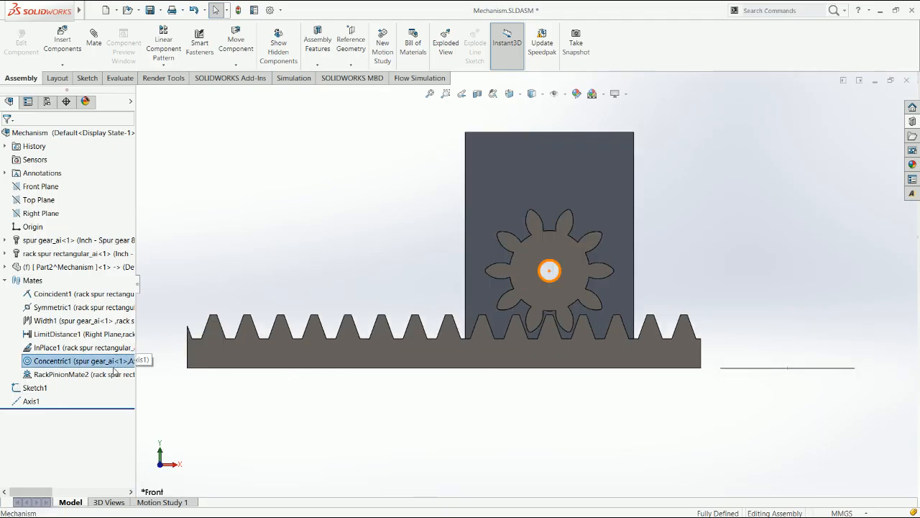
pyautogui.click(97, 374)
pyautogui.click(107, 309)
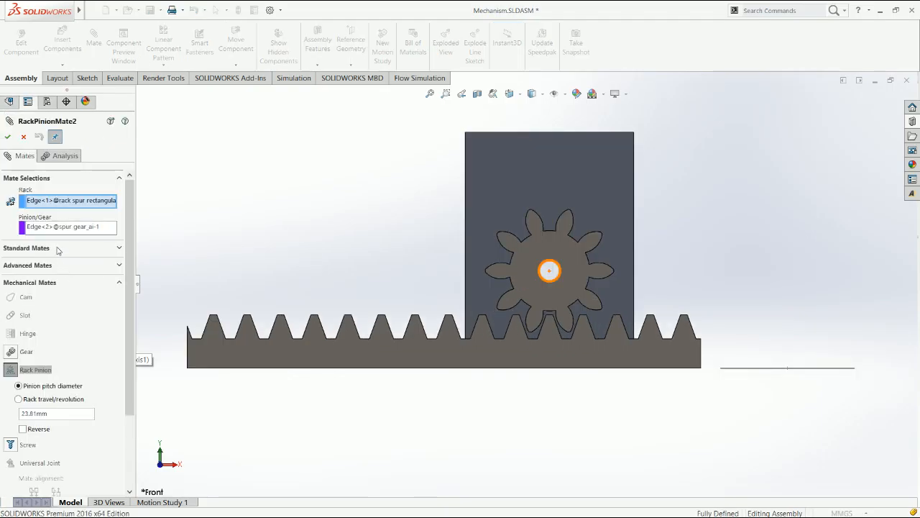
pyautogui.rightClick(58, 228)
pyautogui.click(85, 243)
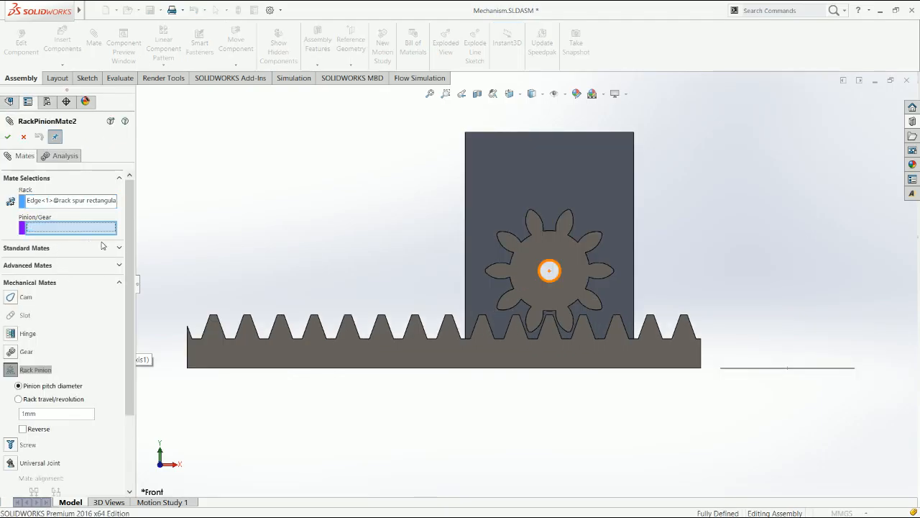
pyautogui.click(553, 285)
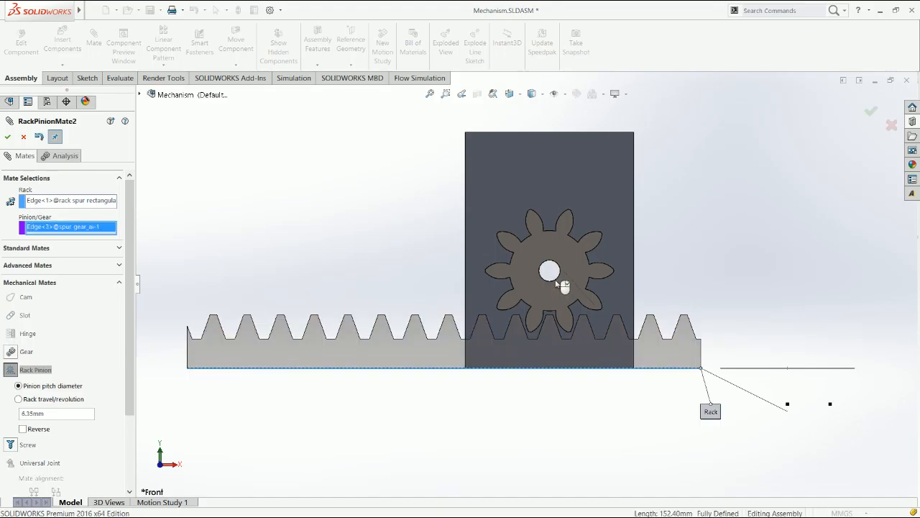
pyautogui.press('Return')
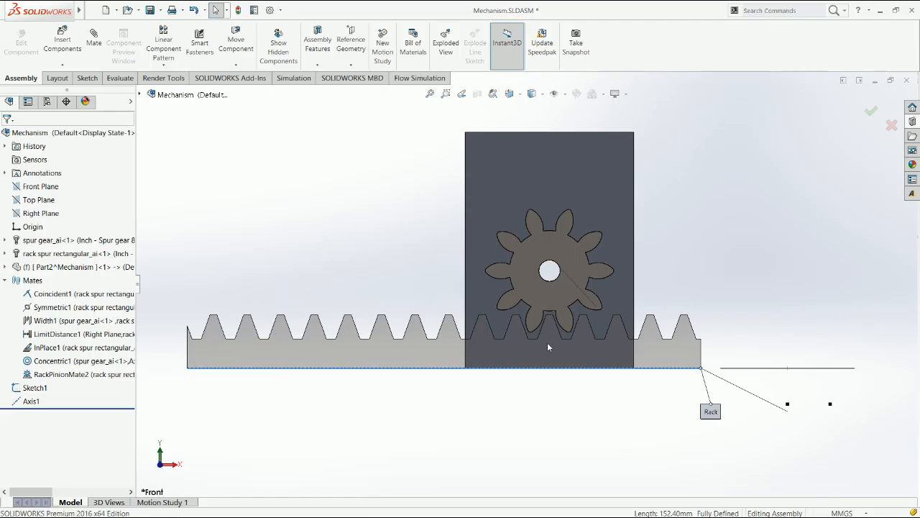
pyautogui.click(542, 400)
pyautogui.scroll(2, 544, 362)
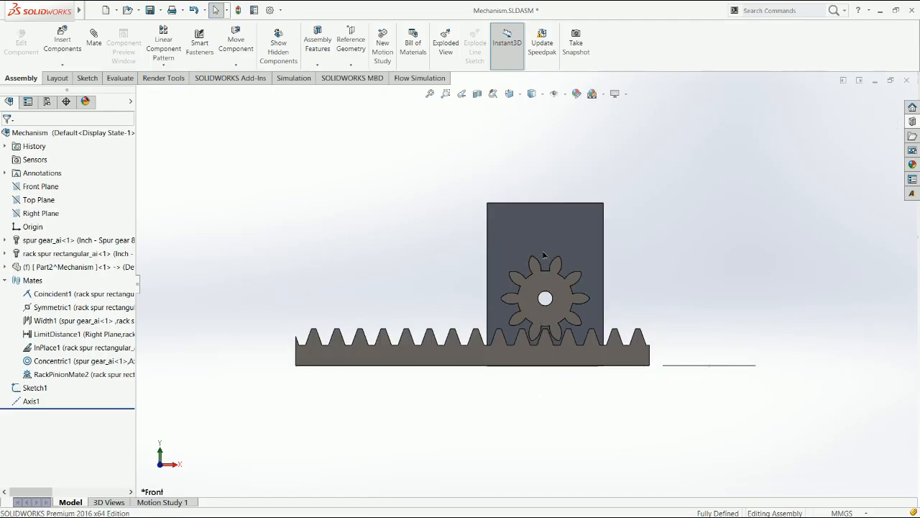
# Step: Show the TooCutSke sketch under the spur gear's ToothCut feature
pyautogui.scroll(-5, 548, 340)
pyautogui.click(505, 316)
pyautogui.click(5, 240)
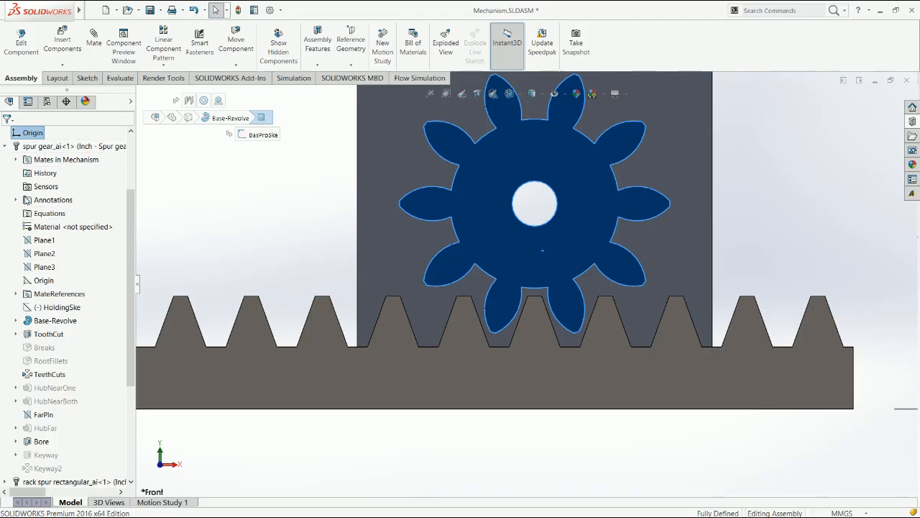
pyautogui.click(16, 321)
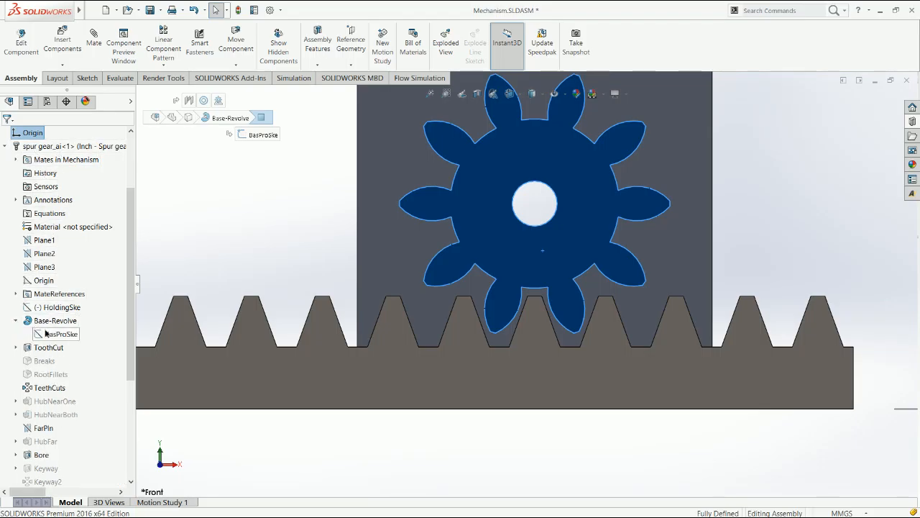
pyautogui.click(16, 321)
pyautogui.click(16, 333)
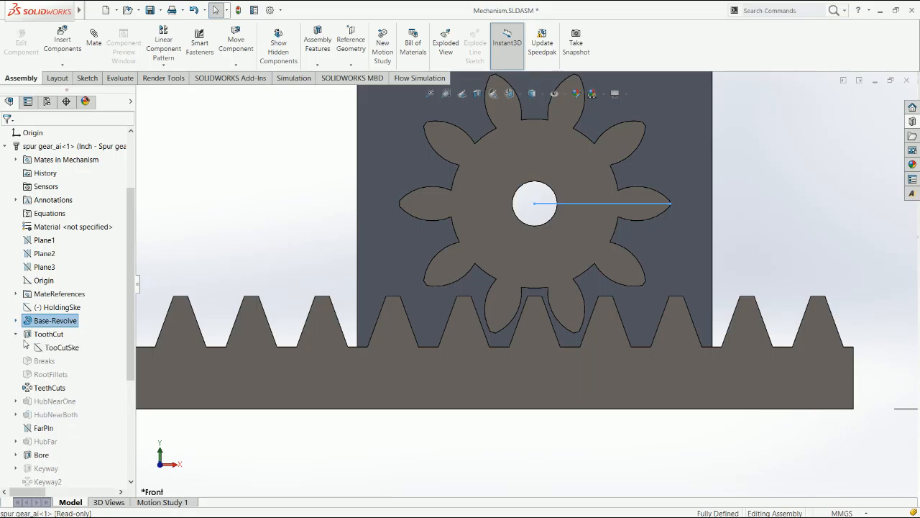
pyautogui.click(44, 349)
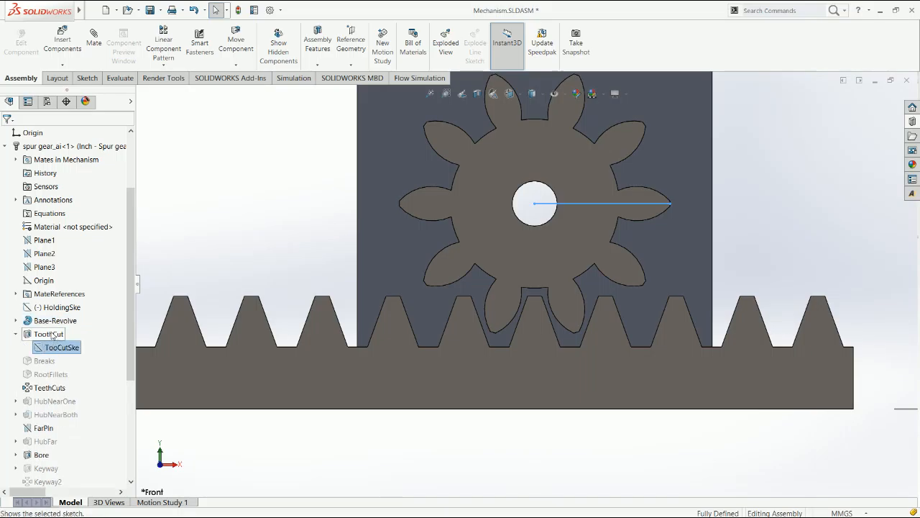
pyautogui.click(51, 335)
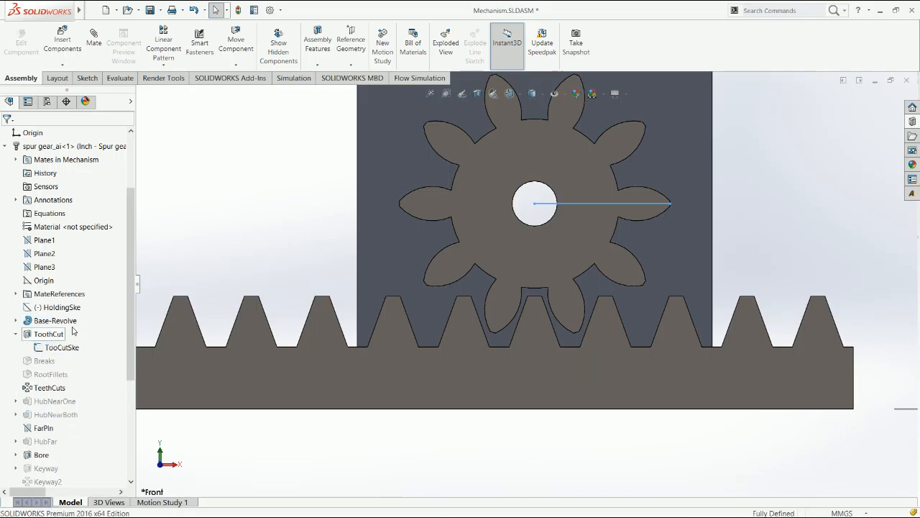
pyautogui.click(6, 146)
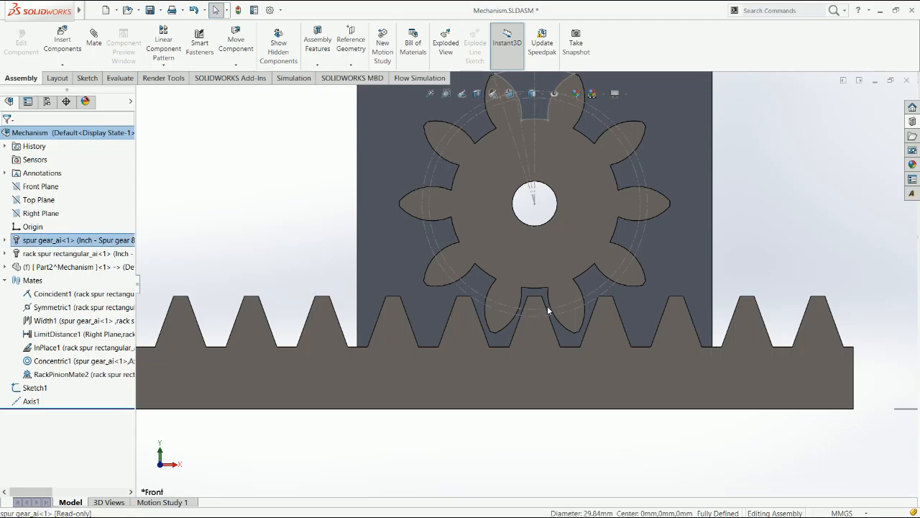
# Step: Display the ToothCut feature's dimensions and inspect which ones define the gear's root and pitch diameters
pyautogui.moveTo(547, 307); pyautogui.dragTo(533, 200)
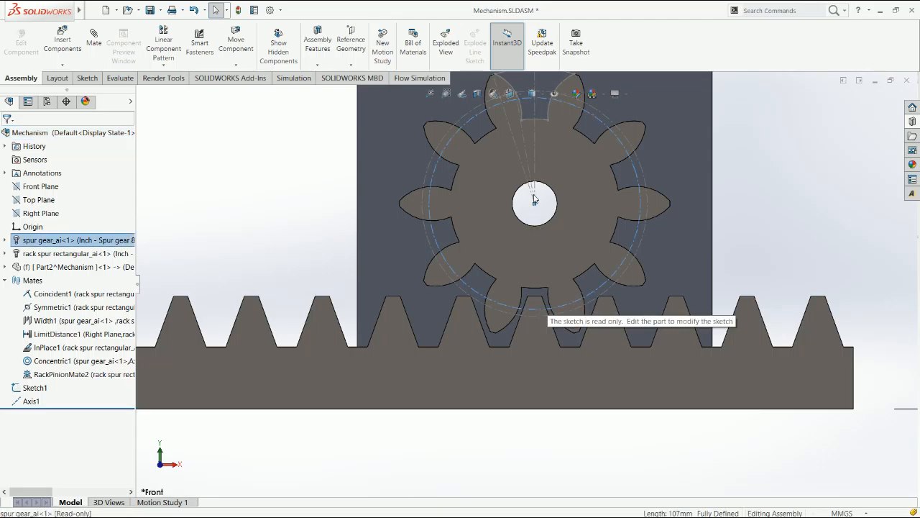
pyautogui.click(5, 239)
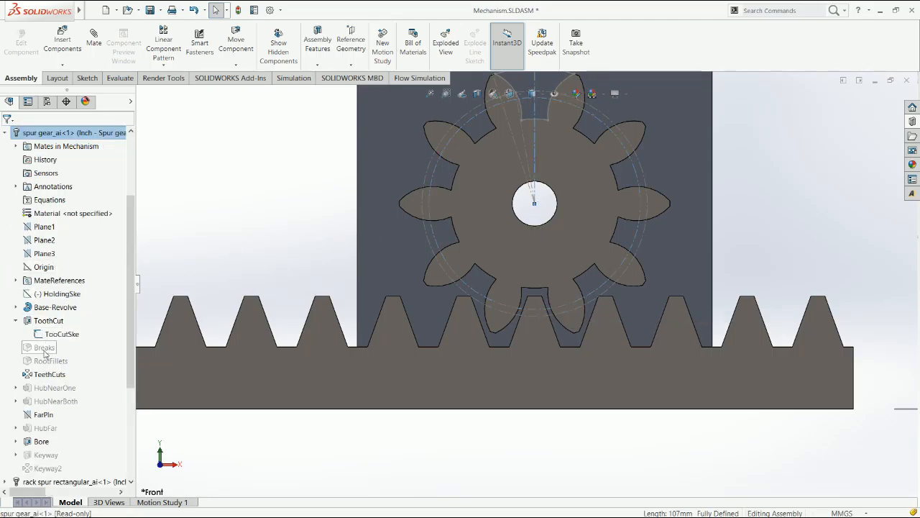
pyautogui.click(51, 326)
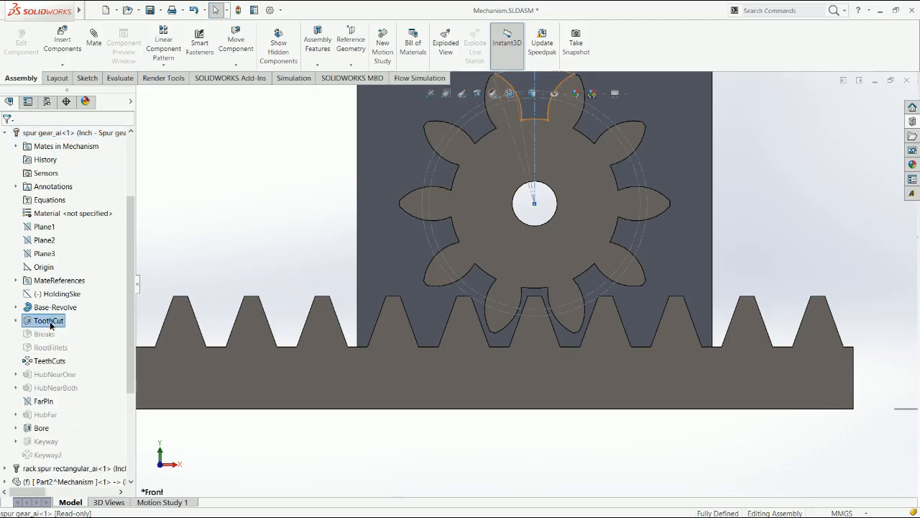
pyautogui.doubleClick(735, 367)
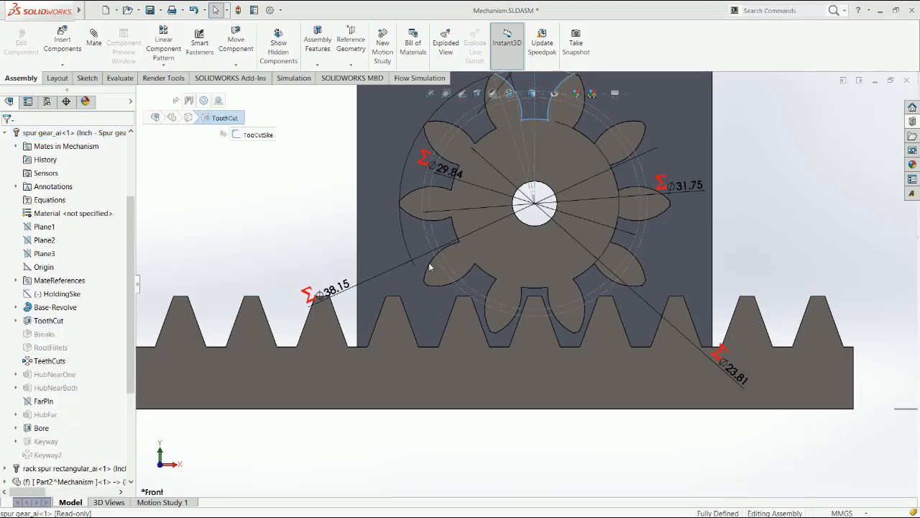
pyautogui.click(733, 370)
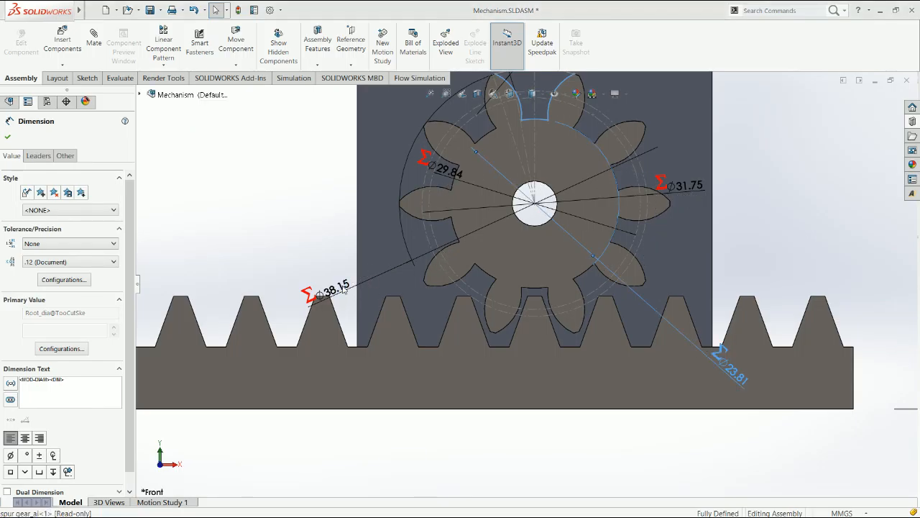
pyautogui.click(704, 188)
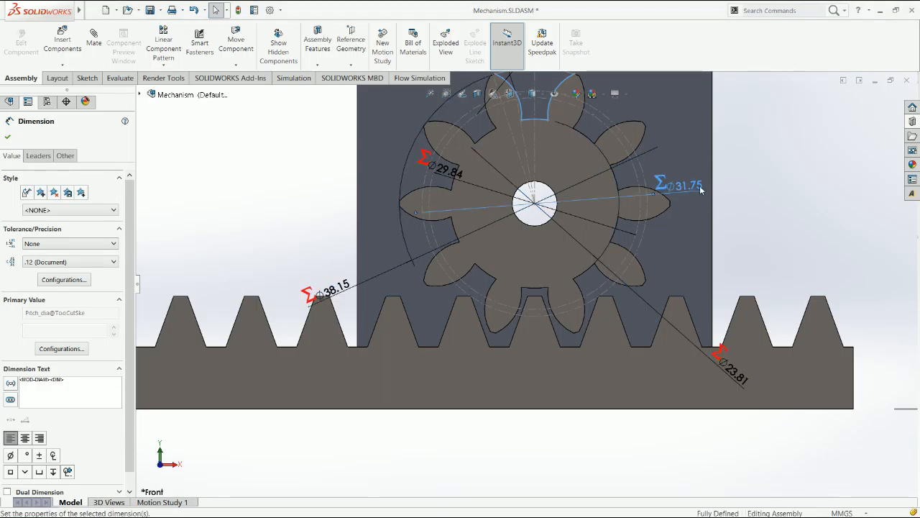
pyautogui.click(736, 209)
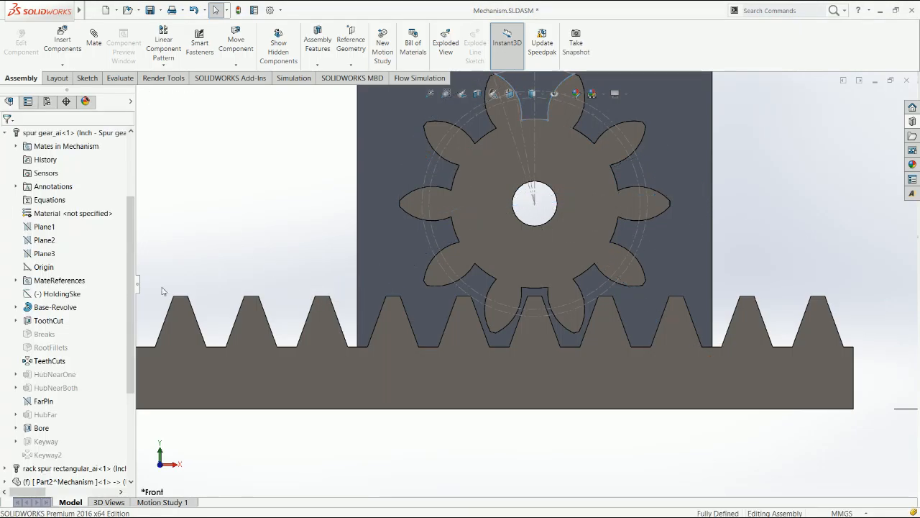
# Step: Display the ToothCut dimensions again and match the pitch diameter dimension to its construction circle in the sketch
pyautogui.click(38, 321)
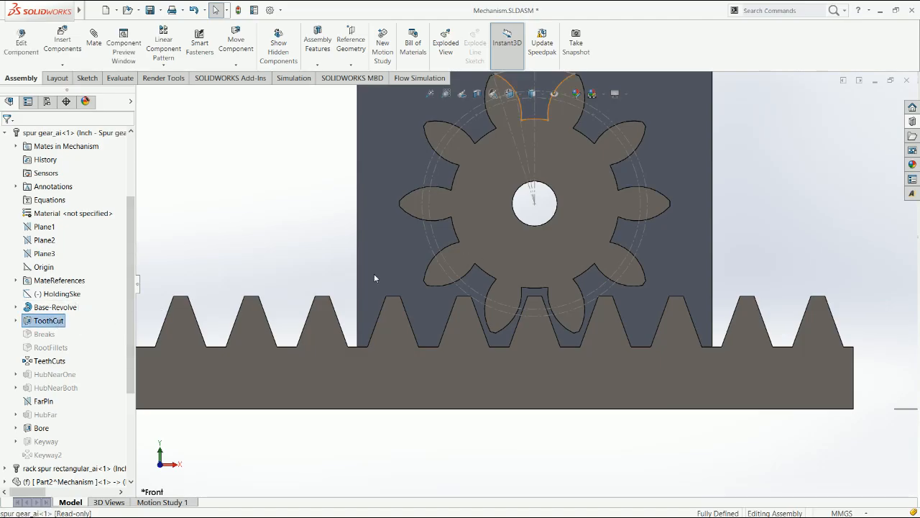
pyautogui.click(16, 321)
pyautogui.click(43, 333)
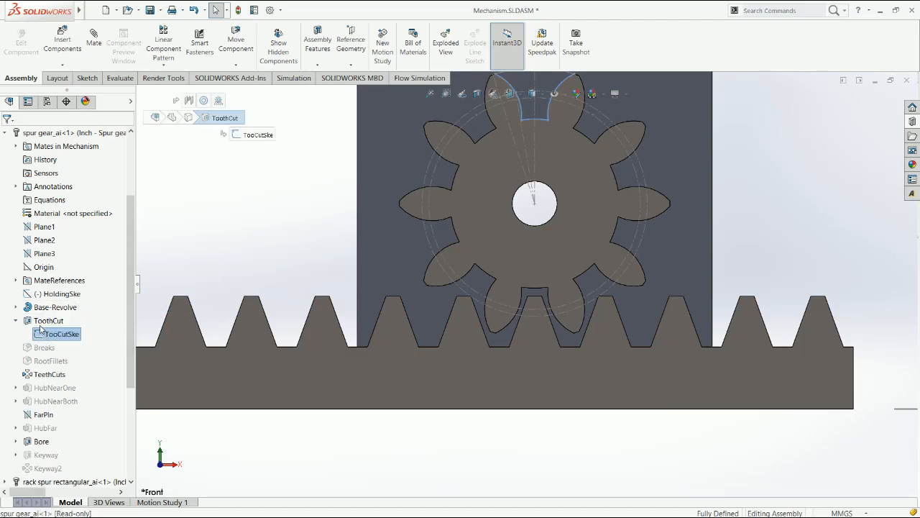
pyautogui.click(41, 323)
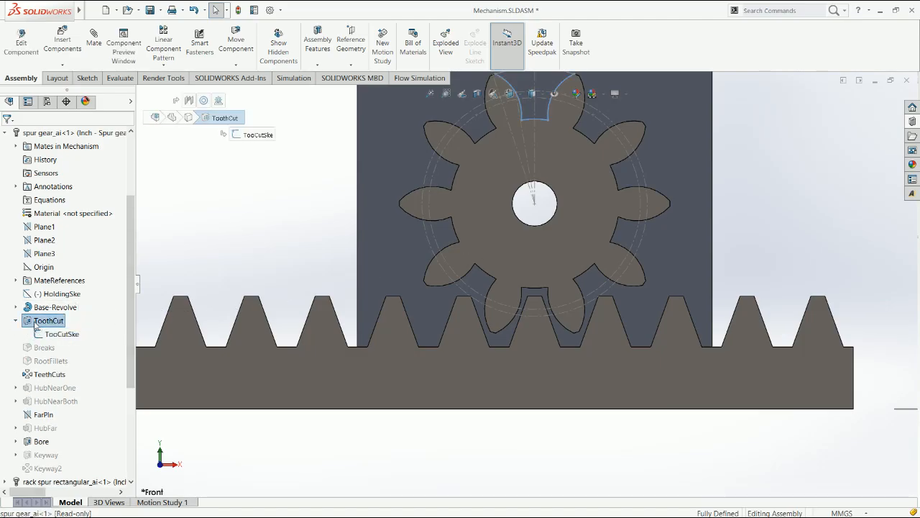
pyautogui.doubleClick(694, 190)
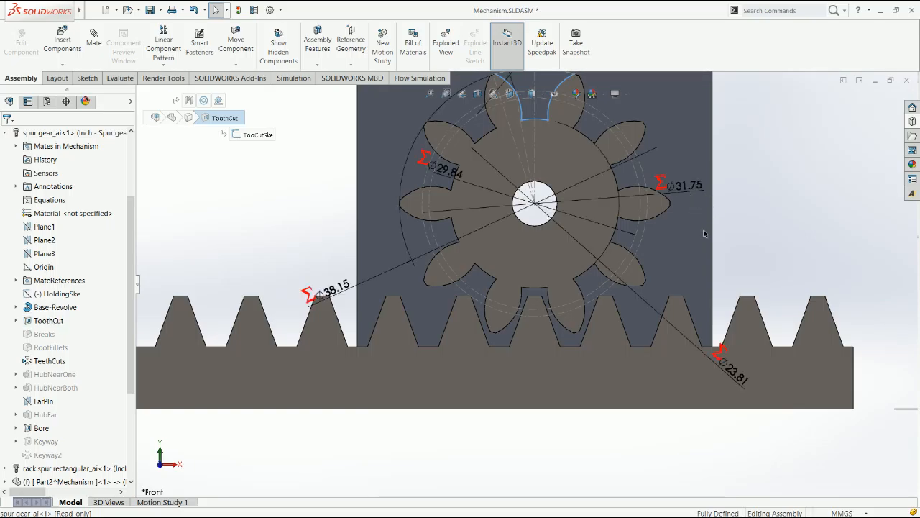
pyautogui.click(644, 242)
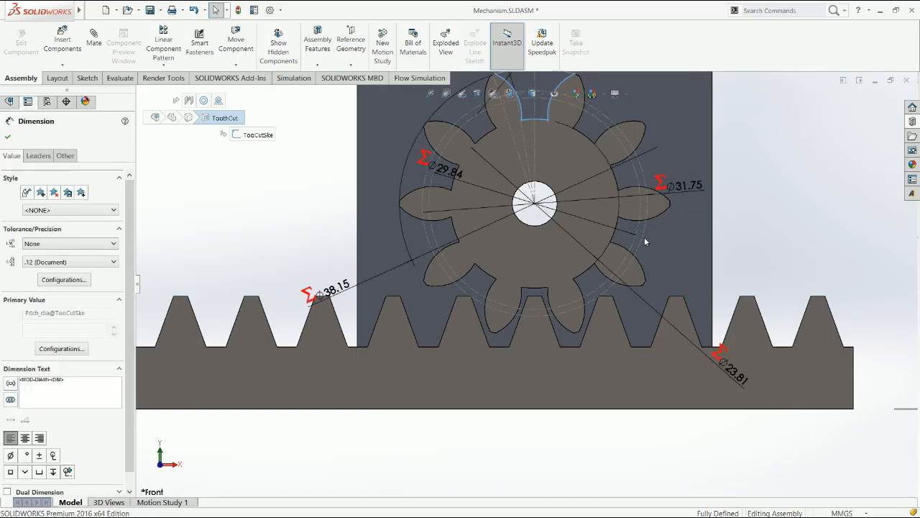
pyautogui.click(643, 238)
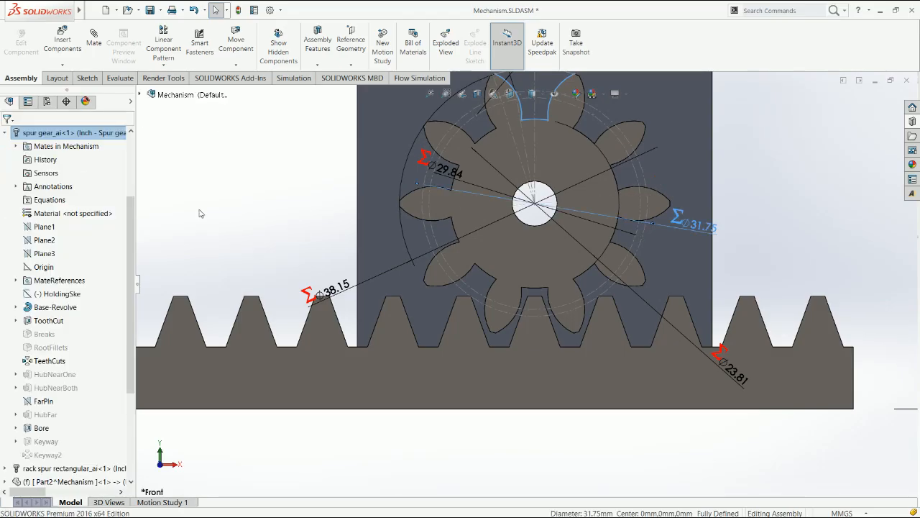
# Step: Select the existing rack pinion mate between the rack and the spur gear
pyautogui.click(6, 132)
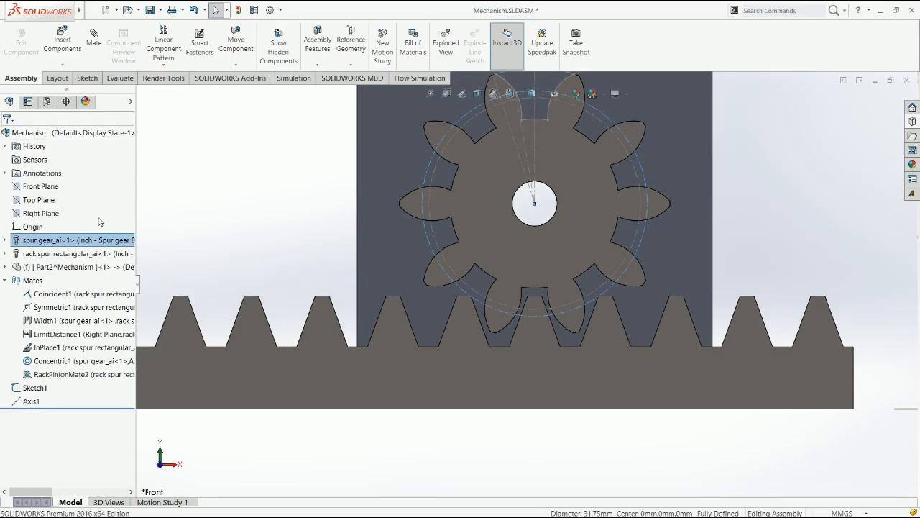
pyautogui.click(45, 374)
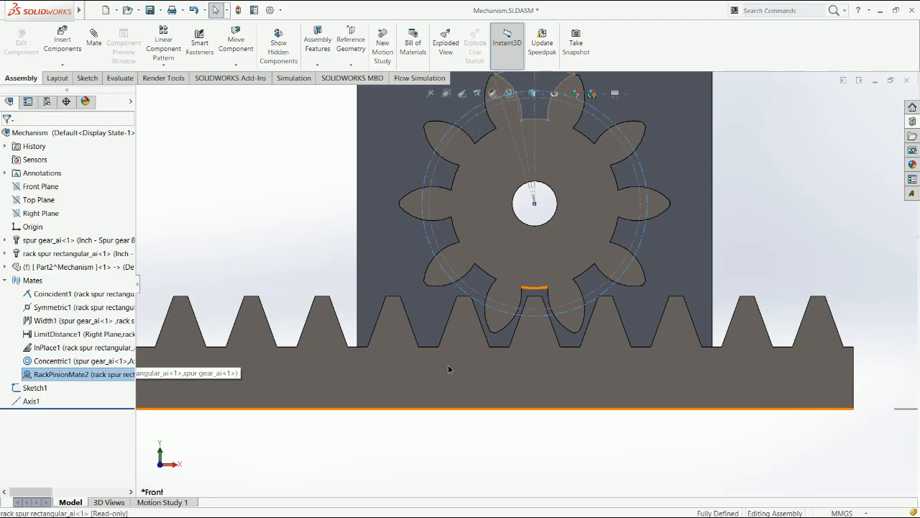
# Step: Show the TooCutSkeSim sketch of the rack's ToothCutSim feature and collapse the rack's feature list
pyautogui.click(6, 253)
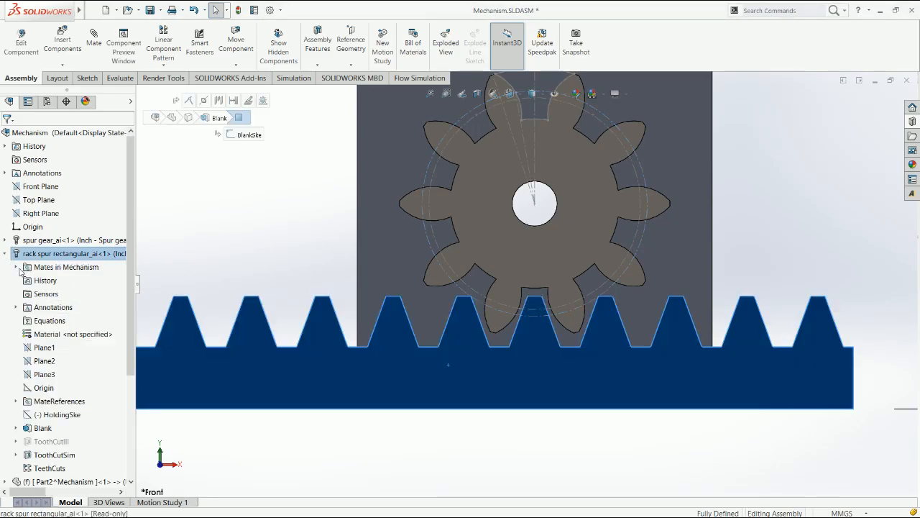
pyautogui.click(16, 267)
pyautogui.click(15, 267)
pyautogui.click(43, 428)
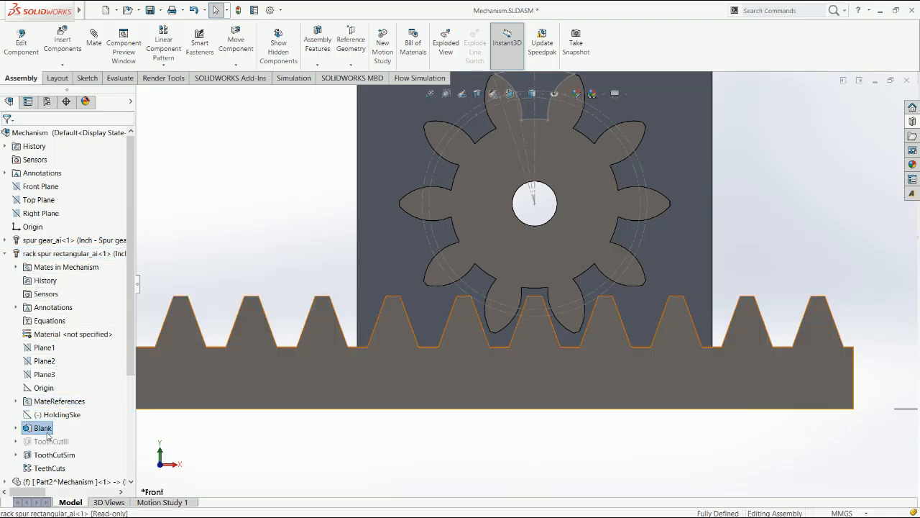
pyautogui.click(16, 428)
pyautogui.click(45, 441)
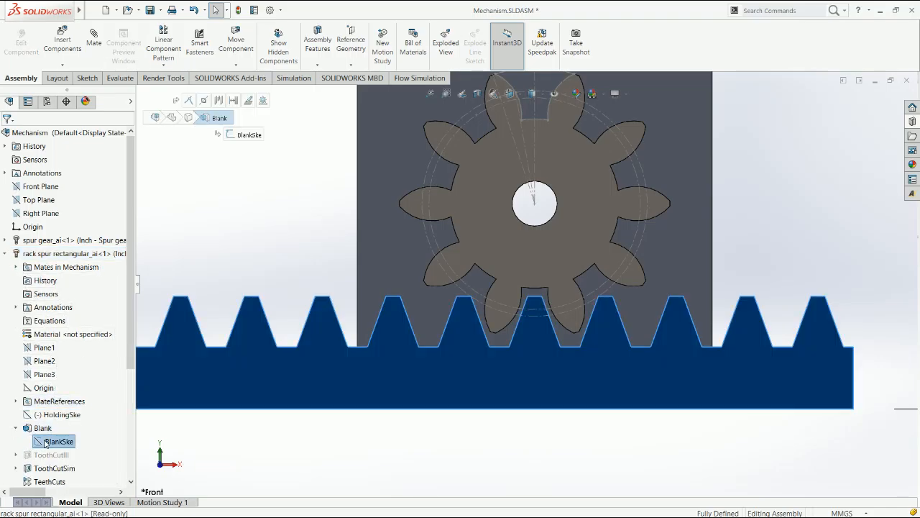
pyautogui.scroll(-1, 45, 442)
pyautogui.click(16, 428)
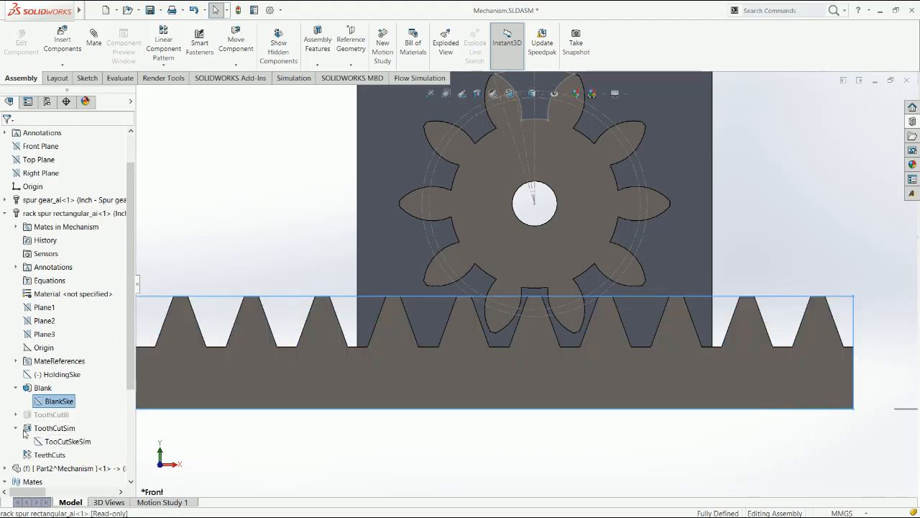
pyautogui.click(54, 442)
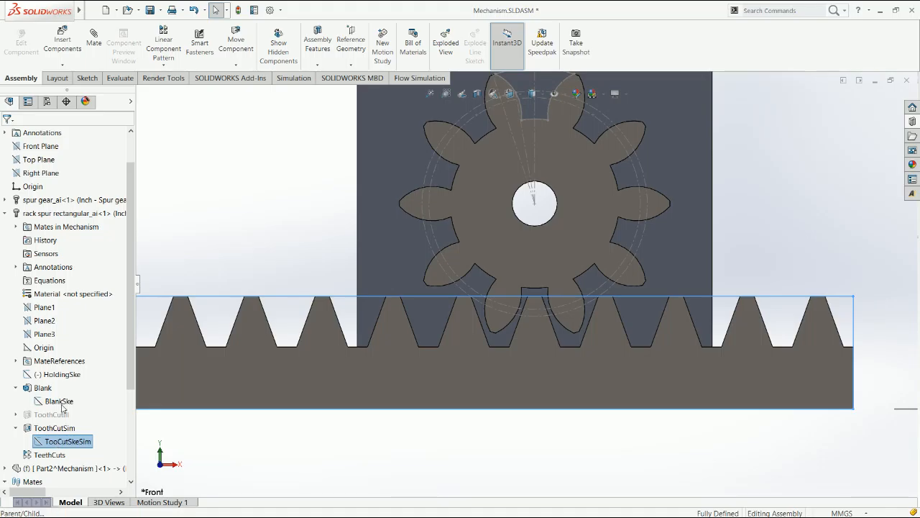
pyautogui.click(605, 443)
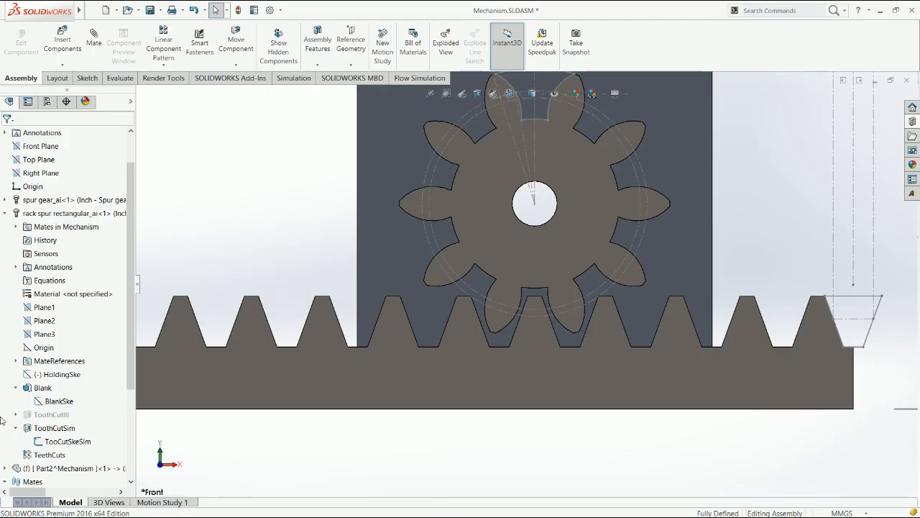
pyautogui.click(5, 213)
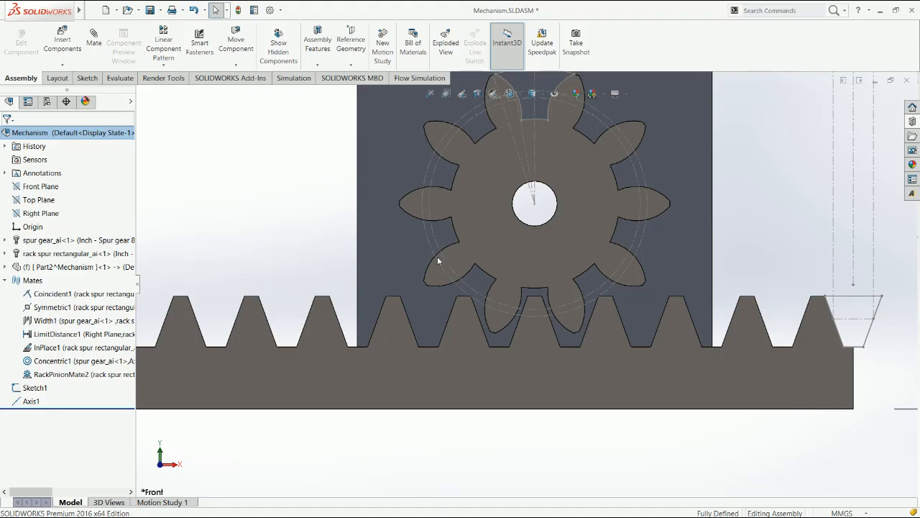
# Step: Inspect the gear's pitch circle, and edit the RackPinionMate2 mate to clear its rack and pinion selections
pyautogui.click(555, 313)
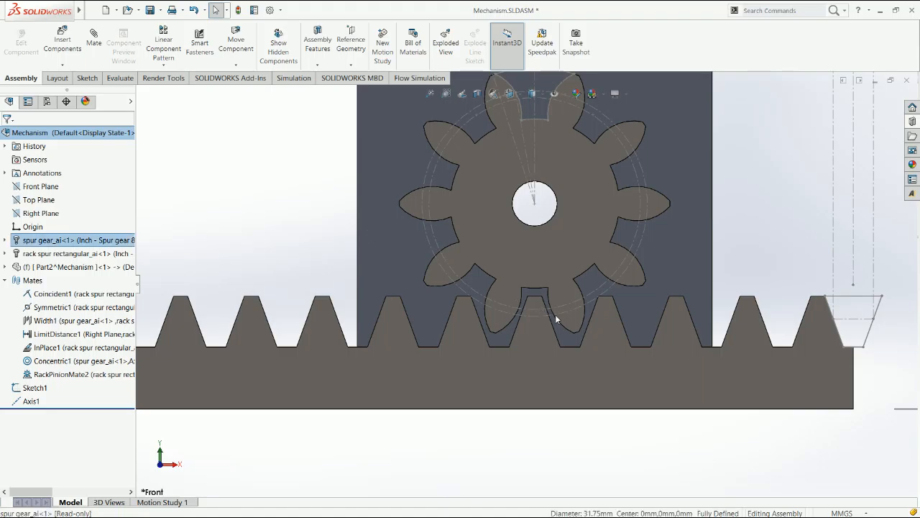
pyautogui.click(554, 314)
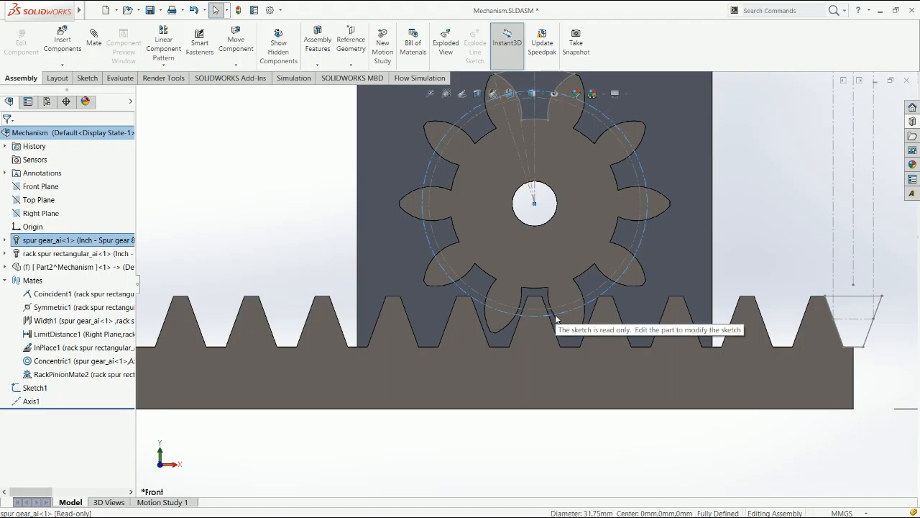
pyautogui.click(680, 442)
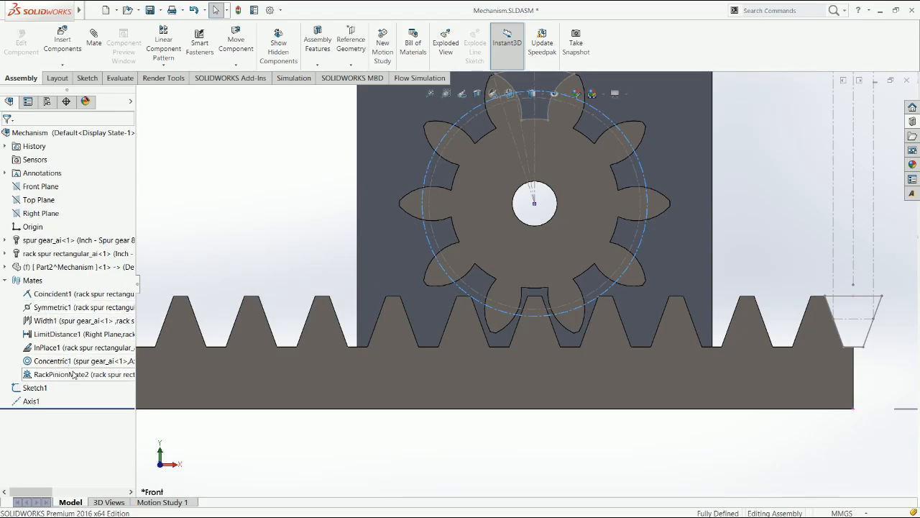
pyautogui.click(72, 373)
pyautogui.click(83, 307)
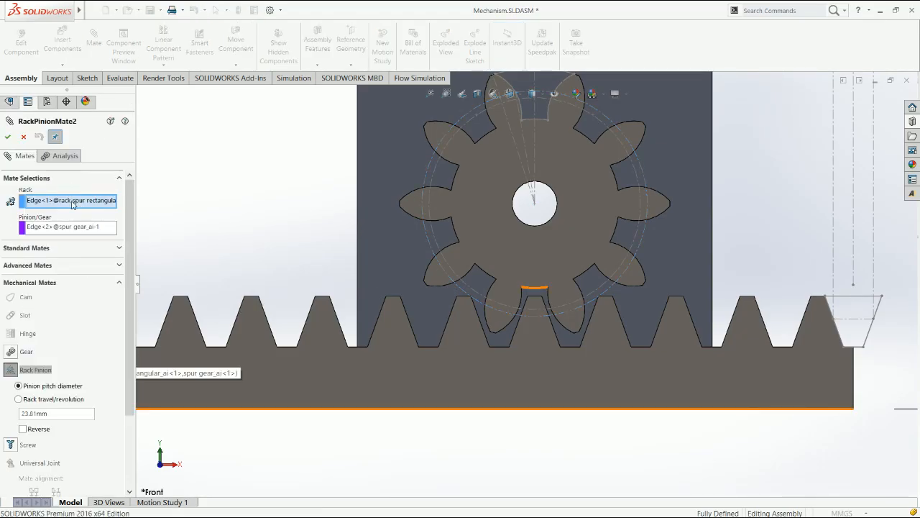
pyautogui.rightClick(73, 201)
pyautogui.click(106, 208)
pyautogui.click(87, 231)
pyautogui.press('Delete')
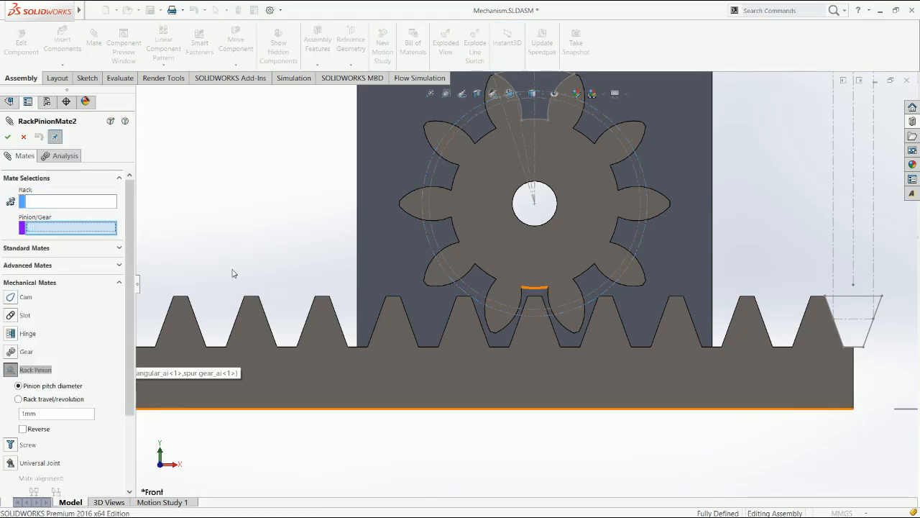
# Step: Assign the horizontal pitch line of TooCutSkeSim as the rack and the gear's pitch circle as the pinion, and accept the mate
pyautogui.click(71, 208)
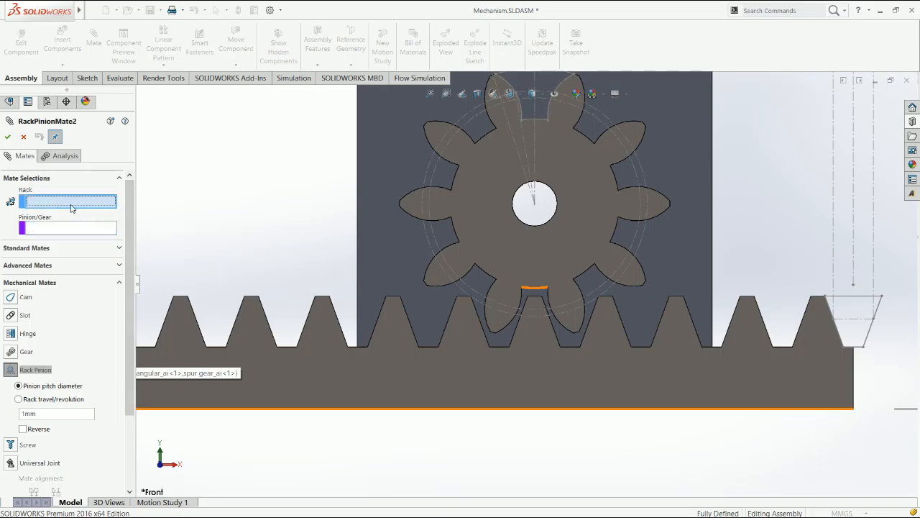
pyautogui.click(853, 319)
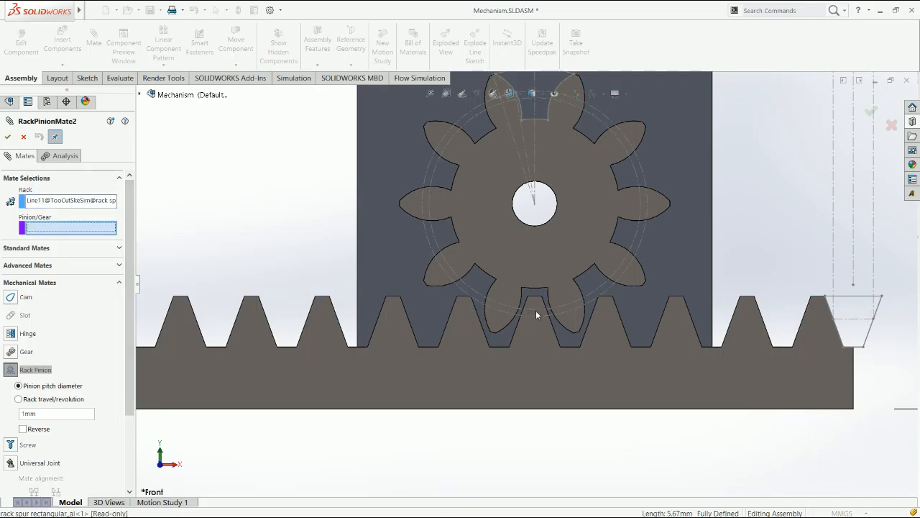
pyautogui.click(552, 319)
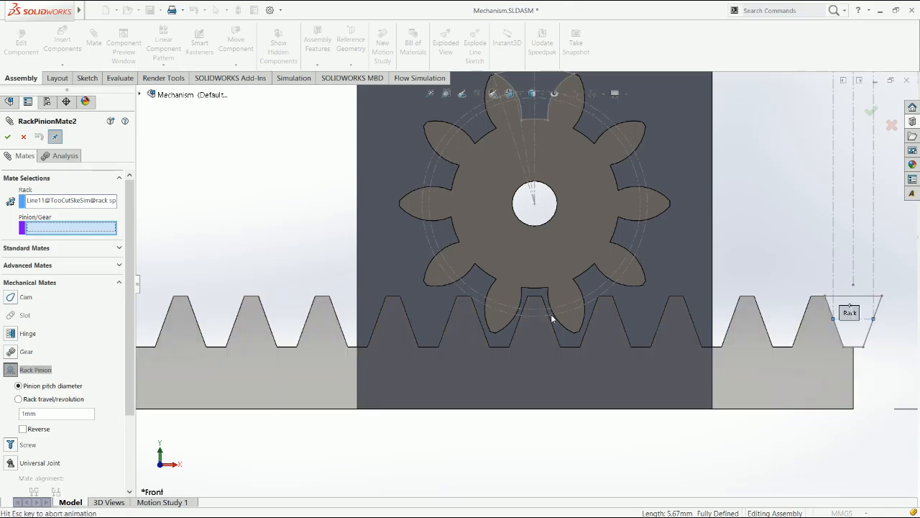
pyautogui.click(8, 138)
pyautogui.click(8, 138)
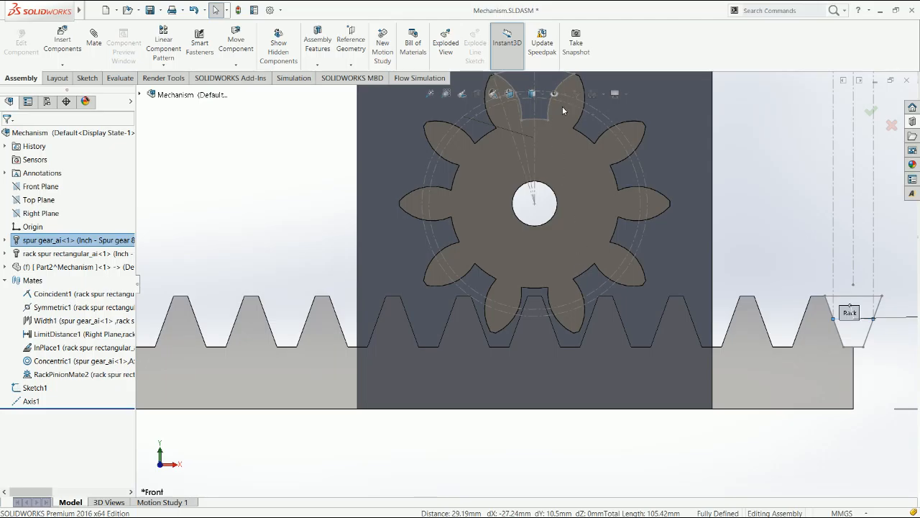
# Step: Suppress the InPlace1 mate between the rack and the back plate, and rotate the gear to test the motion
pyautogui.moveTo(562, 109); pyautogui.dragTo(573, 136)
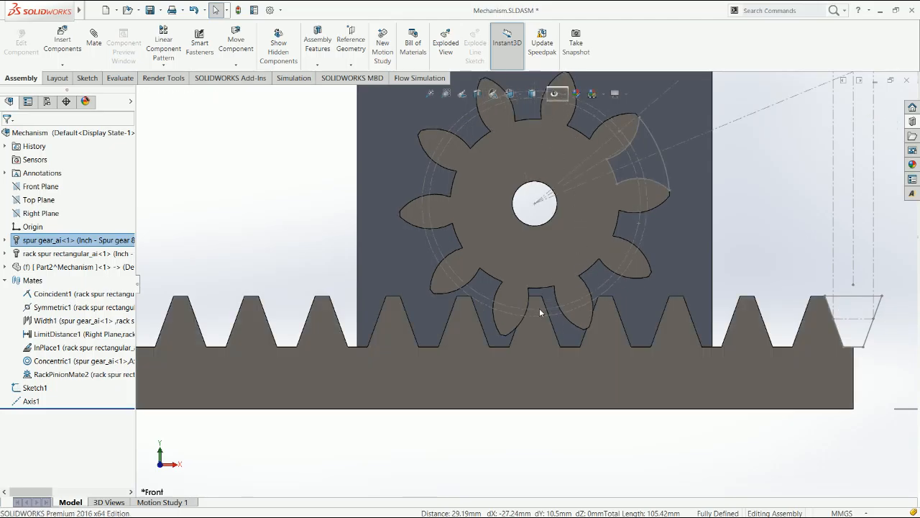
pyautogui.click(101, 347)
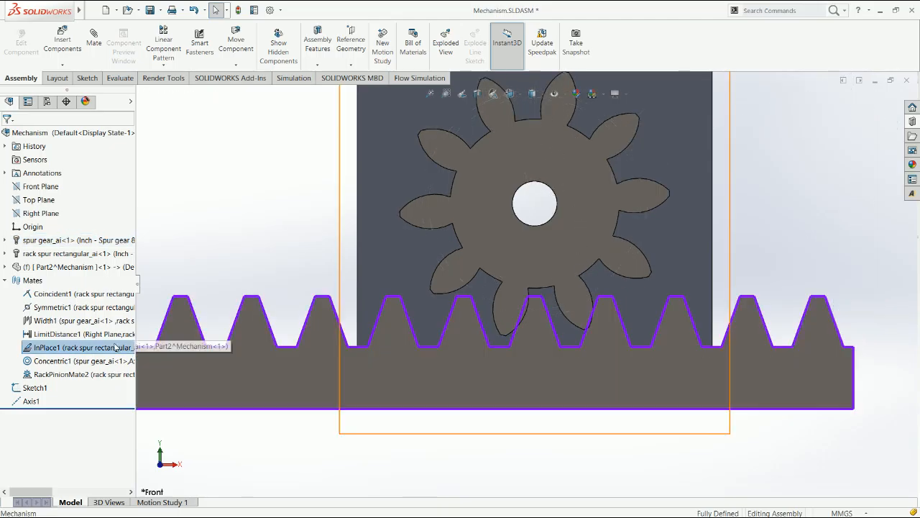
pyautogui.click(179, 322)
pyautogui.moveTo(571, 302); pyautogui.dragTo(549, 311)
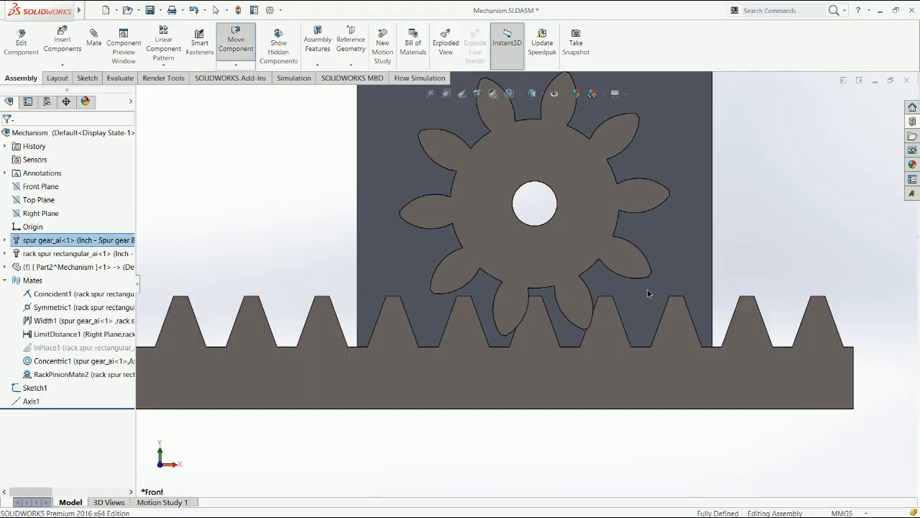
pyautogui.press('Escape')
# Step: Reverse the direction of the RackPinionMate2 mate and move the rack to test the motion
pyautogui.click(50, 374)
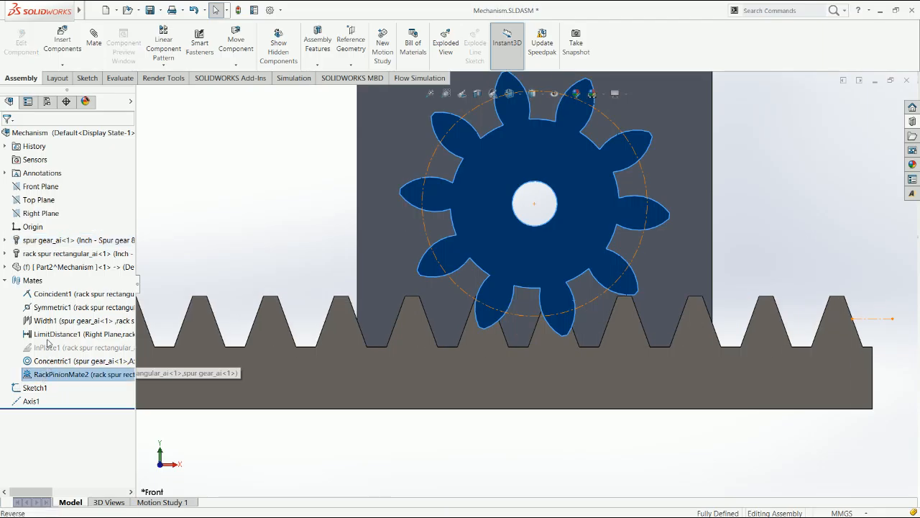
pyautogui.click(52, 313)
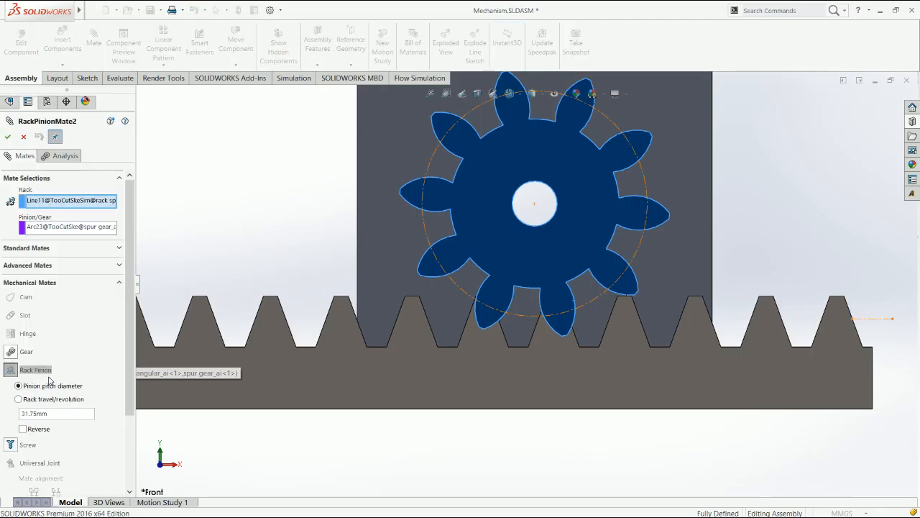
pyautogui.click(24, 429)
pyautogui.click(8, 137)
pyautogui.click(8, 137)
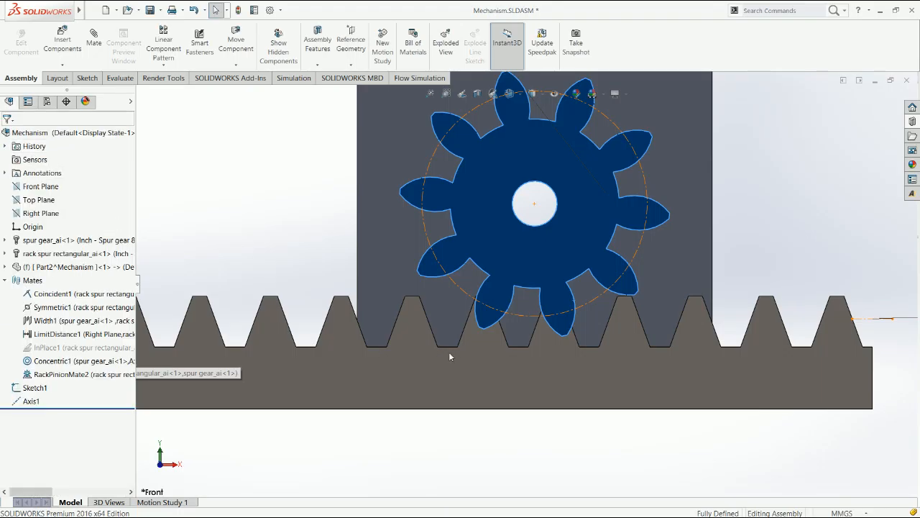
pyautogui.click(487, 373)
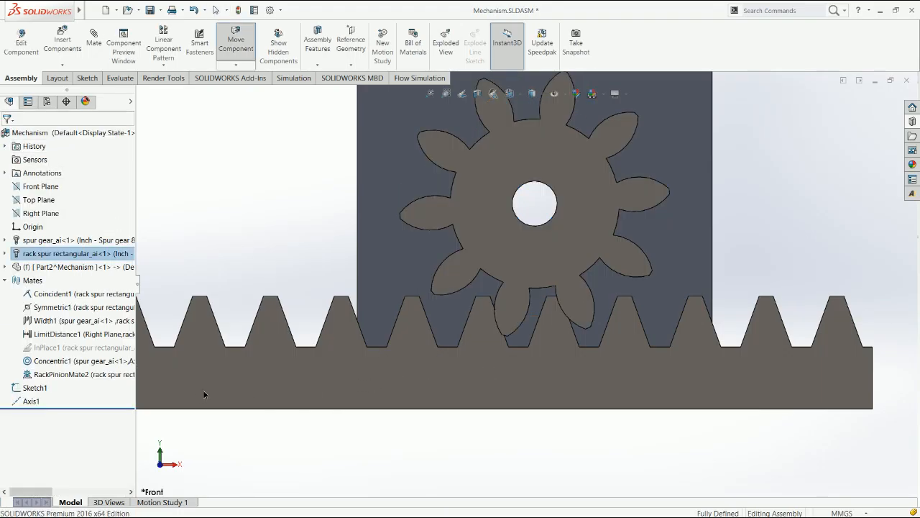
pyautogui.press('Escape')
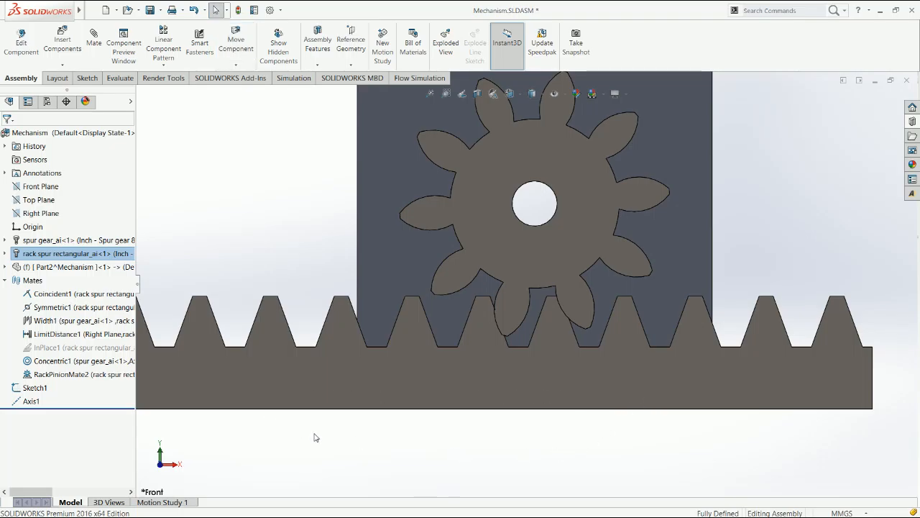
# Step: Suppress the RackPinionMate2 mate and rotate the gear so its lowest tooth sits between two rack teeth
pyautogui.click(68, 373)
pyautogui.click(89, 306)
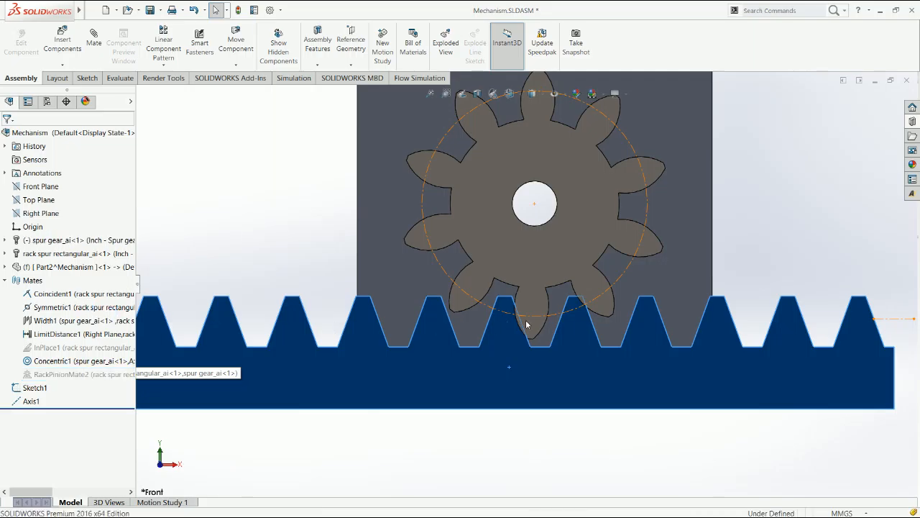
pyautogui.moveTo(535, 316); pyautogui.dragTo(550, 314)
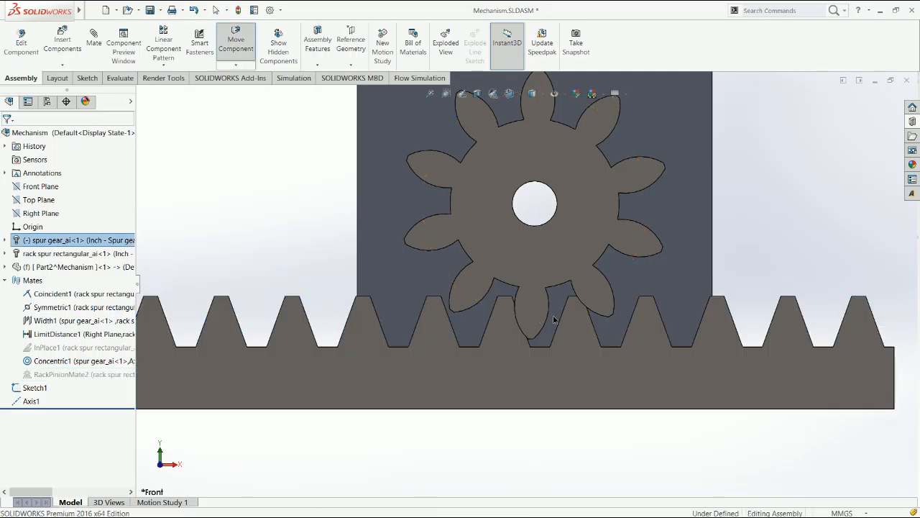
# Step: Rotate the gear against the rack using Move Component with Collision Detection limited to these two components and Stop at collision enabled
pyautogui.click(236, 44)
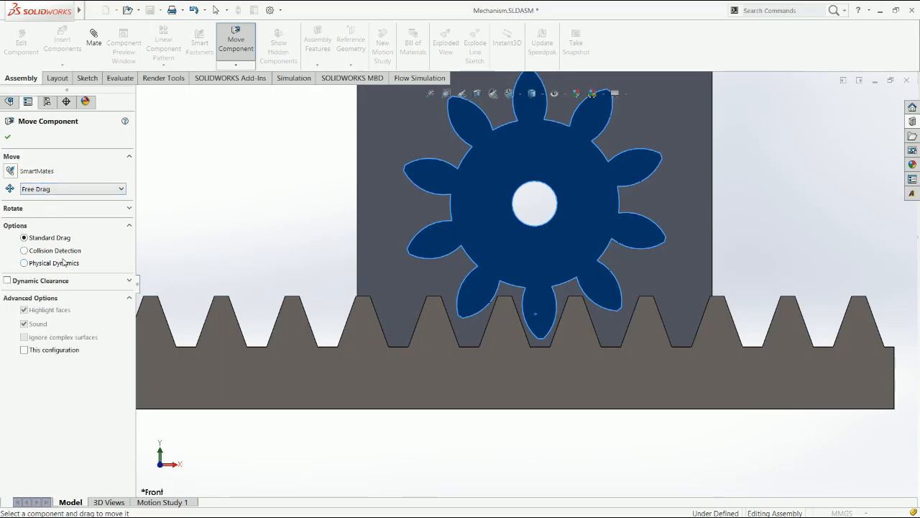
pyautogui.click(64, 252)
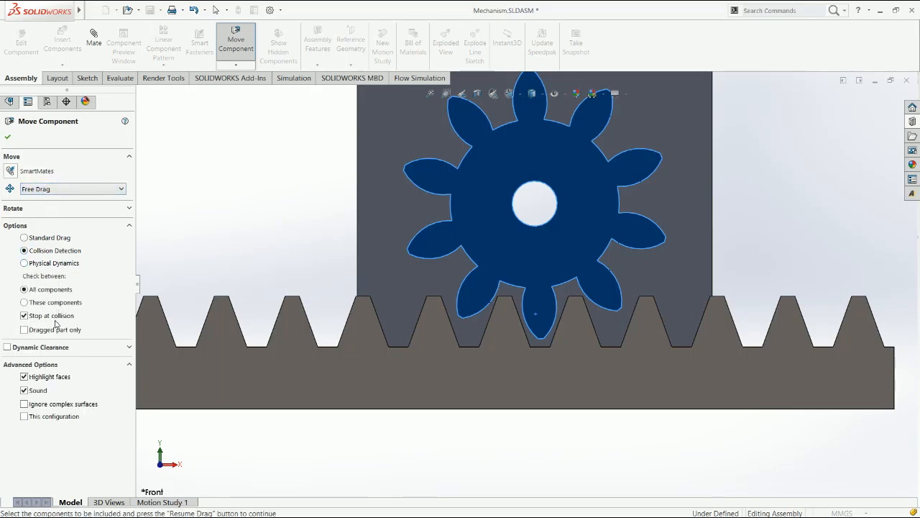
pyautogui.click(56, 303)
pyautogui.click(373, 357)
pyautogui.click(518, 260)
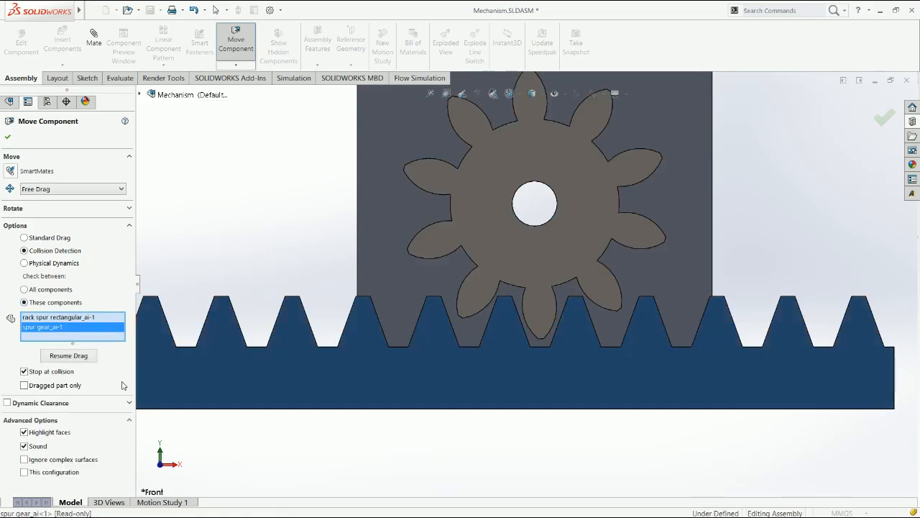
pyautogui.click(69, 356)
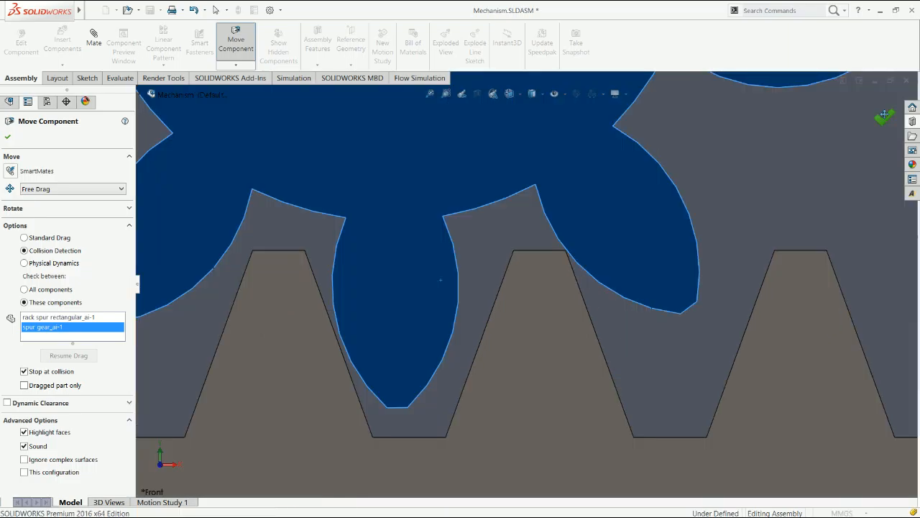
pyautogui.click(887, 117)
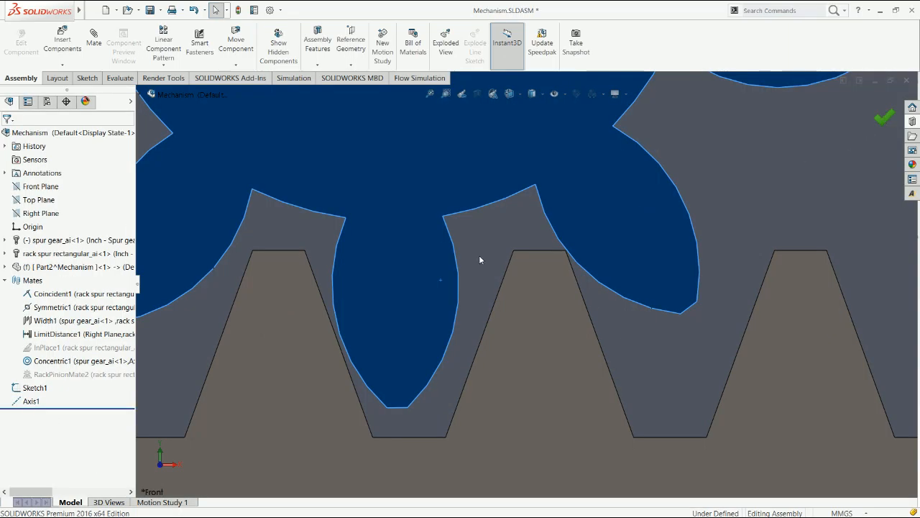
# Step: Unsuppress the RackPinionMate2 mate and try to slide the rack to test the mechanism
pyautogui.click(71, 379)
pyautogui.click(101, 310)
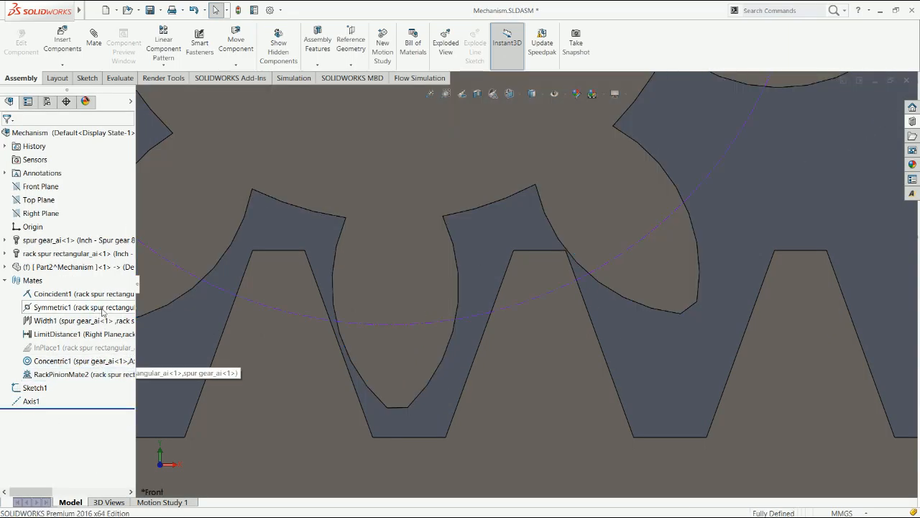
pyautogui.scroll(10, 435, 379)
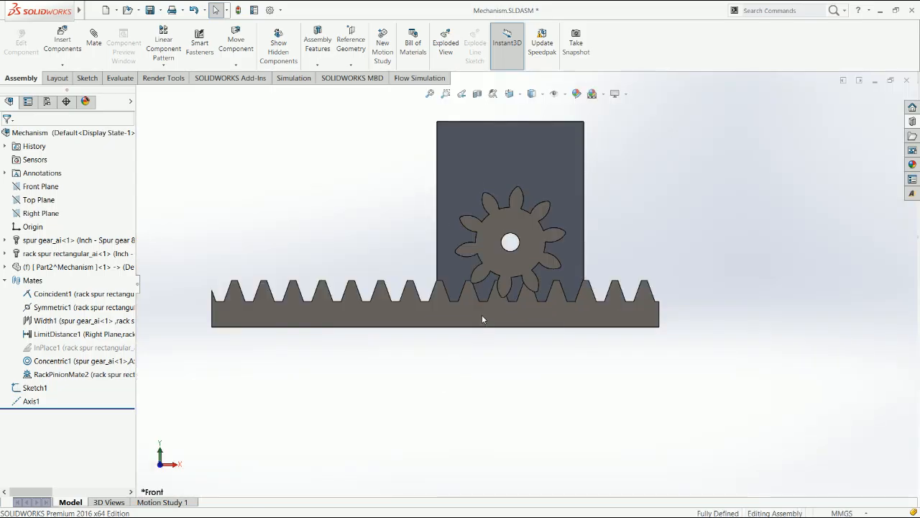
pyautogui.click(417, 313)
pyautogui.moveTo(543, 329); pyautogui.dragTo(652, 328)
# Step: Float the fixed back plate and move the gear to test how the assembly behaves
pyautogui.click(573, 203)
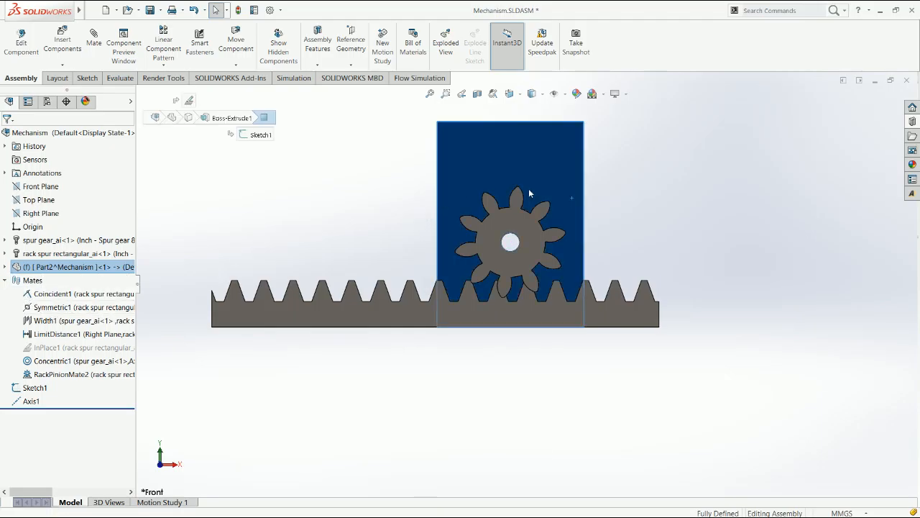
pyautogui.click(523, 240)
pyautogui.moveTo(521, 258); pyautogui.dragTo(552, 266)
pyautogui.press('Escape')
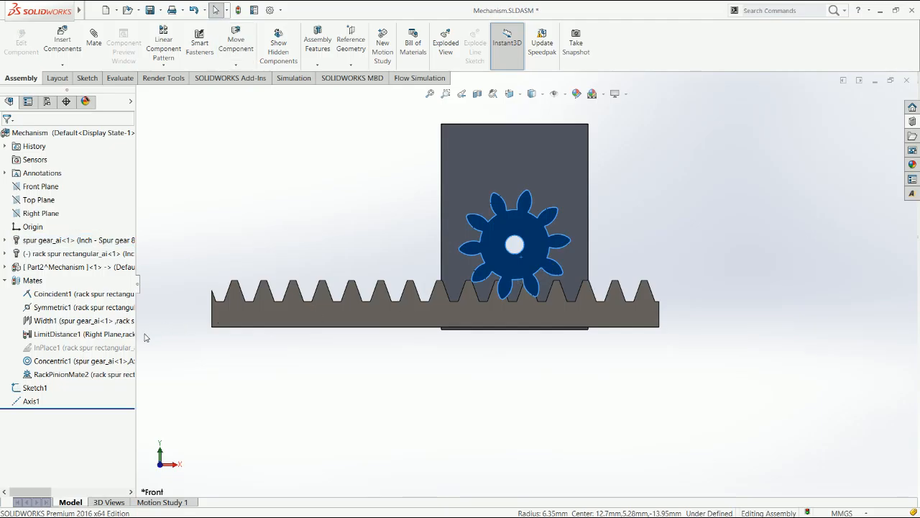
# Step: Unsuppress the InPlace1 mate and move the gear to test how the assembly responds
pyautogui.click(129, 348)
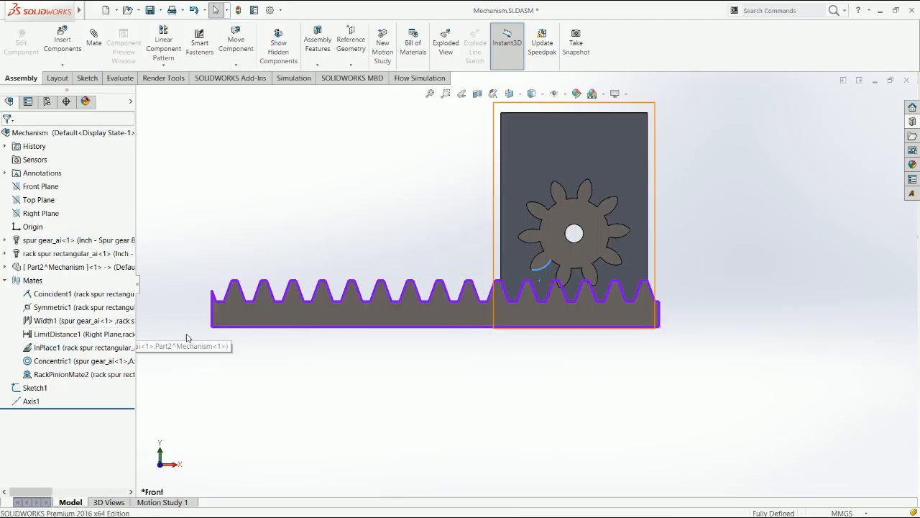
pyautogui.moveTo(537, 283)
pyautogui.mouseDown()
pyautogui.moveTo(547, 283)
pyautogui.moveTo(525, 273)
pyautogui.mouseUp()
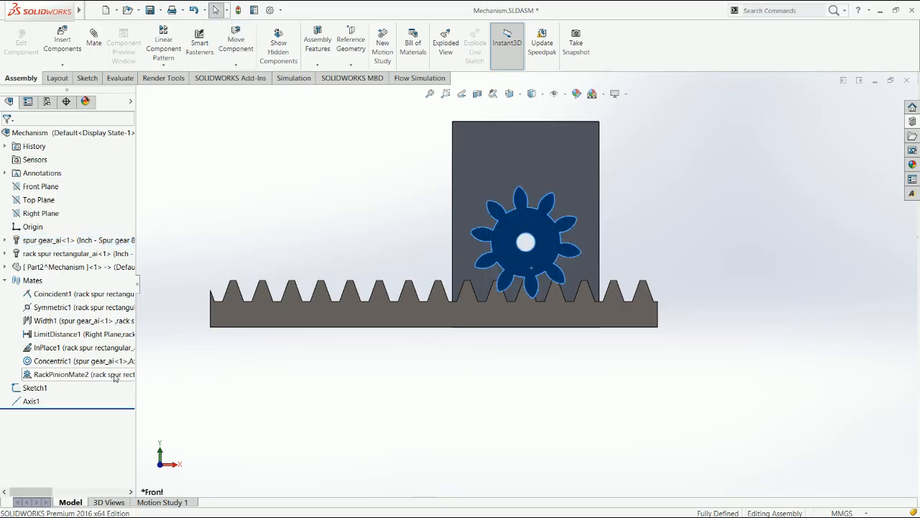
# Step: Try suppressing the RackPinionMate2 mate to turn the gear on its own, and undo the suppression
pyautogui.click(72, 374)
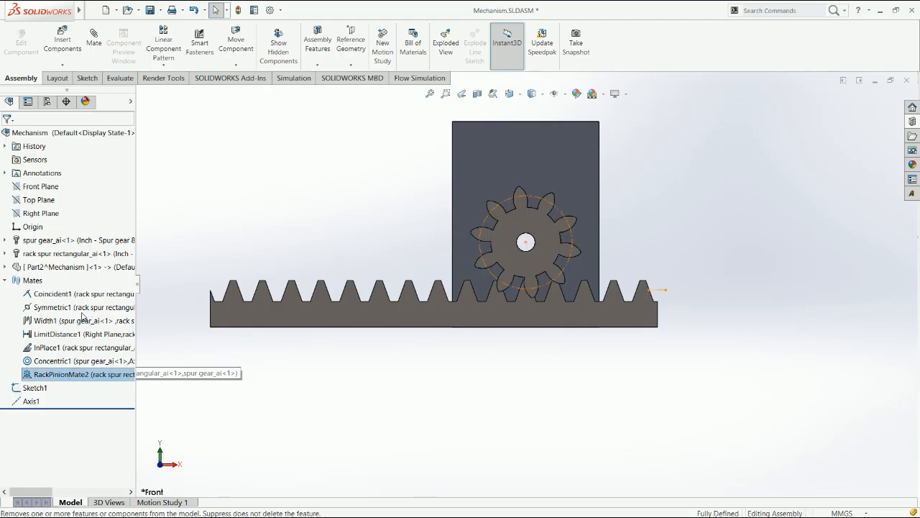
pyautogui.click(84, 317)
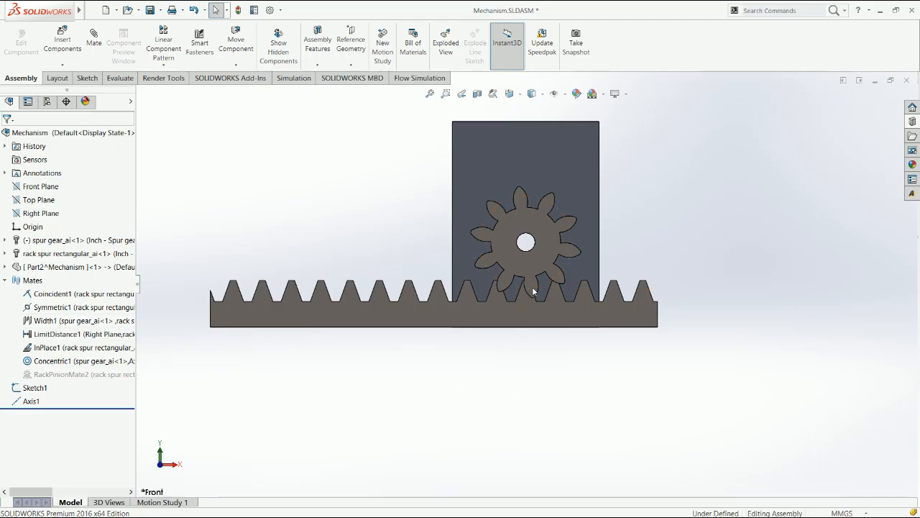
pyautogui.moveTo(532, 291)
pyautogui.mouseDown()
pyautogui.moveTo(542, 289)
pyautogui.moveTo(532, 297)
pyautogui.mouseUp()
pyautogui.hotkey('ctrl', 'z')
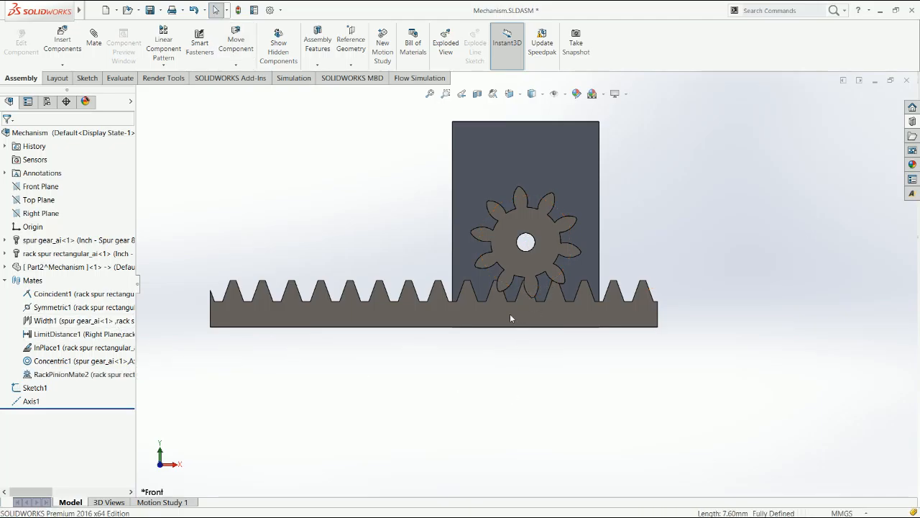
# Step: Display the dimensions of the RackPinionMate2 mate and slide the back plate sideways to check how the gear and rack follow
pyautogui.doubleClick(51, 378)
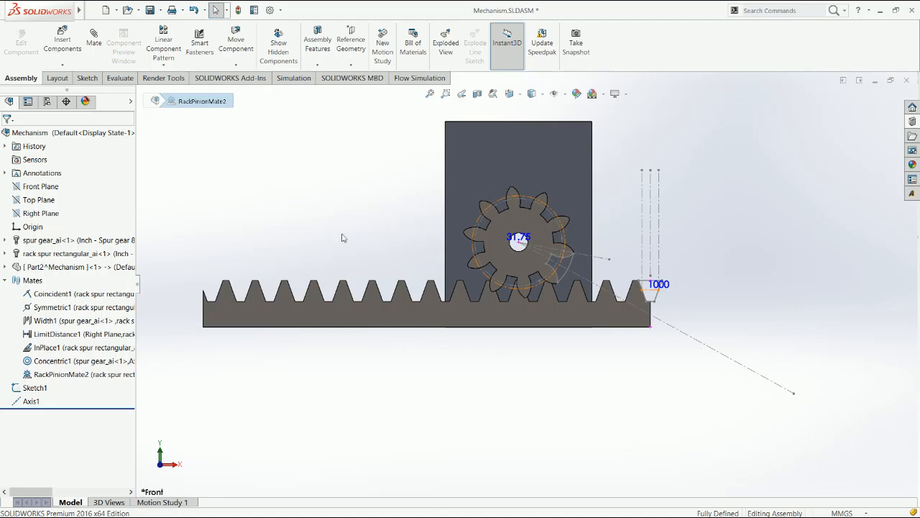
pyautogui.click(437, 201)
pyautogui.click(487, 185)
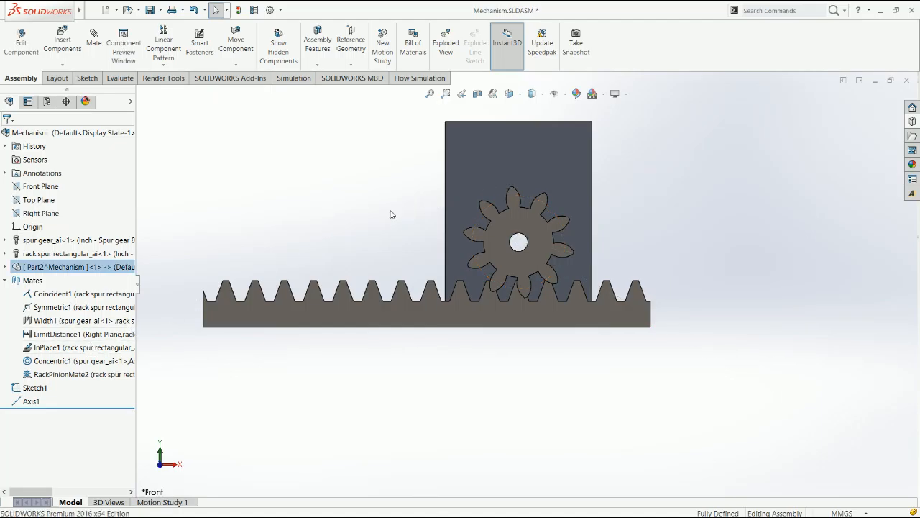
pyautogui.click(416, 228)
pyautogui.click(456, 180)
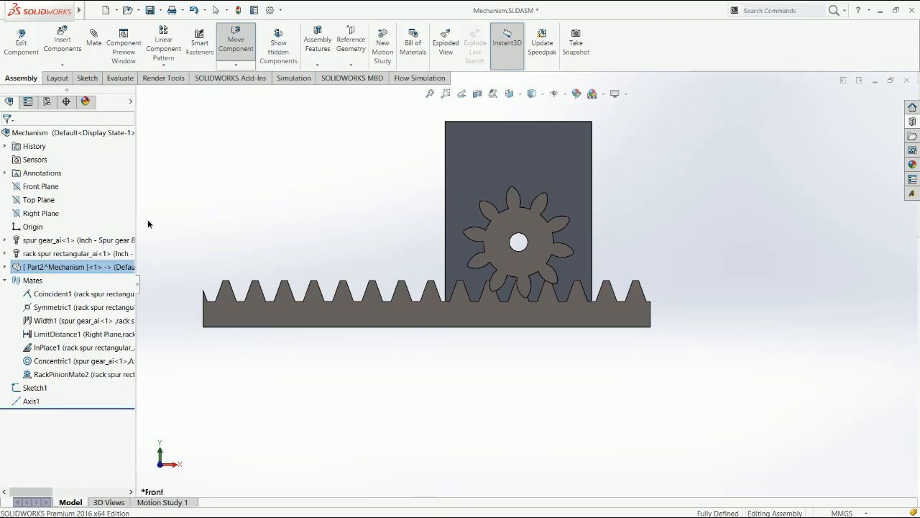
pyautogui.scroll(5, 378, 245)
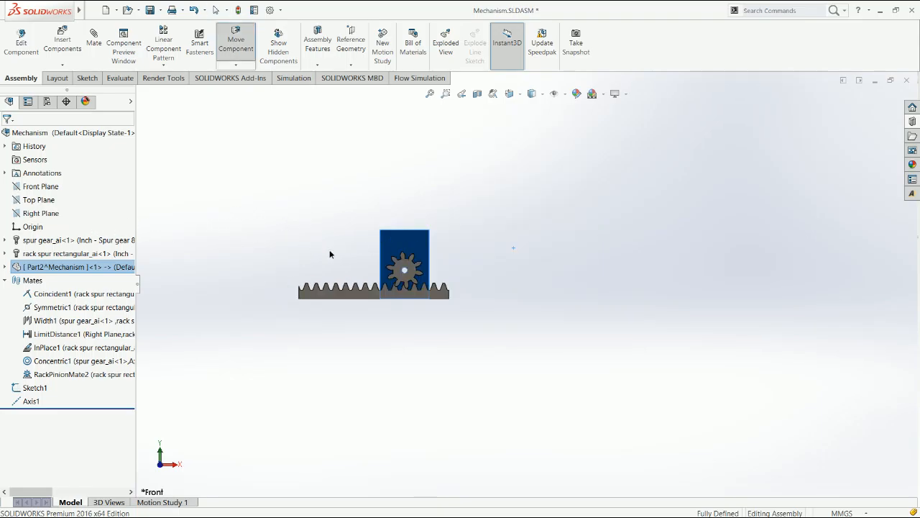
pyautogui.moveTo(299, 265); pyautogui.dragTo(624, 255)
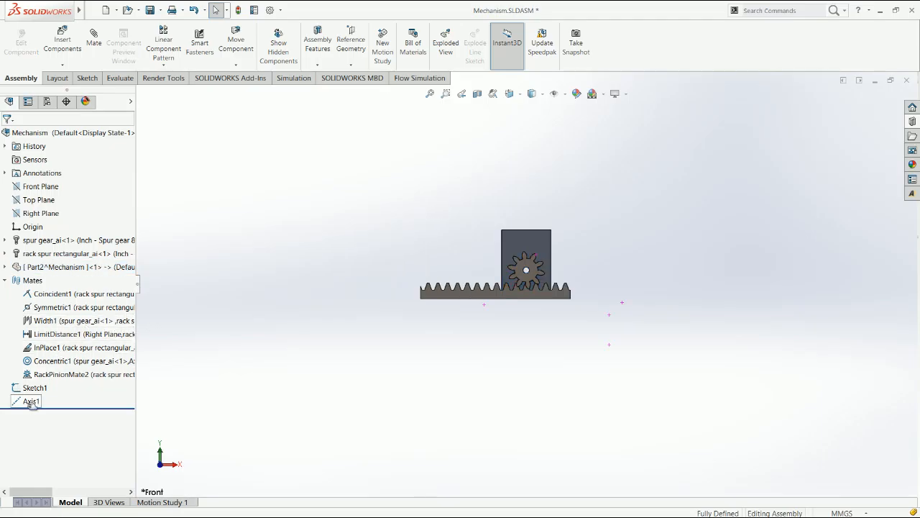
# Step: Show the component sketches and suppress the spur gear's Concentric1 mate
pyautogui.hotkey('ctrl', '7')
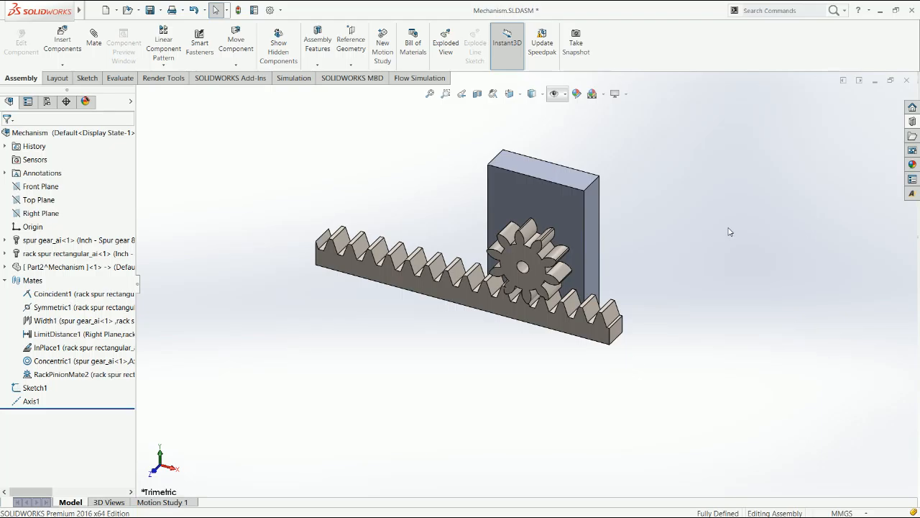
pyautogui.click(555, 211)
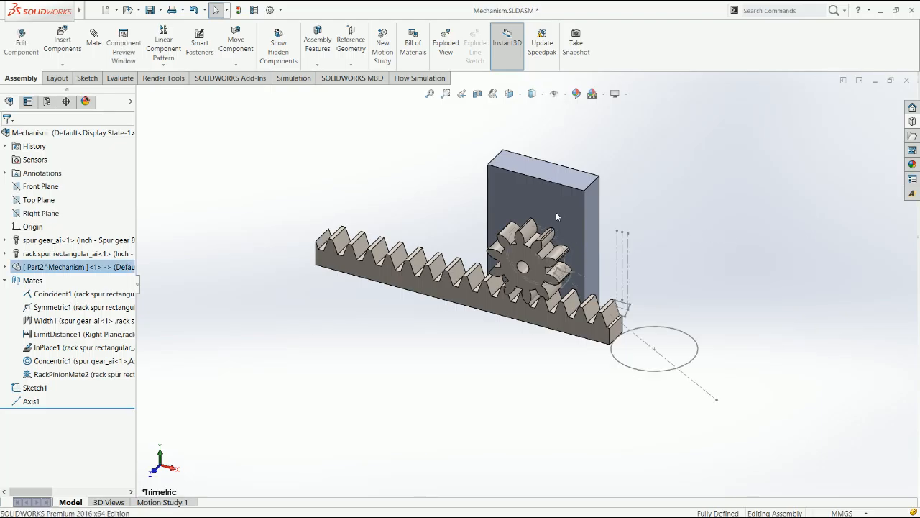
pyautogui.click(6, 241)
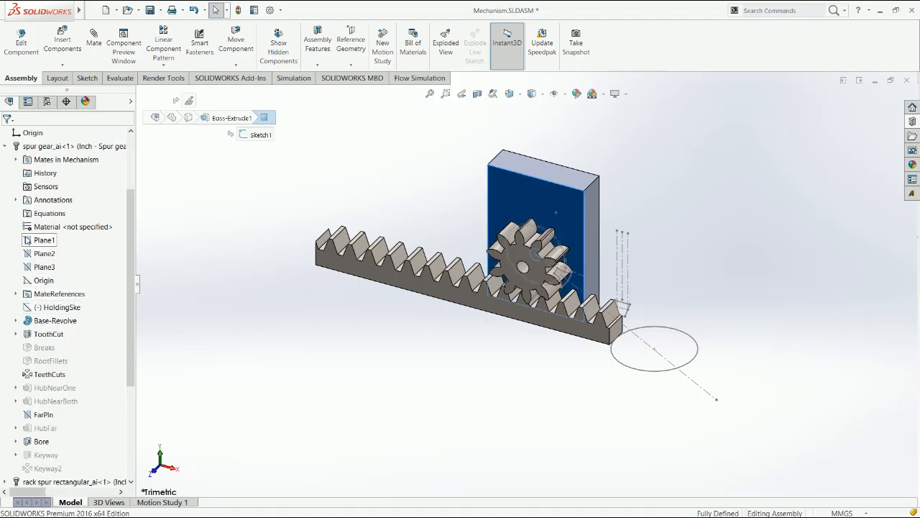
pyautogui.click(20, 161)
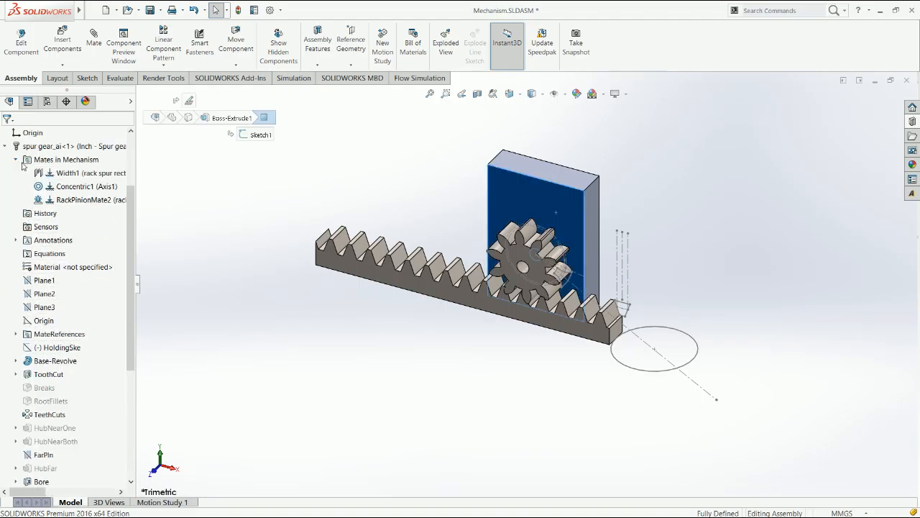
pyautogui.click(69, 187)
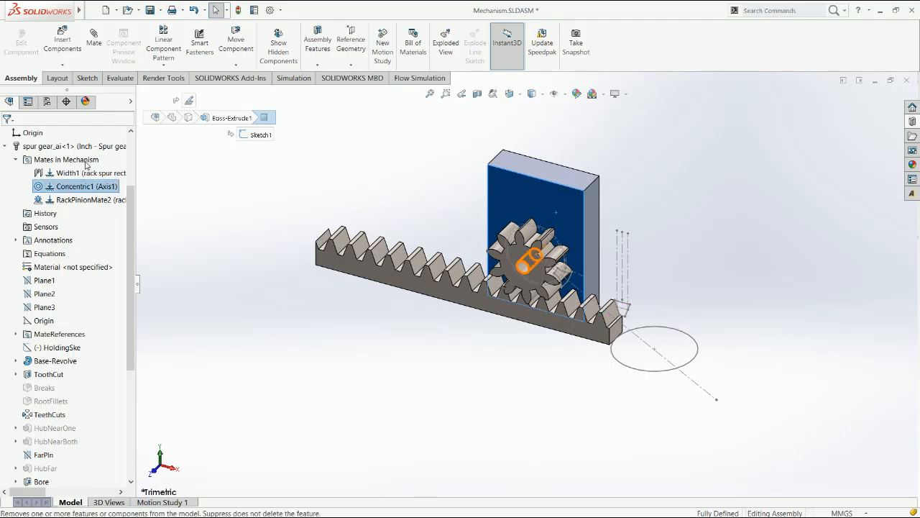
pyautogui.click(87, 167)
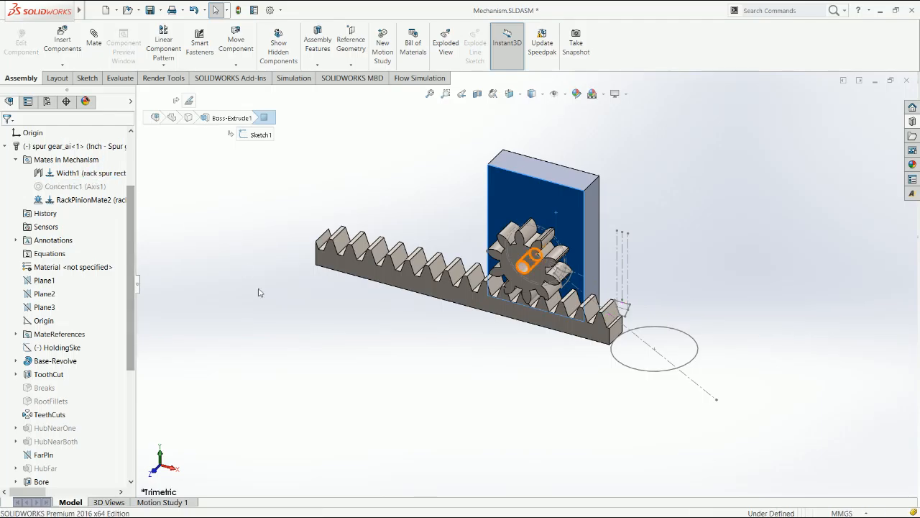
# Step: In the front view, move the freed spur gear up and away from the hole in the back plate
pyautogui.hotkey('ctrl', '1')
pyautogui.click(497, 263)
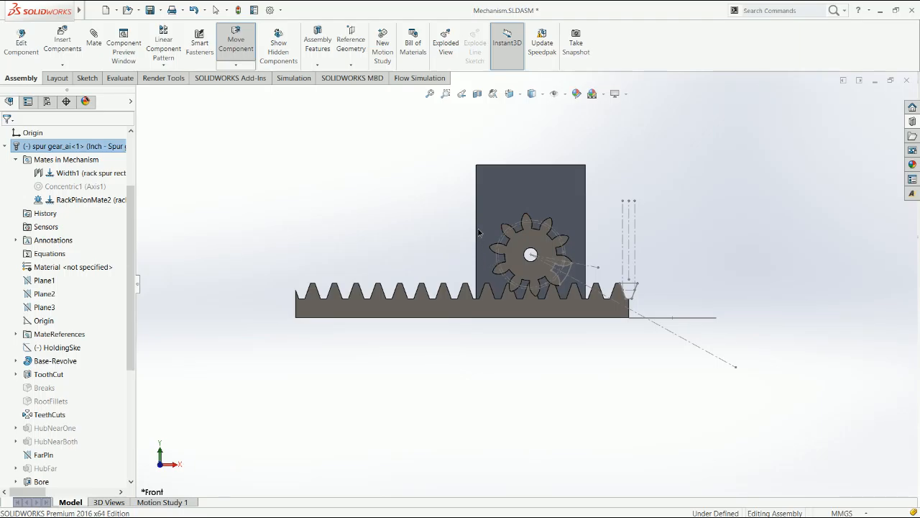
pyautogui.moveTo(478, 232); pyautogui.dragTo(468, 227)
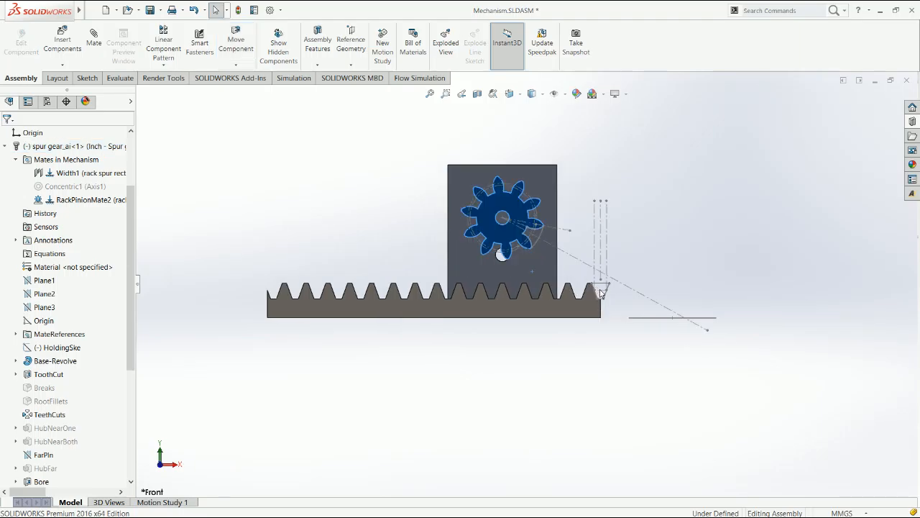
pyautogui.click(600, 292)
pyautogui.scroll(-5, 603, 291)
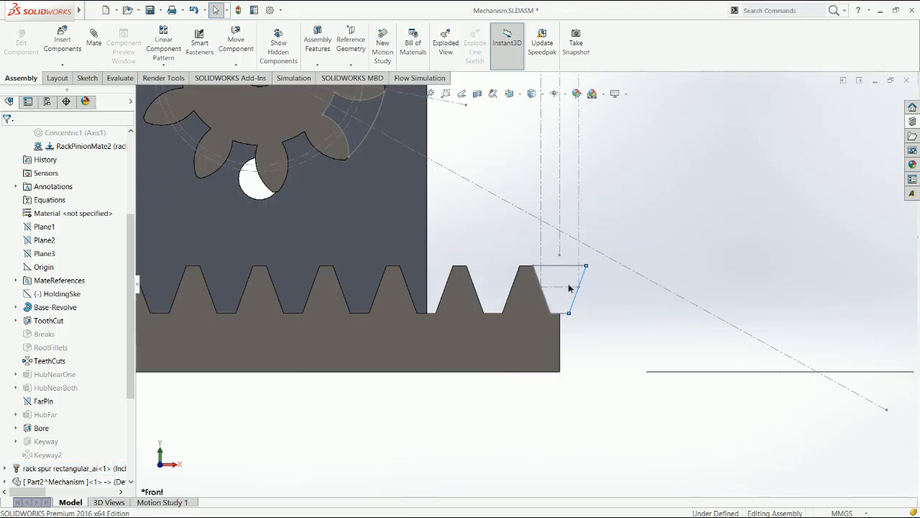
pyautogui.keyDown('ctrl'); pyautogui.click(302, 163); pyautogui.keyUp('ctrl')
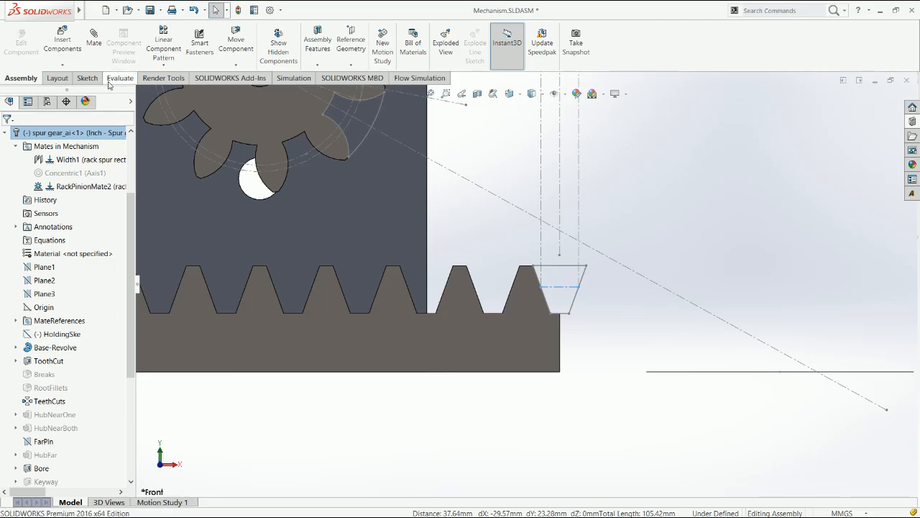
pyautogui.click(93, 37)
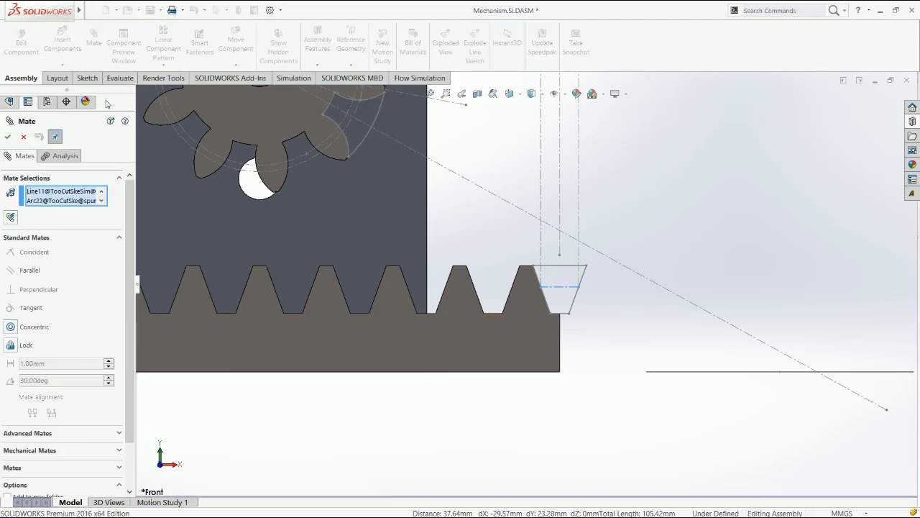
pyautogui.press('Escape')
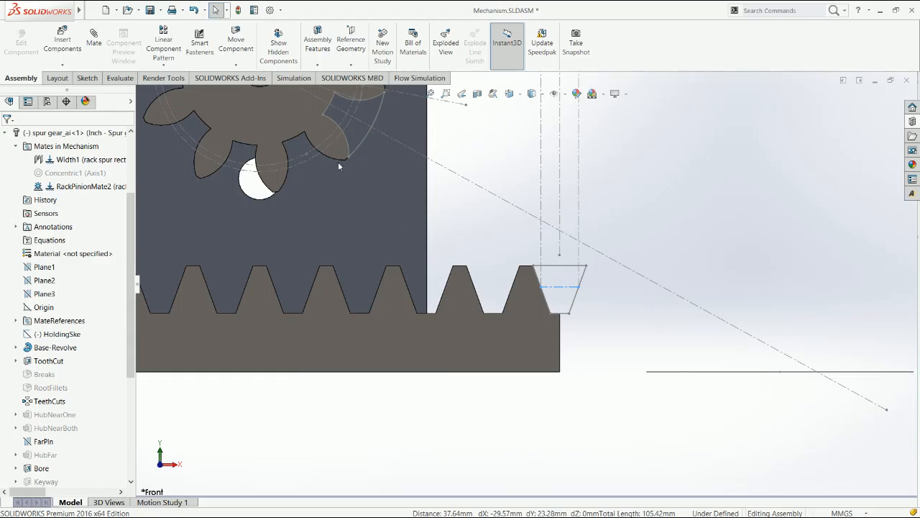
pyautogui.click(297, 161)
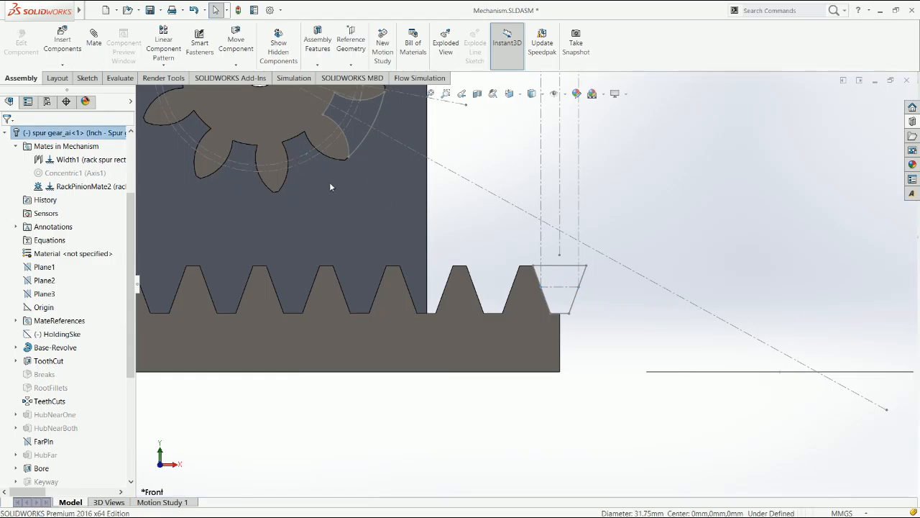
pyautogui.press('Escape')
# Step: Suppress the RackPinionMate2 mate so the spur gear can be positioned independently of the rack
pyautogui.moveTo(275, 133); pyautogui.dragTo(300, 176)
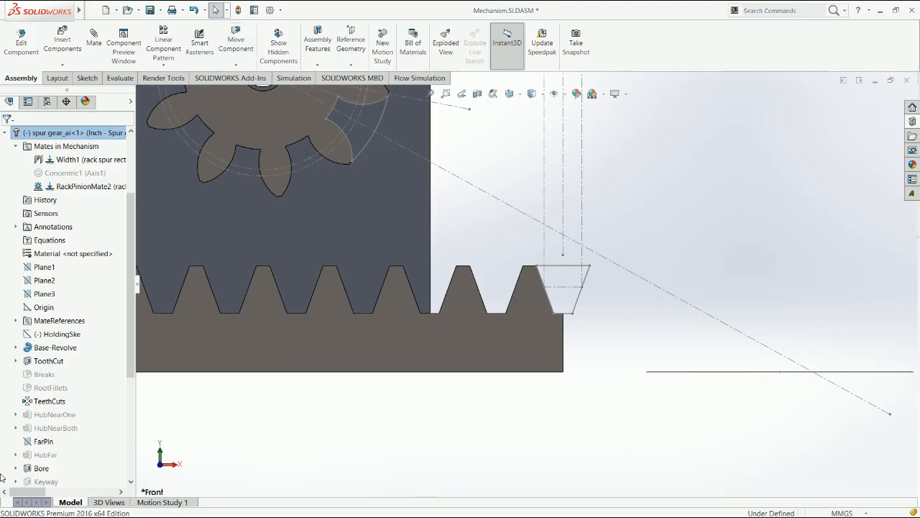
pyautogui.scroll(-5, 62, 433)
pyautogui.click(69, 441)
pyautogui.click(86, 422)
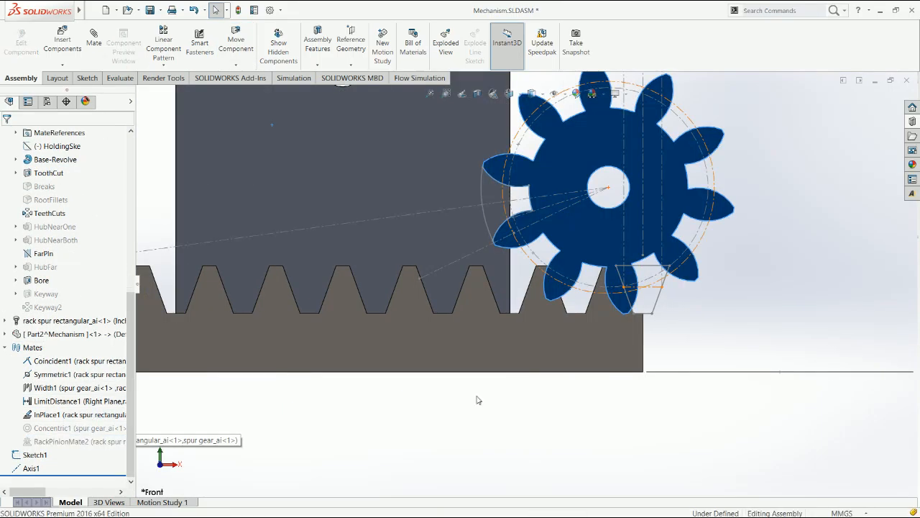
# Step: Move the back plate and gear over the rack's right end, fitting the lowest gear tooth inside the sketched tooth gap
pyautogui.moveTo(594, 240); pyautogui.dragTo(637, 200)
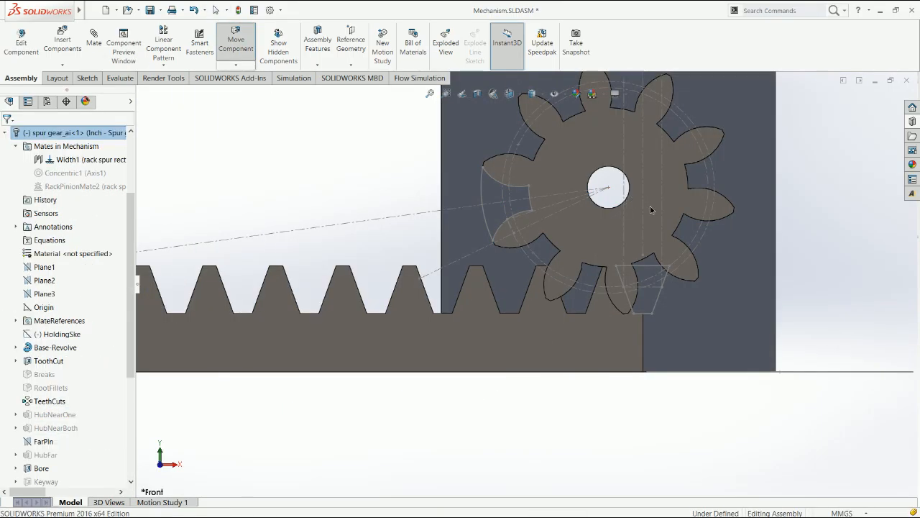
pyautogui.press('Escape')
pyautogui.press('Escape')
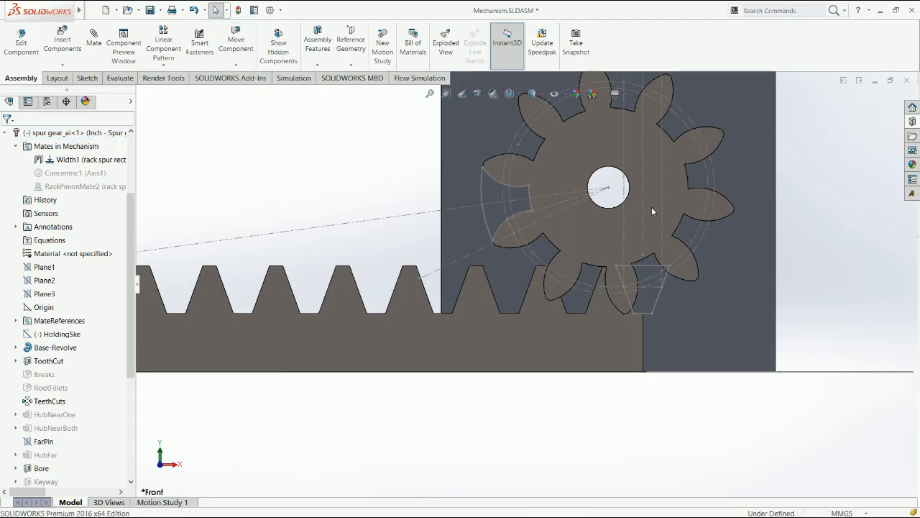
pyautogui.moveTo(635, 286)
pyautogui.mouseDown()
pyautogui.moveTo(634, 239)
pyautogui.moveTo(601, 225)
pyautogui.mouseUp()
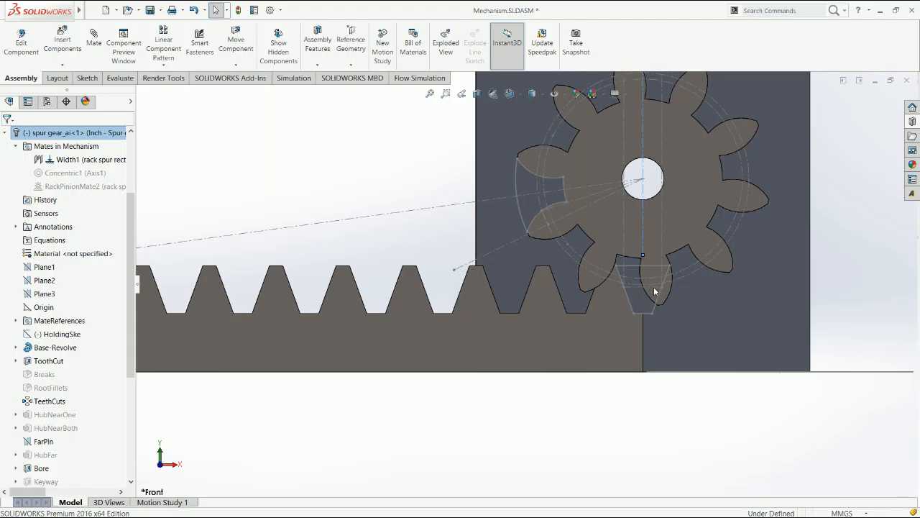
pyautogui.moveTo(654, 291); pyautogui.dragTo(671, 278)
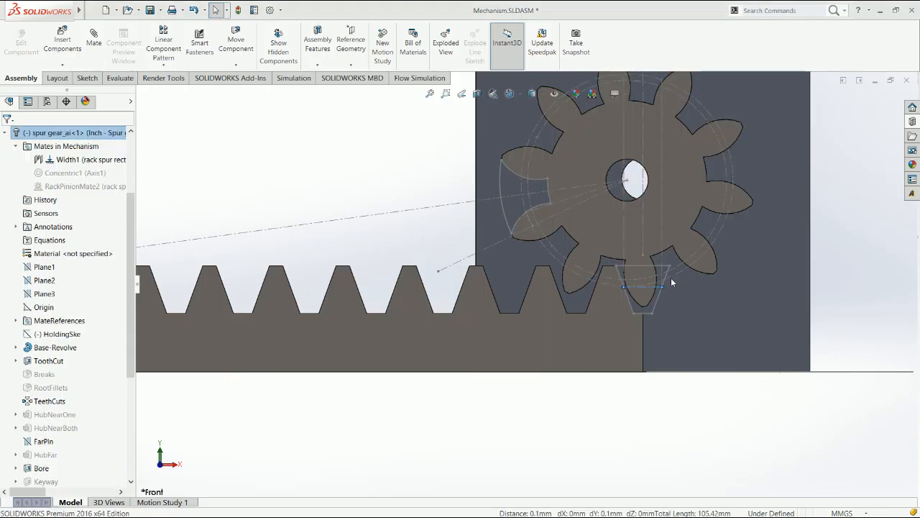
# Step: Move the spur gear and back plate to the rack's left end, keeping the gear raised clear of the rack teeth
pyautogui.click(368, 185)
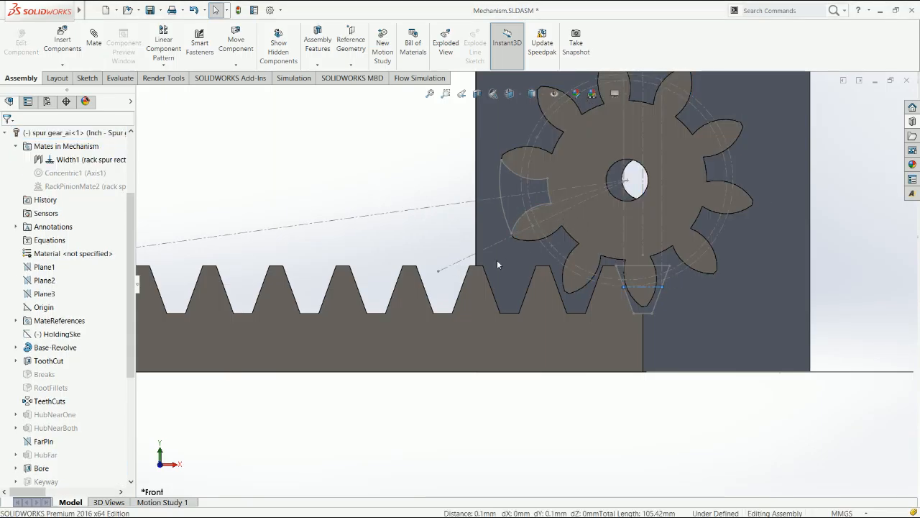
pyautogui.scroll(4, 274, 281)
pyautogui.moveTo(258, 278); pyautogui.dragTo(335, 333)
pyautogui.moveTo(609, 249); pyautogui.dragTo(464, 220)
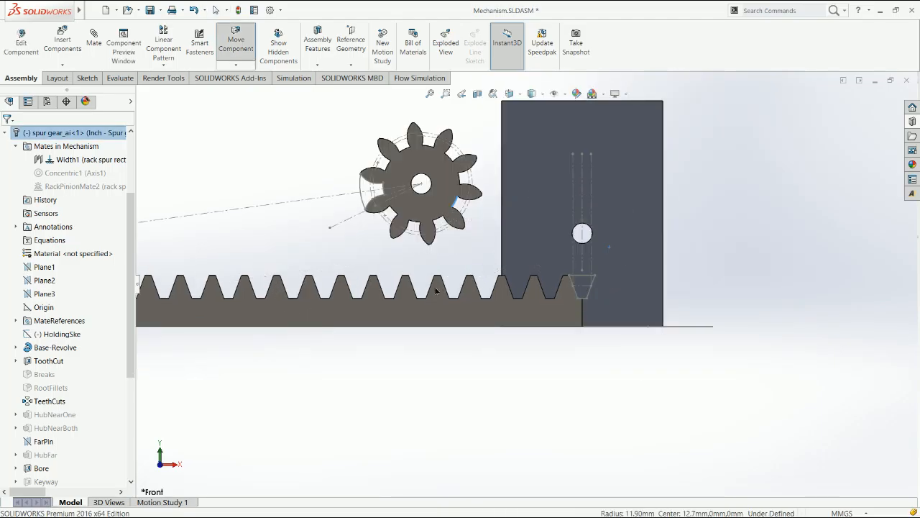
pyautogui.press('Escape')
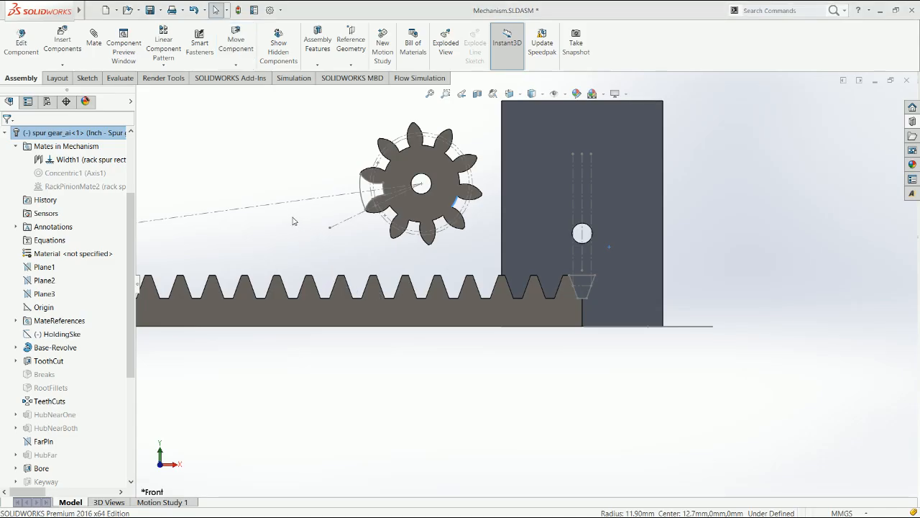
pyautogui.press('Escape')
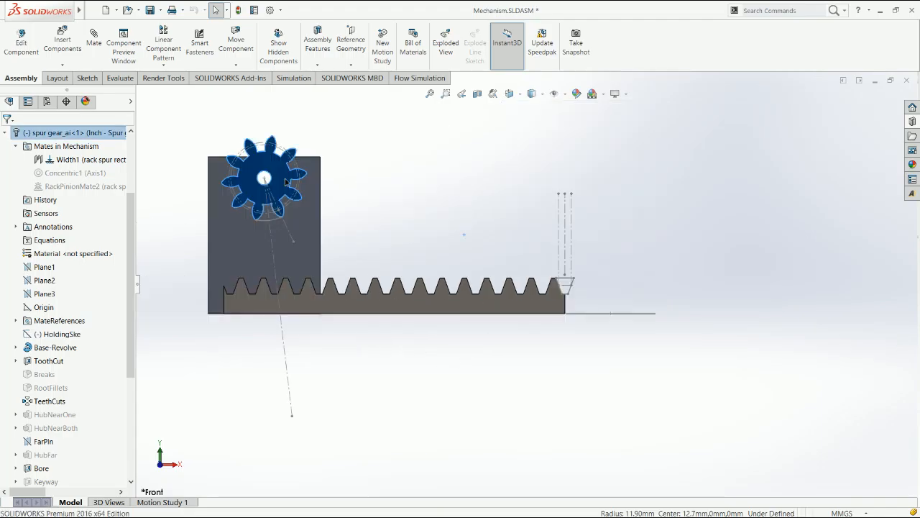
pyautogui.moveTo(285, 182); pyautogui.dragTo(303, 185)
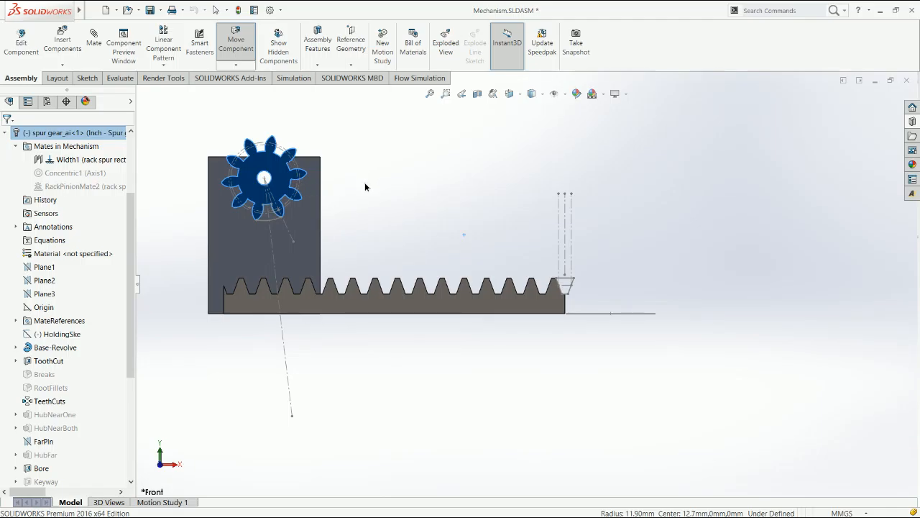
pyautogui.press('Escape')
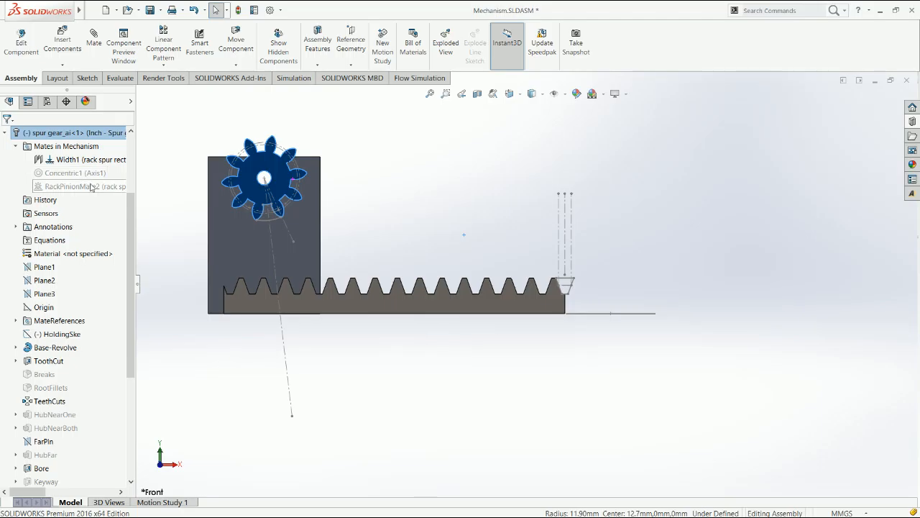
# Step: Delete the suppressed RackPinionMate2 and Concentric1 mates from the spur gear
pyautogui.click(91, 187)
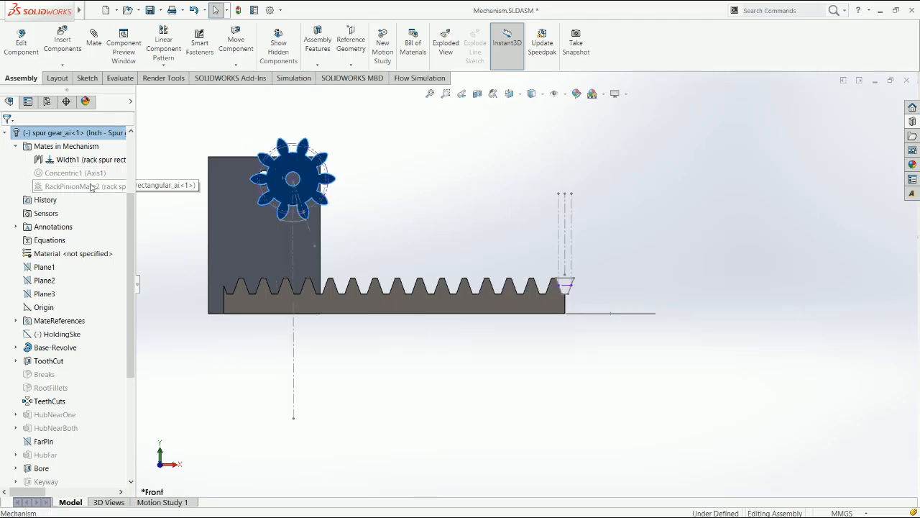
pyautogui.press('Delete')
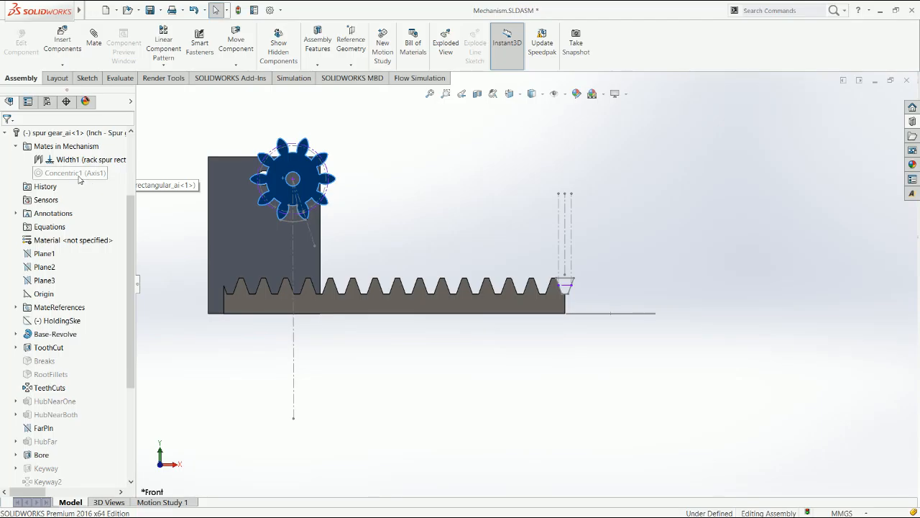
pyautogui.click(70, 174)
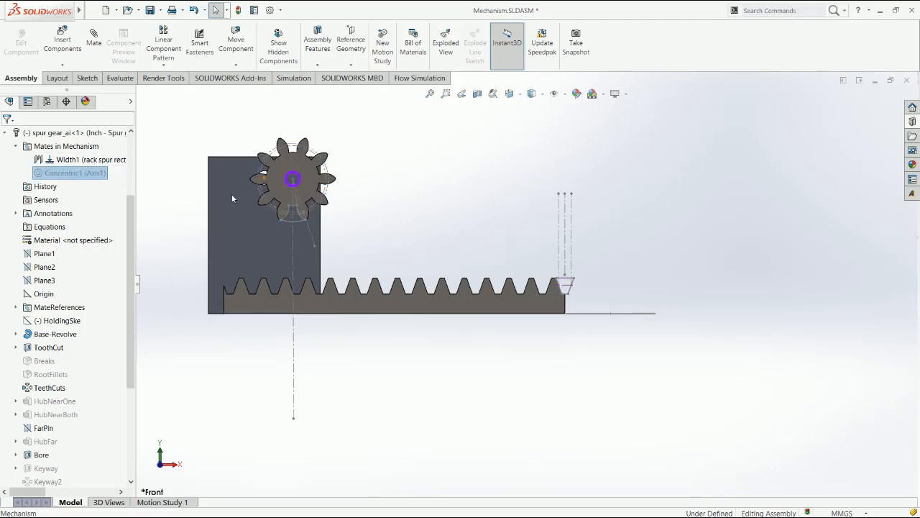
pyautogui.press('Delete')
# Step: Lower the gear near the rack's left end and add a symmetric mate centering two rack tooth flanks about the gear's Plane1
pyautogui.click(309, 196)
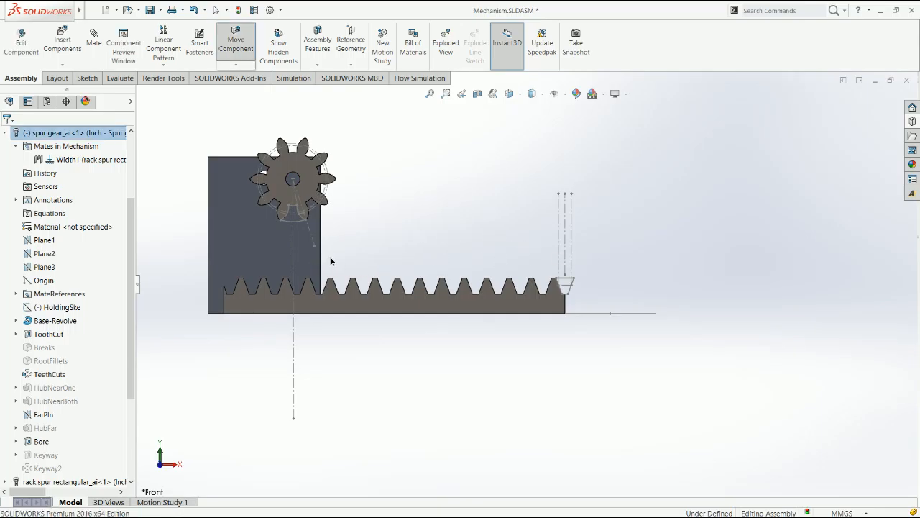
pyautogui.press('Escape')
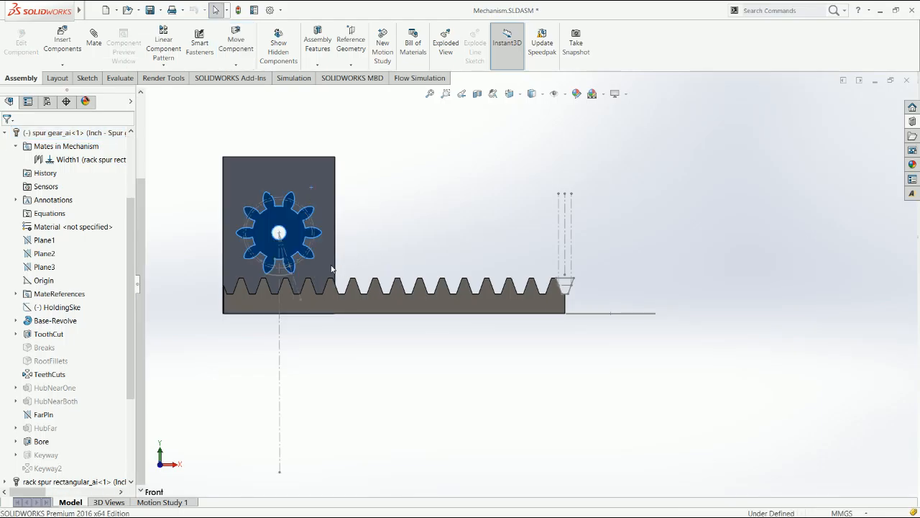
pyautogui.click(14, 146)
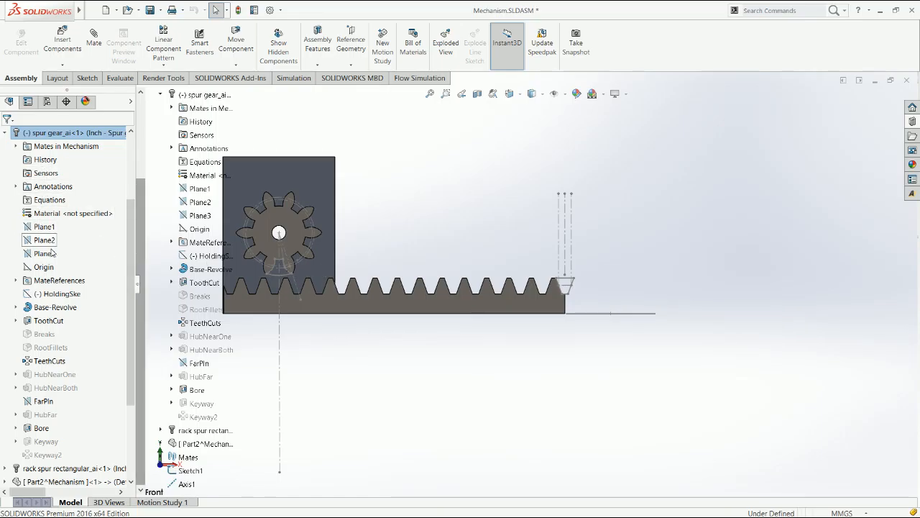
pyautogui.click(44, 227)
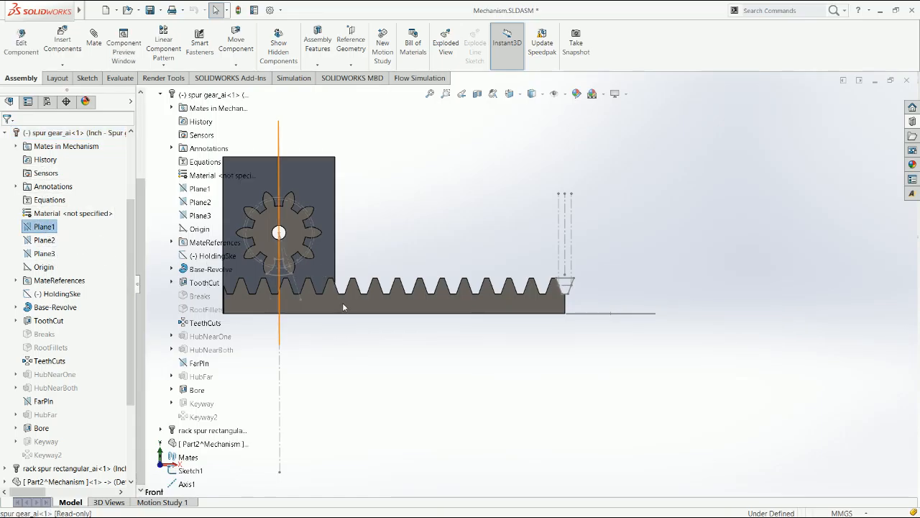
pyautogui.scroll(-1, 350, 331)
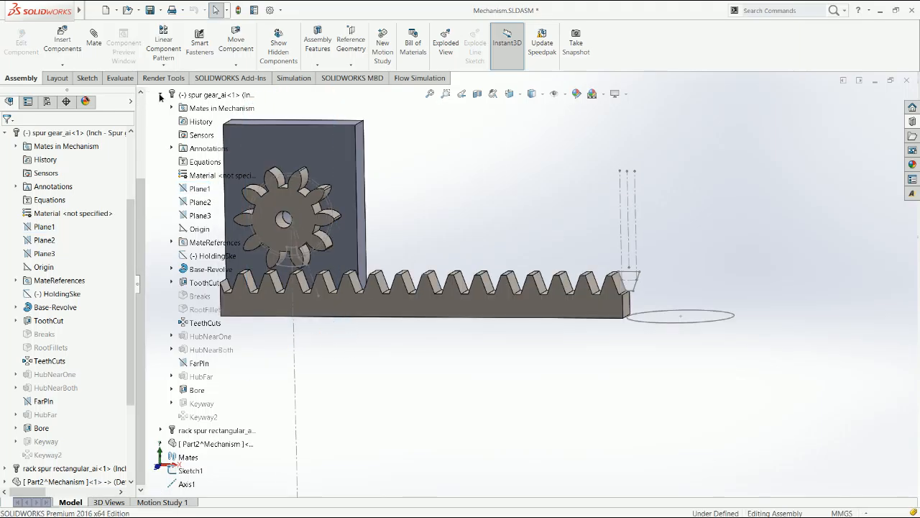
pyautogui.click(161, 95)
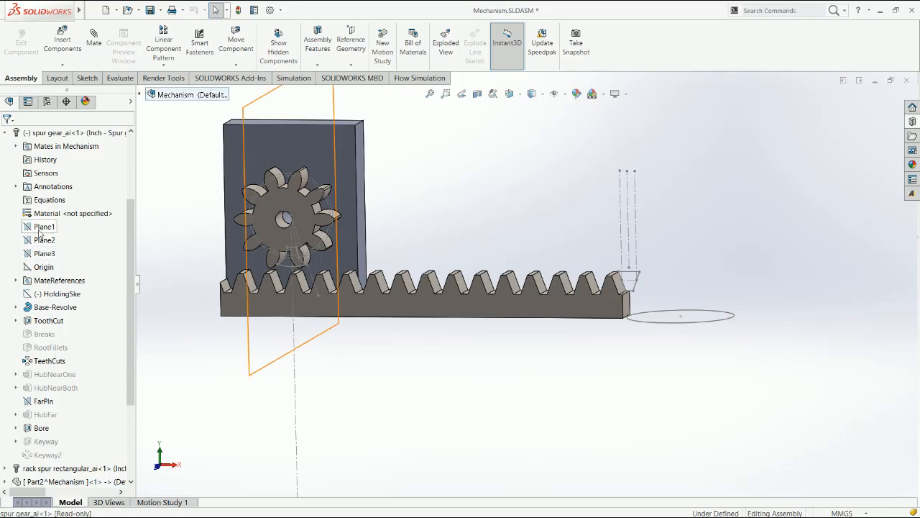
pyautogui.click(39, 227)
pyautogui.scroll(-5, 328, 283)
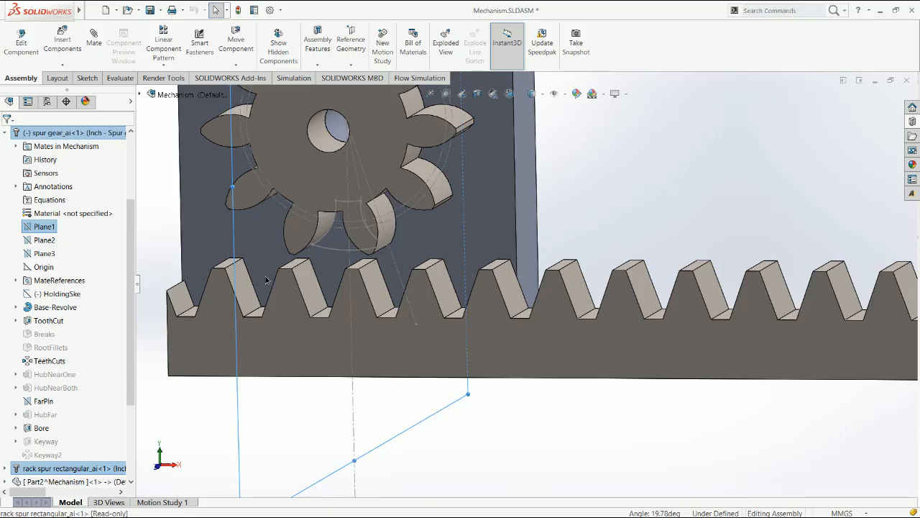
pyautogui.moveTo(267, 281); pyautogui.dragTo(304, 280, button='middle')
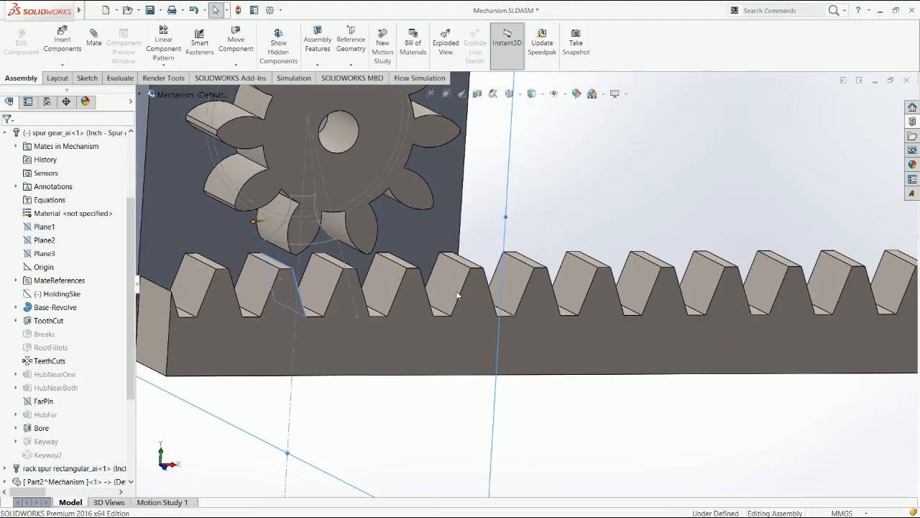
# Step: In the front view, move the spur gear slightly down toward the rack teeth
pyautogui.hotkey('ctrl', '1')
pyautogui.click(386, 230)
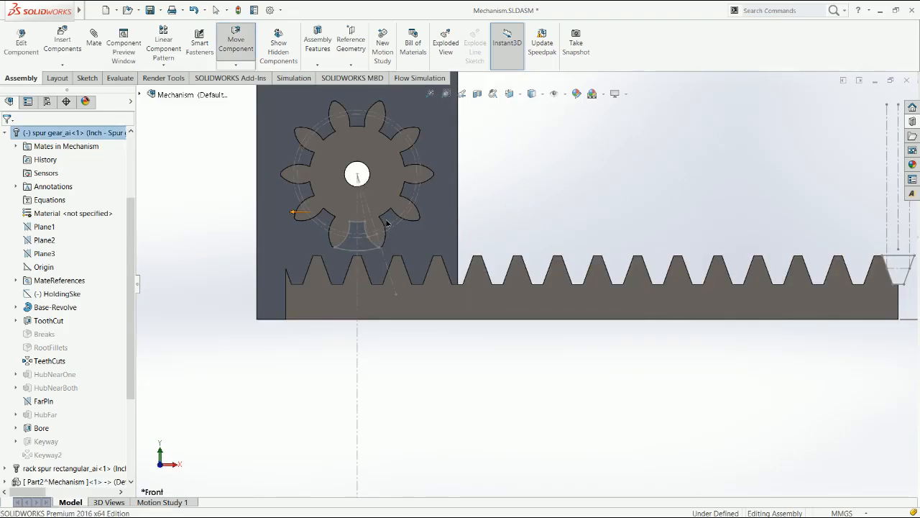
pyautogui.moveTo(386, 222); pyautogui.dragTo(388, 230)
# Step: Fix the rack component in place in the assembly
pyautogui.moveTo(708, 291); pyautogui.dragTo(642, 306)
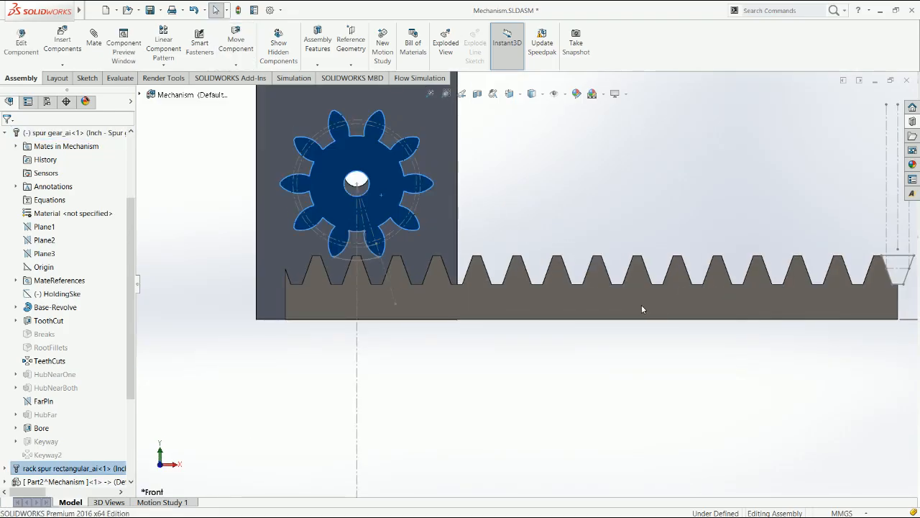
pyautogui.press('f')
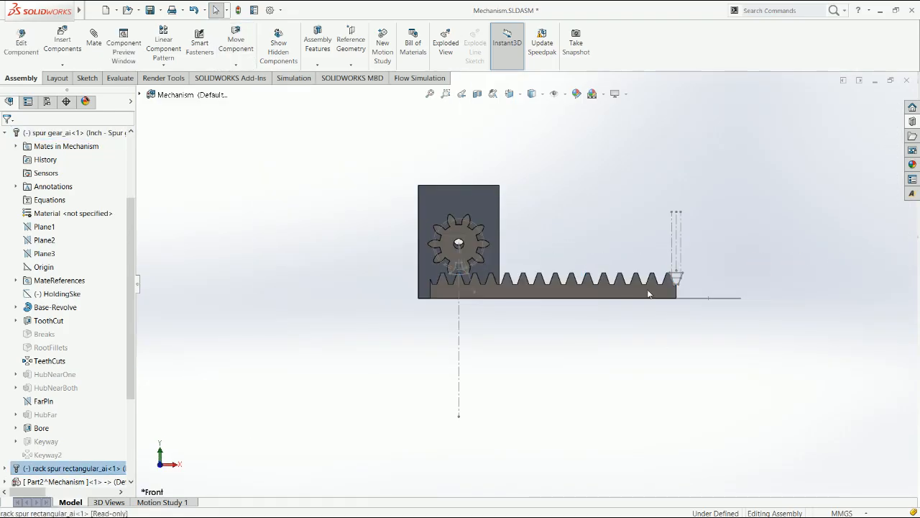
pyautogui.rightClick(648, 293)
pyautogui.click(635, 335)
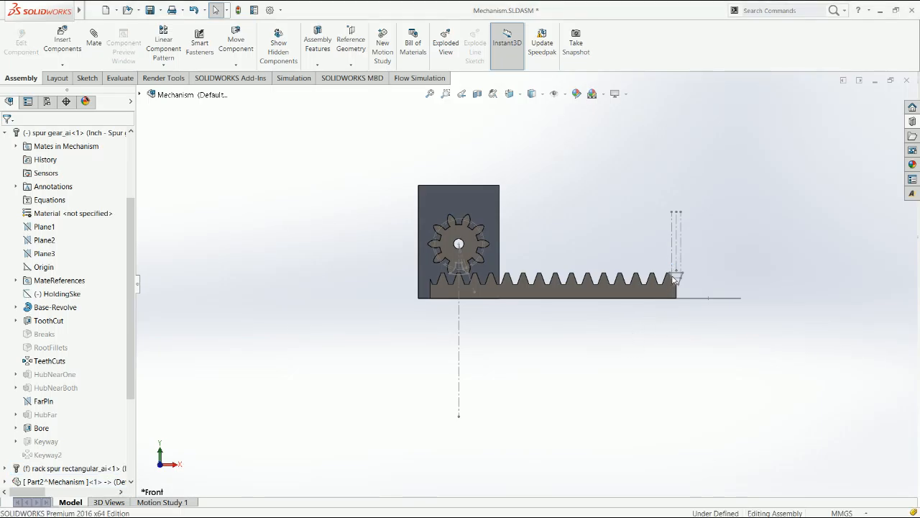
# Step: Lower the spur gear further so its two lowest teeth straddle the rack tooth beneath its center
pyautogui.scroll(-3, 645, 286)
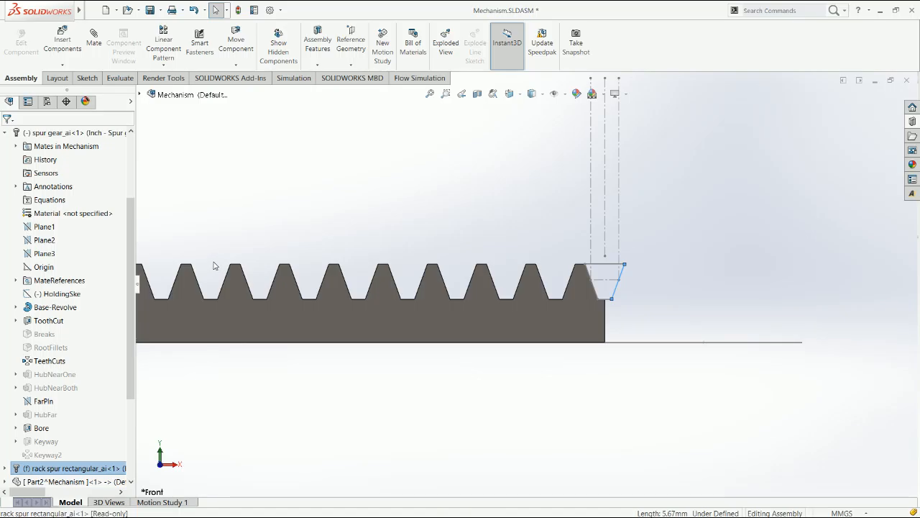
pyautogui.scroll(2, 214, 266)
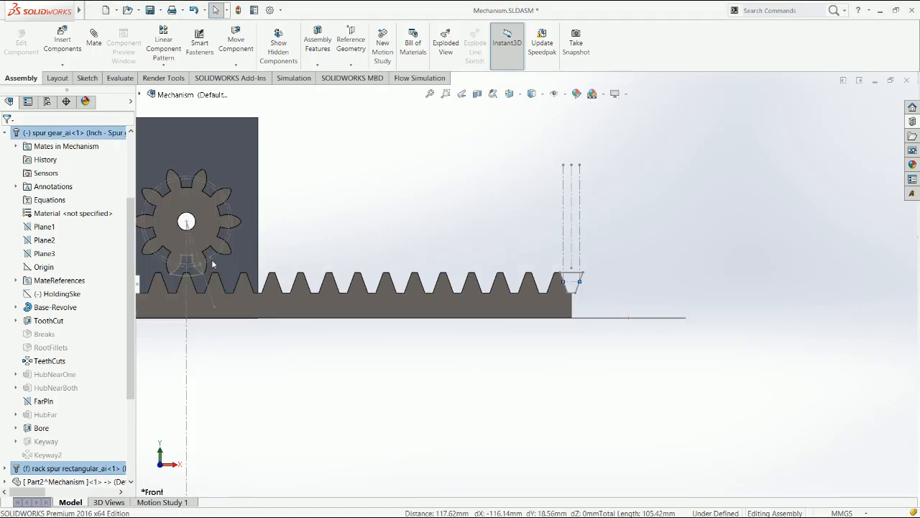
pyautogui.click(208, 265)
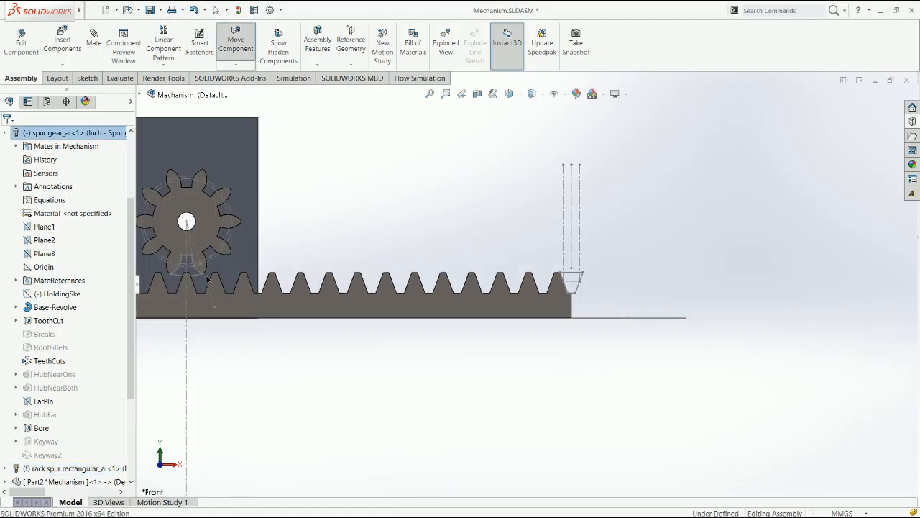
pyautogui.moveTo(208, 282); pyautogui.dragTo(209, 284)
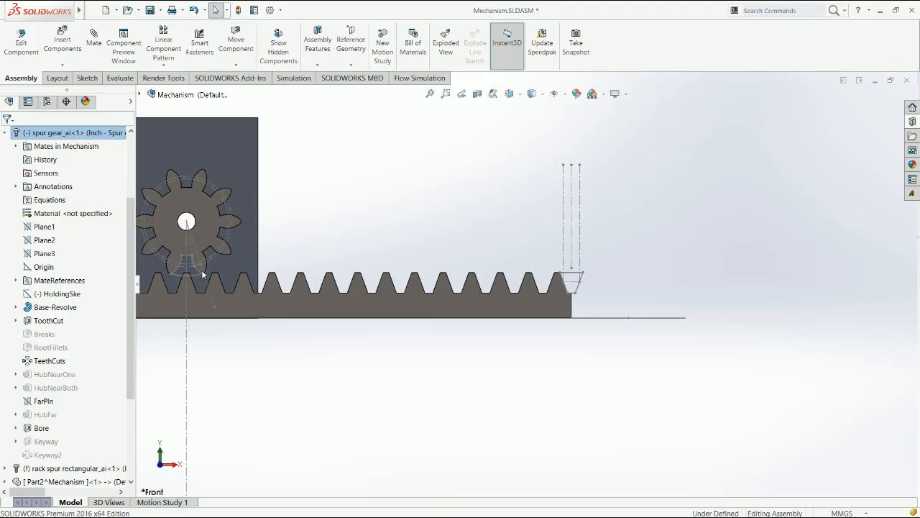
pyautogui.scroll(-3, 272, 270)
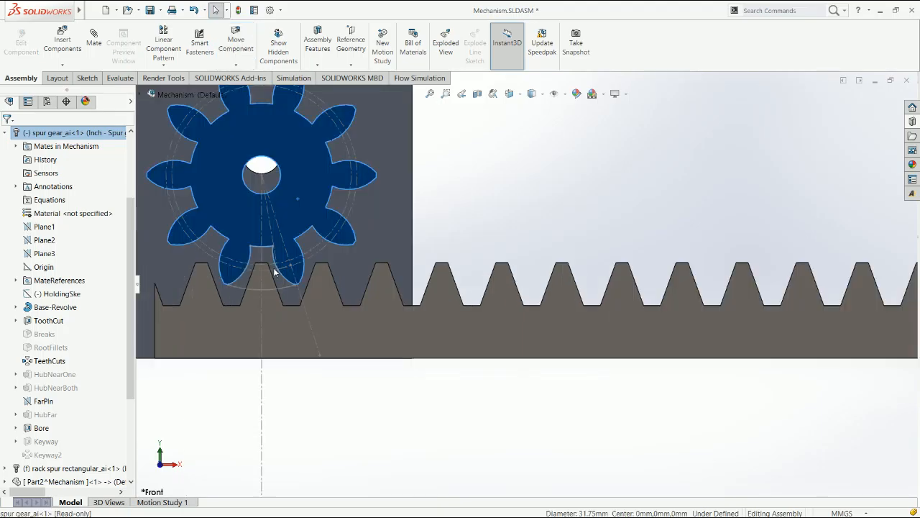
pyautogui.click(317, 371)
# Step: On the Front Plane, sketch a horizontal pitch line about 187 mm long from the rack's tooth-gap sketch past the back plate
pyautogui.scroll(-3, 109, 429)
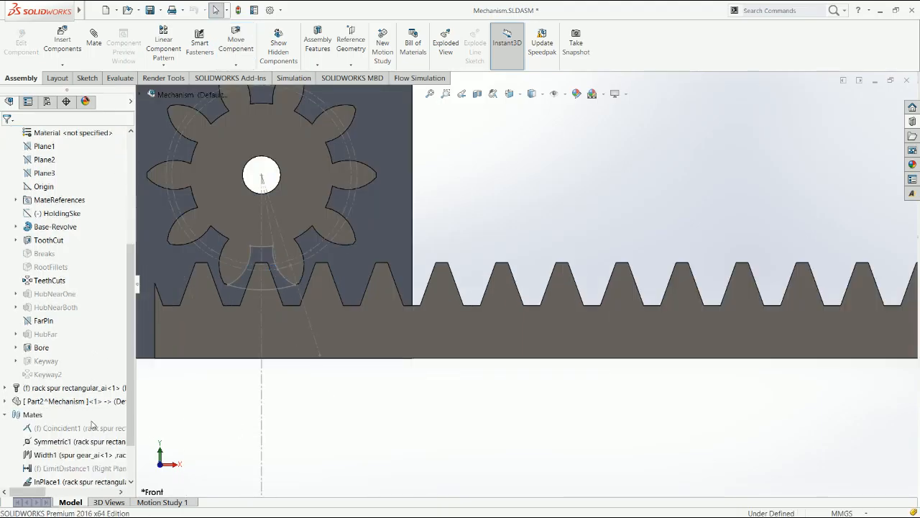
pyautogui.scroll(6, 43, 203)
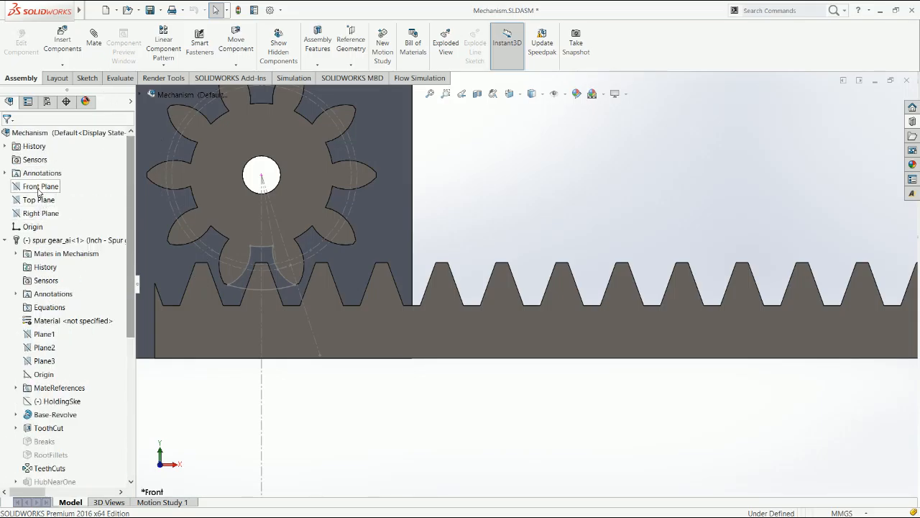
pyautogui.click(40, 186)
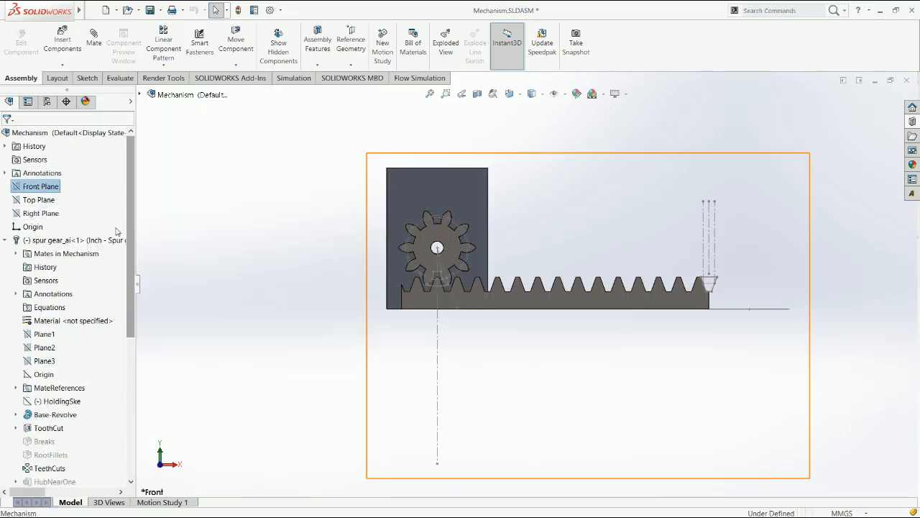
pyautogui.click(86, 78)
pyautogui.click(13, 39)
pyautogui.press('l')
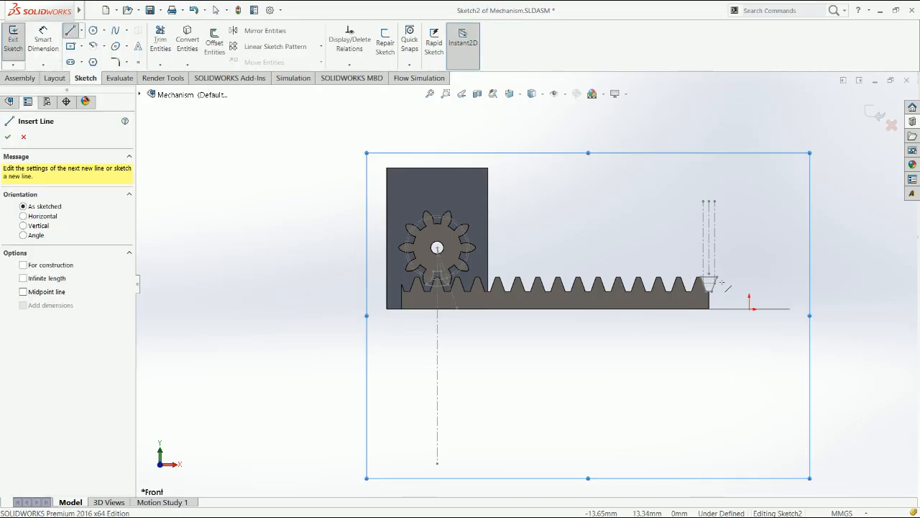
pyautogui.moveTo(715, 283); pyautogui.dragTo(339, 284)
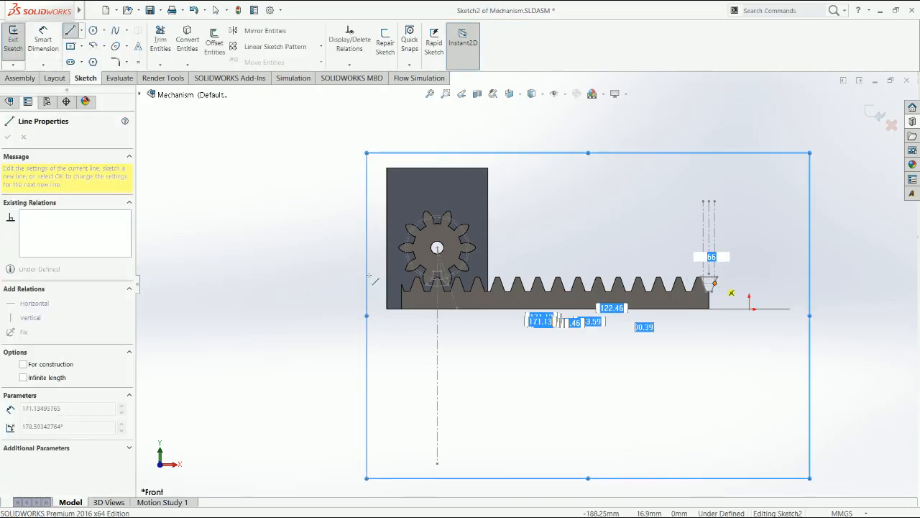
pyautogui.press('Escape')
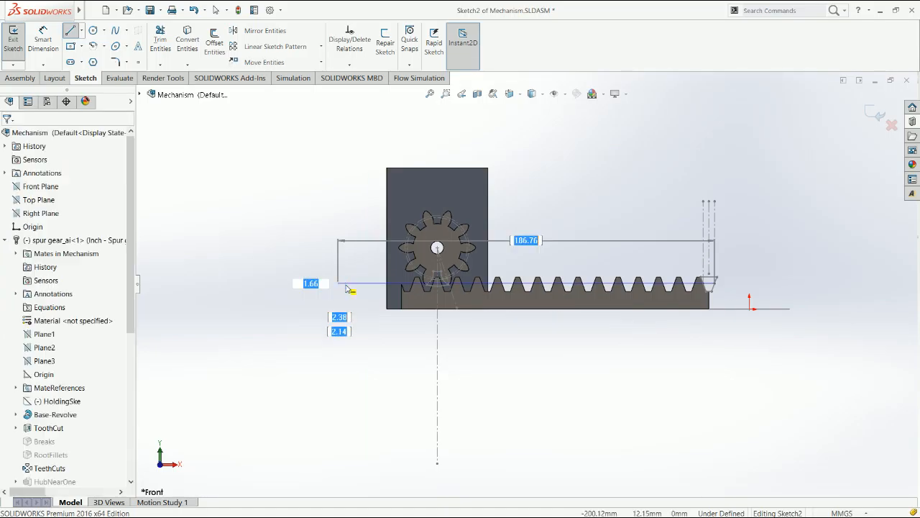
pyautogui.doubleClick(601, 233)
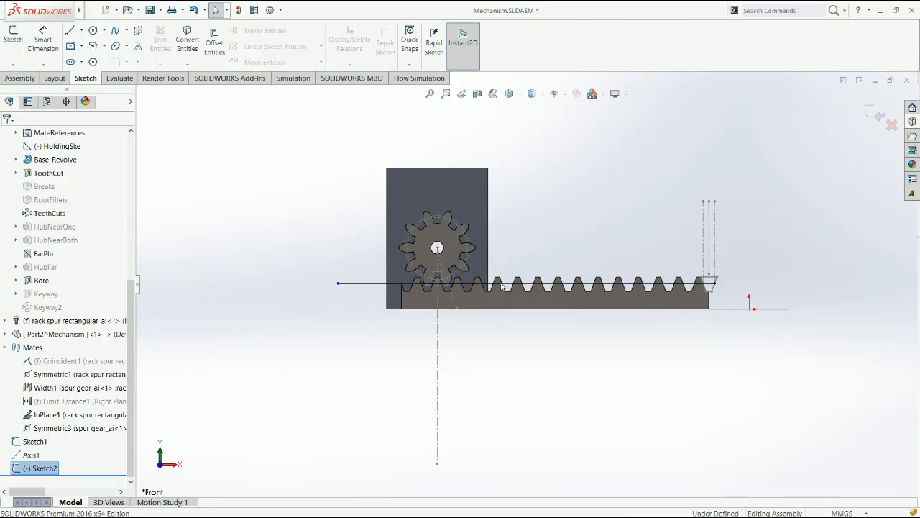
# Step: Try to mate the sketched pitch line with the spur gear's pitch circle
pyautogui.scroll(-5, 398, 282)
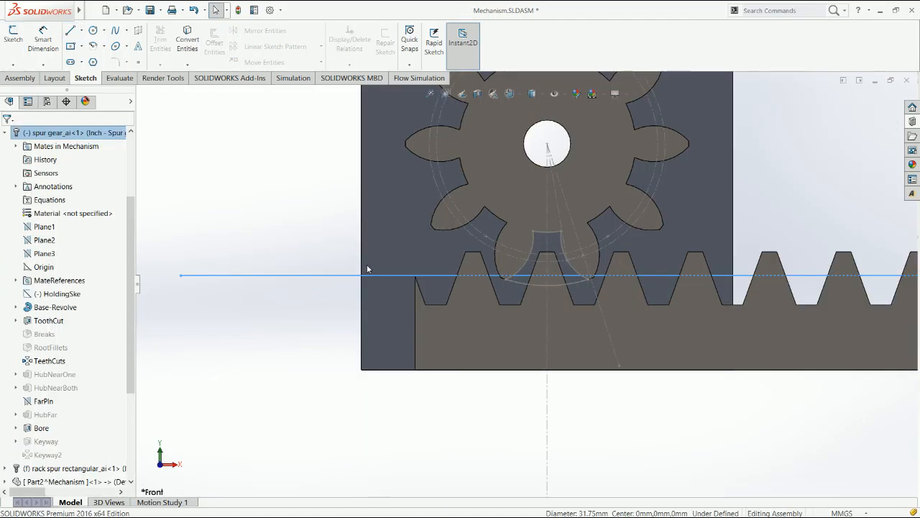
pyautogui.click(572, 275)
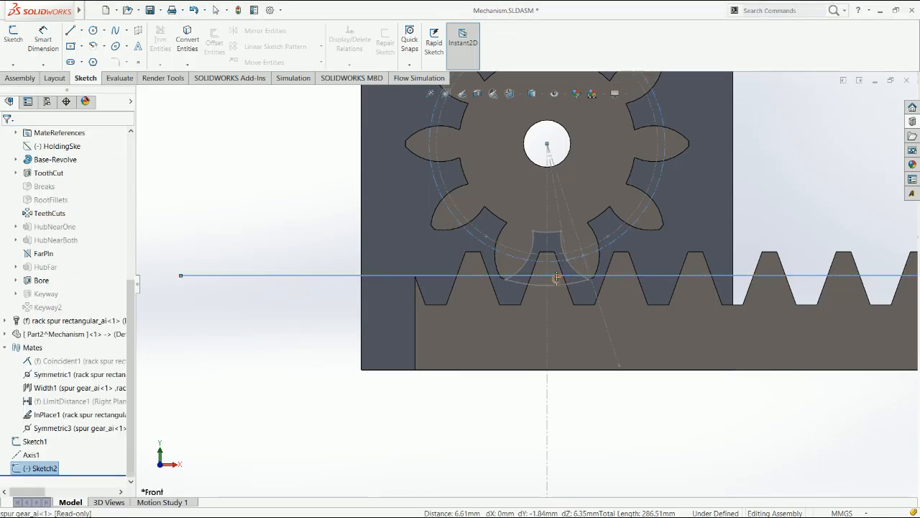
pyautogui.press('Escape')
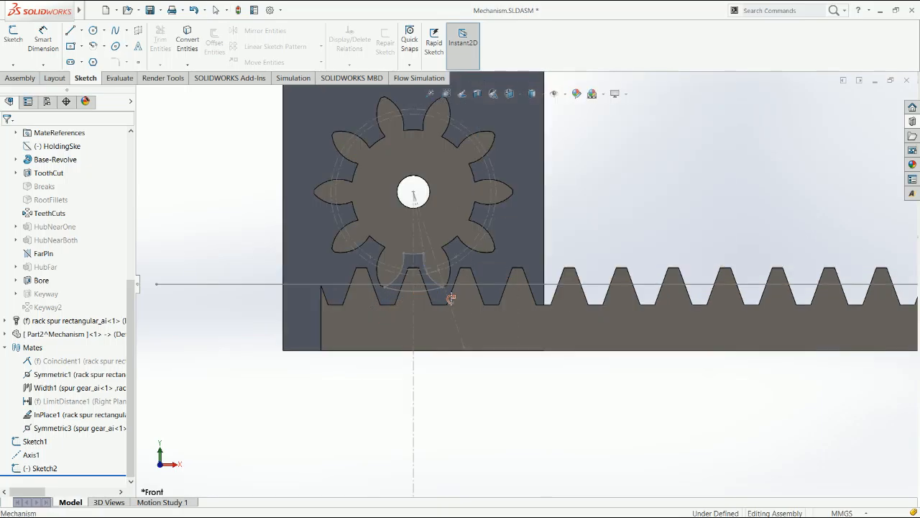
pyautogui.press('Escape')
# Step: Change the pitch line sketch's plane from the Front Plane to the front face of the back plate
pyautogui.click(26, 468)
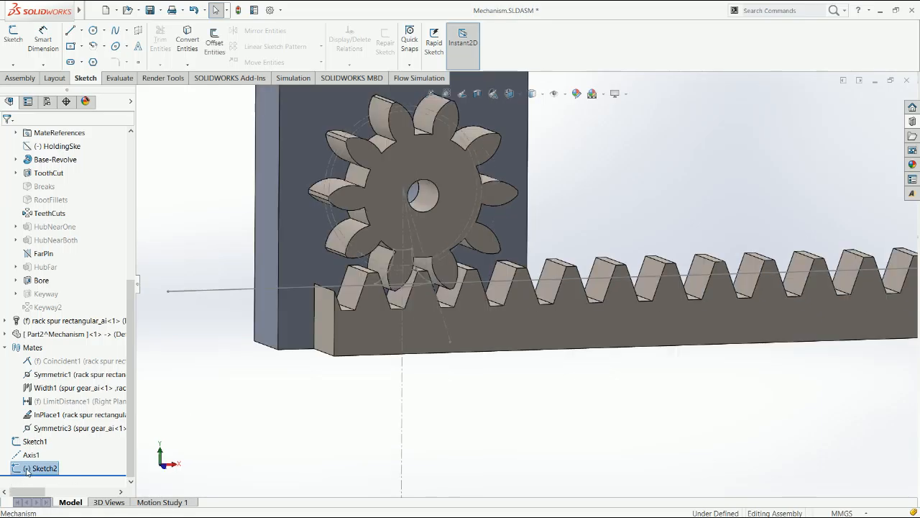
pyautogui.click(47, 305)
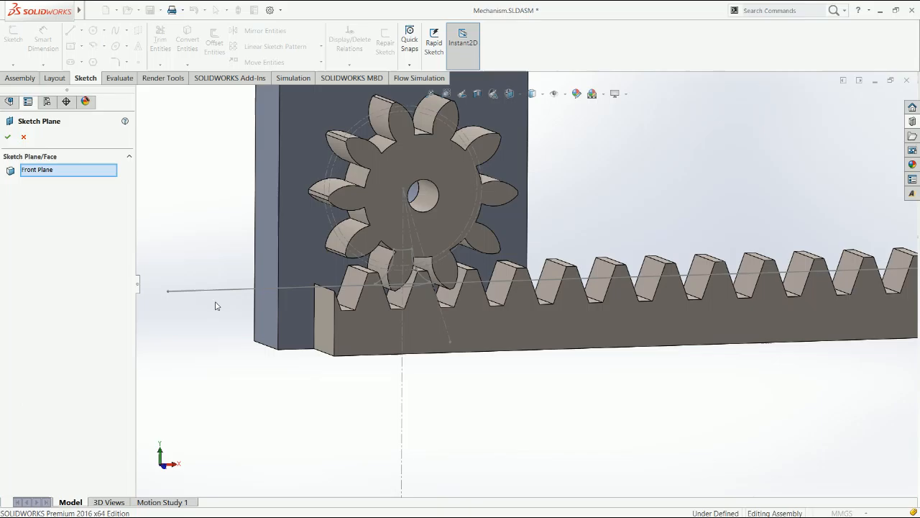
pyautogui.click(297, 255)
pyautogui.click(8, 136)
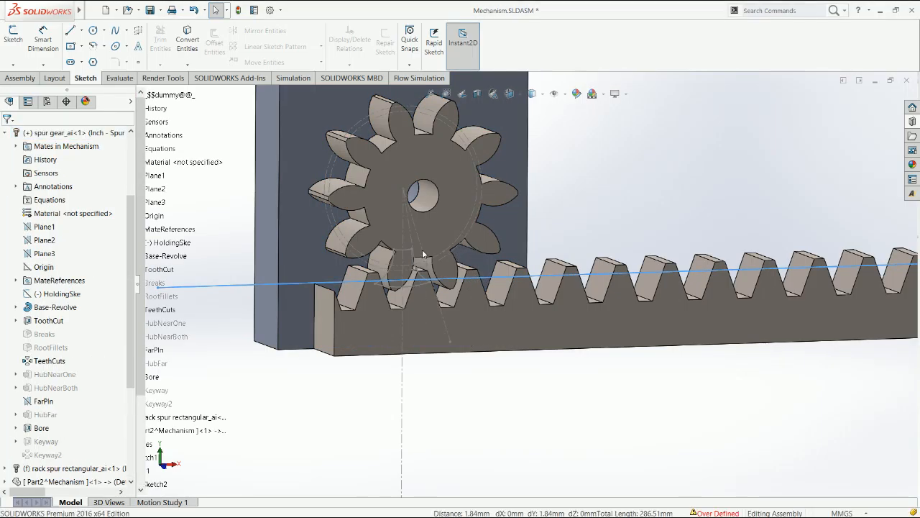
# Step: Clear the attempted mate between the relocated line and the gear's pitch circle and return to the front view
pyautogui.click(517, 416)
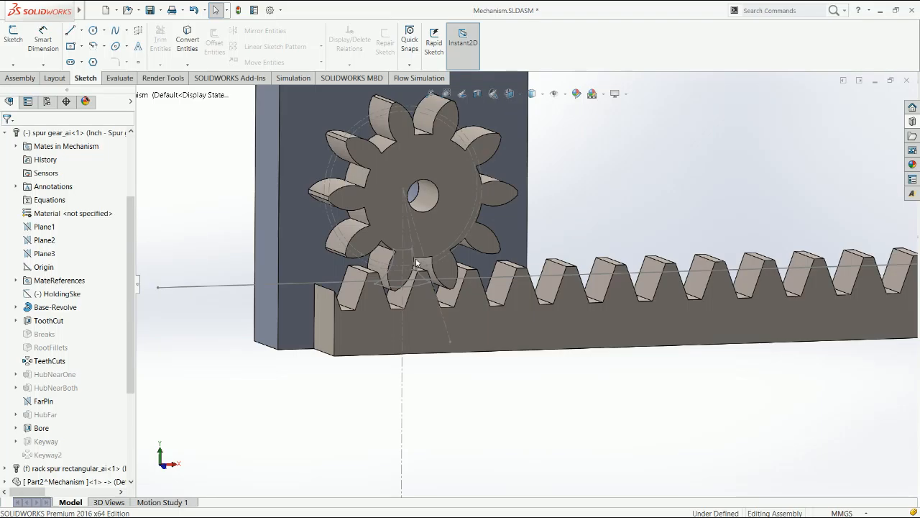
pyautogui.hotkey('ctrl', '1')
pyautogui.press('Escape')
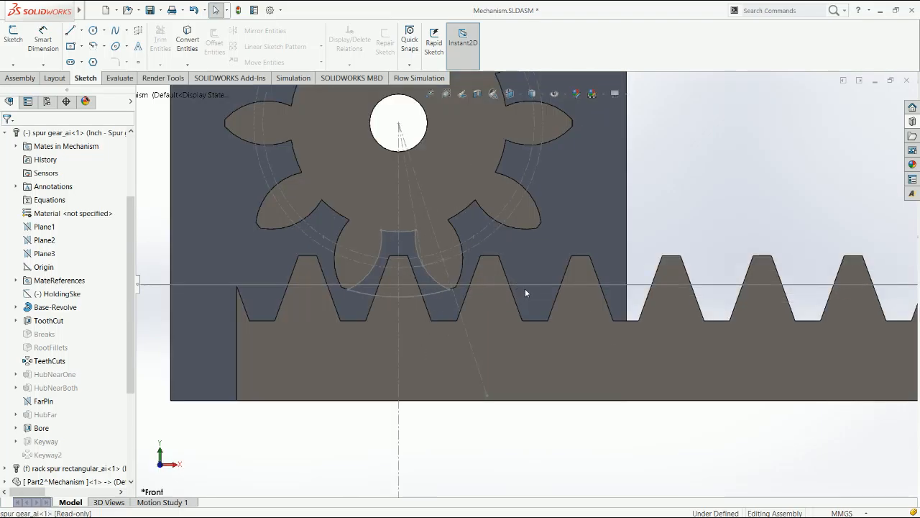
# Step: Lower the spur gear until its pitch circle touches the sketched rack pitch line, and delete the line's sketch
pyautogui.scroll(-1, 475, 286)
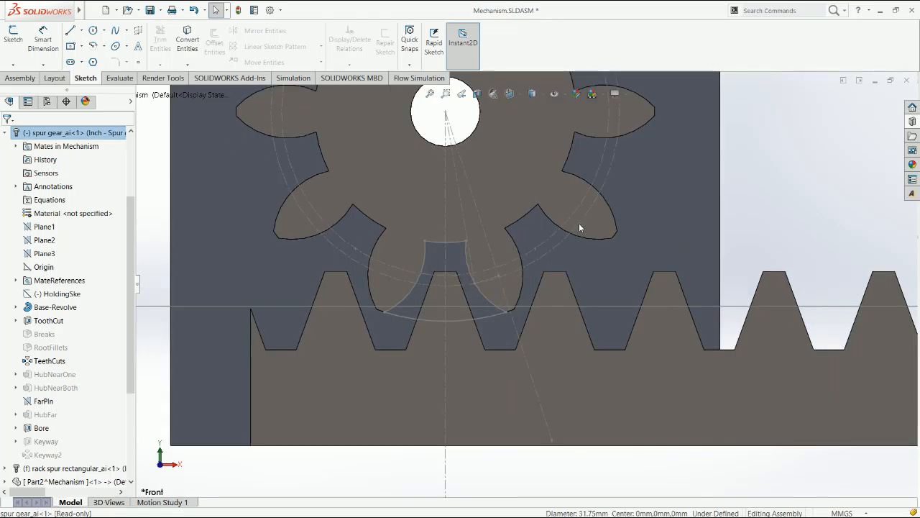
pyautogui.click(586, 308)
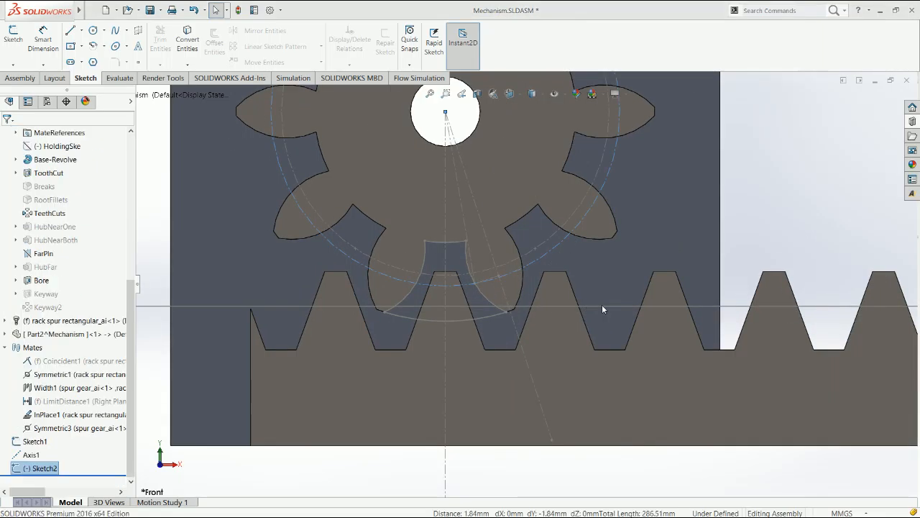
pyautogui.click(445, 289)
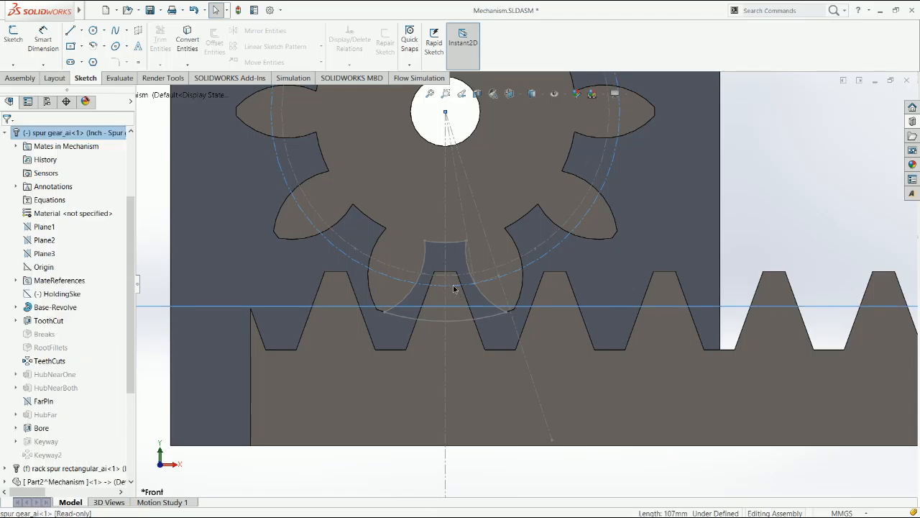
pyautogui.click(460, 306)
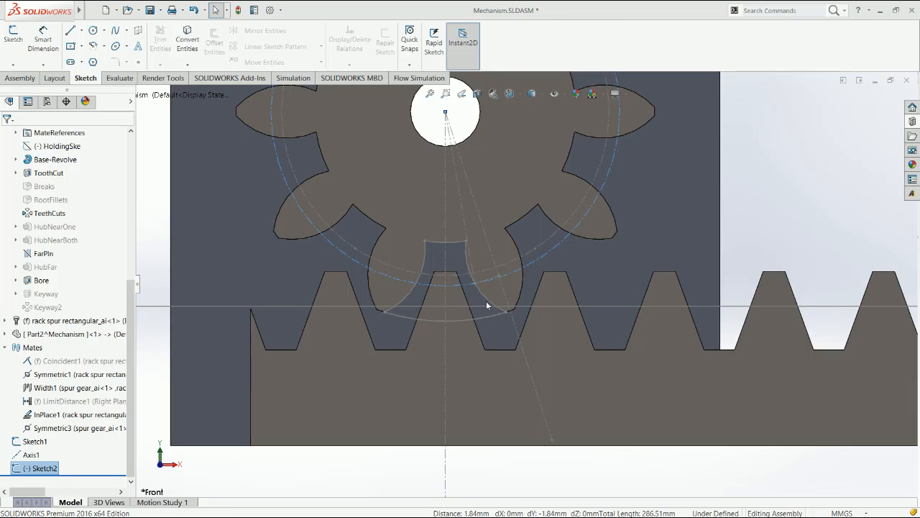
pyautogui.click(530, 466)
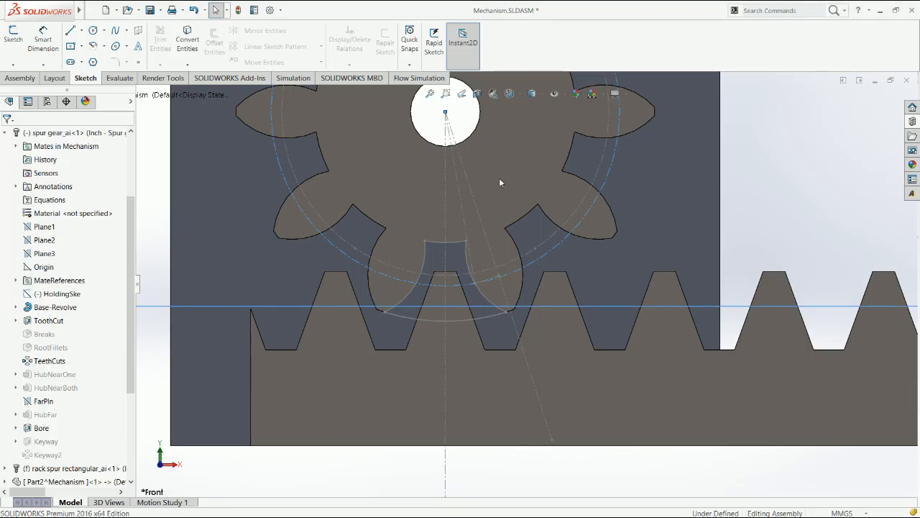
pyautogui.click(501, 197)
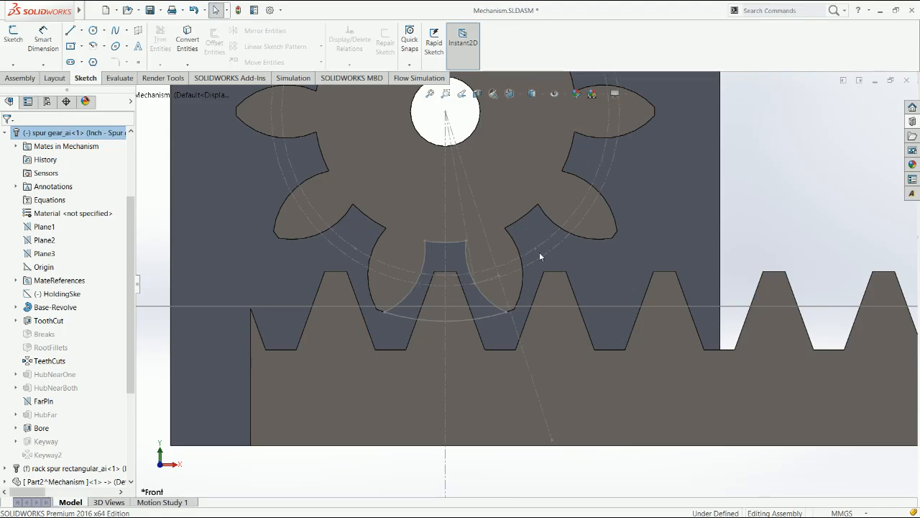
pyautogui.keyDown('ctrl'); pyautogui.click(602, 307); pyautogui.keyUp('ctrl')
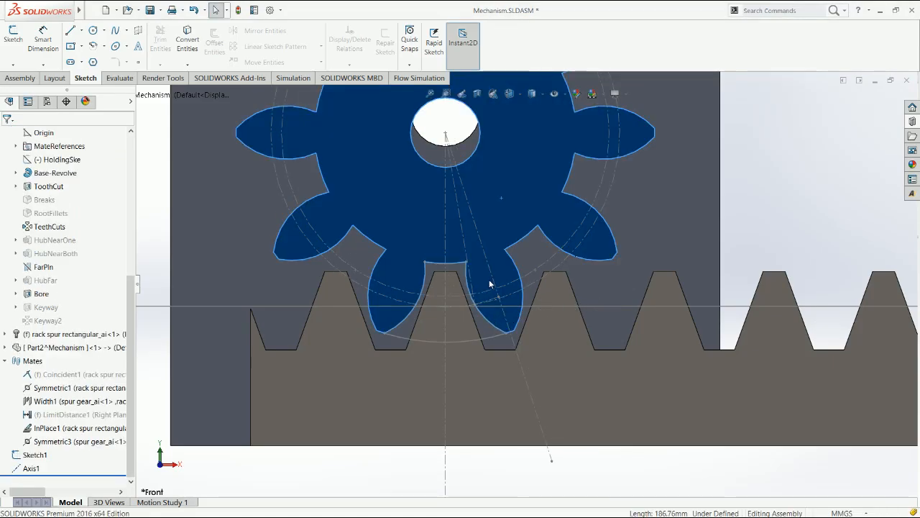
pyautogui.scroll(3, 516, 232)
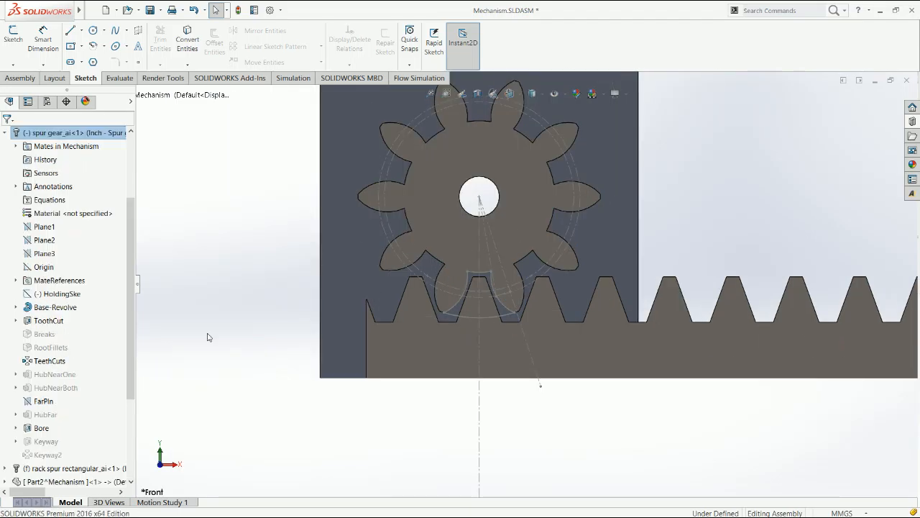
# Step: Add a Rack Pinion mate between the pitch line in the rack's tooth-gap sketch and the spur gear's pitch circle
pyautogui.scroll(3, 47, 349)
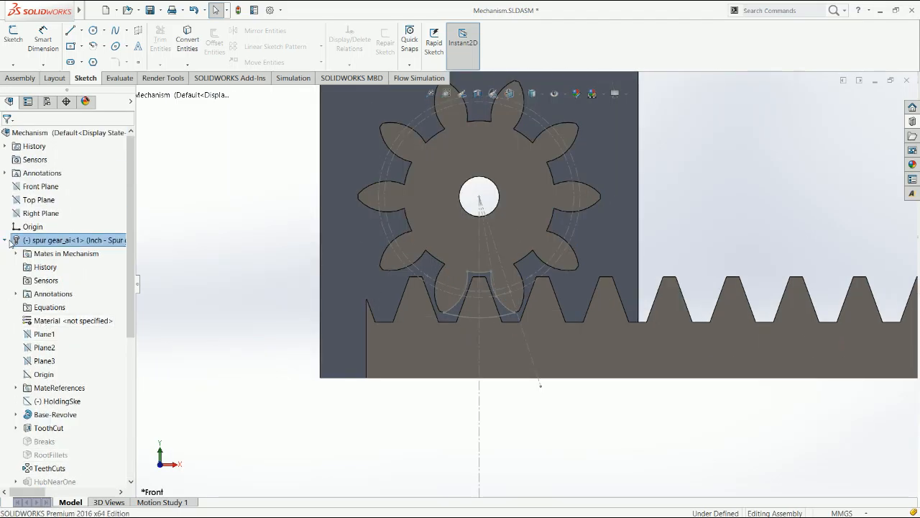
pyautogui.click(15, 253)
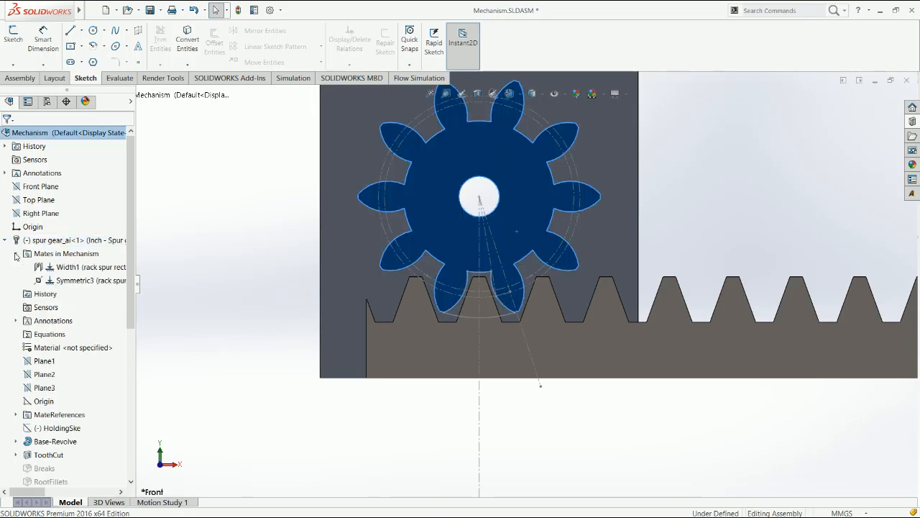
pyautogui.click(16, 253)
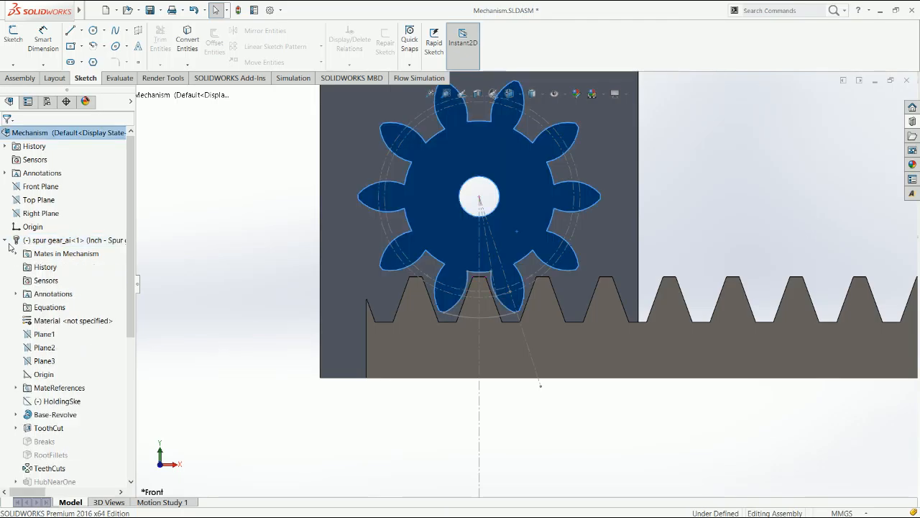
pyautogui.click(5, 240)
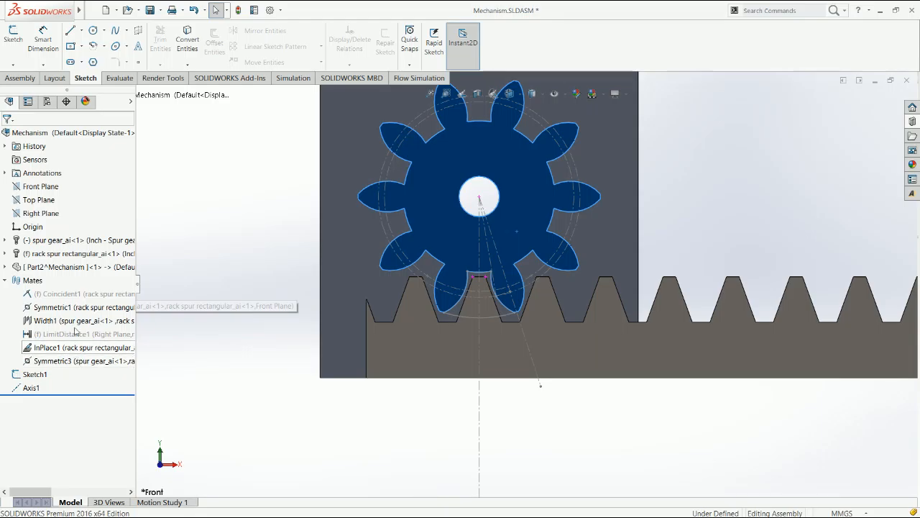
pyautogui.click(21, 77)
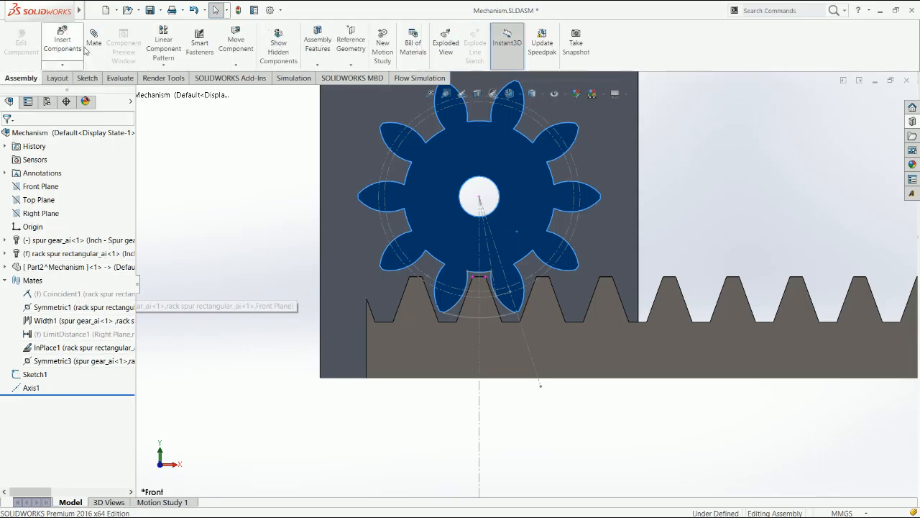
pyautogui.click(94, 39)
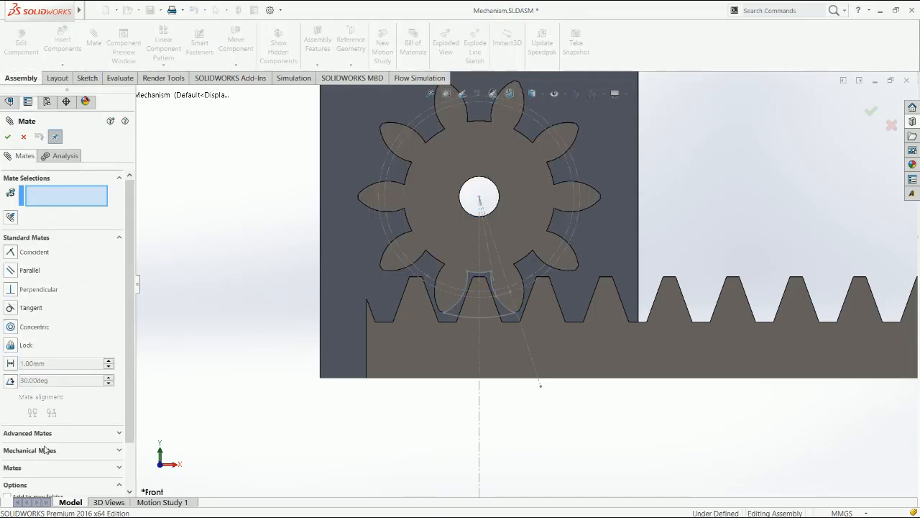
pyautogui.click(46, 449)
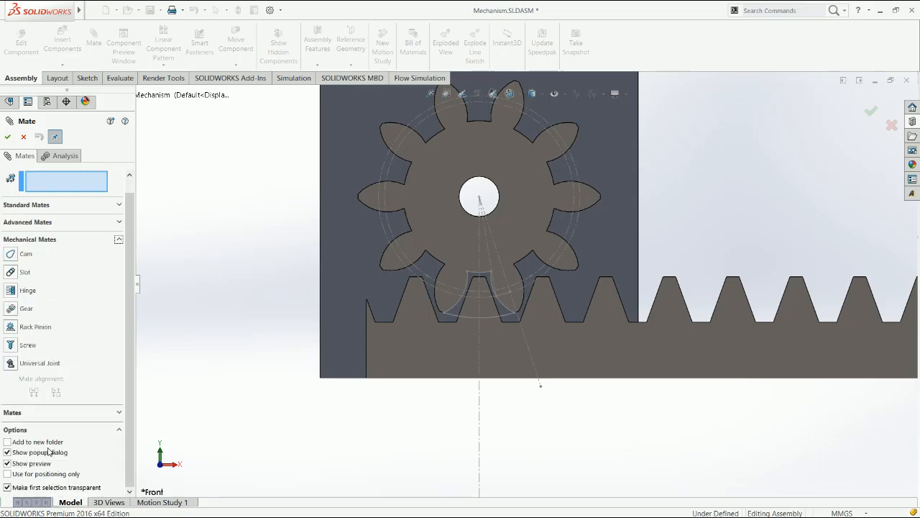
pyautogui.click(14, 330)
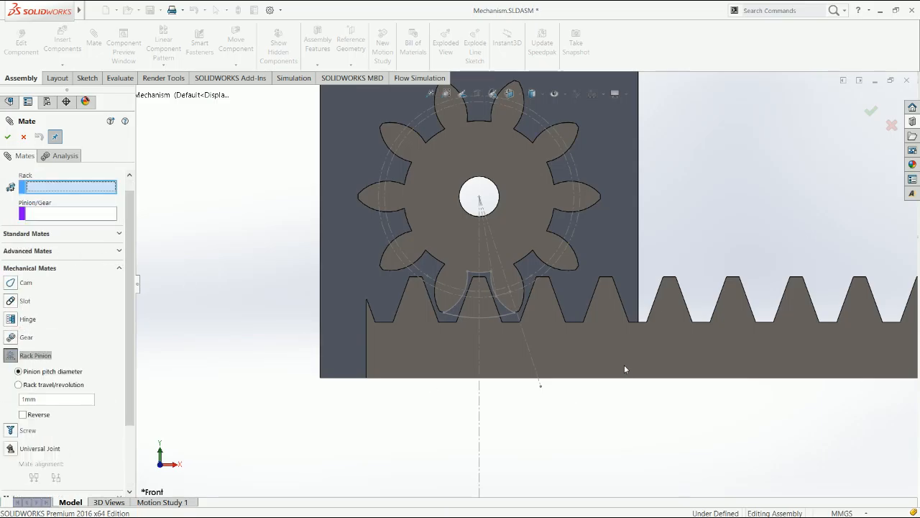
pyautogui.click(697, 275)
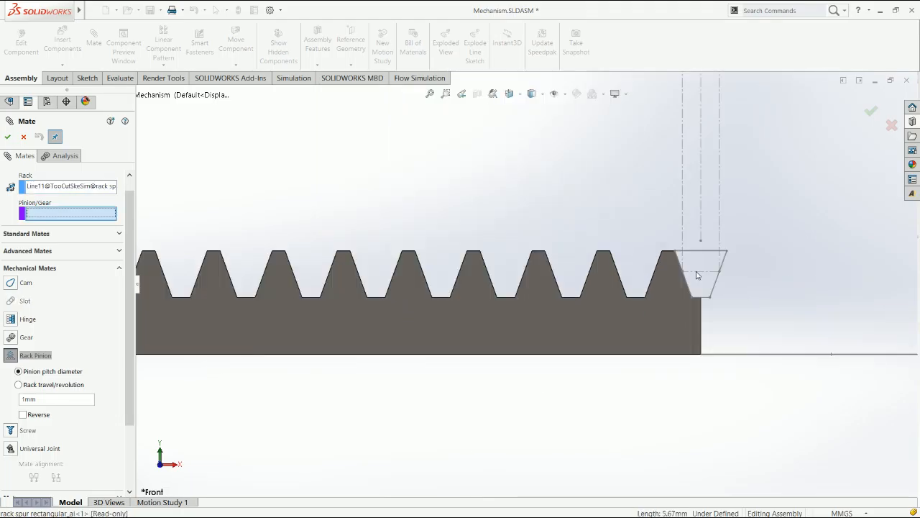
pyautogui.click(375, 332)
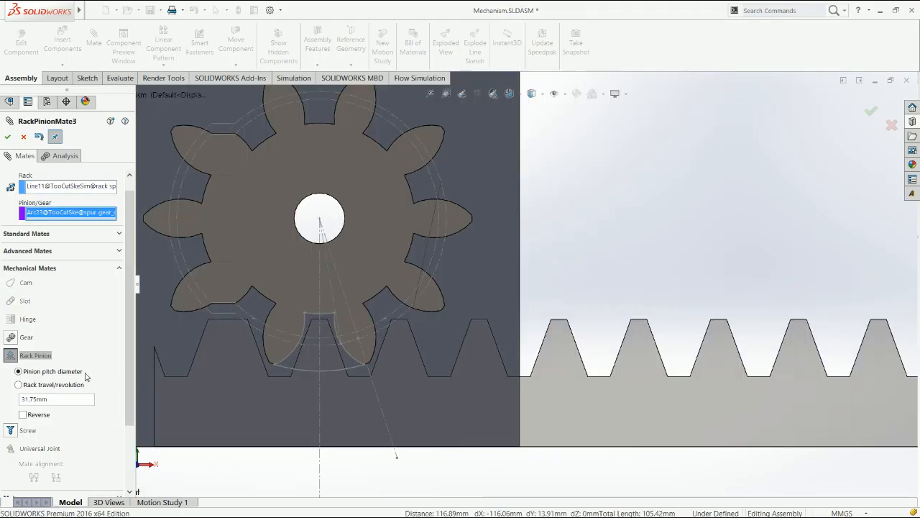
pyautogui.click(8, 138)
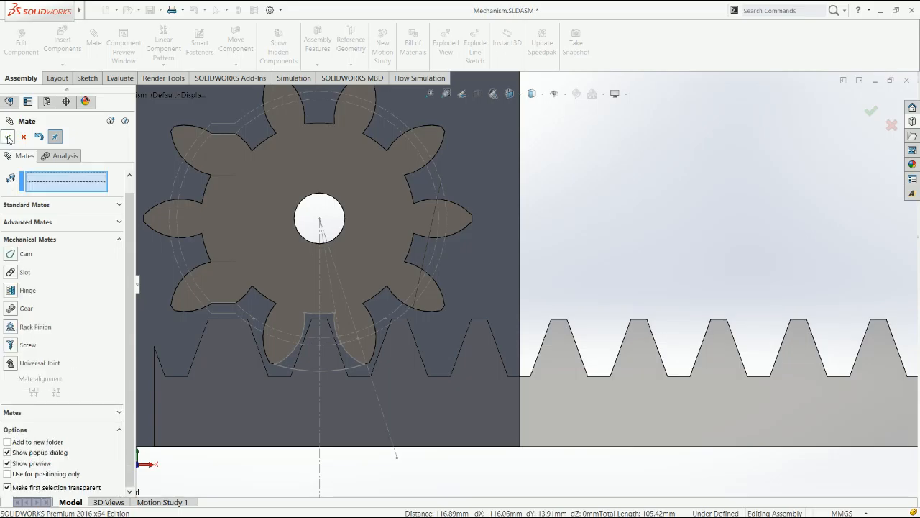
pyautogui.click(8, 138)
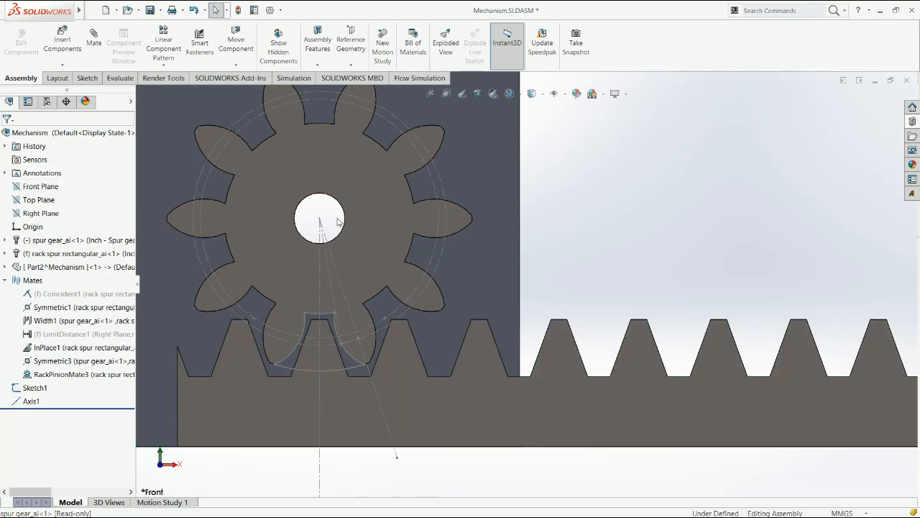
# Step: Add a concentric mate between the spur gear's bore and the hole in the back plate
pyautogui.moveTo(323, 214); pyautogui.dragTo(501, 236, button='middle')
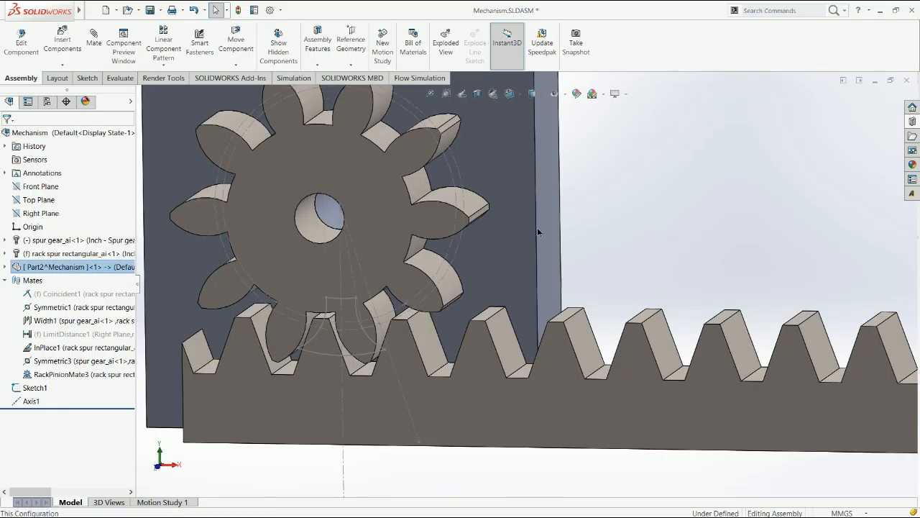
pyautogui.click(327, 214)
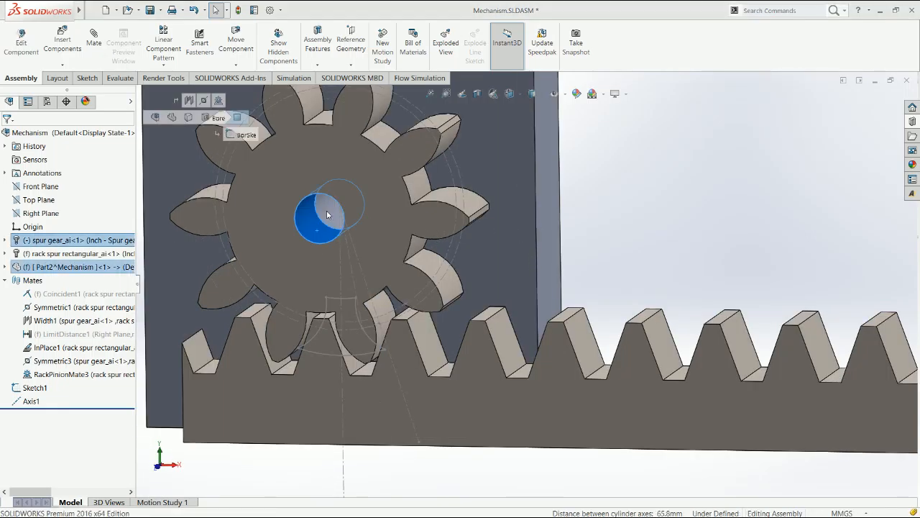
pyautogui.click(611, 230)
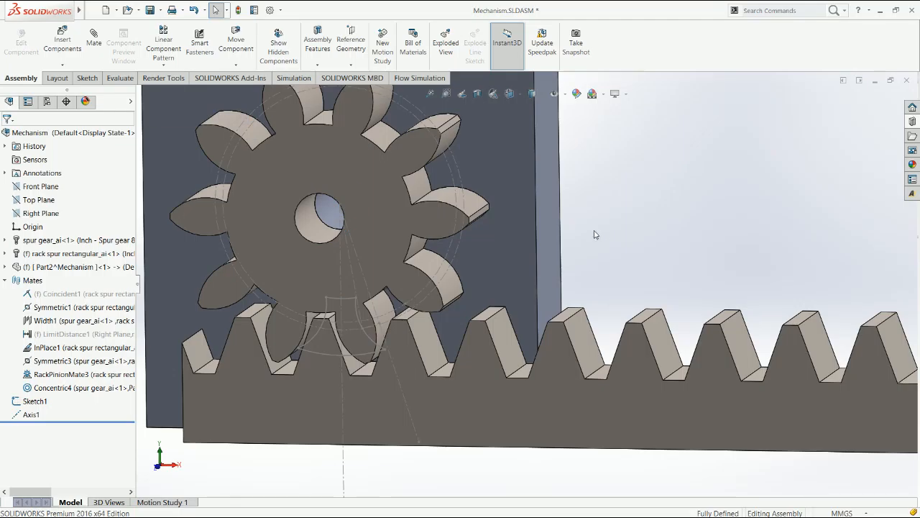
# Step: Suppress the InPlace1 mate and float the fixed rack component
pyautogui.hotkey('ctrl', '1')
pyautogui.click(80, 347)
pyautogui.click(102, 322)
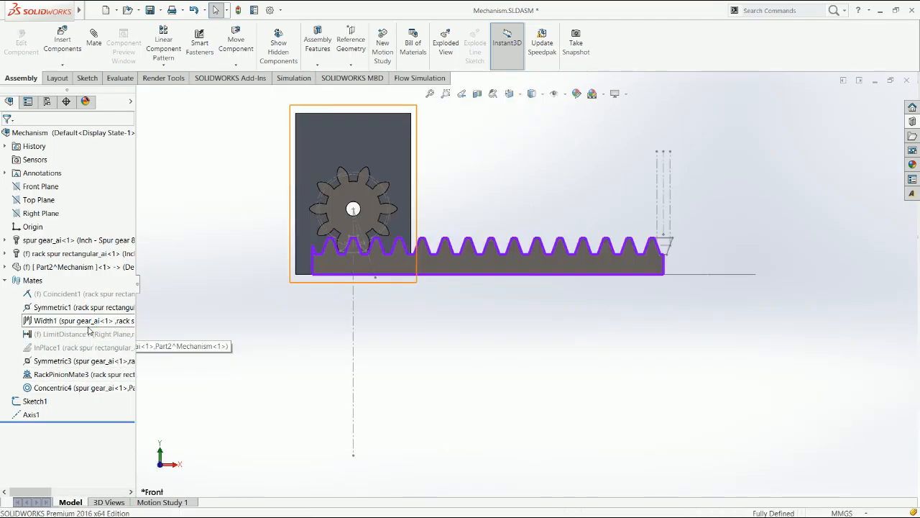
pyautogui.click(80, 335)
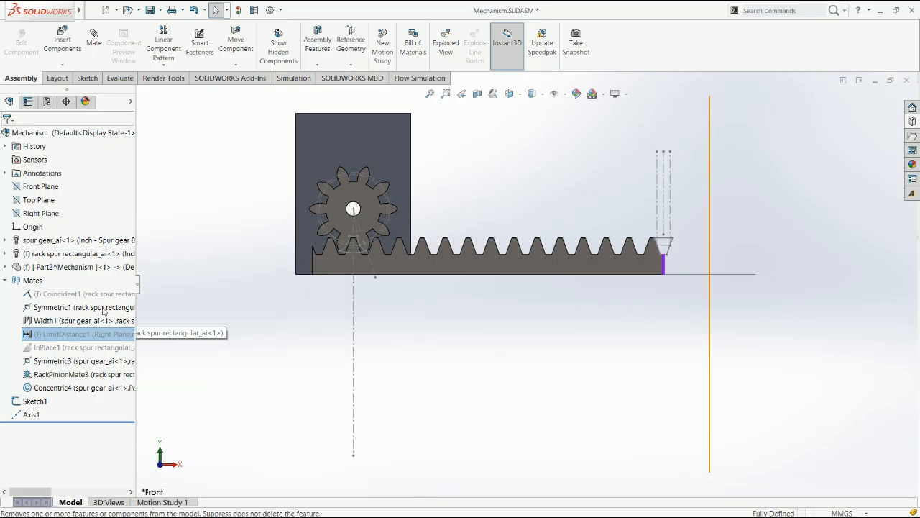
pyautogui.click(428, 287)
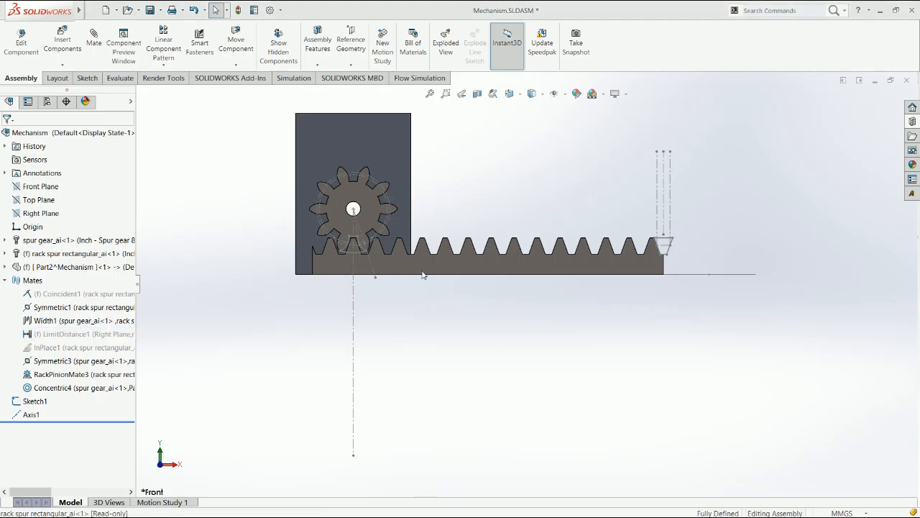
pyautogui.rightClick(418, 273)
pyautogui.click(446, 261)
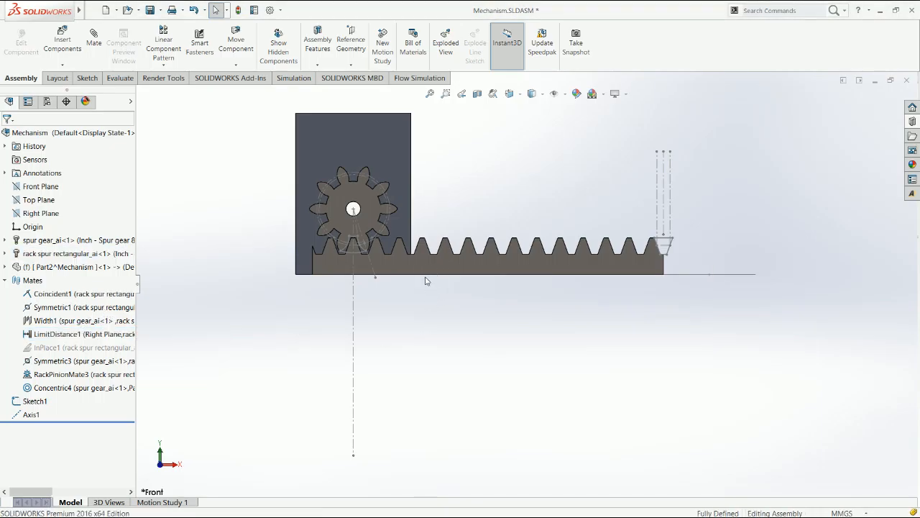
# Step: Try to slide the rack and turn the spur gear to test the mechanism's motion
pyautogui.click(414, 272)
pyautogui.moveTo(475, 273); pyautogui.dragTo(471, 273)
pyautogui.moveTo(468, 271); pyautogui.dragTo(431, 274)
pyautogui.moveTo(366, 229); pyautogui.dragTo(373, 277)
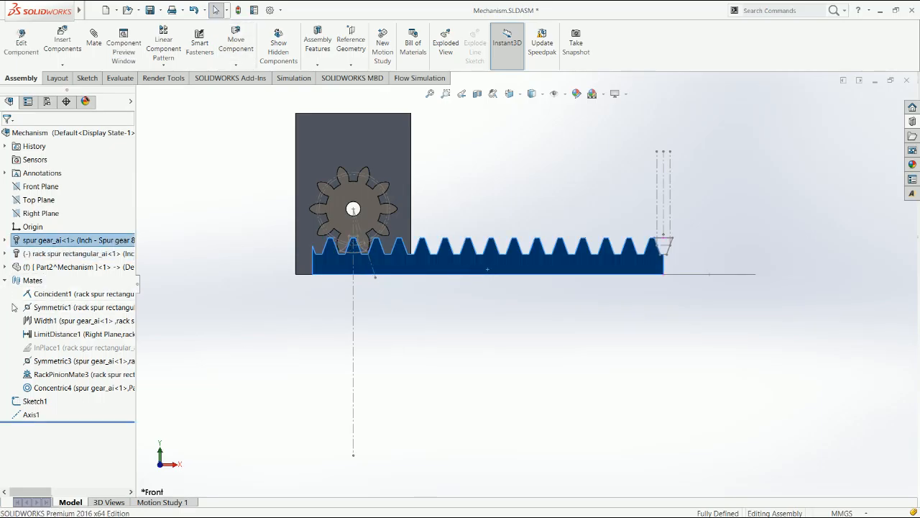
# Step: Suppress the Symmetric3 mate between the spur gear and the rack tooth, and test moving the rack
pyautogui.click(59, 364)
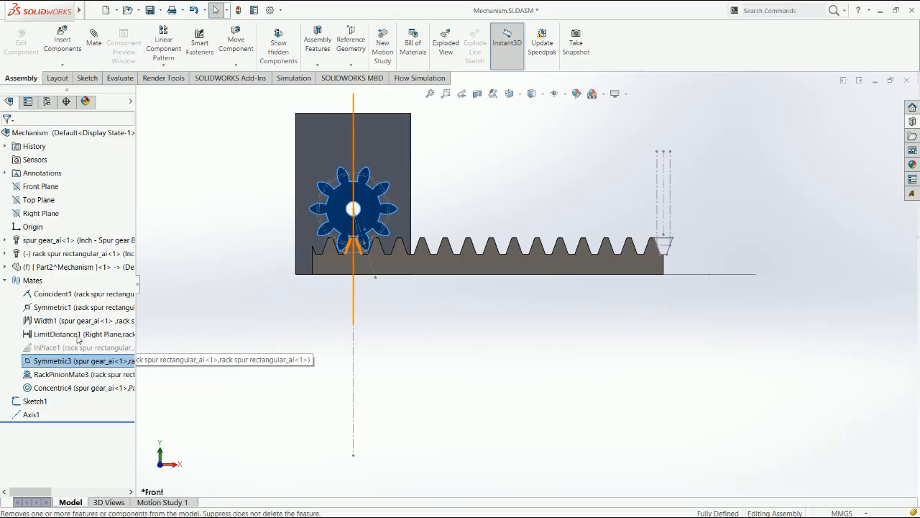
pyautogui.click(166, 336)
pyautogui.click(420, 269)
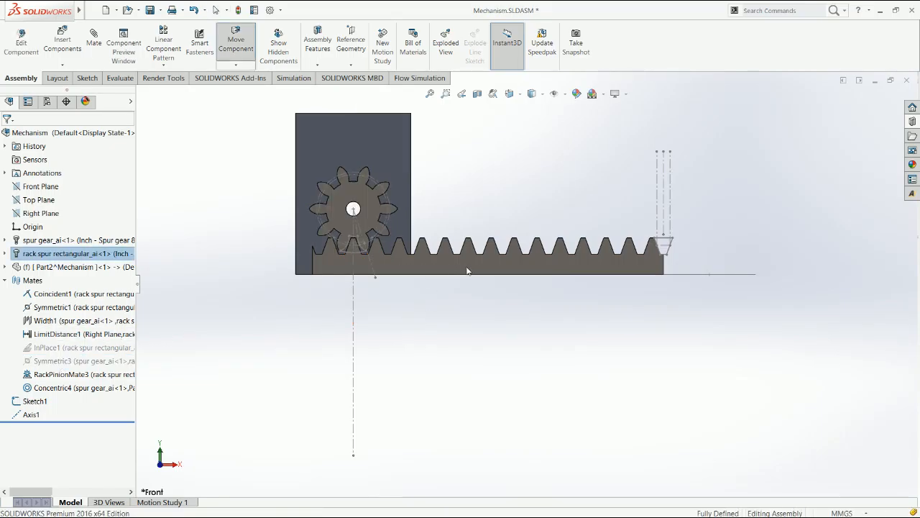
# Step: Reverse the rotation direction of the RackPinionMate3 mate and test the motion by moving the rack
pyautogui.click(62, 374)
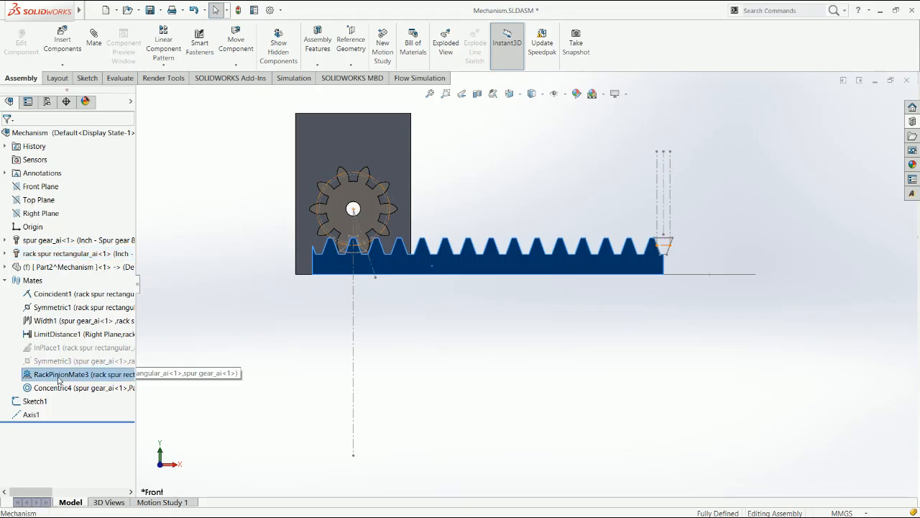
pyautogui.click(80, 314)
pyautogui.click(24, 428)
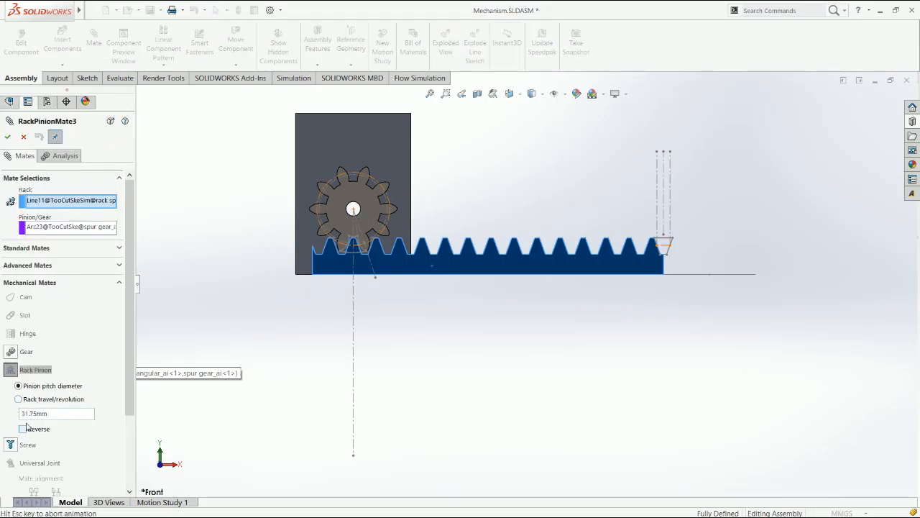
pyautogui.click(7, 137)
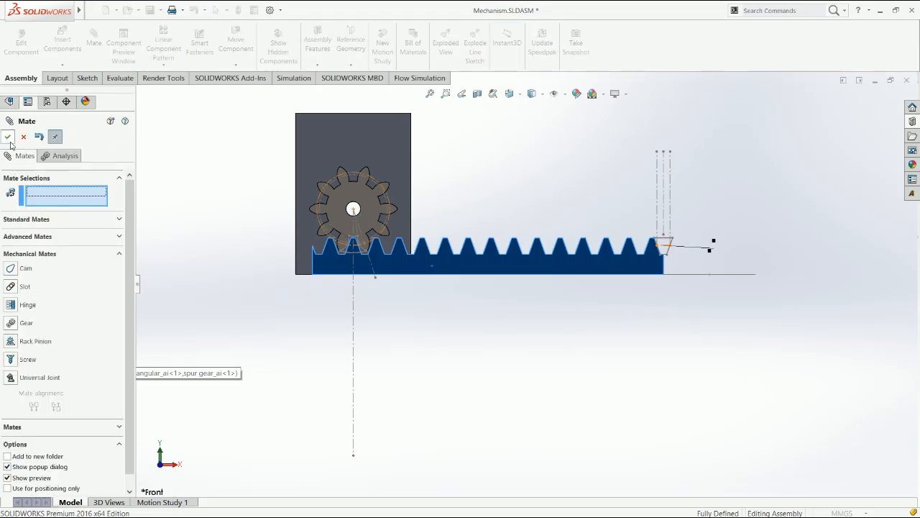
pyautogui.click(7, 137)
pyautogui.moveTo(483, 262); pyautogui.dragTo(487, 270)
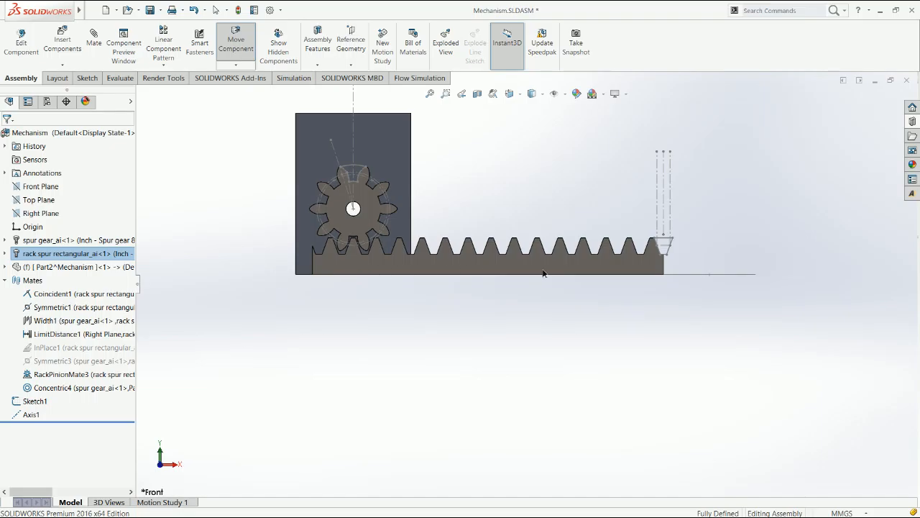
pyautogui.click(538, 194)
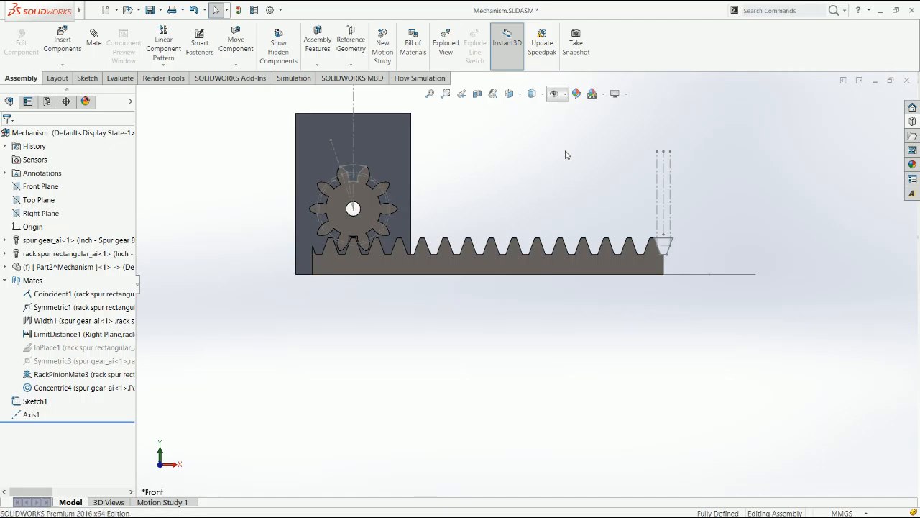
# Step: Collapse the Mates folder and inspect the rack and spur gear in isometric and front views
pyautogui.click(591, 267)
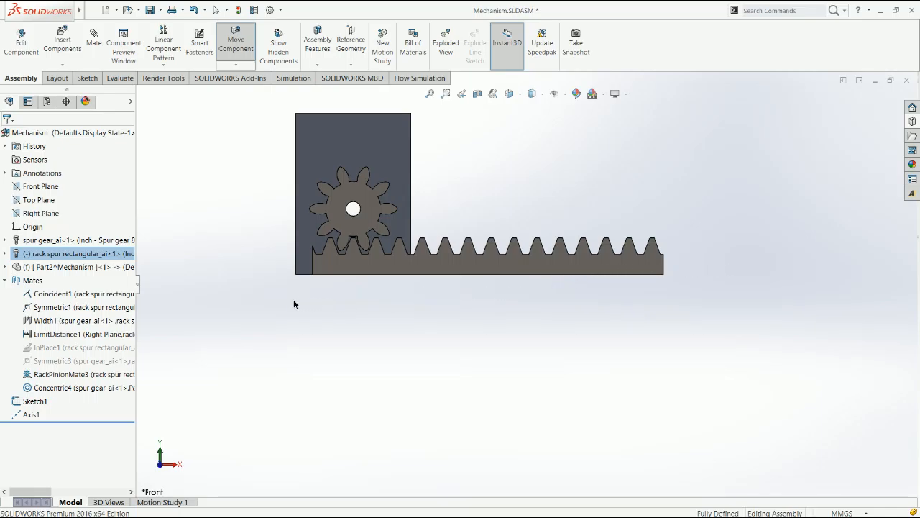
pyautogui.press('Escape')
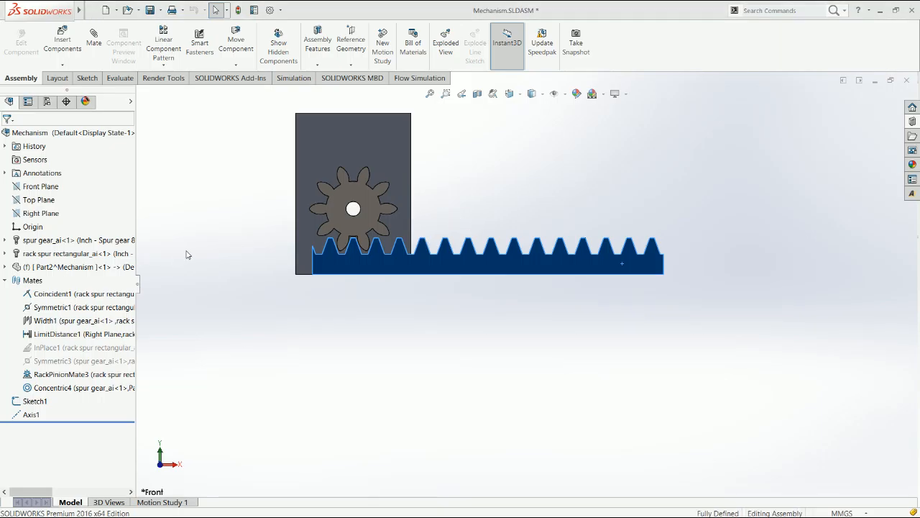
pyautogui.hotkey('ctrl', '7')
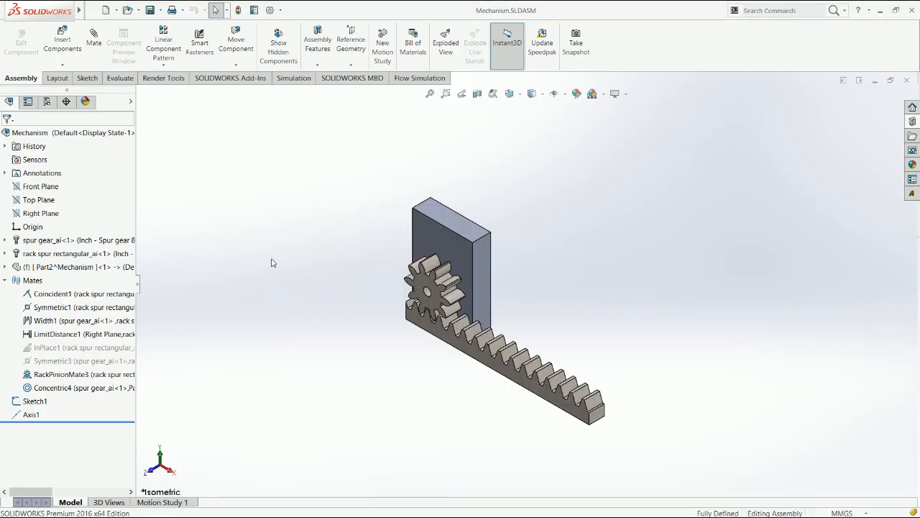
pyautogui.click(5, 280)
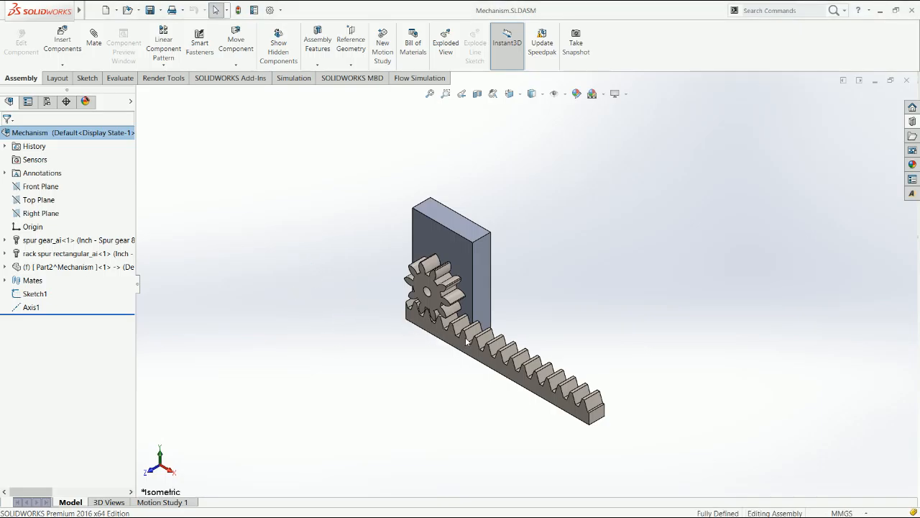
pyautogui.hotkey('ctrl', '1')
pyautogui.click(371, 366)
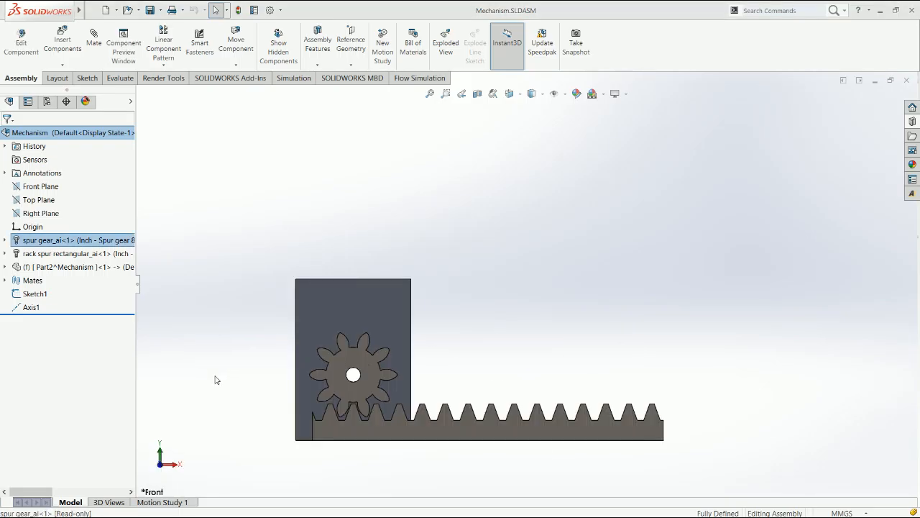
pyautogui.click(216, 380)
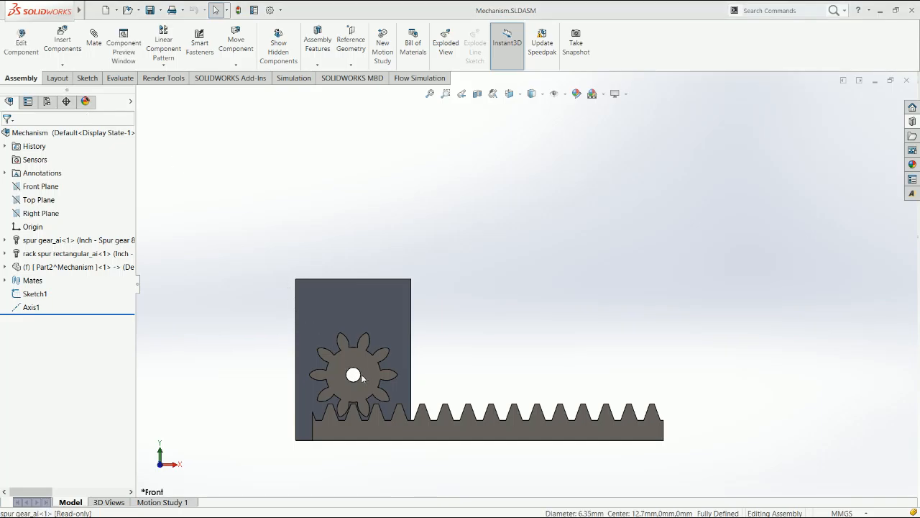
# Step: Create a new part and sketch a circle of 6 mm diameter at the origin on the Right Plane
pyautogui.hotkey('ctrl', 'n')
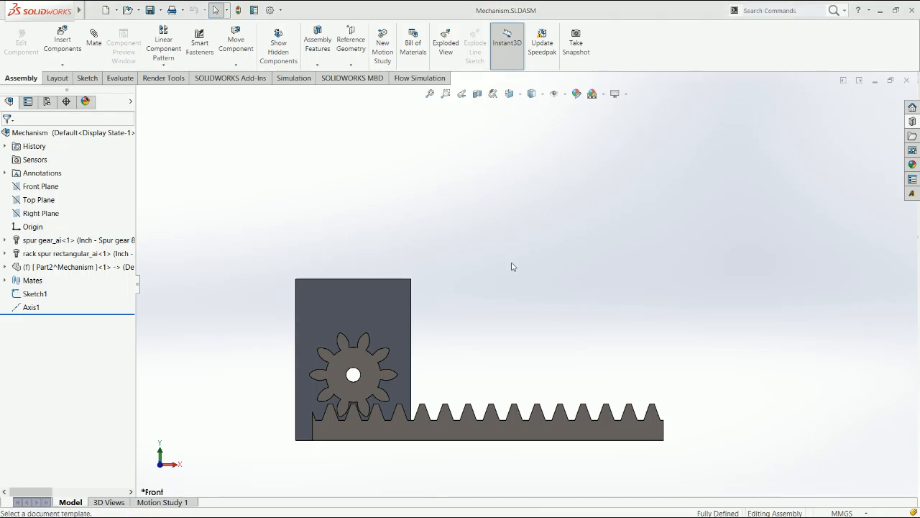
pyautogui.press('Return')
pyautogui.press('c')
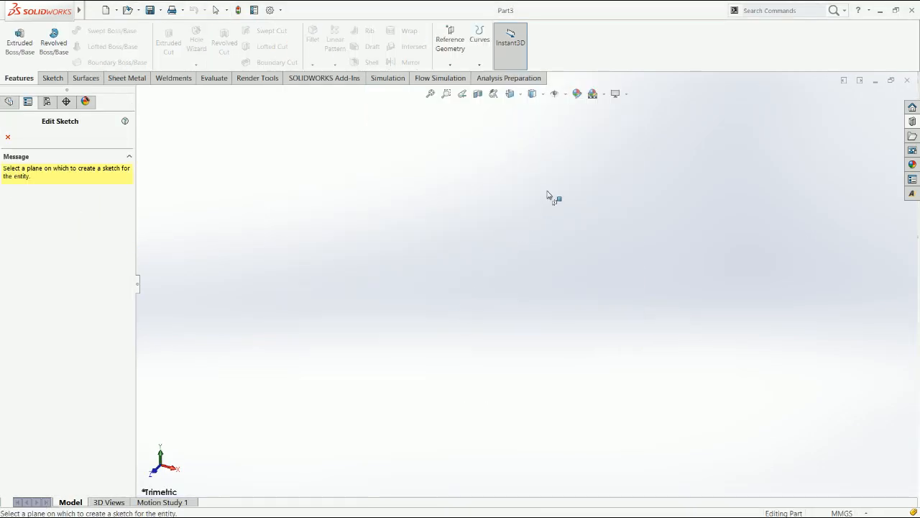
pyautogui.click(549, 253)
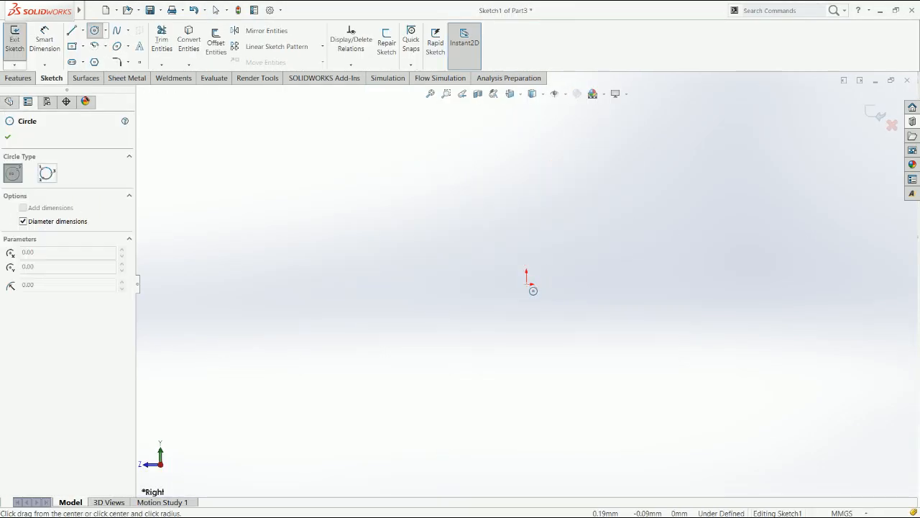
pyautogui.click(529, 281)
pyautogui.click(542, 295)
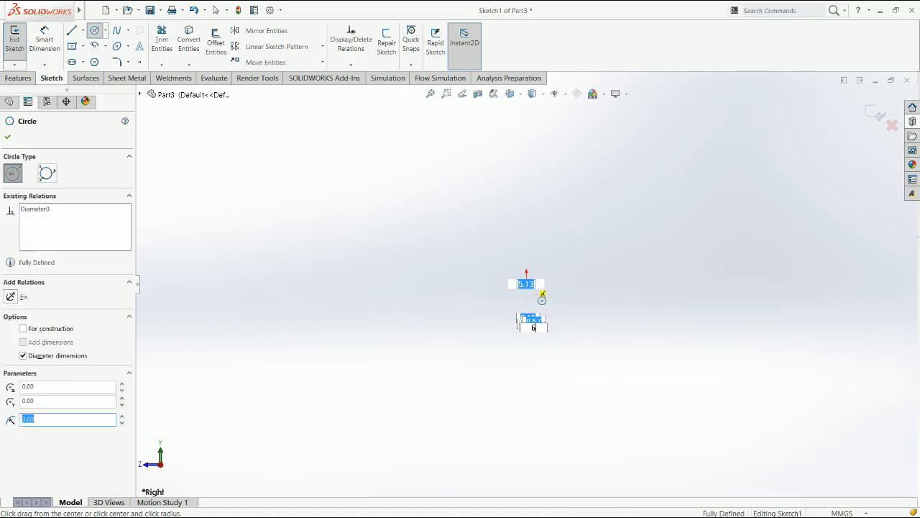
pyautogui.write('6')
pyautogui.press('Escape')
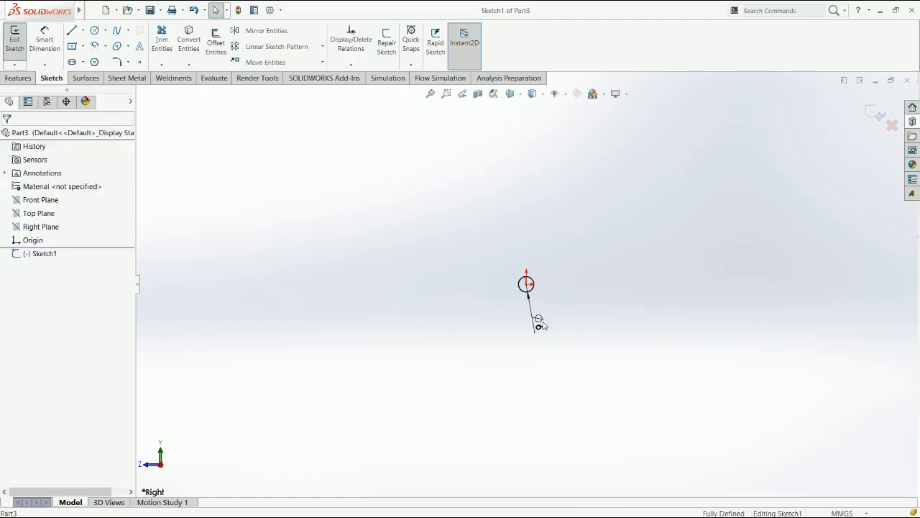
# Step: Set the circle's diameter to 5 mm
pyautogui.click(540, 324)
pyautogui.press('Escape')
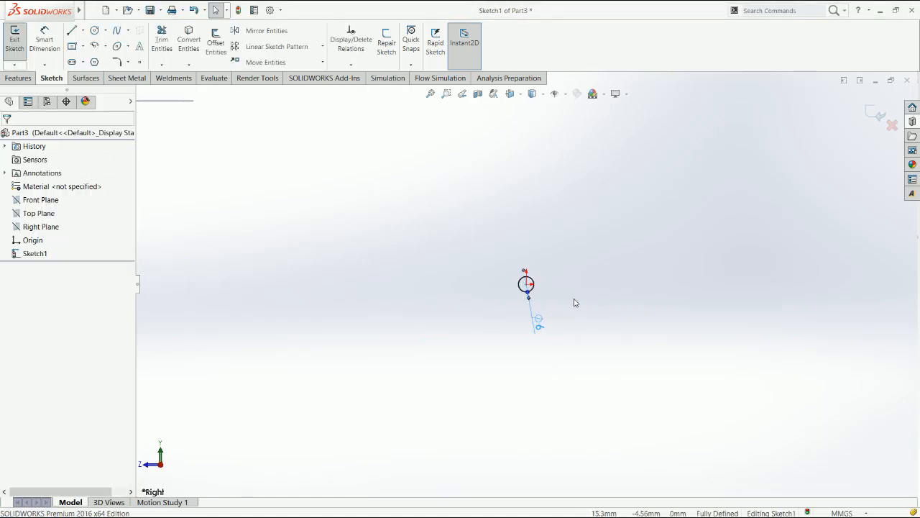
pyautogui.press('l')
pyautogui.press('Escape')
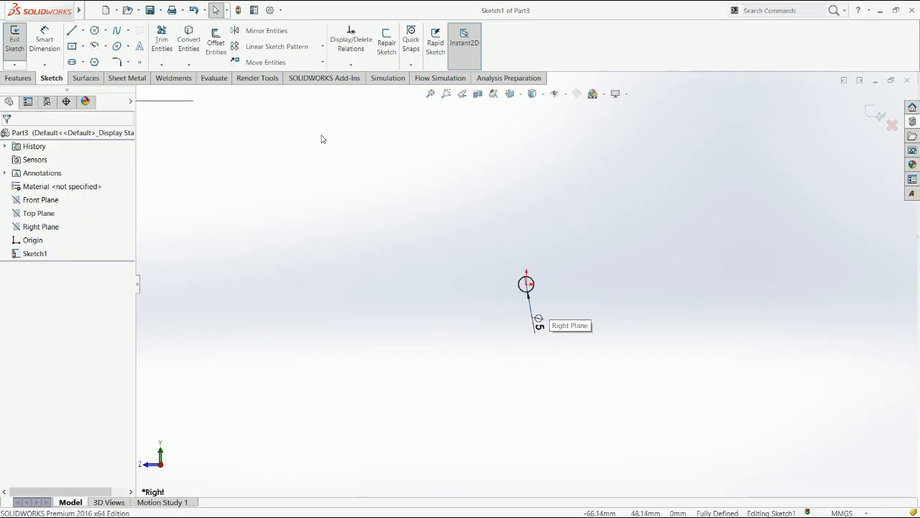
# Step: Sketch a horizontal straight slot starting at the circle's centre, about 70 mm between centres and about 11 mm wide
pyautogui.click(72, 62)
pyautogui.click(526, 284)
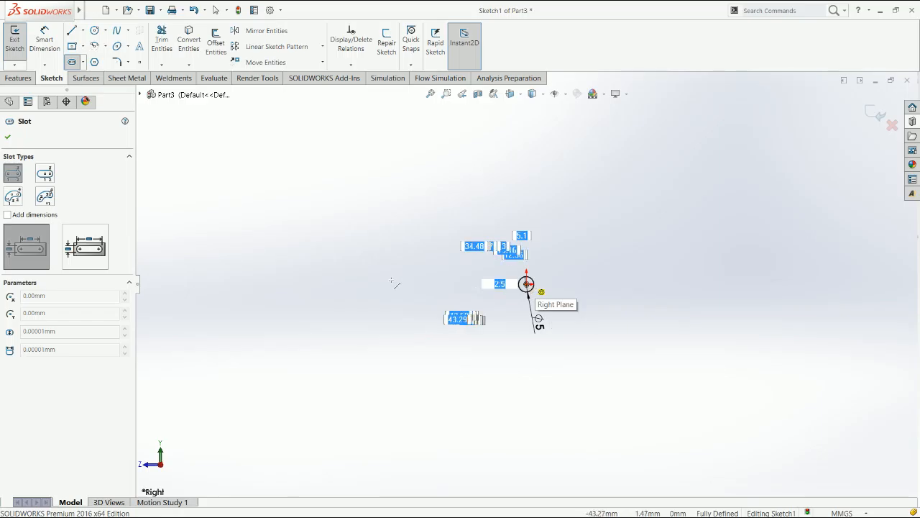
pyautogui.click(308, 284)
pyautogui.click(312, 302)
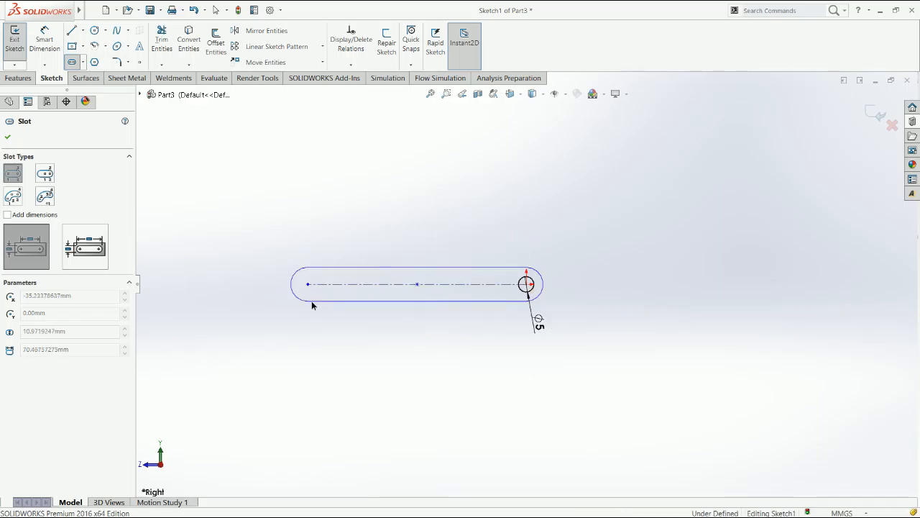
pyautogui.press('Escape')
# Step: Dimension the slot with a 5 mm end radius and a 70 mm distance between its arc centres
pyautogui.click(543, 284)
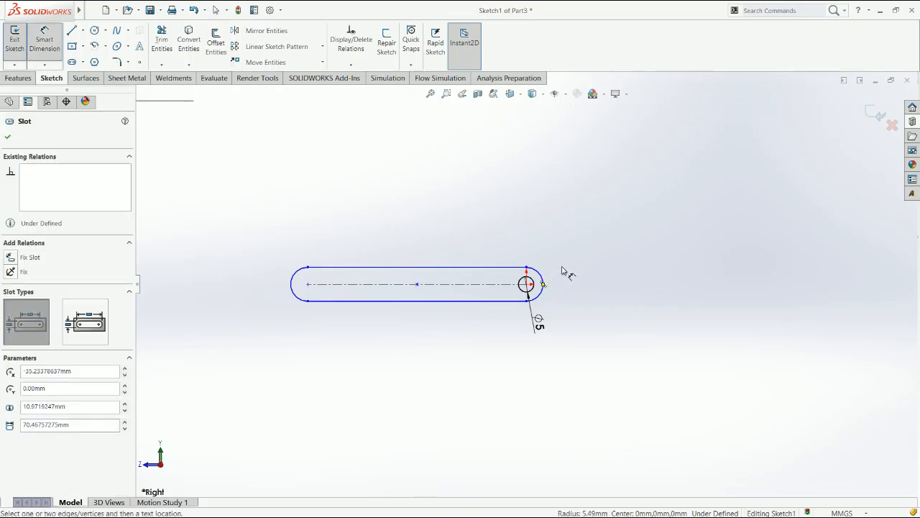
pyautogui.click(562, 271)
pyautogui.write('5.00mm')
pyautogui.press('Return')
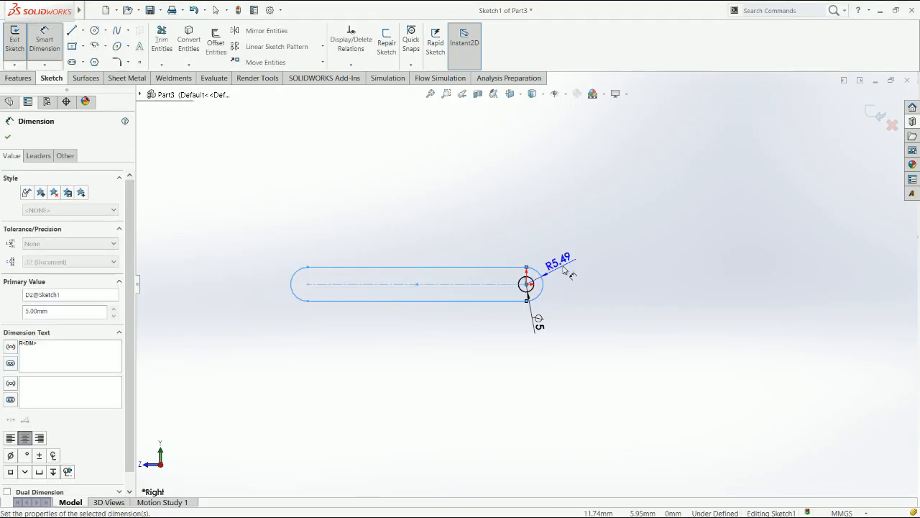
pyautogui.click(363, 283)
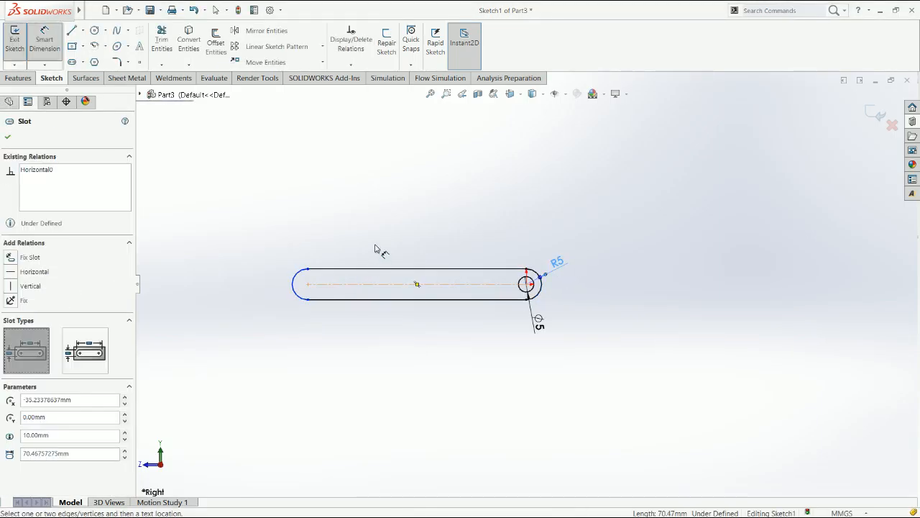
pyautogui.click(379, 248)
pyautogui.press('Escape')
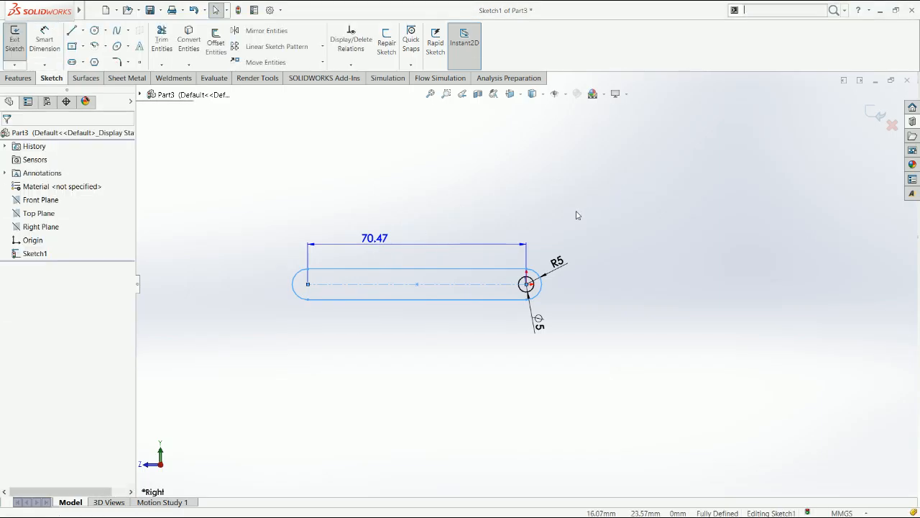
# Step: Sketch a circle at the slot's other arc centre and make it equal to the 5 mm circle
pyautogui.press('s')
pyautogui.click(615, 236)
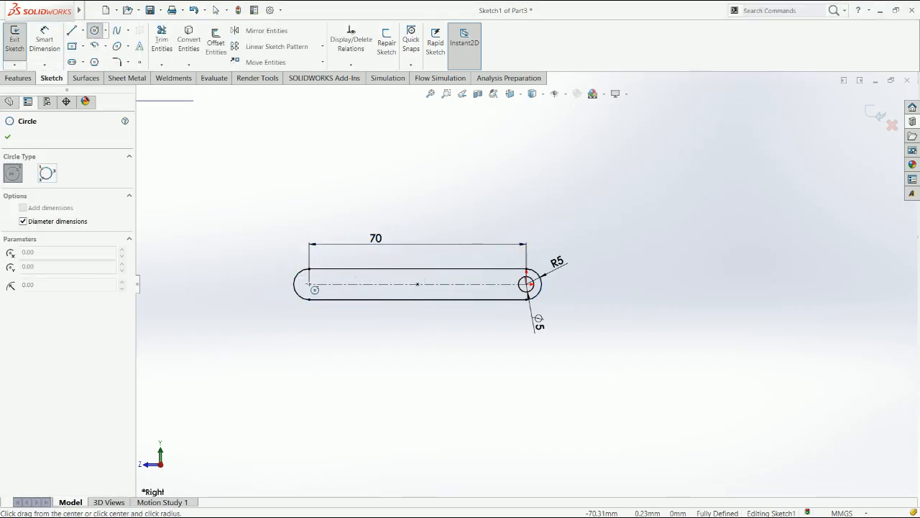
pyautogui.click(309, 284)
pyautogui.click(333, 328)
pyautogui.press('Return')
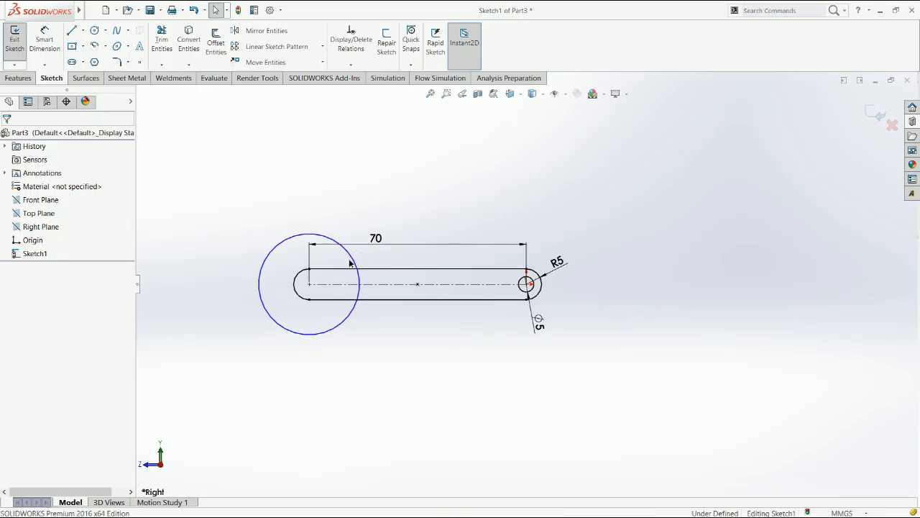
pyautogui.keyDown('ctrl'); pyautogui.click(519, 280); pyautogui.keyUp('ctrl')
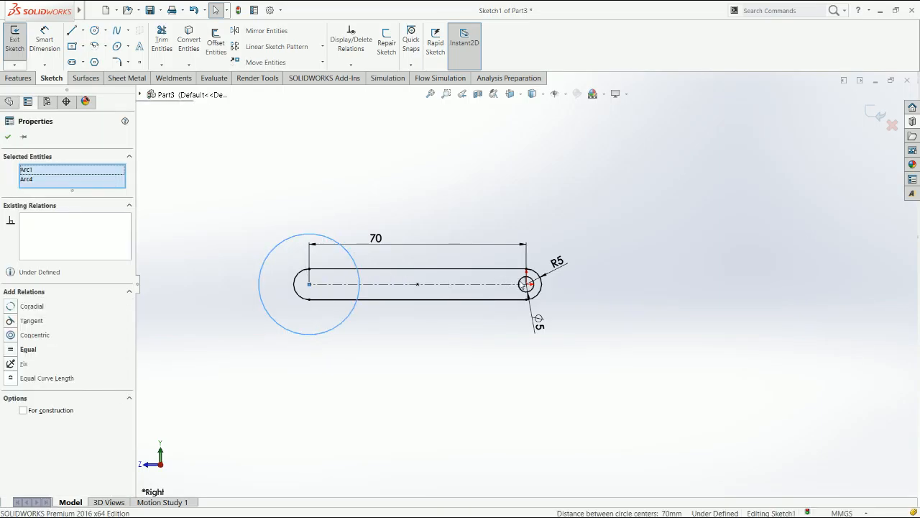
pyautogui.press('q')
pyautogui.click(464, 195)
# Step: Extrude the slotted link profile 6.5 mm from the sketch plane as a blind boss
pyautogui.press('s')
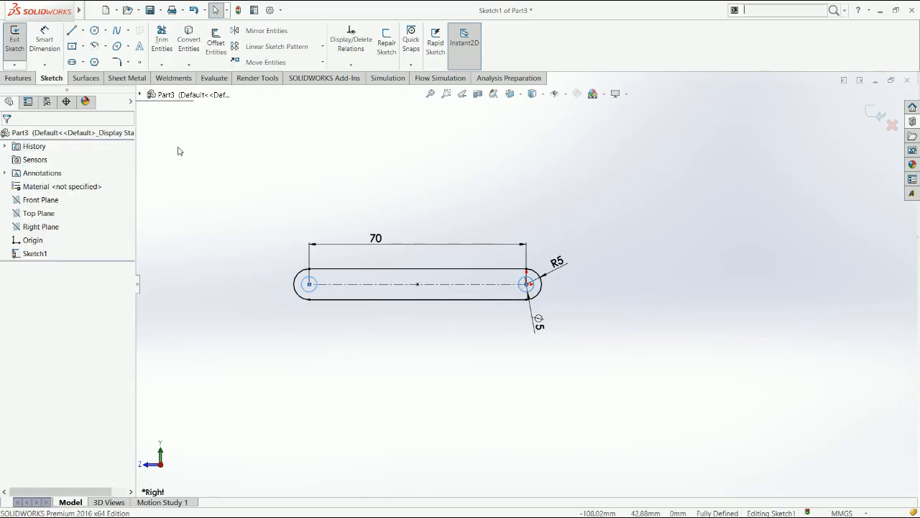
pyautogui.click(136, 134)
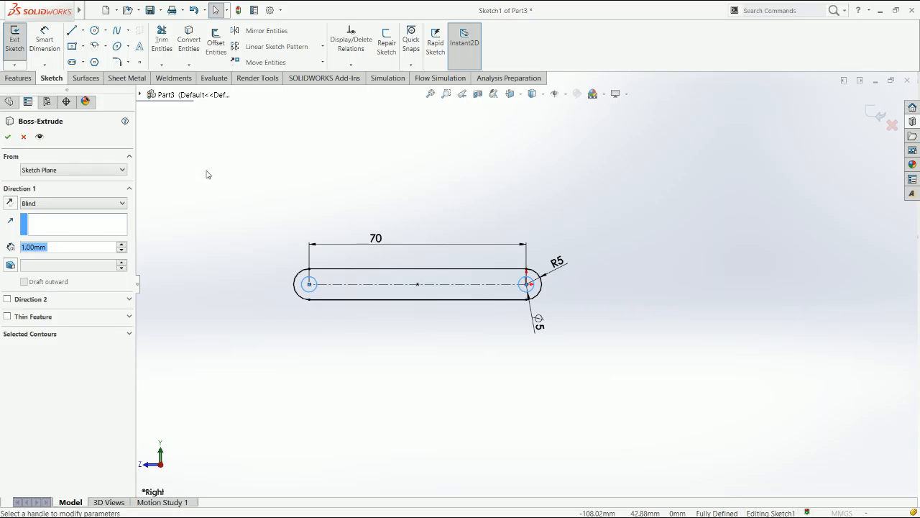
pyautogui.click(536, 306)
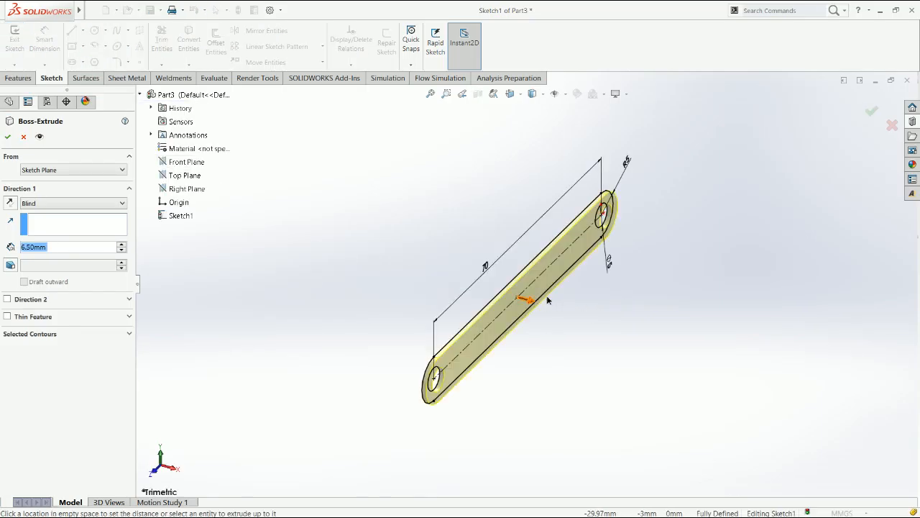
pyautogui.click(547, 297)
pyautogui.click(869, 113)
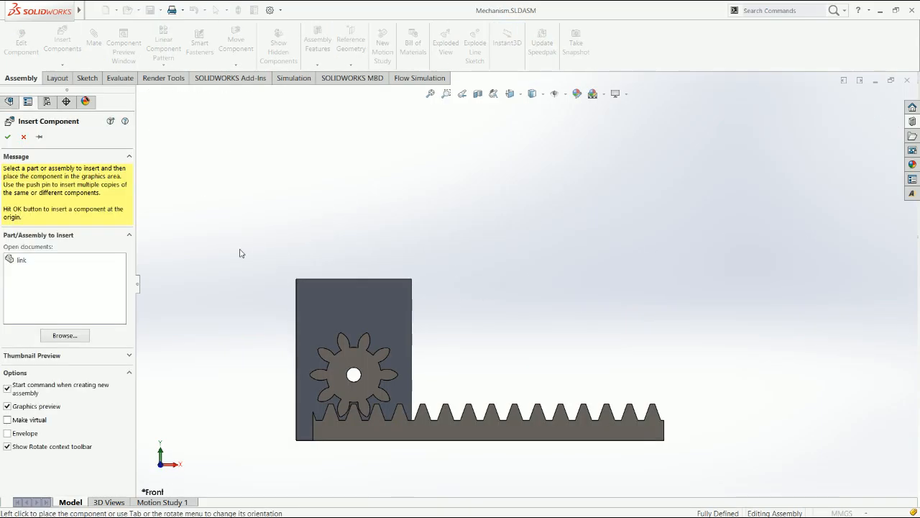
# Step: Insert the link part into the Mechanism assembly, placing it beside the plate at the spur gear's height
pyautogui.click(24, 260)
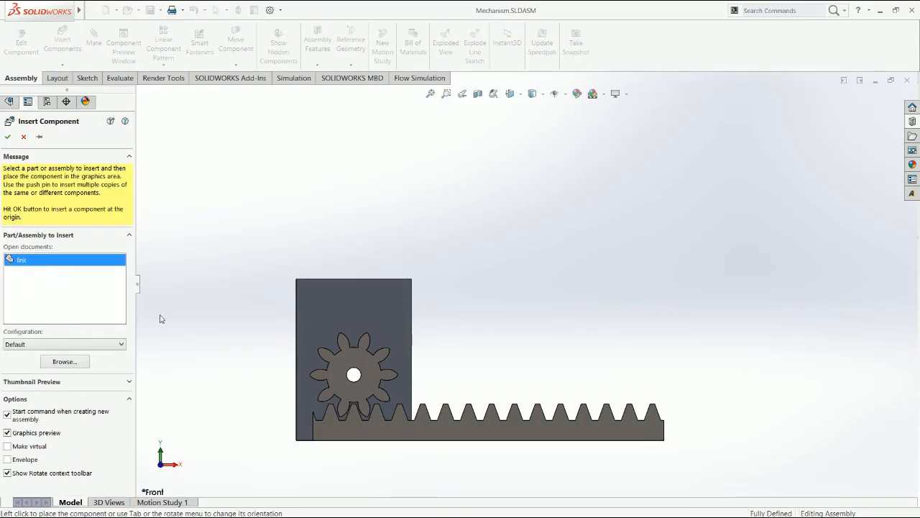
pyautogui.click(263, 377)
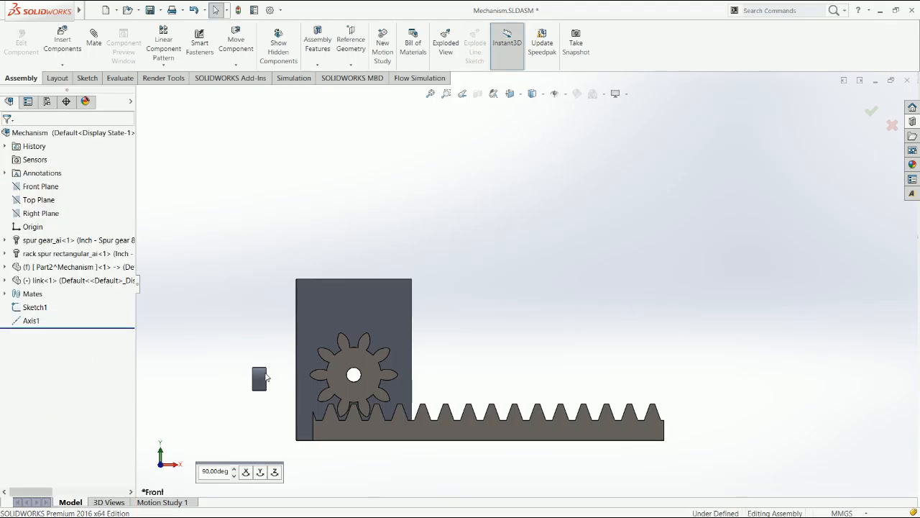
pyautogui.click(262, 379)
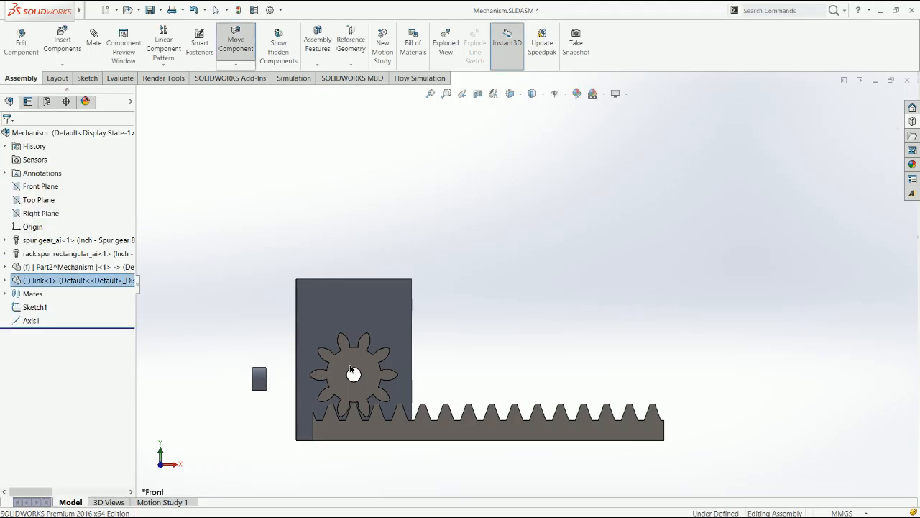
# Step: Rotate the link so its broad face is parallel to the spur gear, and move its end hole over the gear's bore
pyautogui.moveTo(265, 378); pyautogui.dragTo(313, 395, button='right')
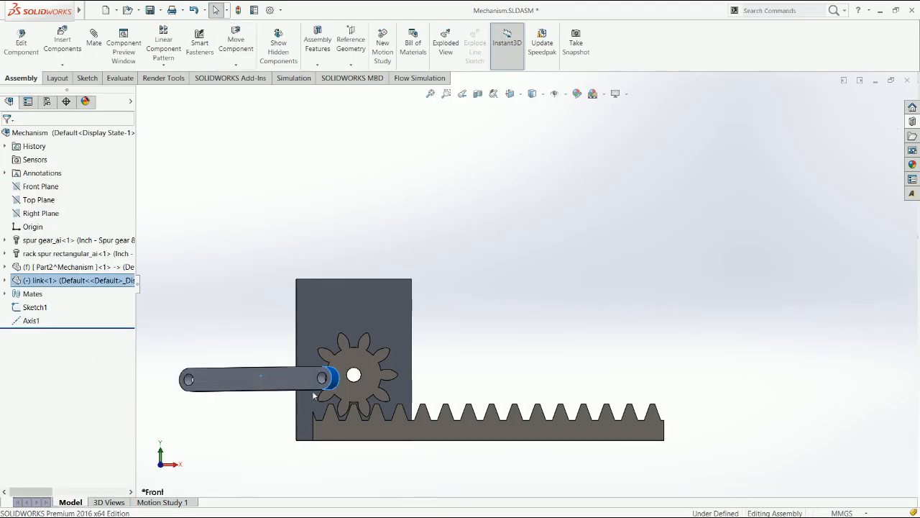
pyautogui.moveTo(313, 395); pyautogui.dragTo(316, 391, button='middle')
pyautogui.click(346, 372)
pyautogui.moveTo(467, 416); pyautogui.dragTo(590, 460, button='middle')
pyautogui.keyDown('ctrl'); pyautogui.click(621, 446); pyautogui.keyUp('ctrl')
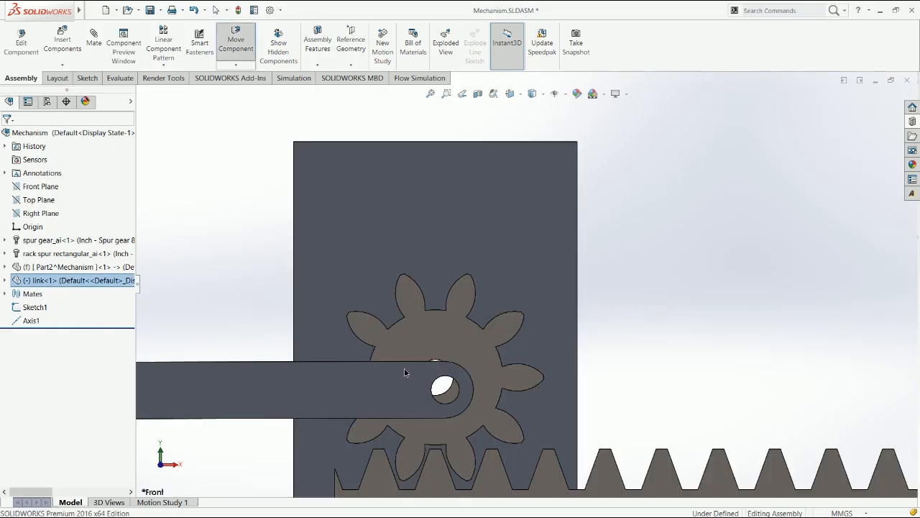
pyautogui.moveTo(404, 369); pyautogui.dragTo(397, 338)
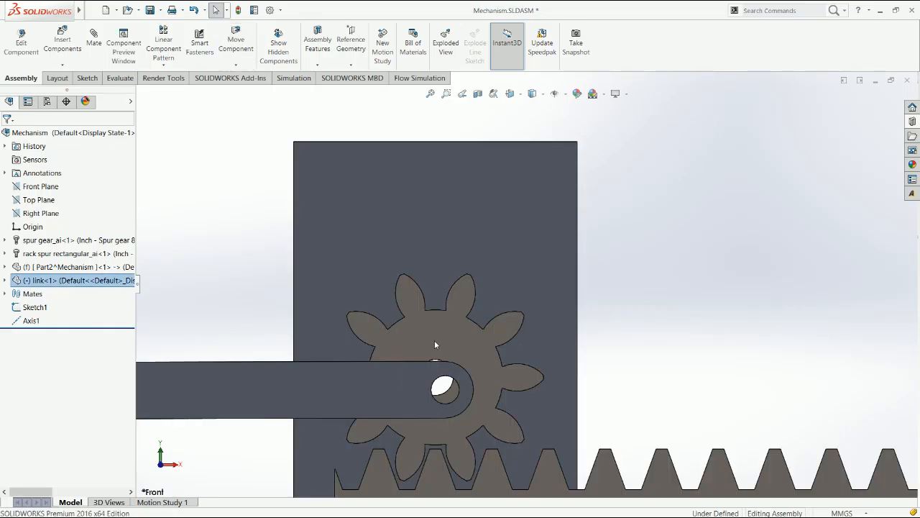
# Step: Change the link's hole diameter to 3.5 mm and its end radius to 3.5 mm
pyautogui.moveTo(417, 350); pyautogui.dragTo(419, 349, button='middle')
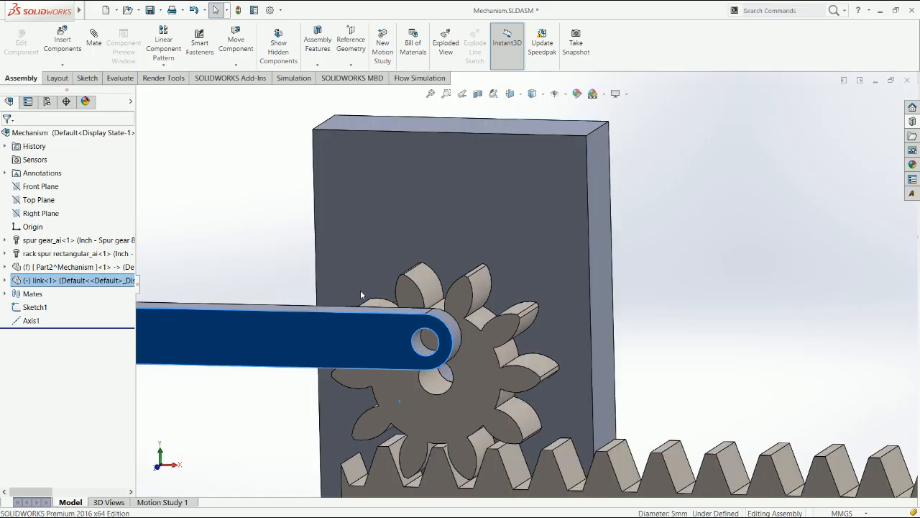
pyautogui.scroll(4, 270, 289)
pyautogui.click(269, 289)
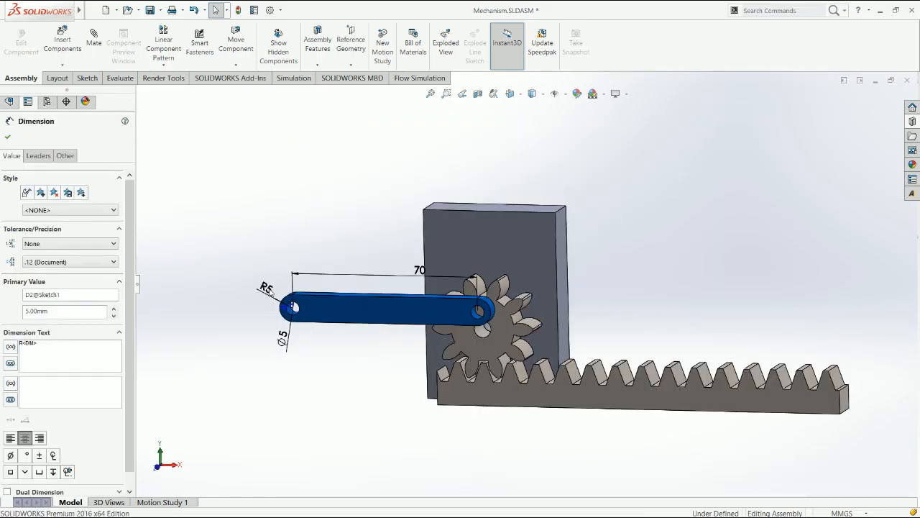
pyautogui.click(285, 339)
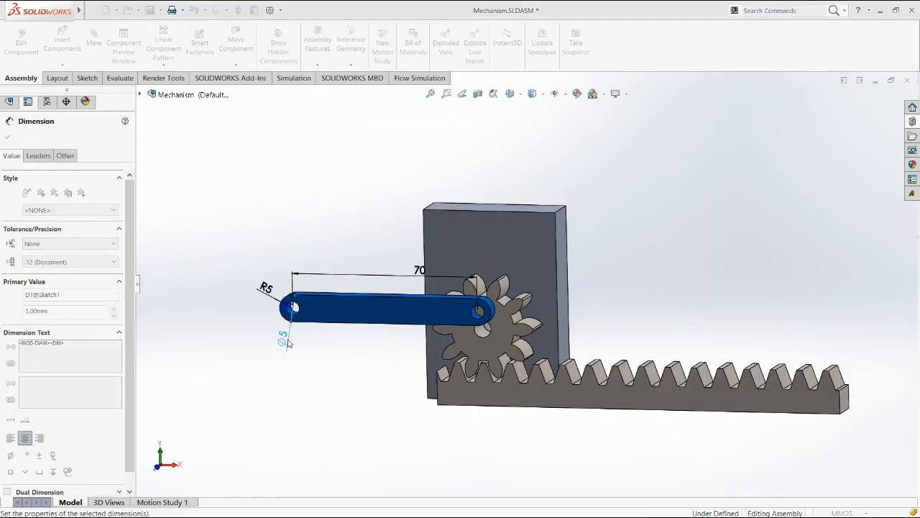
pyautogui.click(267, 288)
pyautogui.press('Return')
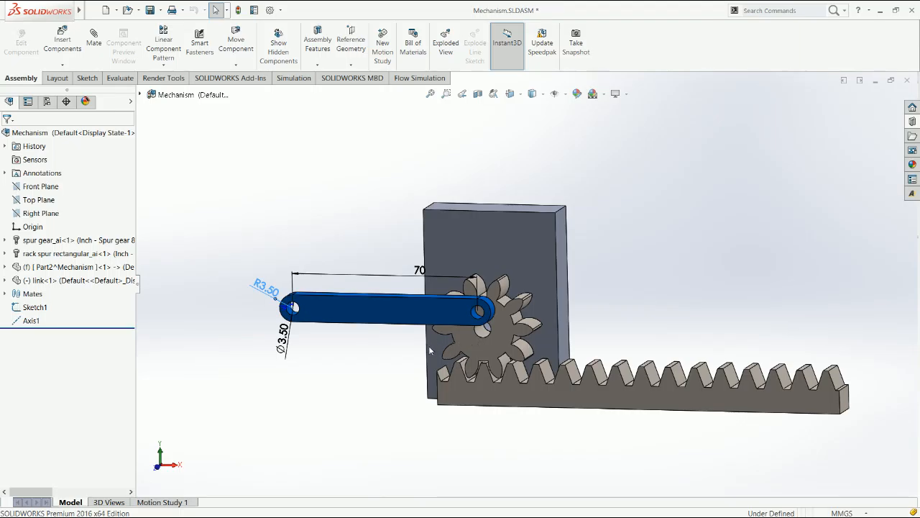
# Step: Shift the resized link in front view so its end hole lies above the gear's bore
pyautogui.click(461, 326)
pyautogui.hotkey('ctrl', '1')
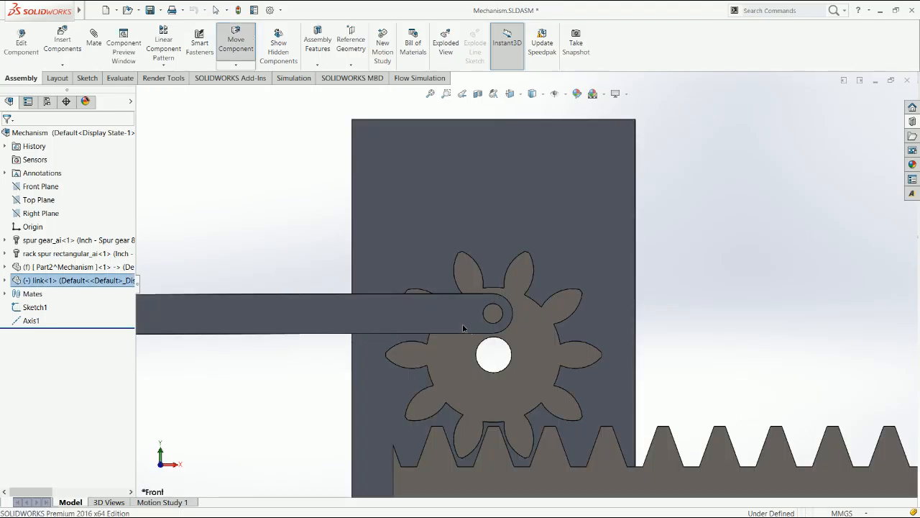
pyautogui.press('Escape')
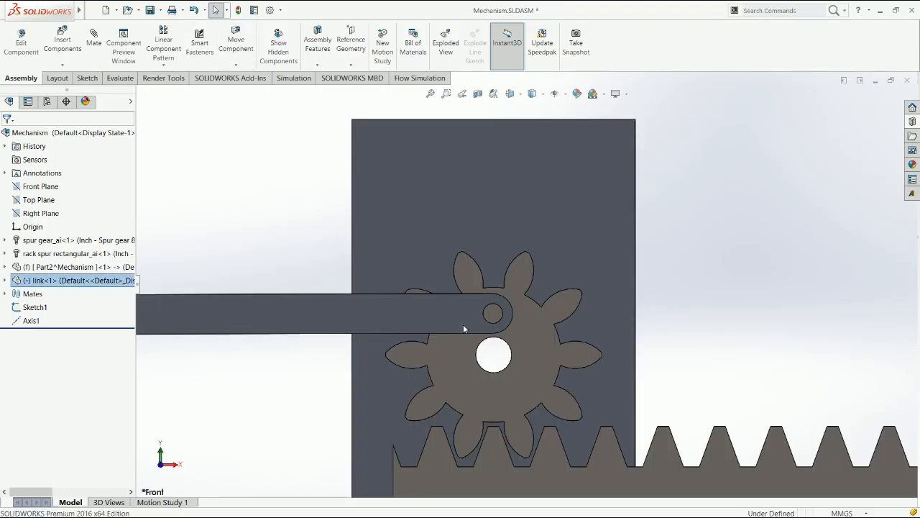
pyautogui.click(506, 325)
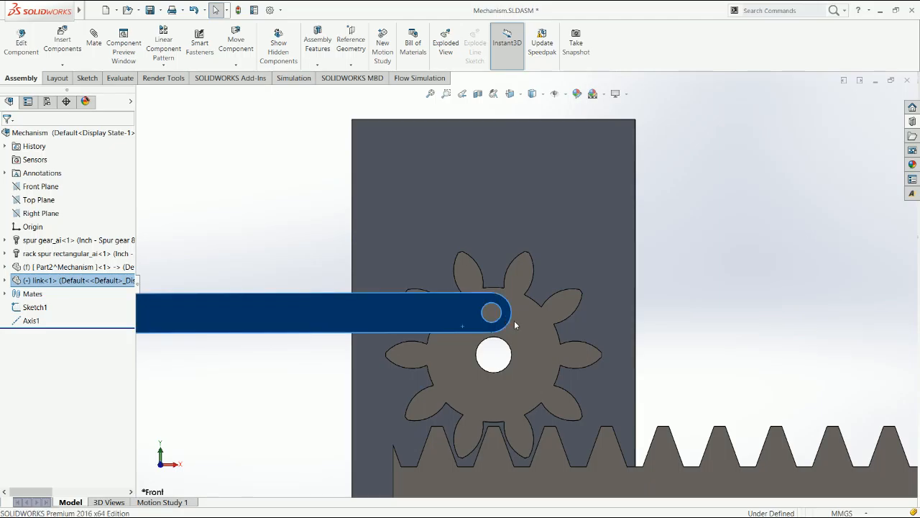
pyautogui.moveTo(506, 322)
pyautogui.mouseDown()
pyautogui.moveTo(518, 339)
pyautogui.moveTo(510, 327)
pyautogui.moveTo(505, 339)
pyautogui.mouseUp()
# Step: Measure the distance between the axes of the spur gear's bore and the link's end hole
pyautogui.click(507, 344)
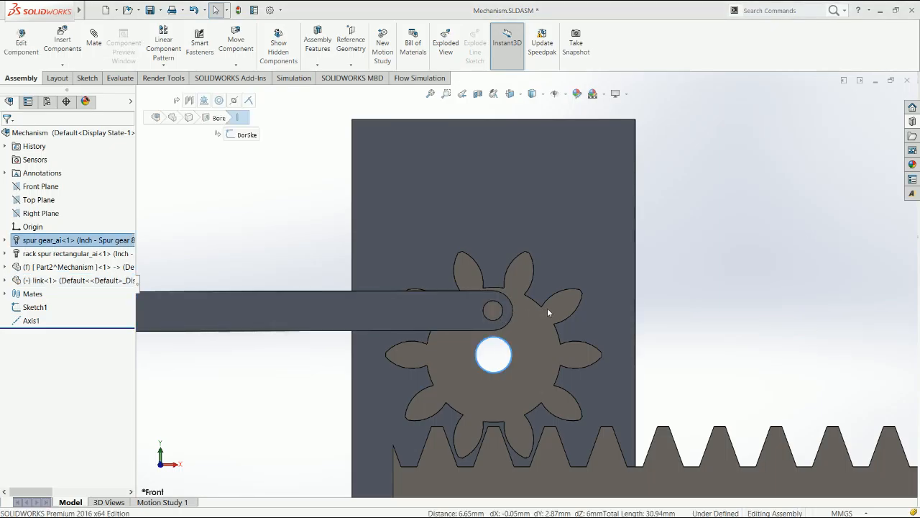
pyautogui.press('Escape')
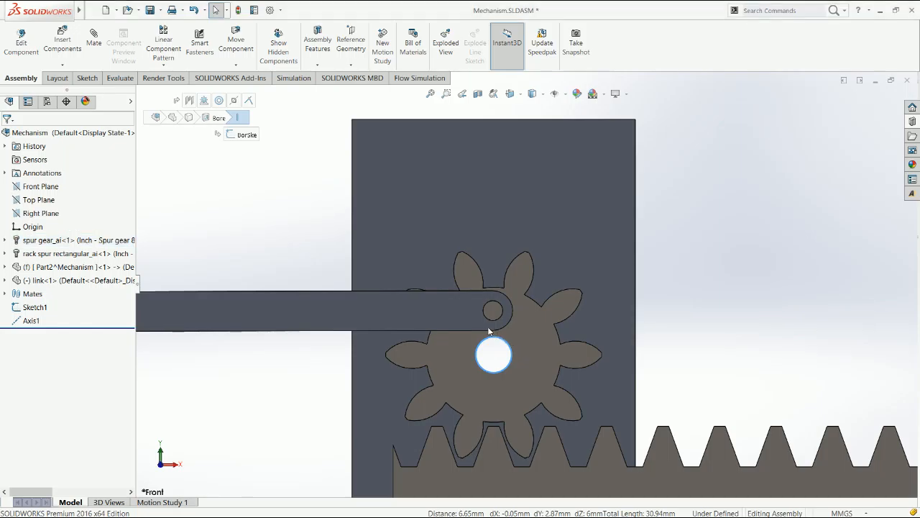
pyautogui.scroll(-5, 487, 296)
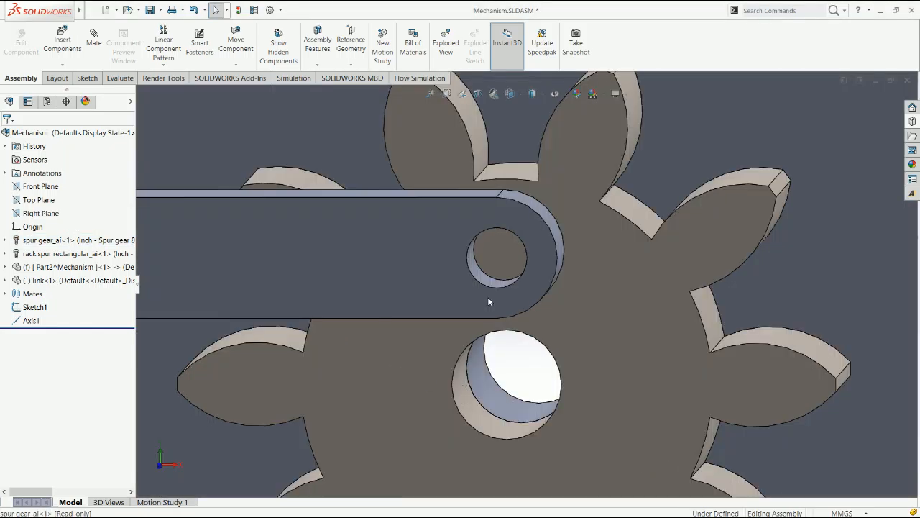
pyautogui.keyDown('ctrl'); pyautogui.click(494, 281); pyautogui.keyUp('ctrl')
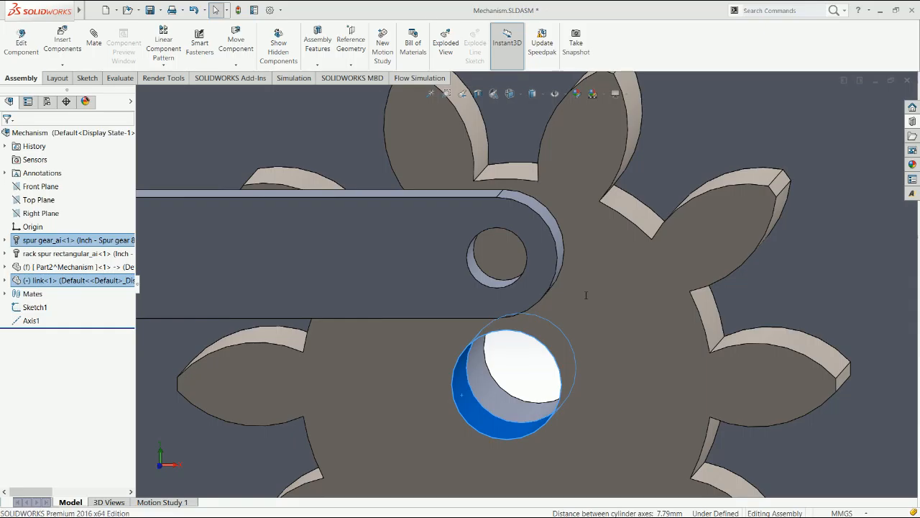
pyautogui.click(626, 282)
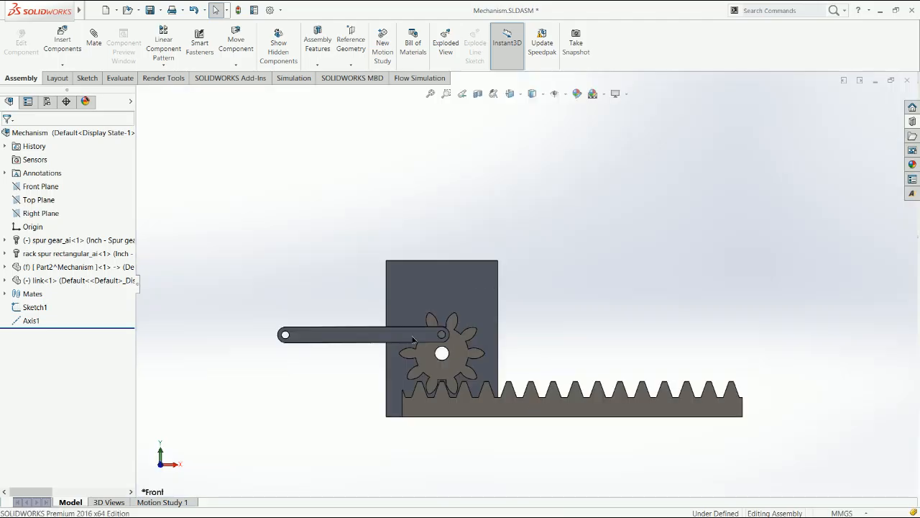
# Step: Try the link in upright and sideways positions around the spur gear's bore
pyautogui.moveTo(401, 341); pyautogui.dragTo(420, 387)
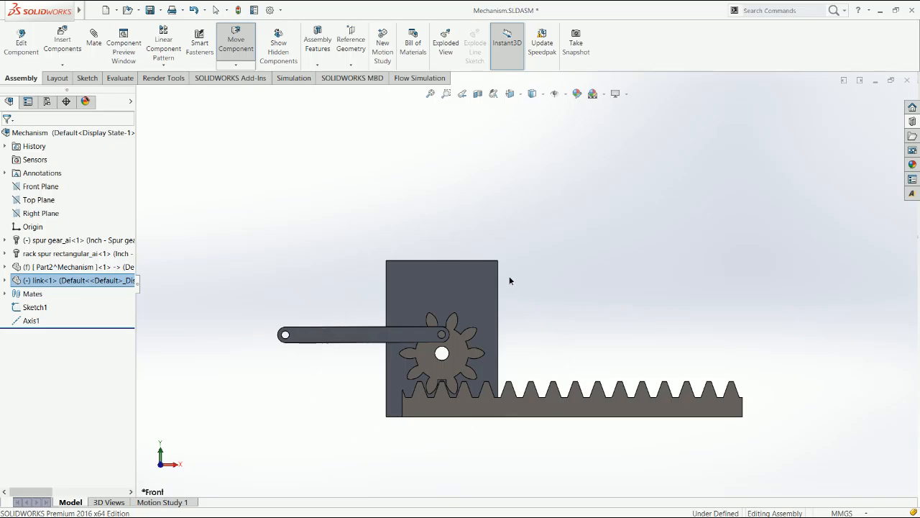
pyautogui.press('Escape')
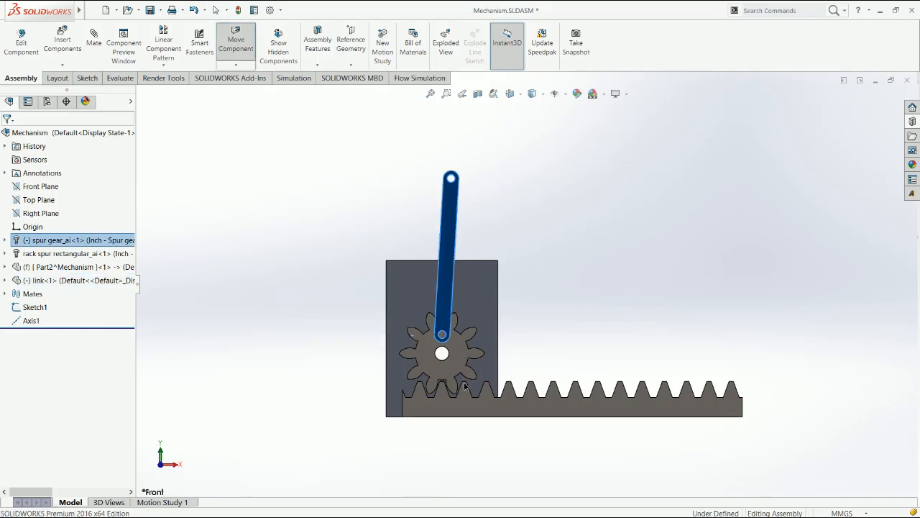
pyautogui.click(449, 204)
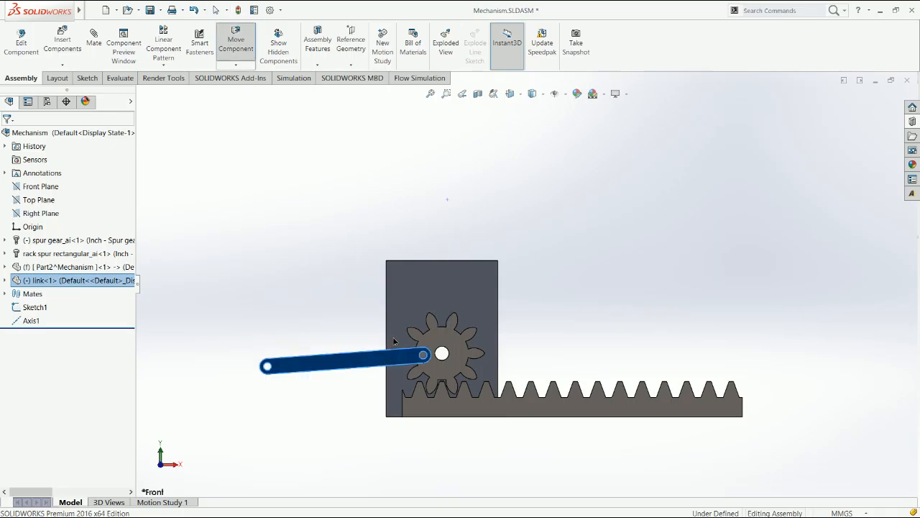
pyautogui.press('Escape')
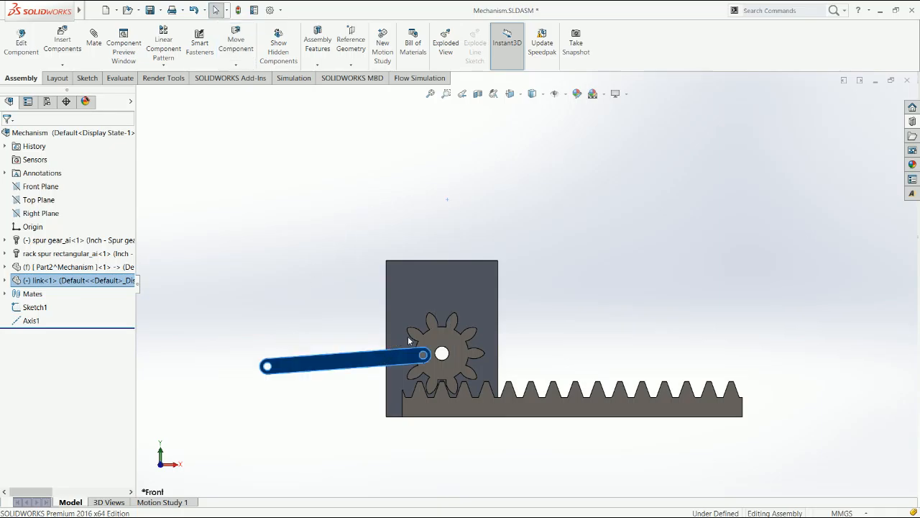
# Step: Place the link's end hole on the gear body directly above the bore, and save the assembly
pyautogui.moveTo(471, 324); pyautogui.dragTo(471, 325)
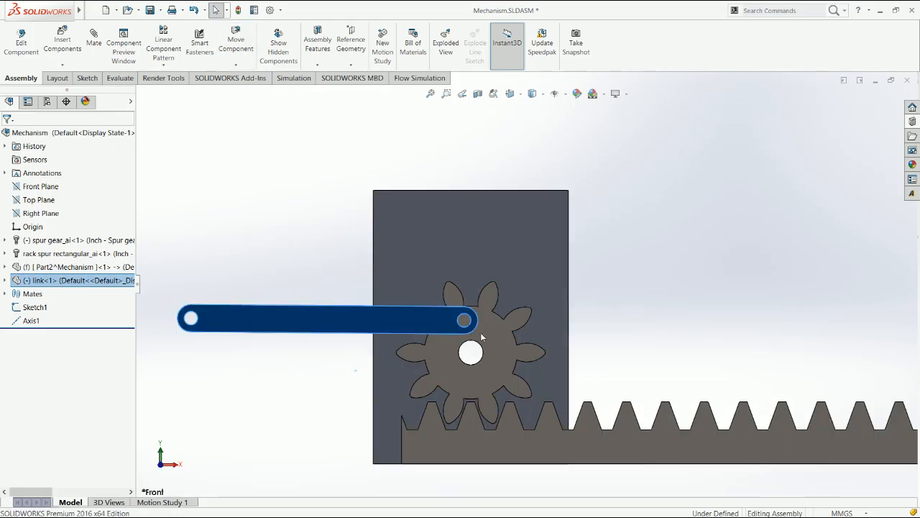
pyautogui.click(493, 335)
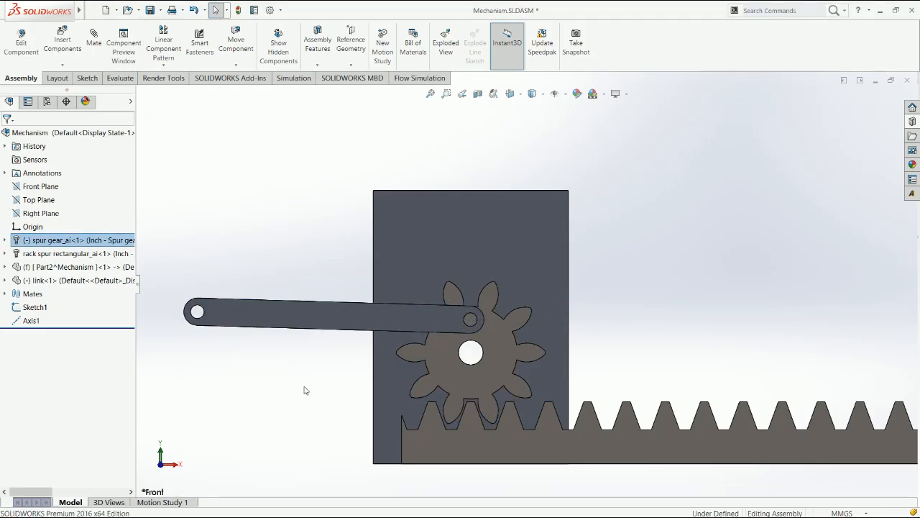
pyautogui.click(487, 319)
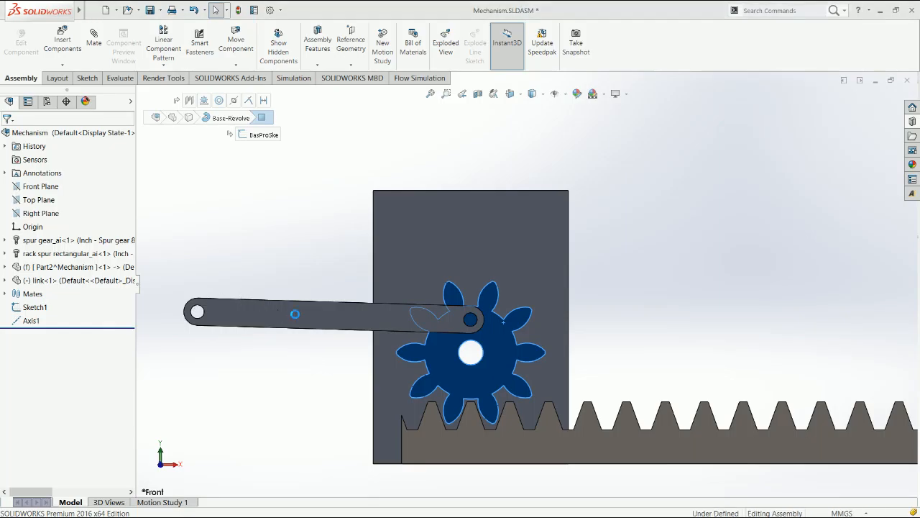
pyautogui.hotkey('ctrl', 's')
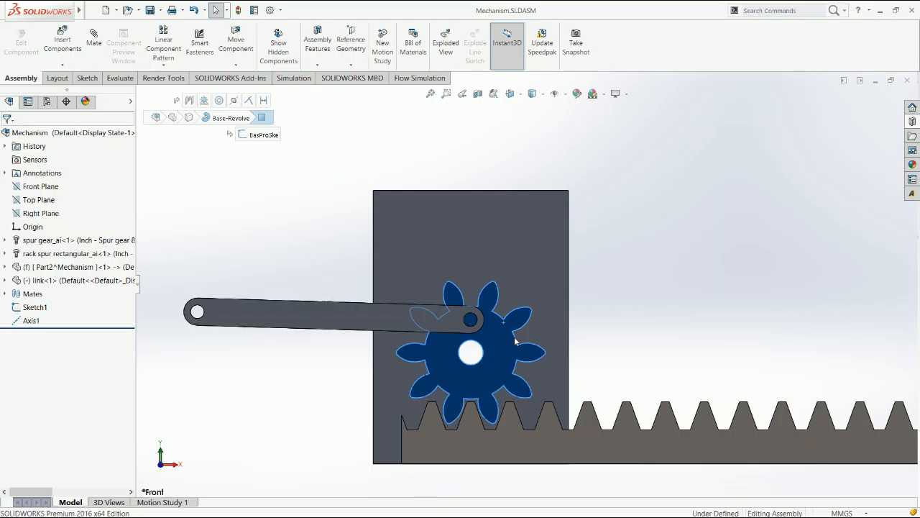
# Step: Start editing the spur gear in place within the assembly
pyautogui.click(272, 240)
pyautogui.scroll(-2, 271, 240)
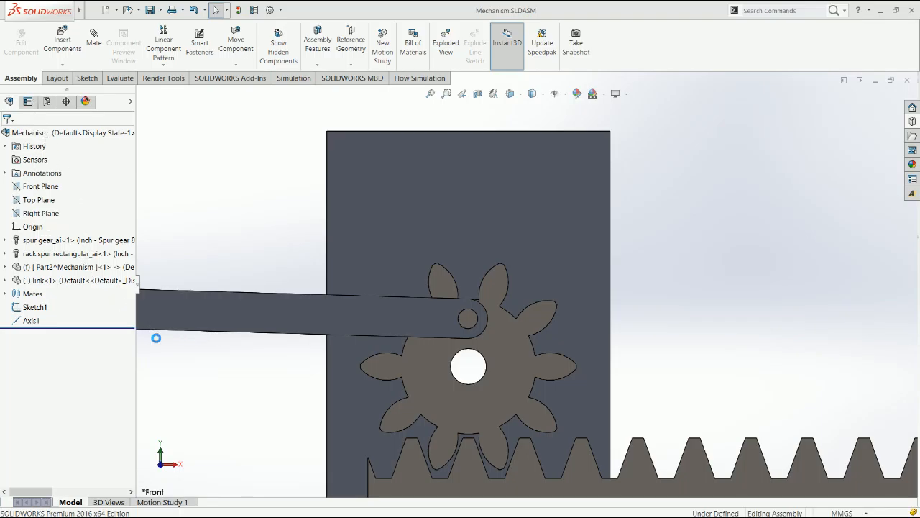
pyautogui.click(415, 370)
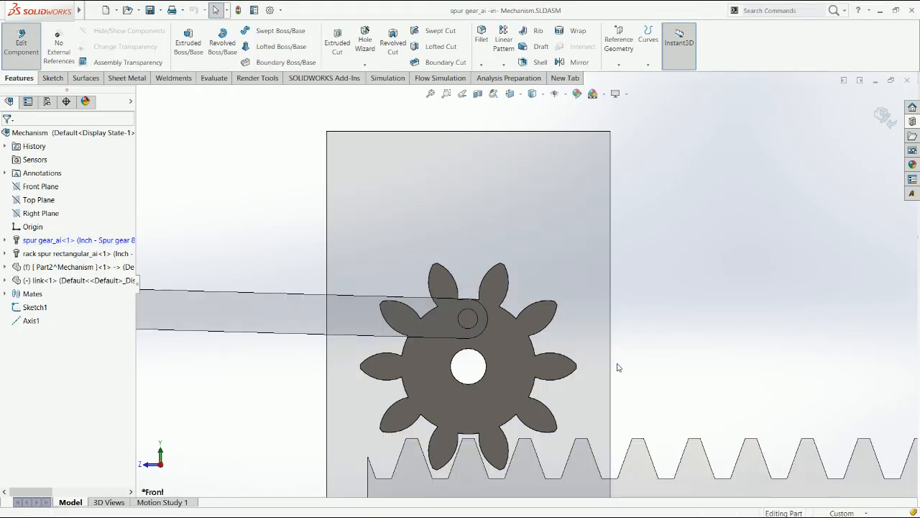
pyautogui.scroll(6, 611, 335)
# Step: Sketch a 3.5 mm diameter circle on the spur gear's front face, between the bore and the upper teeth
pyautogui.click(429, 350)
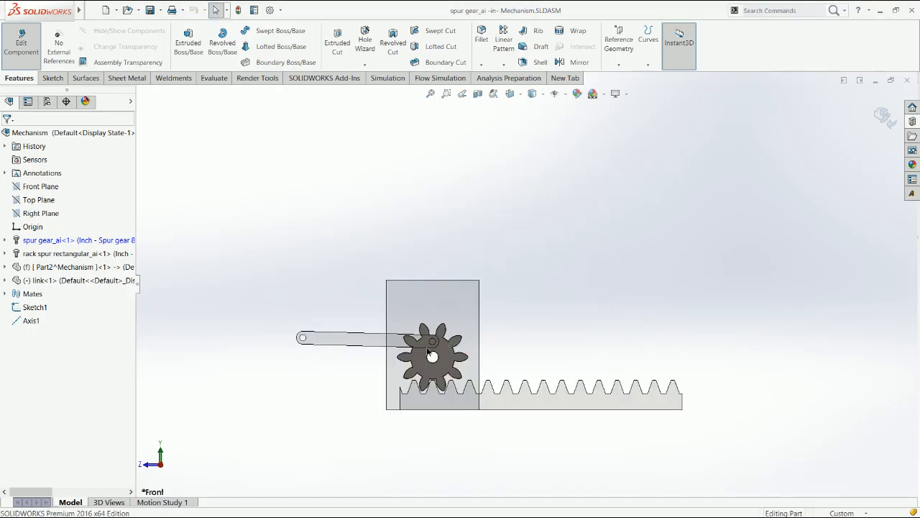
pyautogui.scroll(-3, 471, 345)
pyautogui.moveTo(541, 337); pyautogui.dragTo(650, 337, button='right')
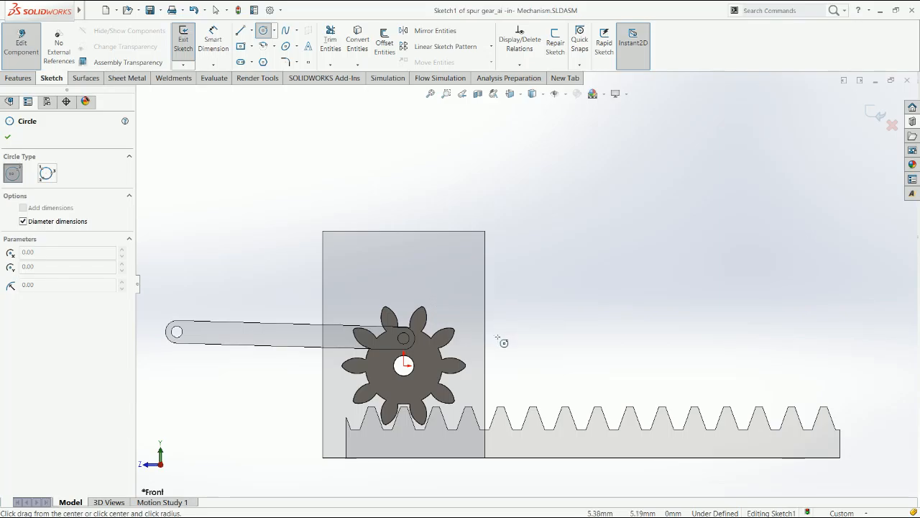
pyautogui.click(501, 345)
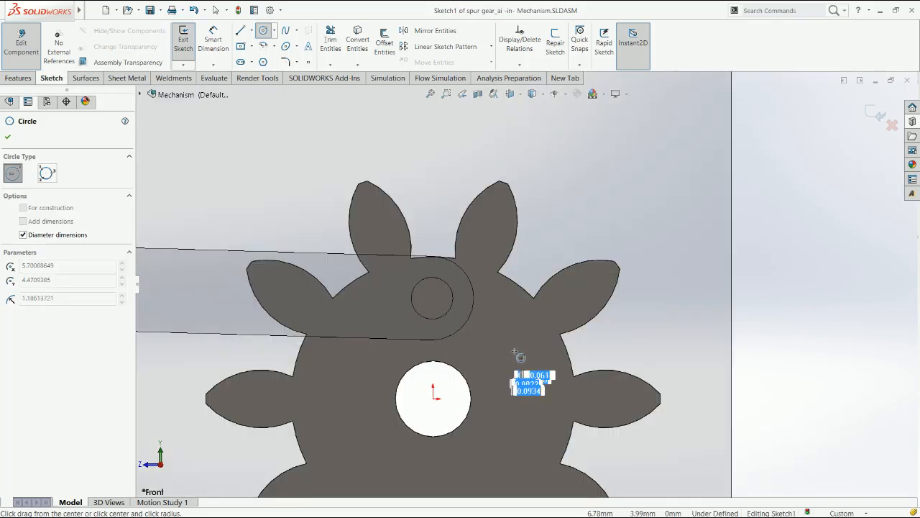
pyautogui.write('3.5mm')
pyautogui.press('Return')
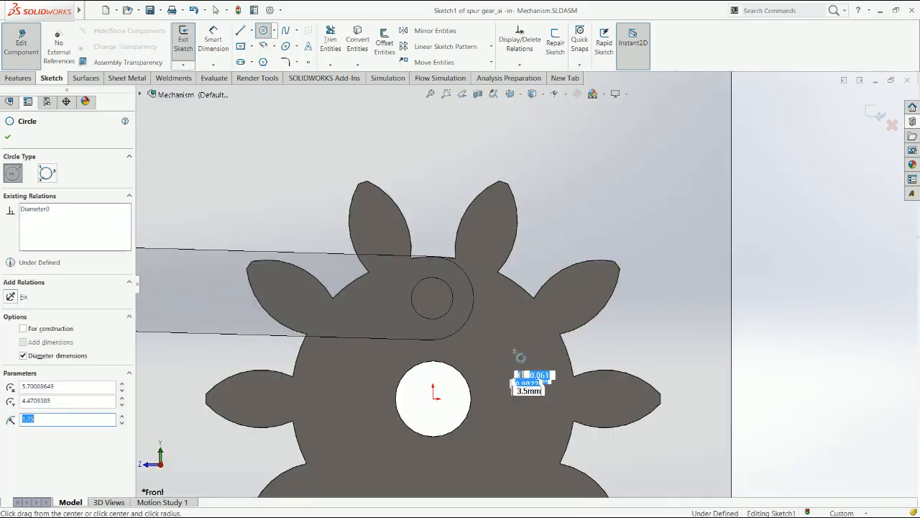
pyautogui.press('Escape')
# Step: Try to relate the circle's centre to the gear's origin, and exit the sketch and in-place editing
pyautogui.click(502, 345)
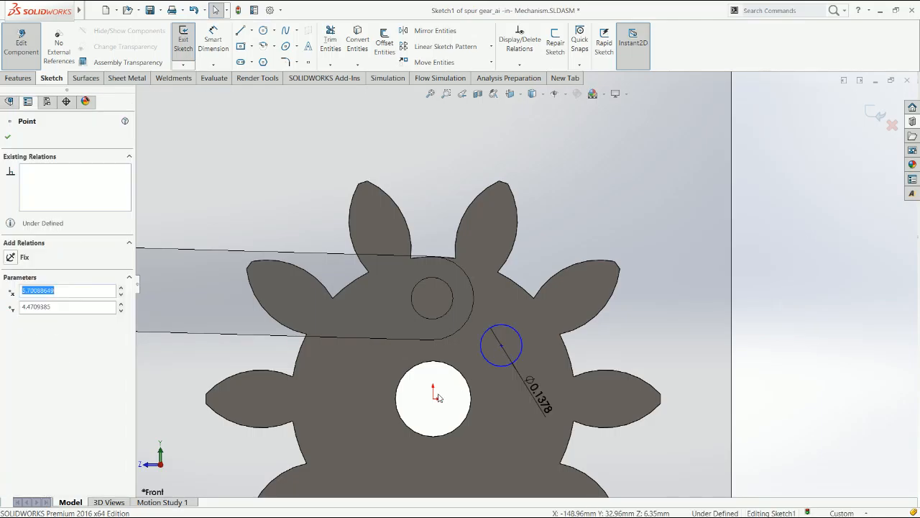
pyautogui.keyDown('ctrl'); pyautogui.click(434, 398); pyautogui.keyUp('ctrl')
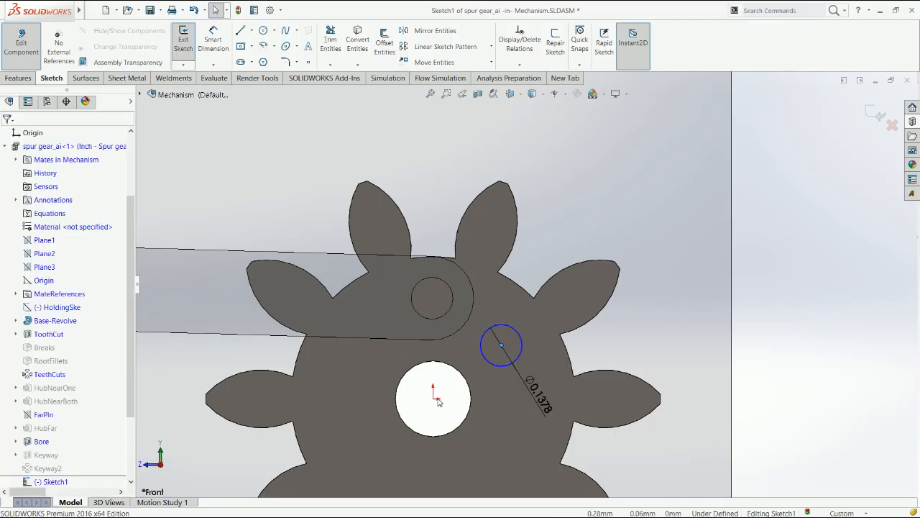
pyautogui.click(514, 384)
pyautogui.click(434, 402)
pyautogui.click(882, 118)
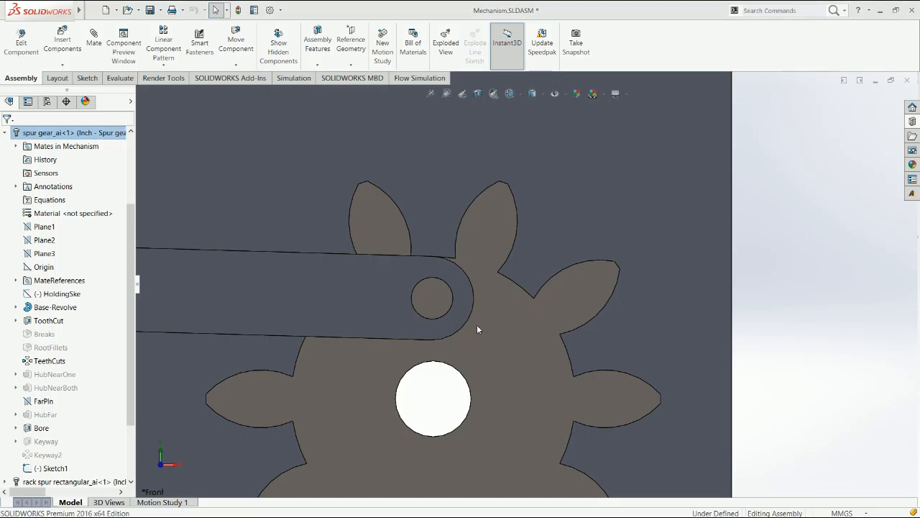
# Step: Open the spur gear part in its own window and edit its circle sketch face-on
pyautogui.rightClick(477, 325)
pyautogui.click(485, 283)
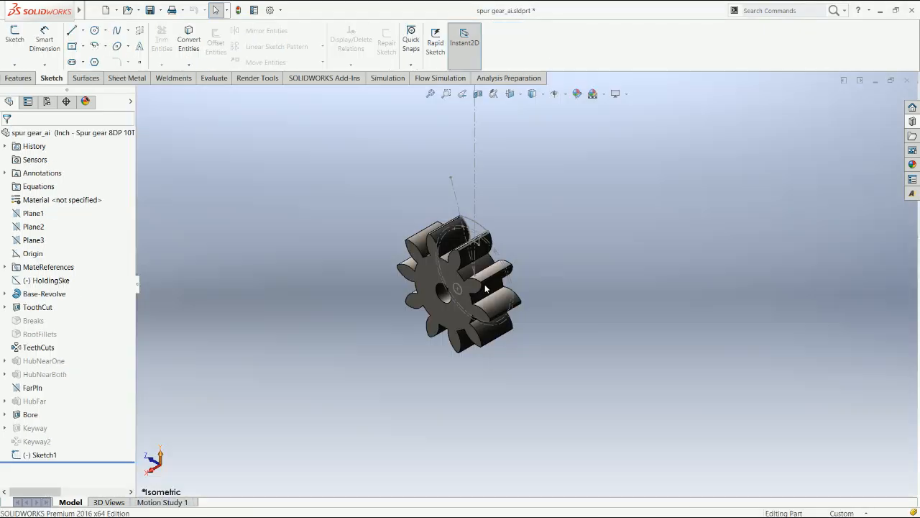
pyautogui.click(44, 455)
pyautogui.hotkey('ctrl', '8')
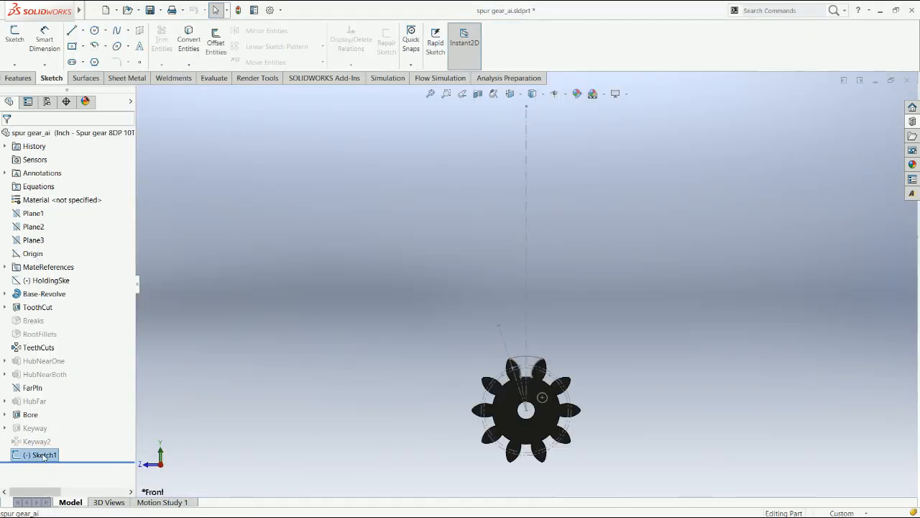
pyautogui.click(46, 429)
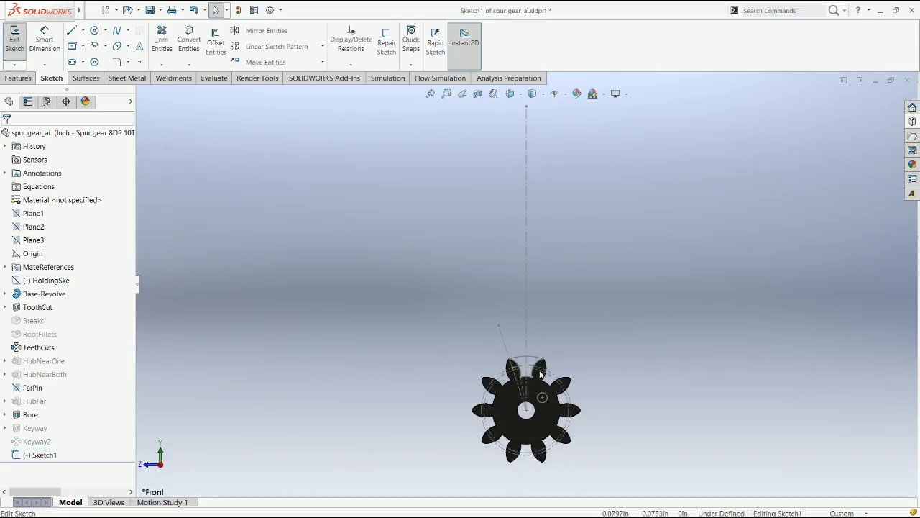
# Step: Add a vertical relation between the circle's centre and the gear's origin
pyautogui.scroll(-5, 530, 416)
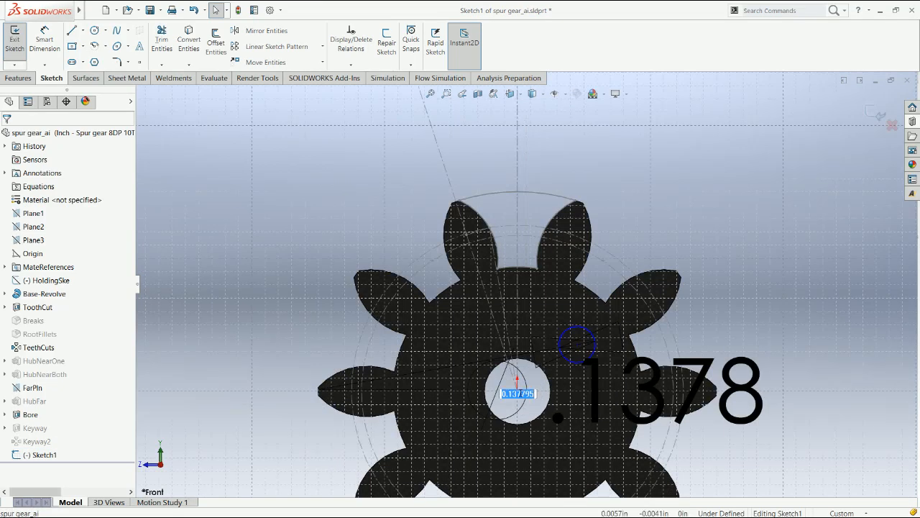
pyautogui.click(519, 393)
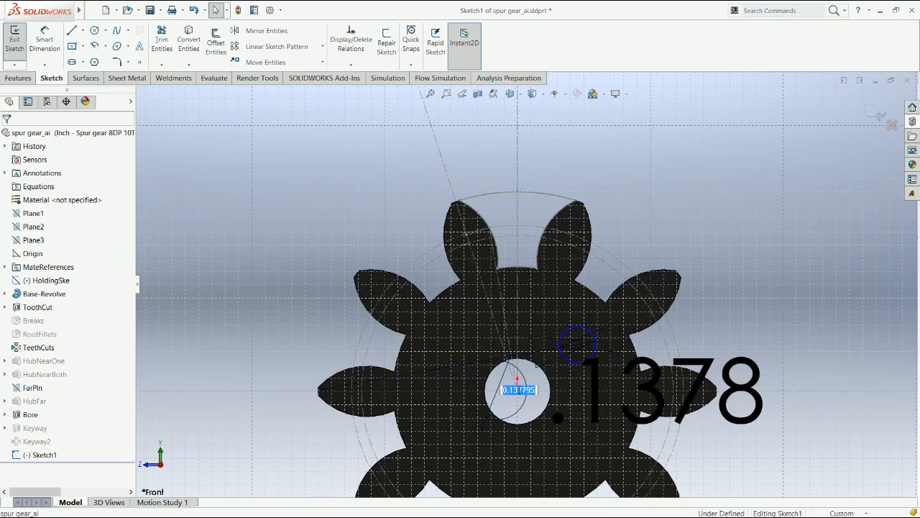
pyautogui.click(639, 381)
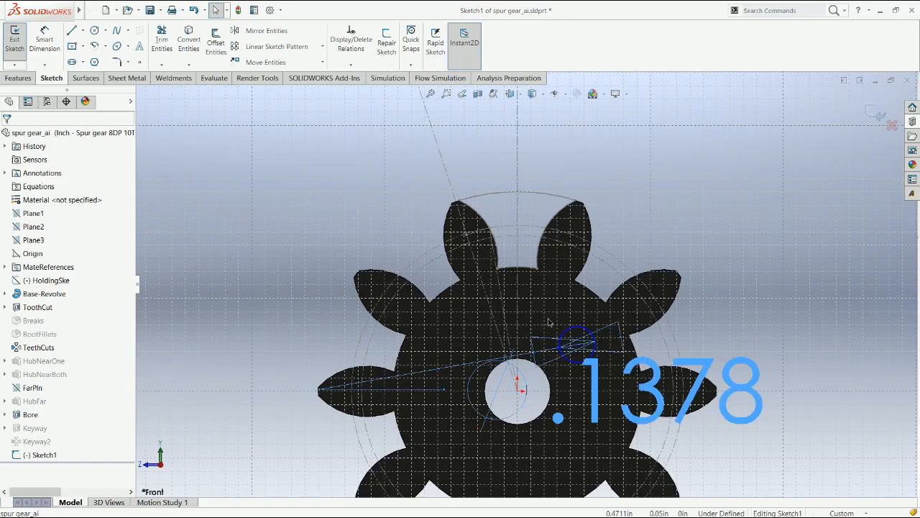
pyautogui.click(518, 391)
pyautogui.keyDown('ctrl'); pyautogui.click(580, 348); pyautogui.keyUp('ctrl')
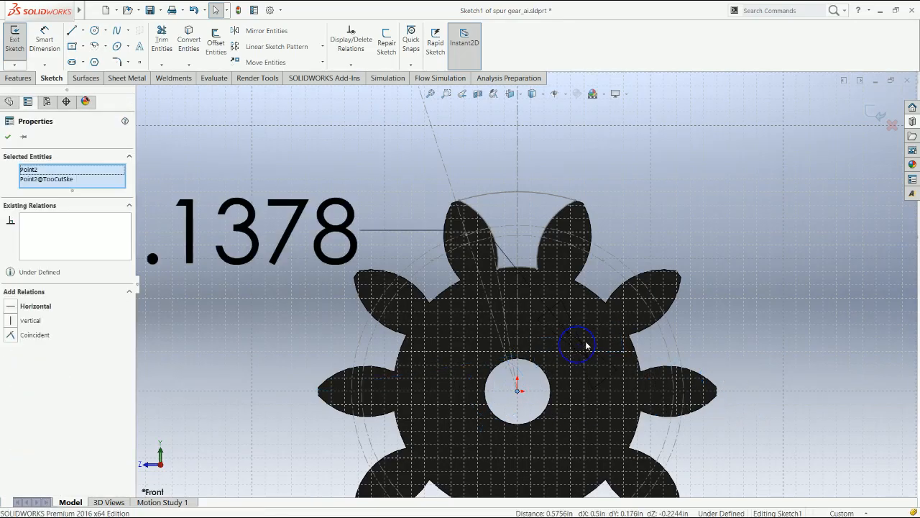
pyautogui.click(30, 320)
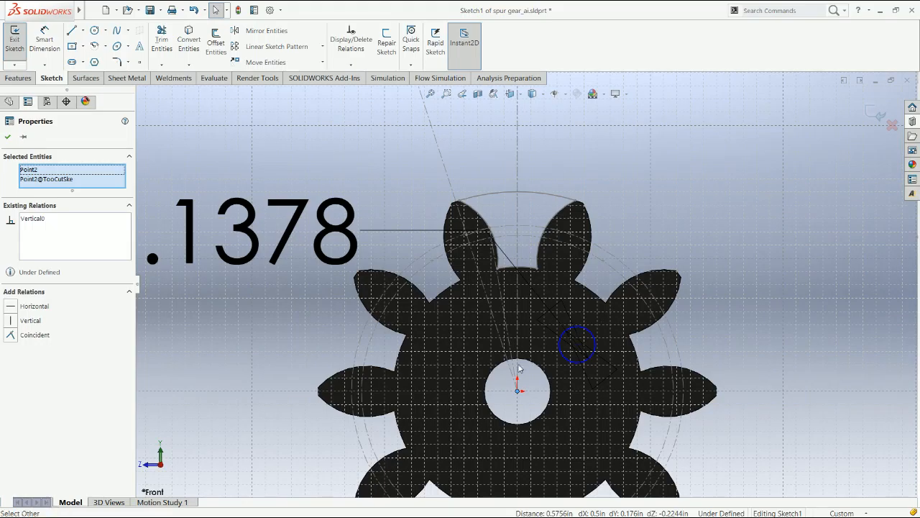
pyautogui.click(762, 356)
# Step: Dimension the vertical distance from the gear's origin to the circle's centre as 0.2 in
pyautogui.moveTo(762, 356); pyautogui.dragTo(767, 297, button='right')
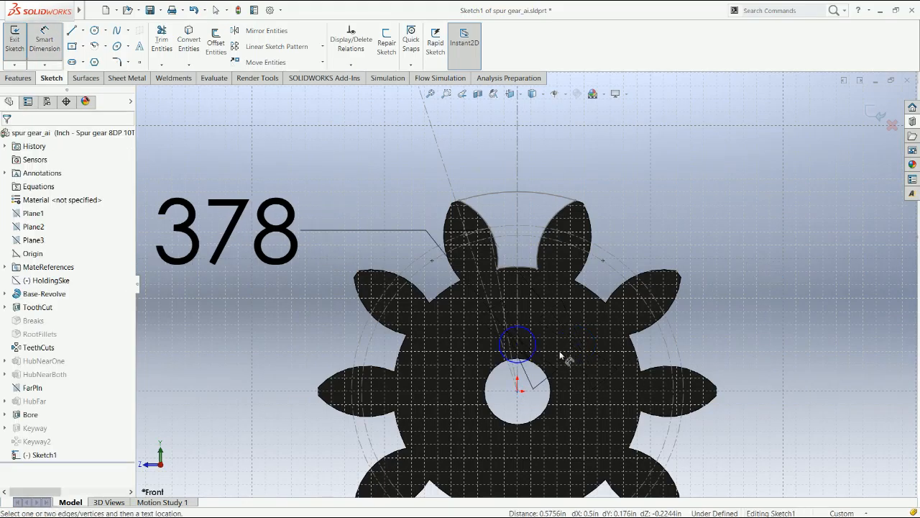
pyautogui.click(536, 344)
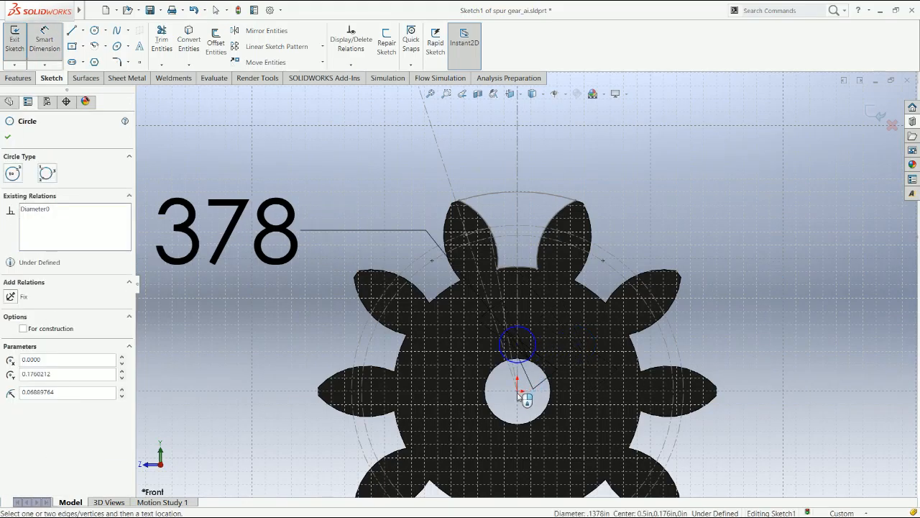
pyautogui.click(523, 384)
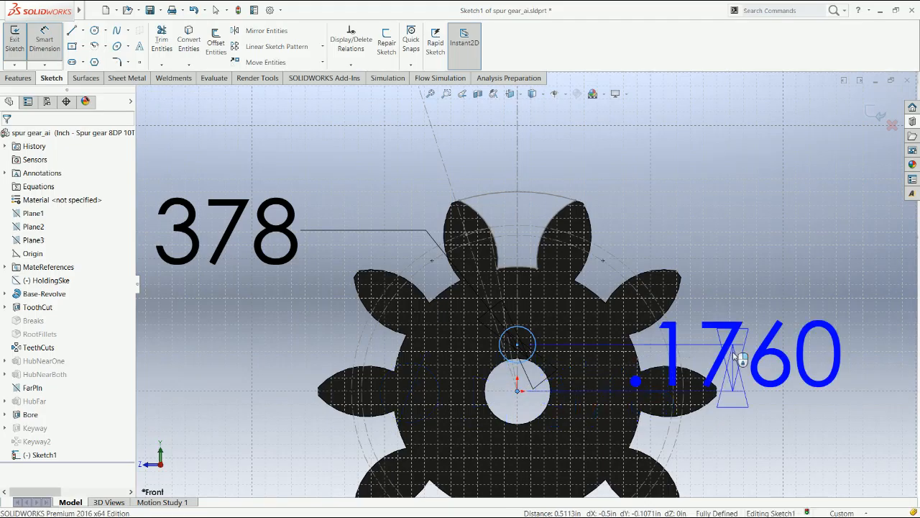
pyautogui.click(733, 356)
pyautogui.write('0.2')
pyautogui.press('Return')
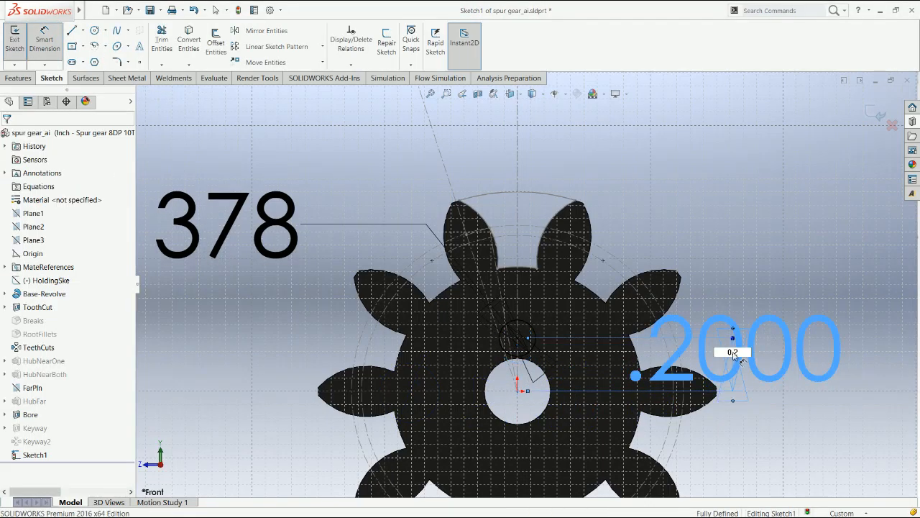
# Step: Try 0.4 in for the circle's distance from the origin, settle on 0.3 in, and exit the sketch
pyautogui.click(734, 355)
pyautogui.write('0.4')
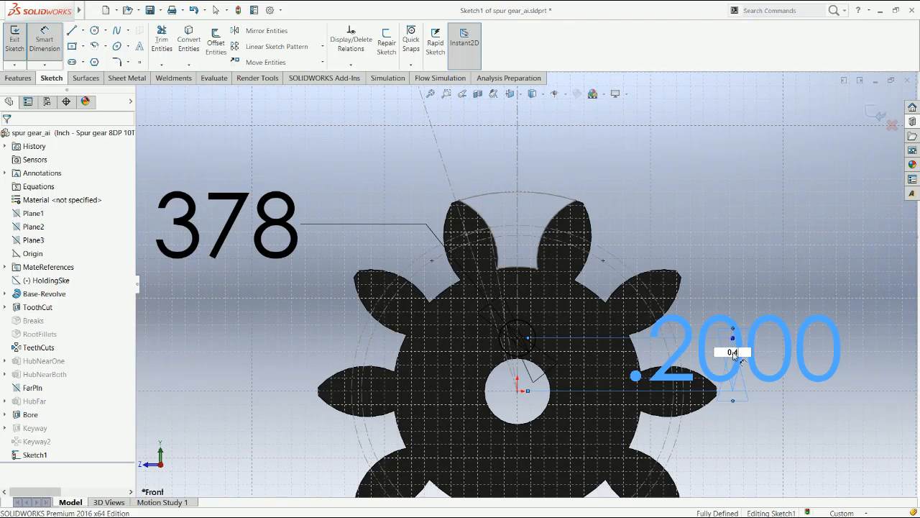
pyautogui.press('Return')
pyautogui.click(738, 304)
pyautogui.write('0.3')
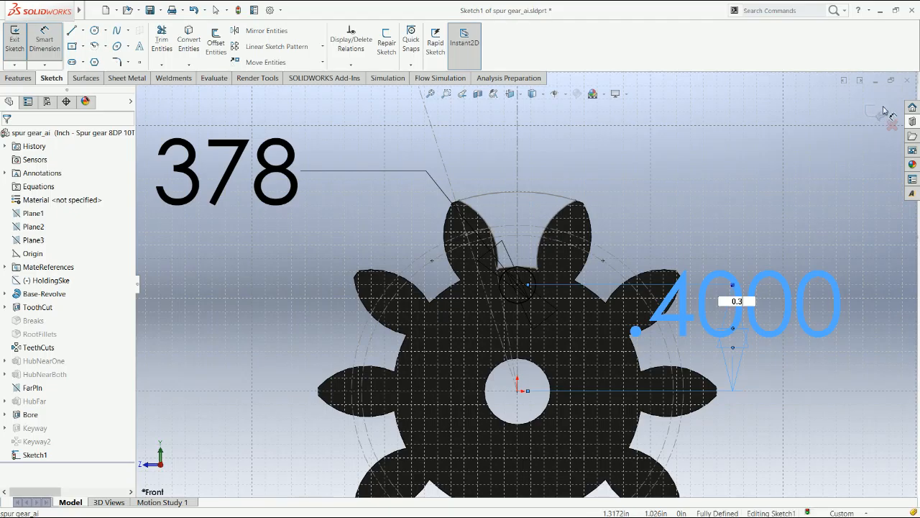
pyautogui.press('Return')
pyautogui.click(884, 110)
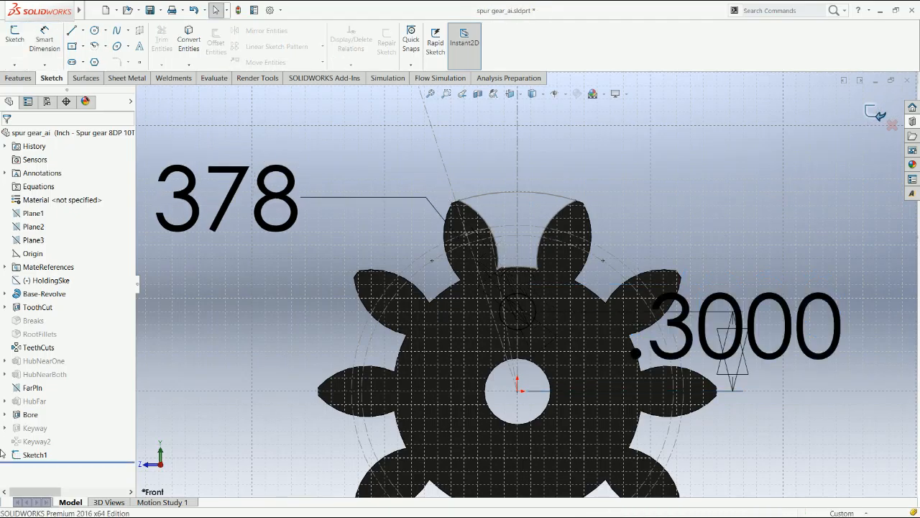
# Step: Extrude the circle into a boss on the spur gear and return to the Mechanism assembly
pyautogui.click(28, 457)
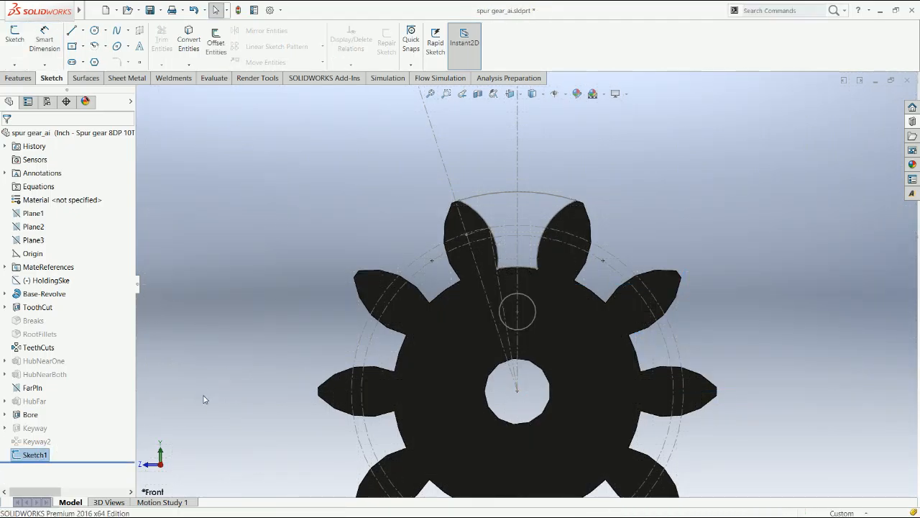
pyautogui.press('e')
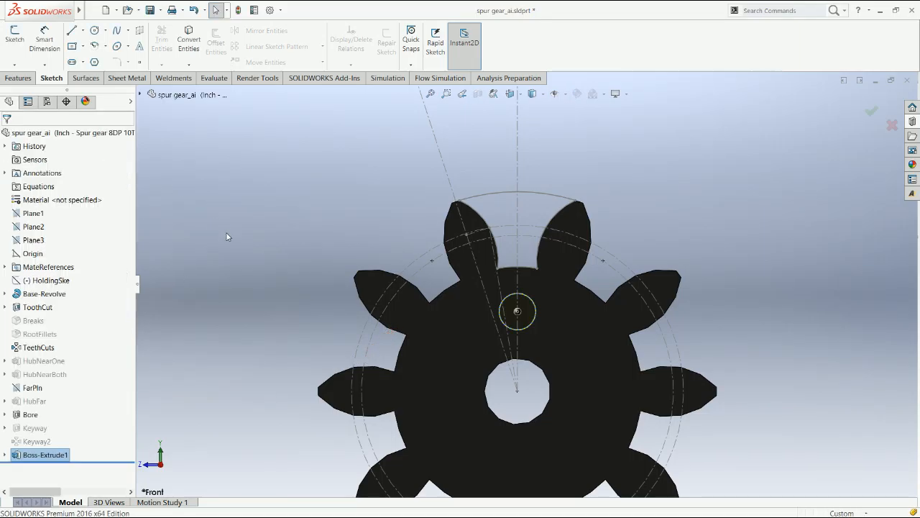
pyautogui.hotkey('ctrl', 'Tab')
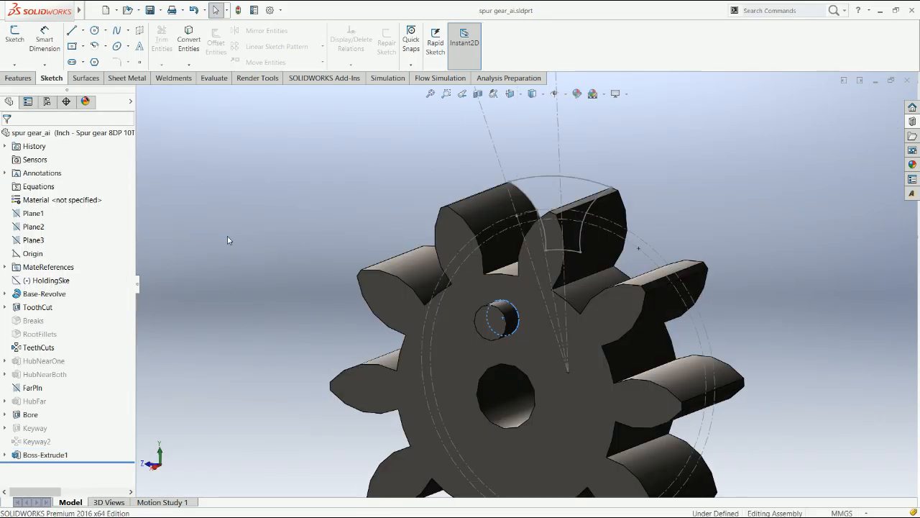
# Step: Delete the distance mate between the spur gear and the link
pyautogui.click(400, 311)
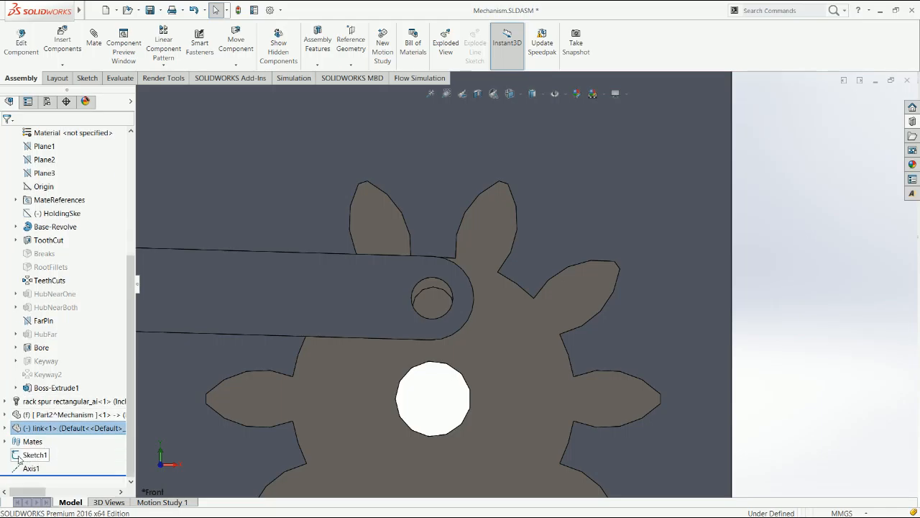
pyautogui.click(4, 442)
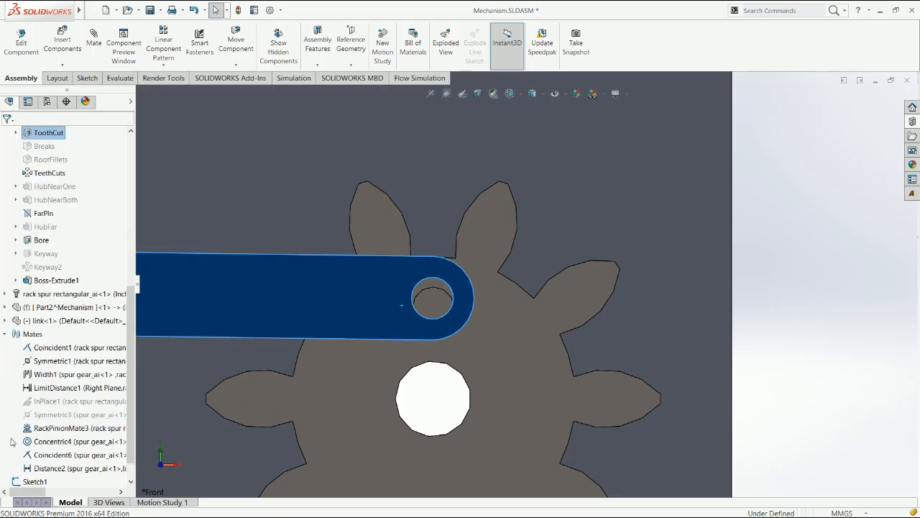
pyautogui.click(67, 468)
pyautogui.press('Delete')
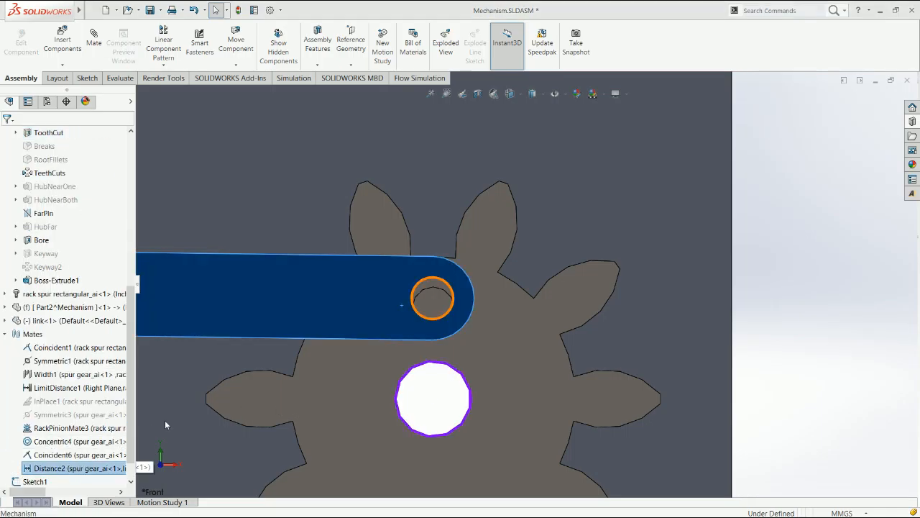
pyautogui.press('Return')
# Step: Mate the link's end hole concentric with the off-centre round boss on the spur gear
pyautogui.moveTo(436, 287); pyautogui.dragTo(421, 288, button='middle')
pyautogui.click(417, 296)
pyautogui.scroll(-3, 426, 297)
pyautogui.click(428, 297)
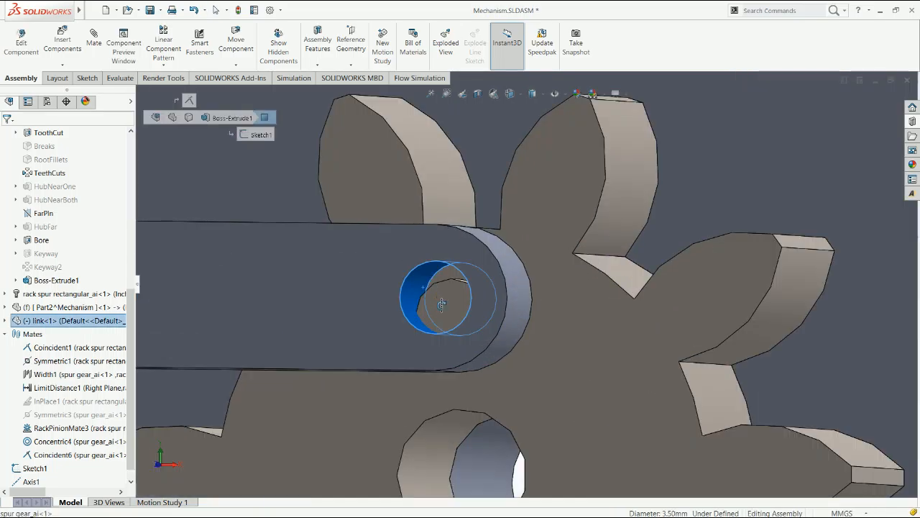
pyautogui.scroll(-2, 482, 273)
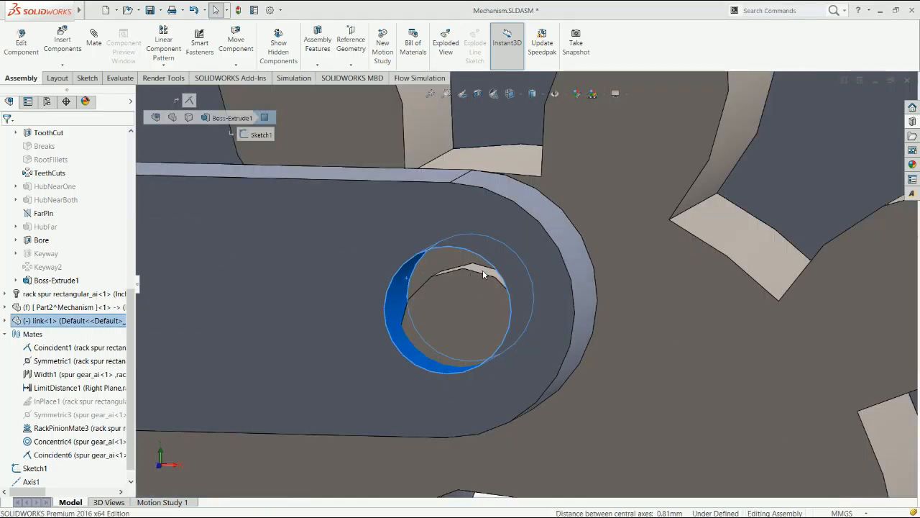
pyautogui.click(483, 273)
pyautogui.scroll(-2, 482, 273)
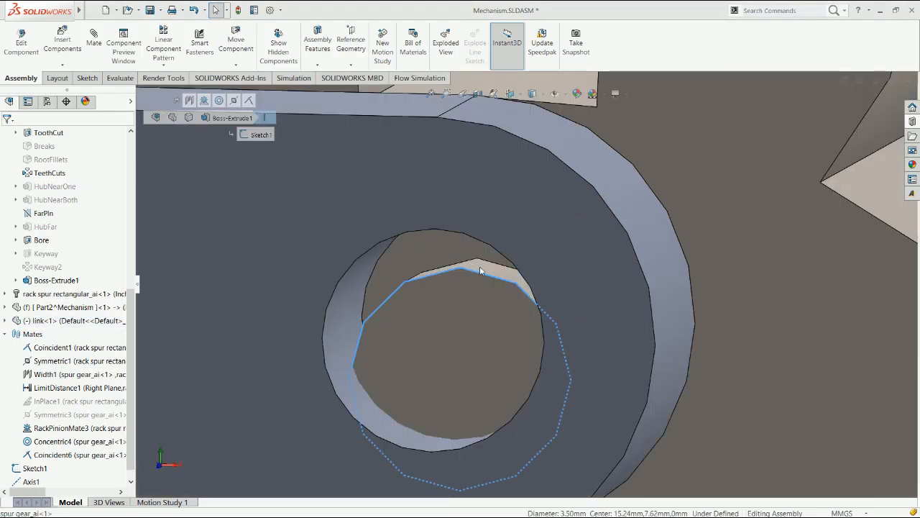
pyautogui.keyDown('ctrl'); pyautogui.click(482, 266); pyautogui.keyUp('ctrl')
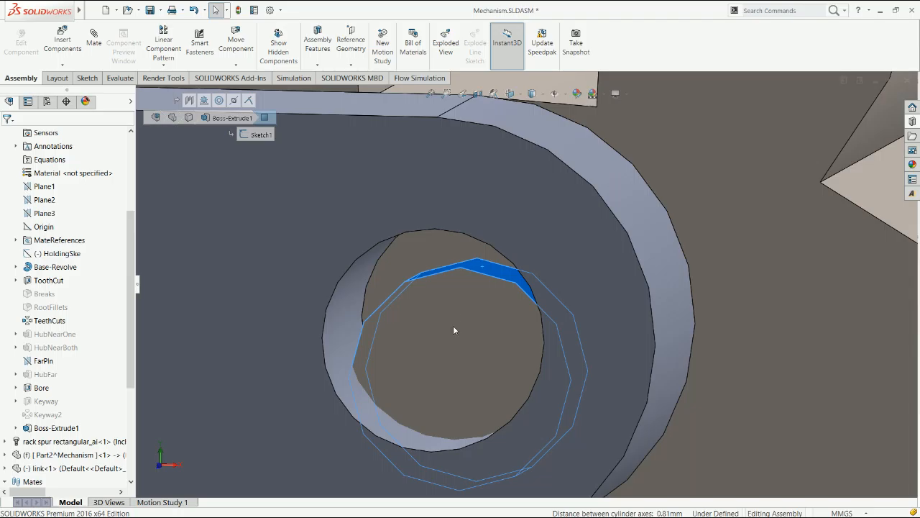
# Step: Test the mechanism in the front view by sliding the rack back and forth and swinging the link
pyautogui.hotkey('ctrl', '1')
pyautogui.moveTo(495, 398); pyautogui.dragTo(455, 398)
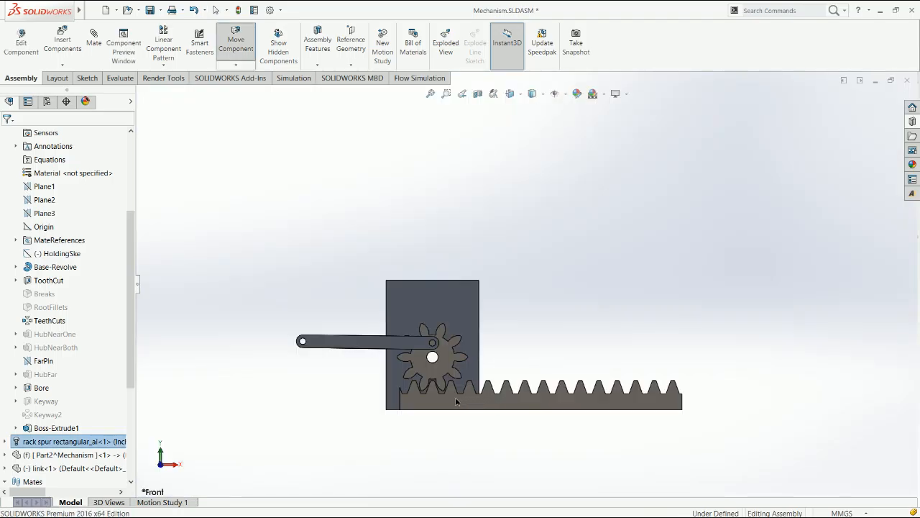
pyautogui.moveTo(321, 388); pyautogui.dragTo(323, 385)
pyautogui.moveTo(333, 341); pyautogui.dragTo(348, 278)
pyautogui.moveTo(325, 405)
pyautogui.mouseDown()
pyautogui.moveTo(452, 404)
pyautogui.moveTo(314, 398)
pyautogui.mouseUp()
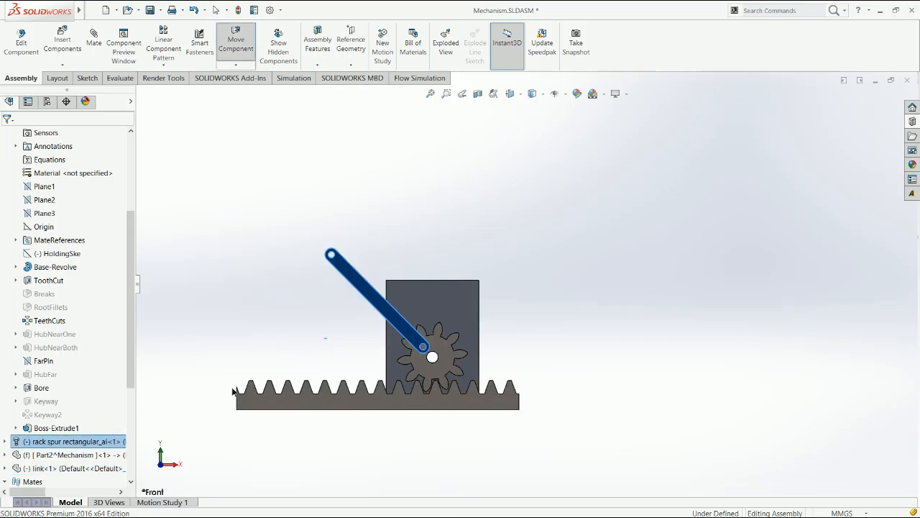
pyautogui.moveTo(232, 392); pyautogui.dragTo(397, 399)
pyautogui.moveTo(275, 402); pyautogui.dragTo(593, 403)
pyautogui.moveTo(340, 255); pyautogui.dragTo(322, 283)
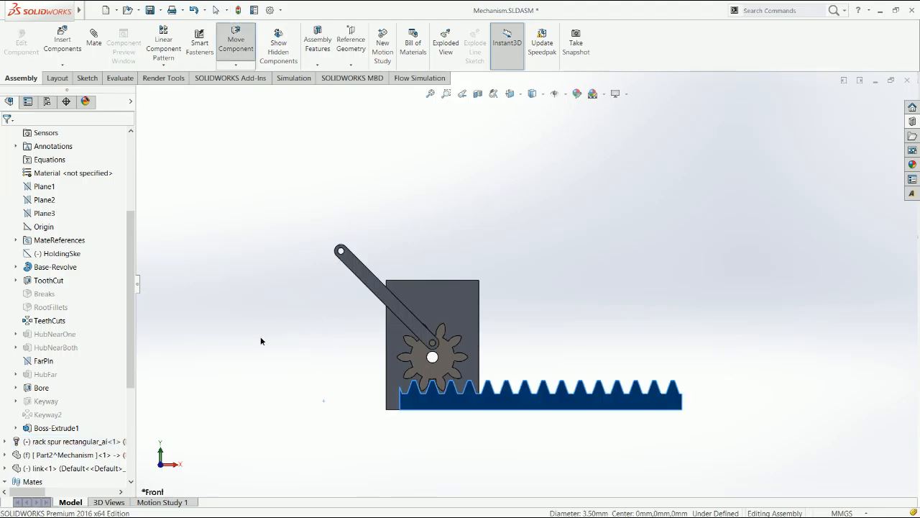
# Step: Collapse the spur gear's feature tree and move the gear and rack to check how the link follows
pyautogui.press('Escape')
pyautogui.scroll(4, 14, 253)
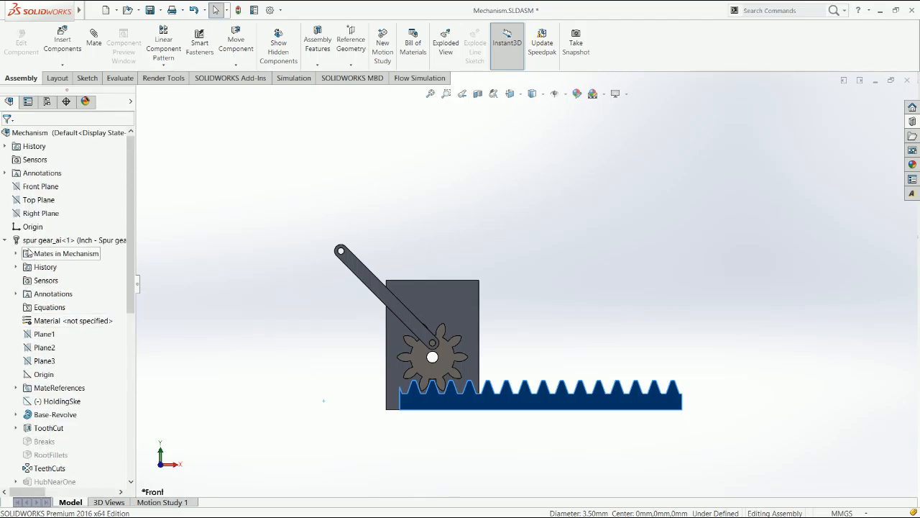
pyautogui.click(5, 241)
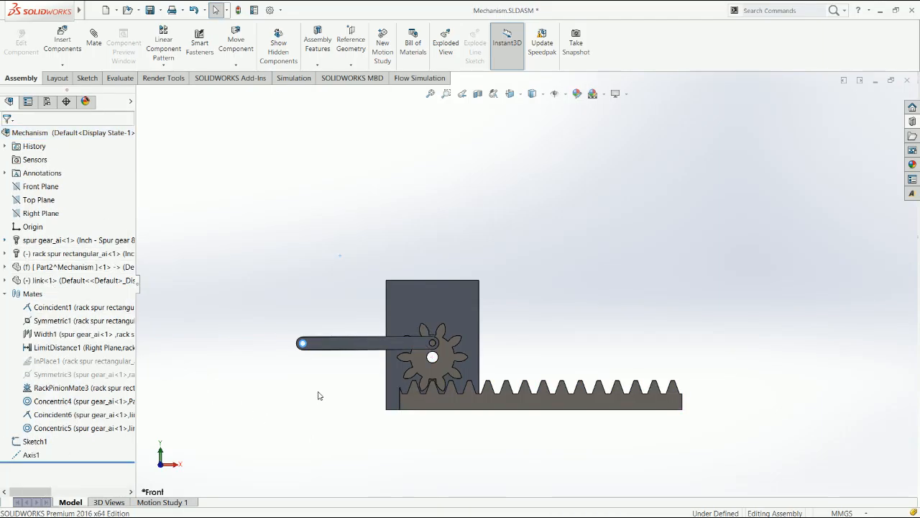
pyautogui.click(433, 384)
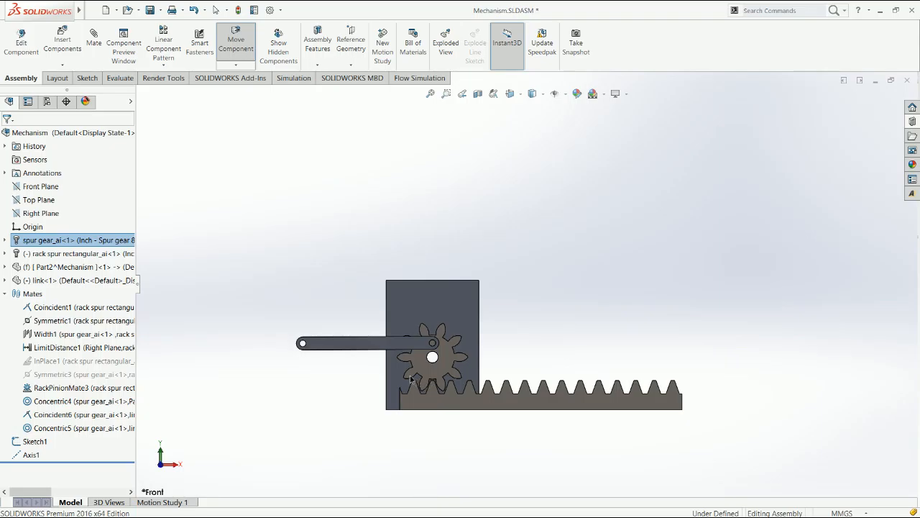
pyautogui.press('Escape')
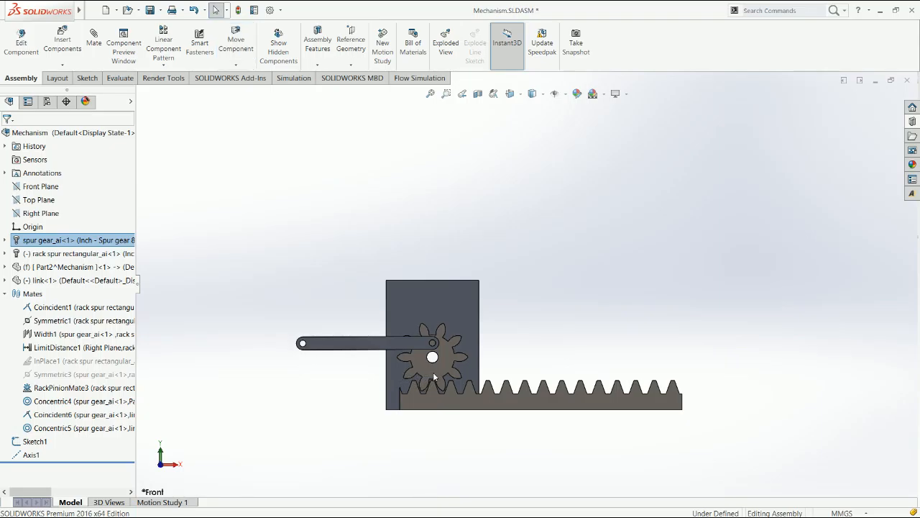
pyautogui.moveTo(434, 375); pyautogui.dragTo(259, 390)
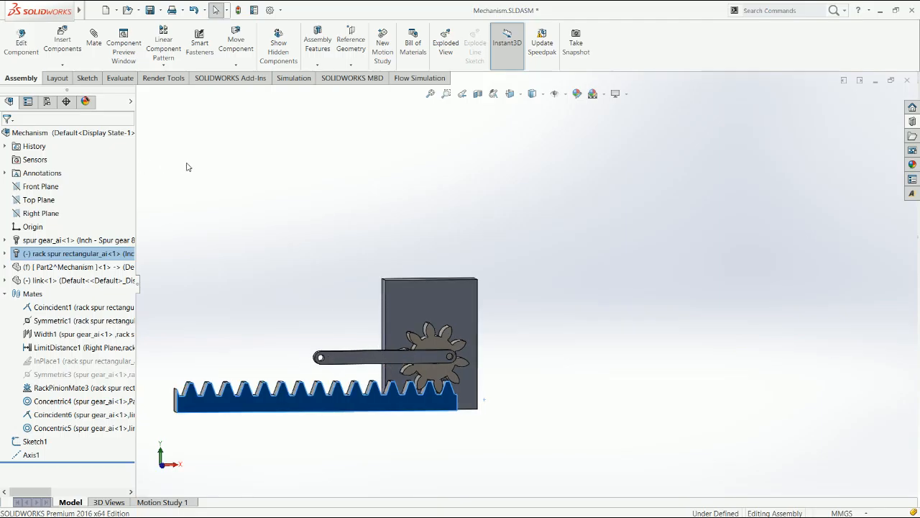
# Step: Check the diameter of the hole at the link's free end
pyautogui.scroll(-5, 378, 324)
pyautogui.click(373, 338)
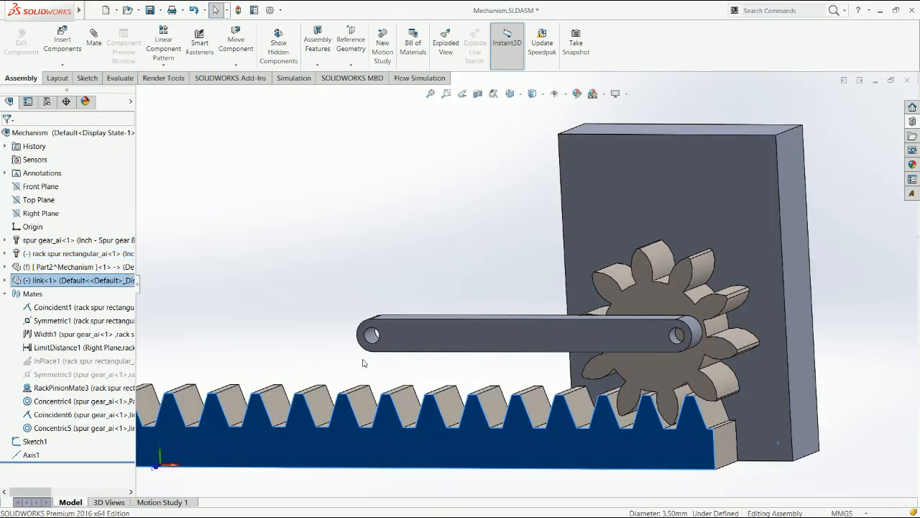
pyautogui.click(332, 368)
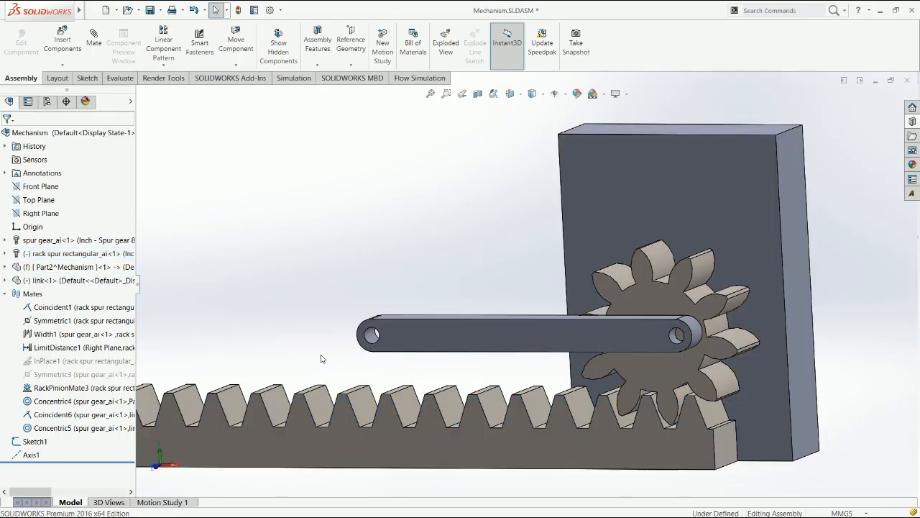
# Step: Create a new part and sketch a 3.5 mm diameter circle centred on the origin of the Right Plane
pyautogui.hotkey('ctrl', 'n')
pyautogui.press('Return')
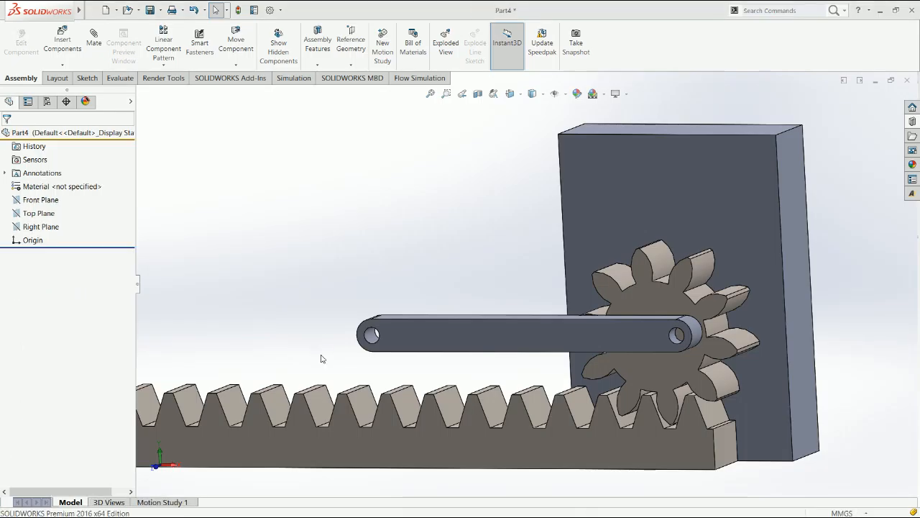
pyautogui.press('s')
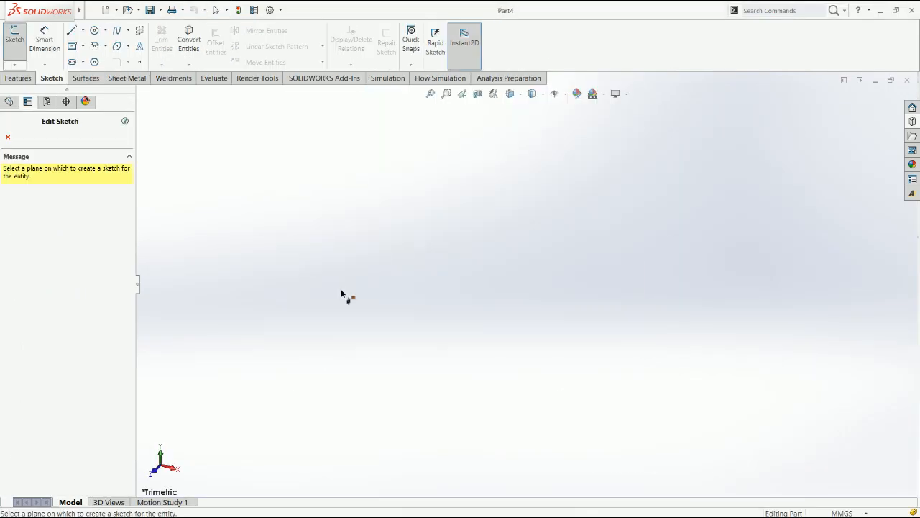
pyautogui.click(582, 171)
pyautogui.moveTo(503, 284); pyautogui.dragTo(559, 287, button='right')
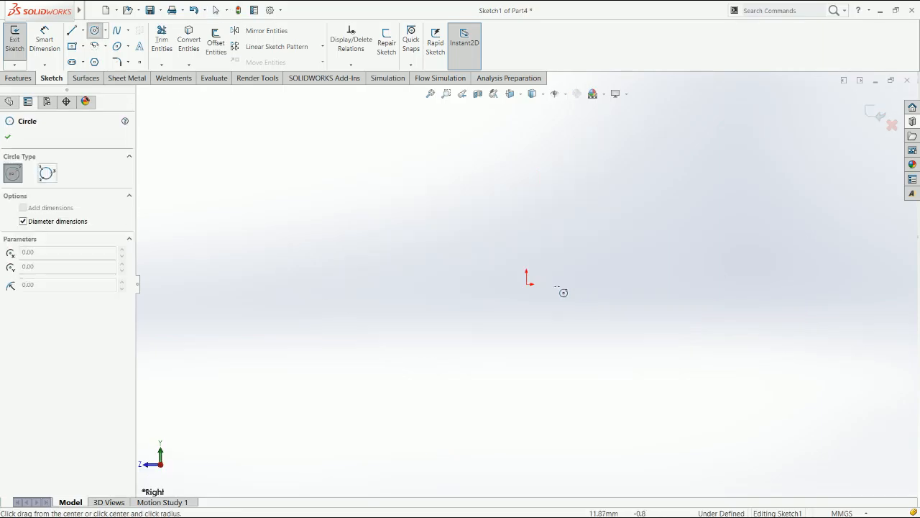
pyautogui.moveTo(526, 284); pyautogui.dragTo(546, 305)
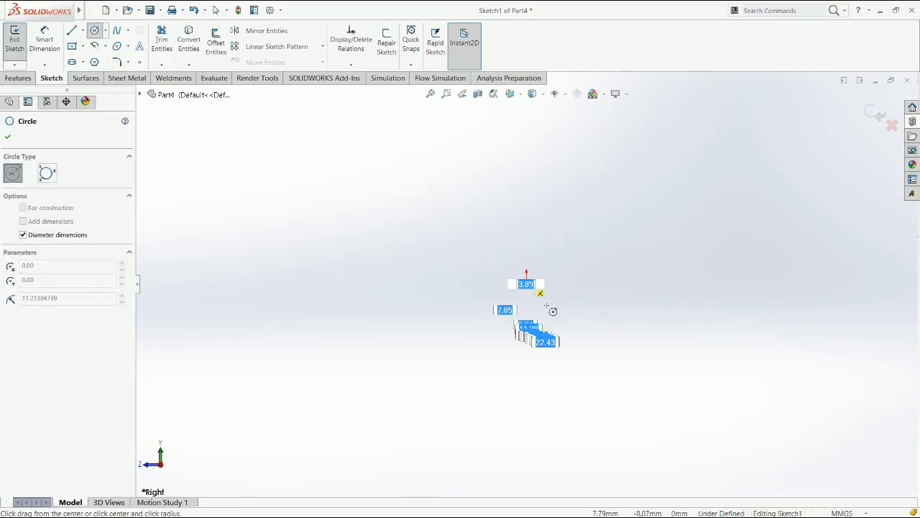
pyautogui.write('3.5')
pyautogui.press('Return')
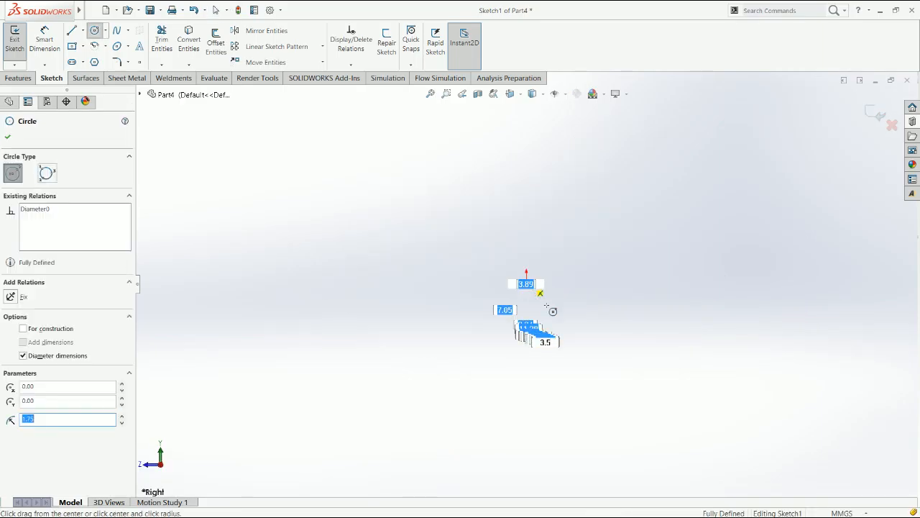
pyautogui.press('Escape')
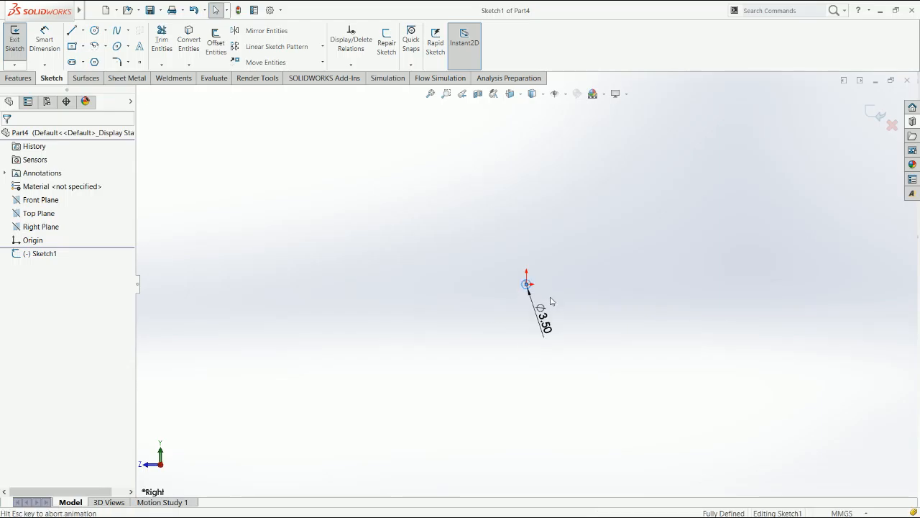
# Step: Sketch a closed outline of straight lines about the circle, with an upper line about 7.5 mm long running into a rounded end arc
pyautogui.scroll(-10, 539, 305)
pyautogui.keyDown('ctrl'); pyautogui.moveTo(611, 353); pyautogui.dragTo(666, 500, button='middle'); pyautogui.keyUp('ctrl')
pyautogui.press('l')
pyautogui.click(305, 231)
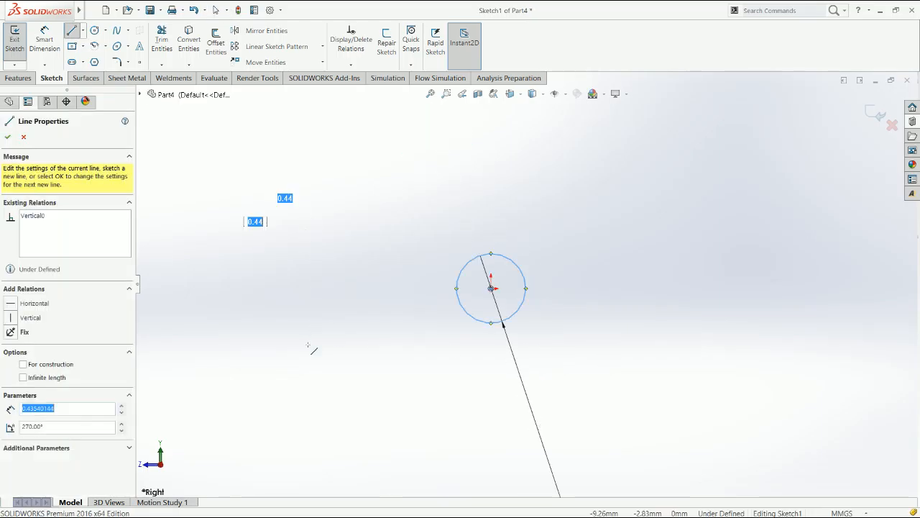
pyautogui.click(304, 218)
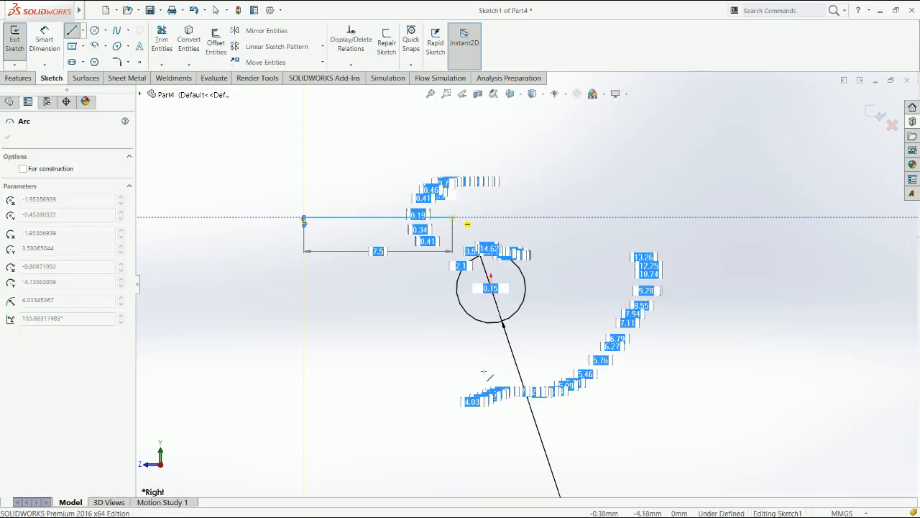
pyautogui.click(478, 363)
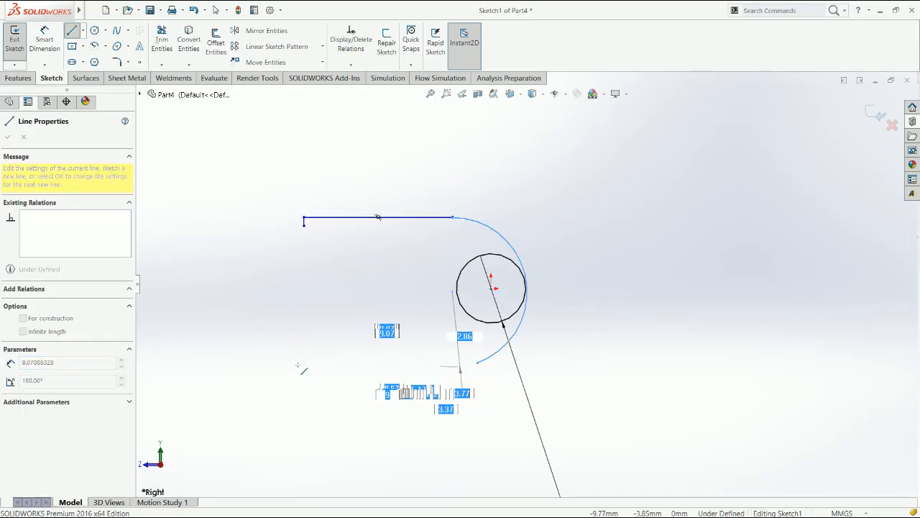
pyautogui.click(300, 363)
pyautogui.press('Escape')
pyautogui.moveTo(301, 362); pyautogui.dragTo(300, 362)
# Step: Make the outline's end arc tangent to its lower horizontal line
pyautogui.click(478, 363)
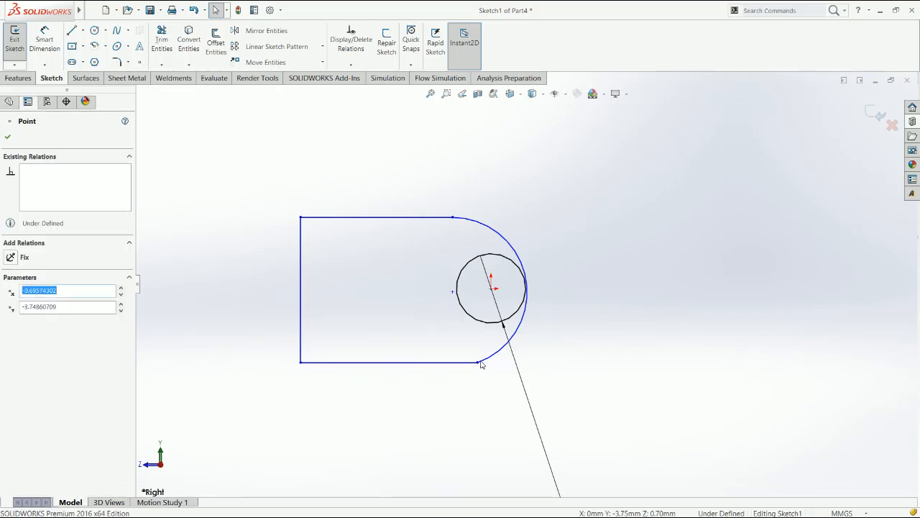
pyautogui.click(466, 363)
pyautogui.keyDown('ctrl'); pyautogui.click(487, 363); pyautogui.keyUp('ctrl')
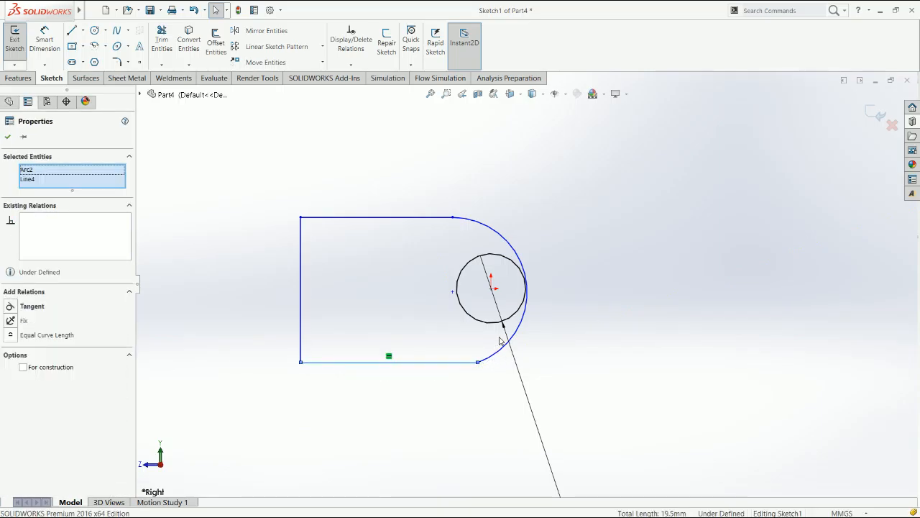
pyautogui.click(496, 371)
pyautogui.click(485, 359)
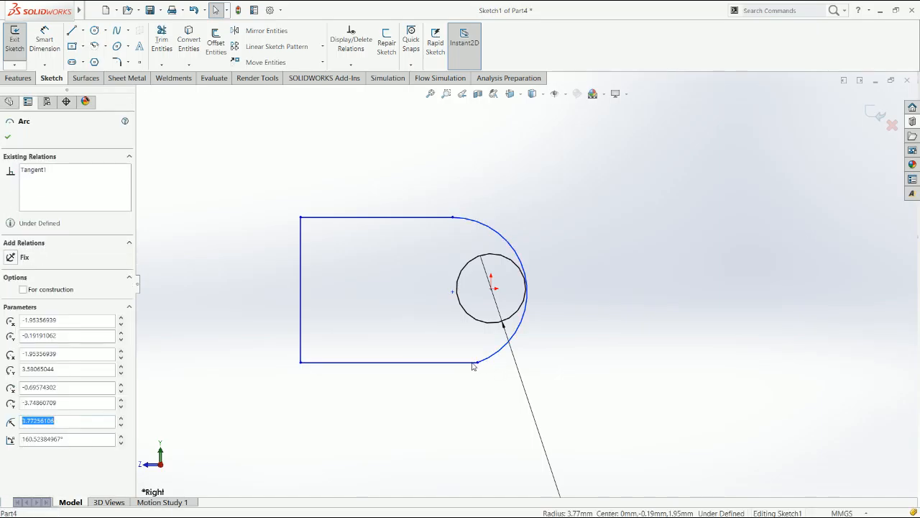
pyautogui.keyDown('ctrl'); pyautogui.click(472, 363); pyautogui.keyUp('ctrl')
pyautogui.click(501, 322)
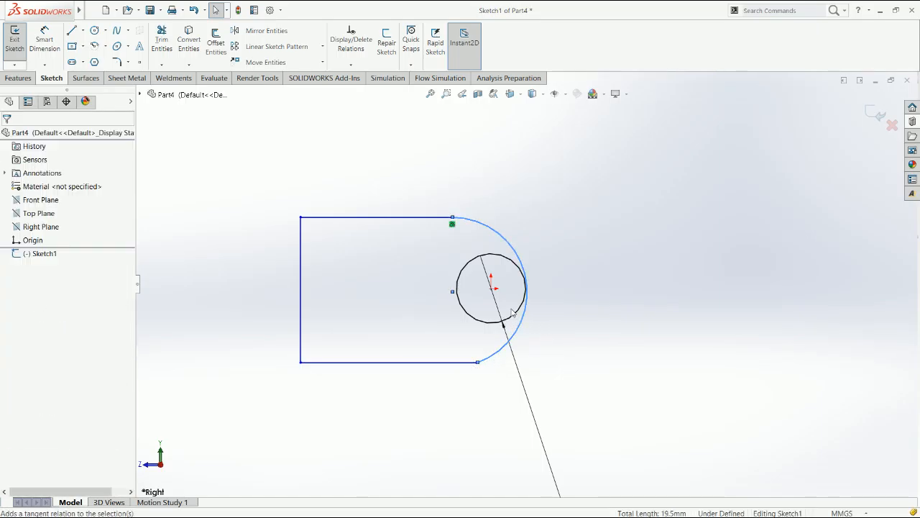
# Step: Make the outline's end arc concentric with the 3.5 mm circle at the origin
pyautogui.click(492, 289)
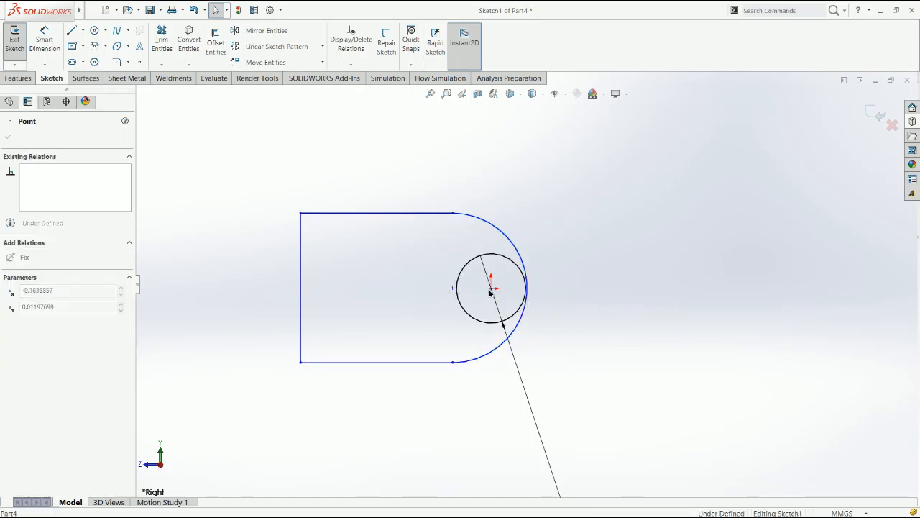
pyautogui.moveTo(493, 289); pyautogui.dragTo(569, 372)
pyautogui.click(454, 289)
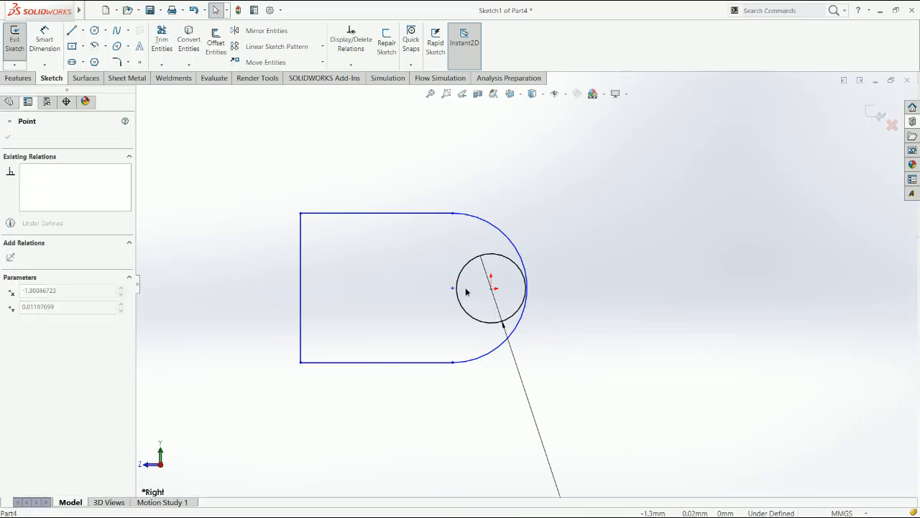
pyautogui.moveTo(493, 292); pyautogui.dragTo(518, 322)
pyautogui.click(467, 309)
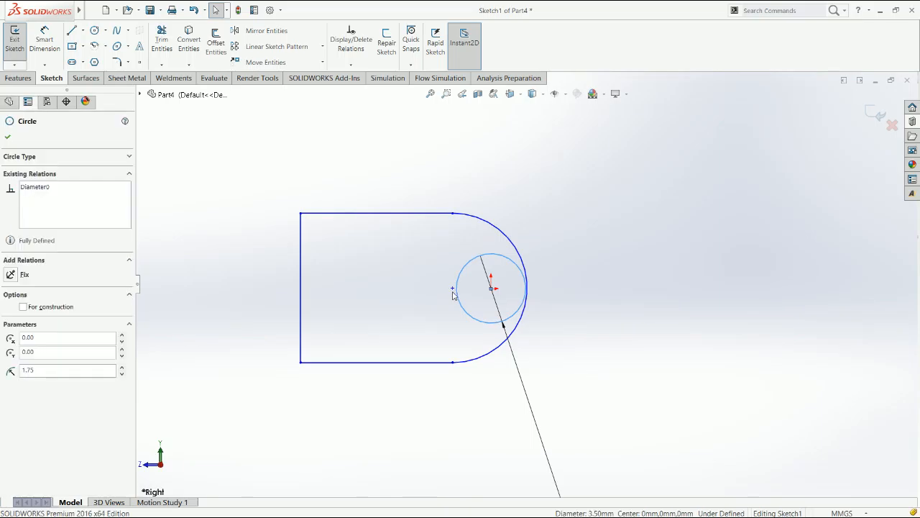
pyautogui.click(528, 304)
pyautogui.keyDown('ctrl'); pyautogui.click(524, 323); pyautogui.keyUp('ctrl')
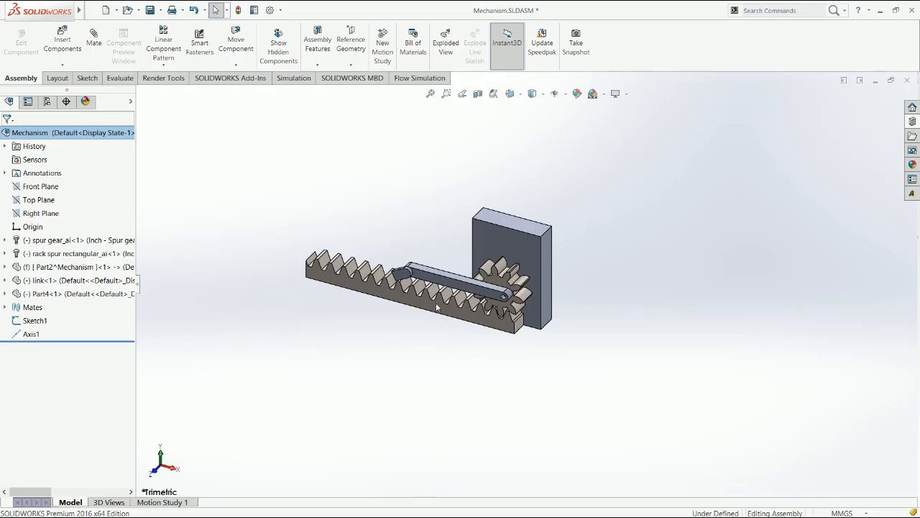
# Step: Test how the bracket at the link's free end moves in the mechanism assembly
pyautogui.moveTo(382, 284); pyautogui.dragTo(380, 274)
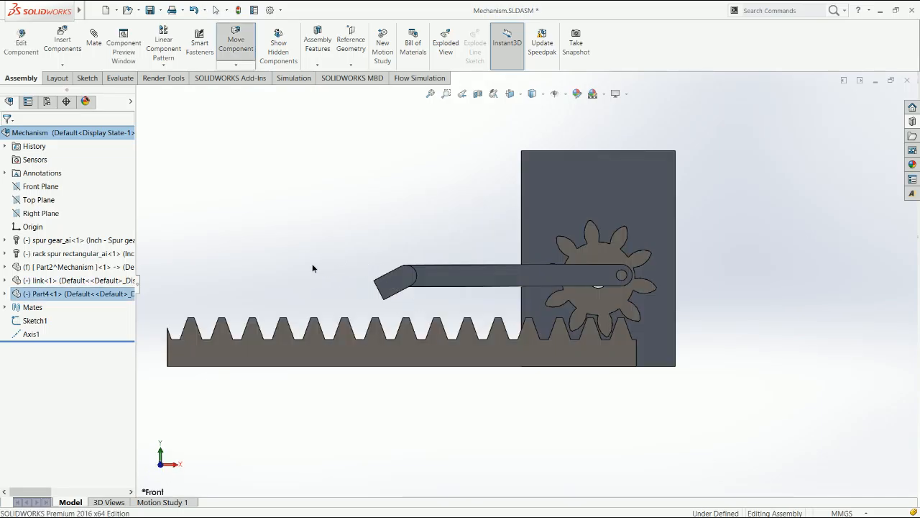
pyautogui.moveTo(312, 264); pyautogui.dragTo(371, 260)
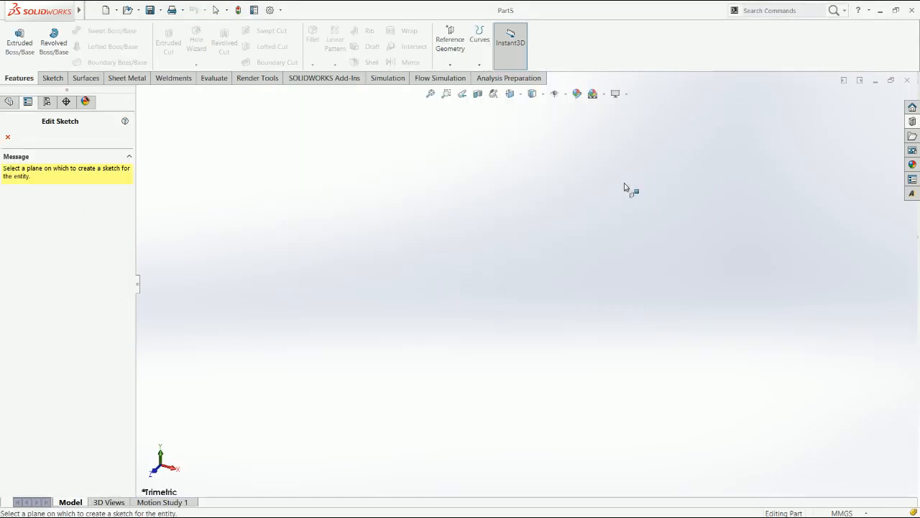
# Step: Sketch a 100 mm line from the origin on the new part's Right Plane and extrude it 45 mm as a thin plate
pyautogui.click(593, 281)
pyautogui.press('l')
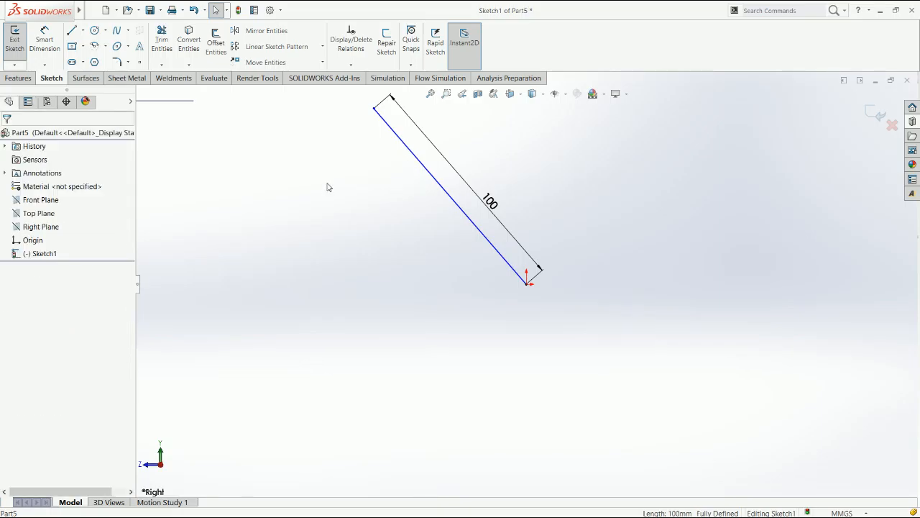
pyautogui.click(18, 78)
pyautogui.click(20, 45)
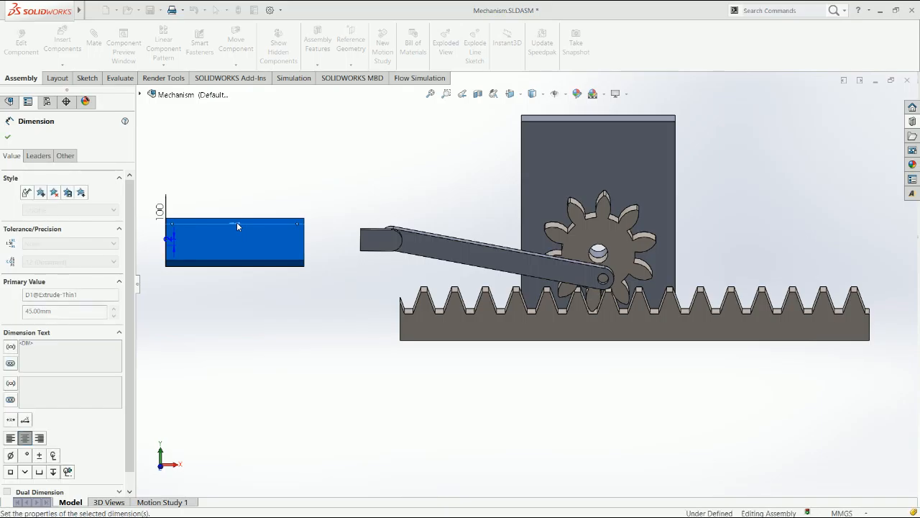
# Step: Rotate the plate in the assembly and mate its end edge coincident with the Top Plane
pyautogui.press('Escape')
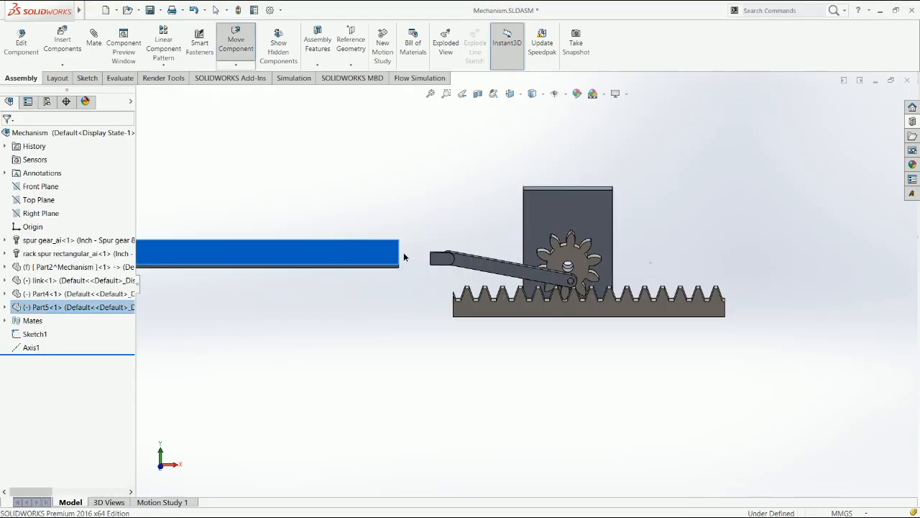
pyautogui.moveTo(377, 271); pyautogui.dragTo(443, 302, button='right')
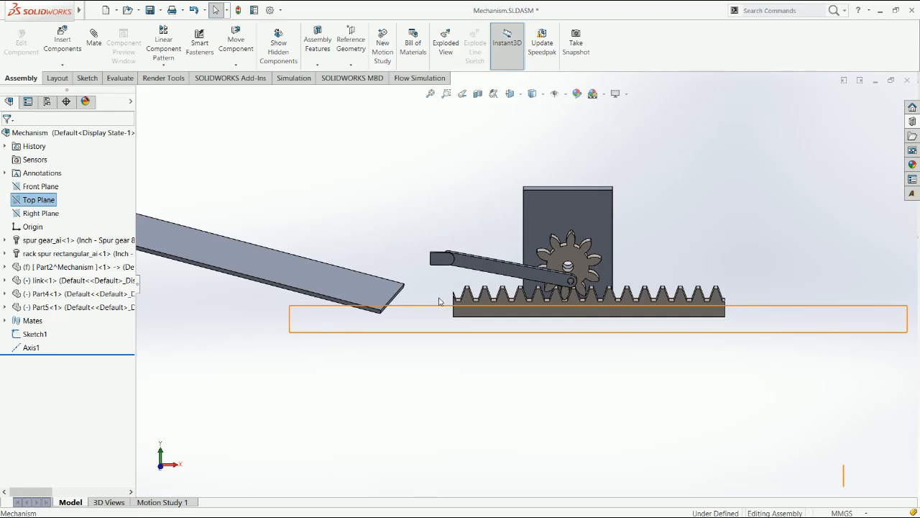
pyautogui.click(440, 300)
pyautogui.scroll(-3, 440, 300)
pyautogui.keyDown('ctrl'); pyautogui.click(438, 299); pyautogui.keyUp('ctrl')
pyautogui.click(460, 300)
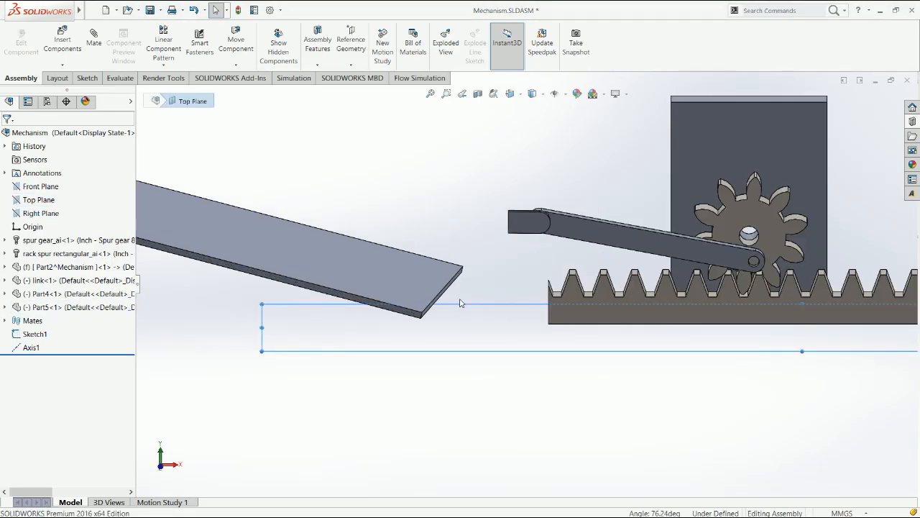
pyautogui.scroll(-2, 461, 303)
pyautogui.hotkey('ctrl', '1')
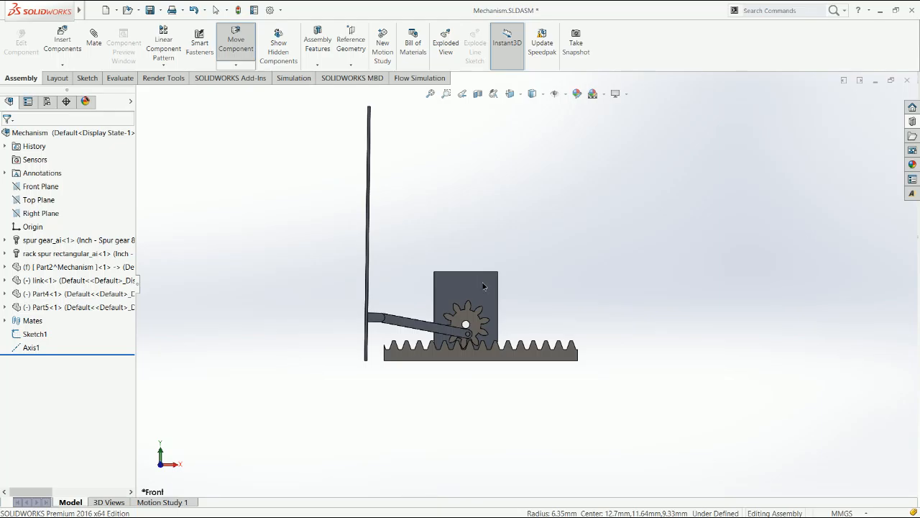
# Step: Clear the Right Plane selection and expand the assembly's mates to review those on the plate
pyautogui.click(36, 215)
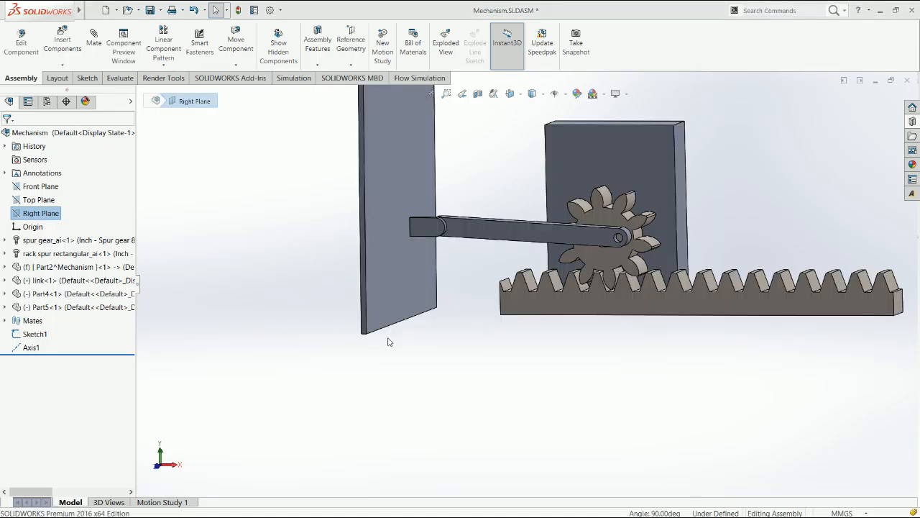
pyautogui.click(334, 348)
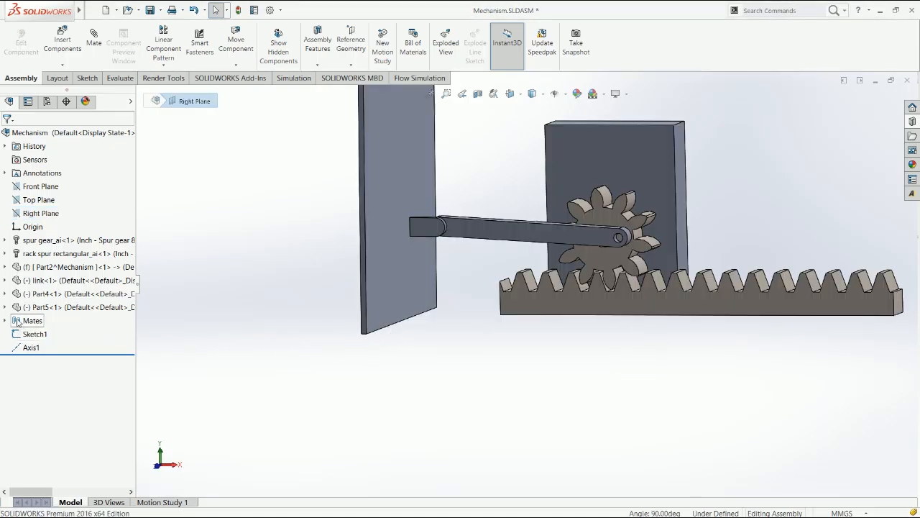
pyautogui.click(5, 321)
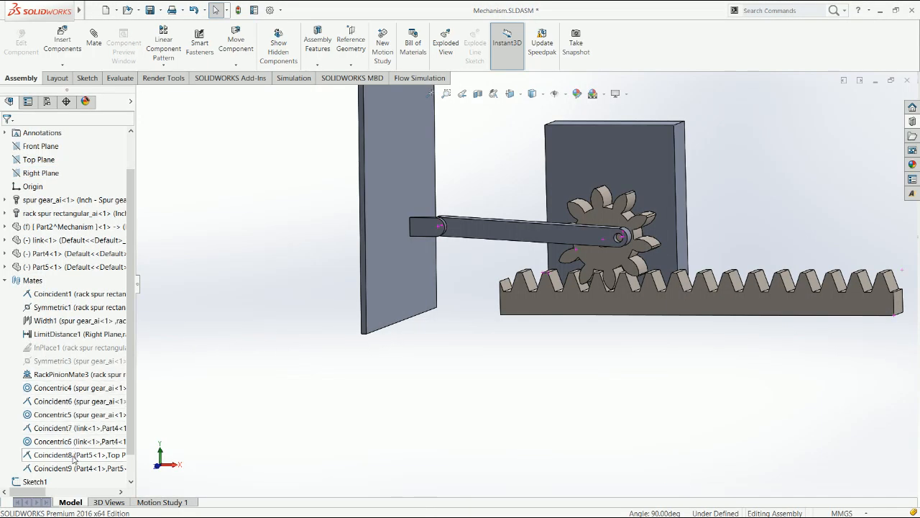
# Step: Add a distance mate between the plate's lower edge and the assembly's Right Plane
pyautogui.moveTo(288, 359); pyautogui.dragTo(345, 352, button='middle')
pyautogui.scroll(-7, 316, 267)
pyautogui.click(315, 241)
pyautogui.scroll(10, 316, 267)
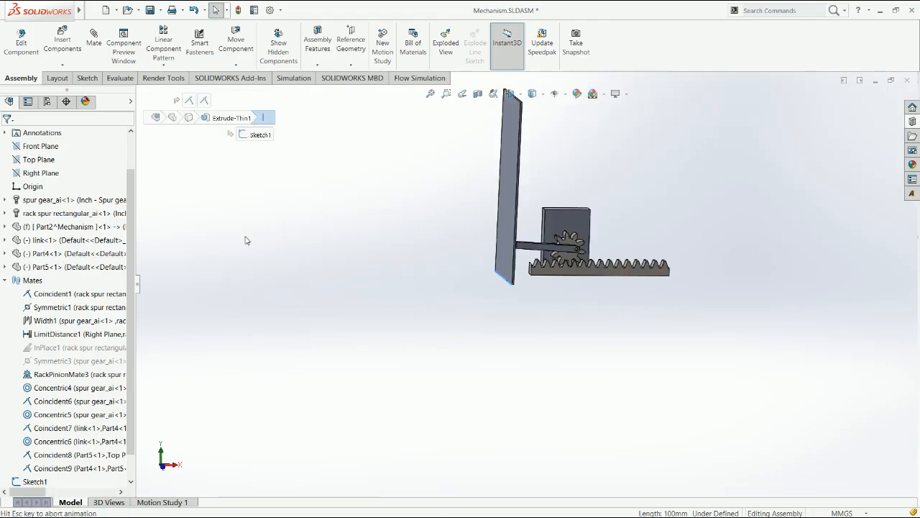
pyautogui.click(35, 174)
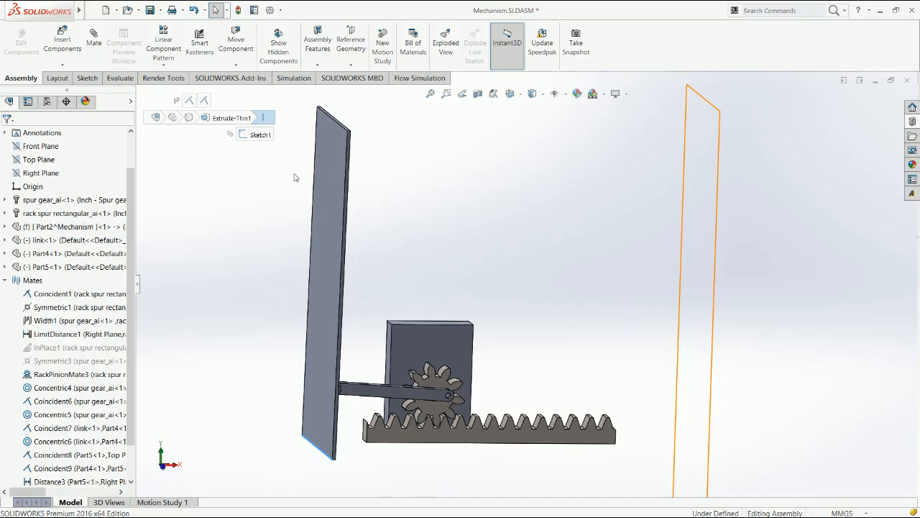
# Step: Test the mechanism by swinging the plate and moving the bracket and rack in the front view, and inspect the bracket's contact with the plate
pyautogui.moveTo(350, 195); pyautogui.dragTo(501, 182)
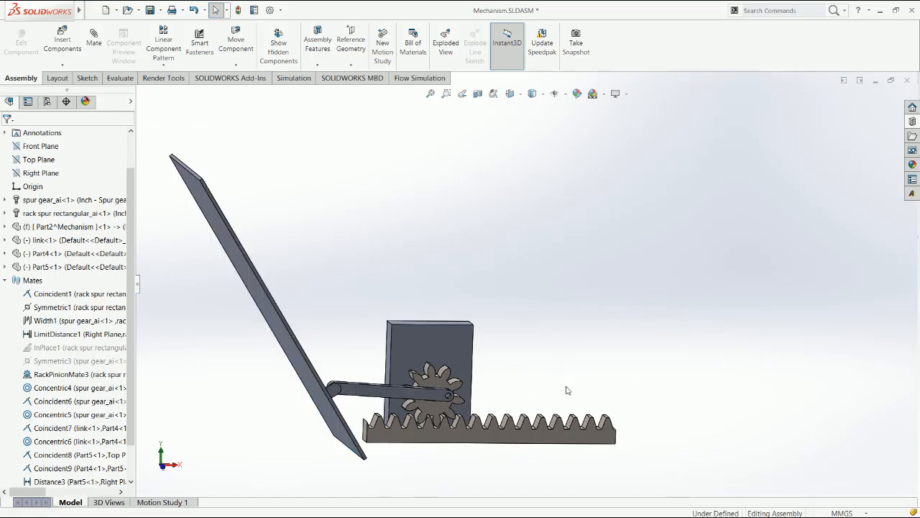
pyautogui.hotkey('ctrl', '1')
pyautogui.click(620, 395)
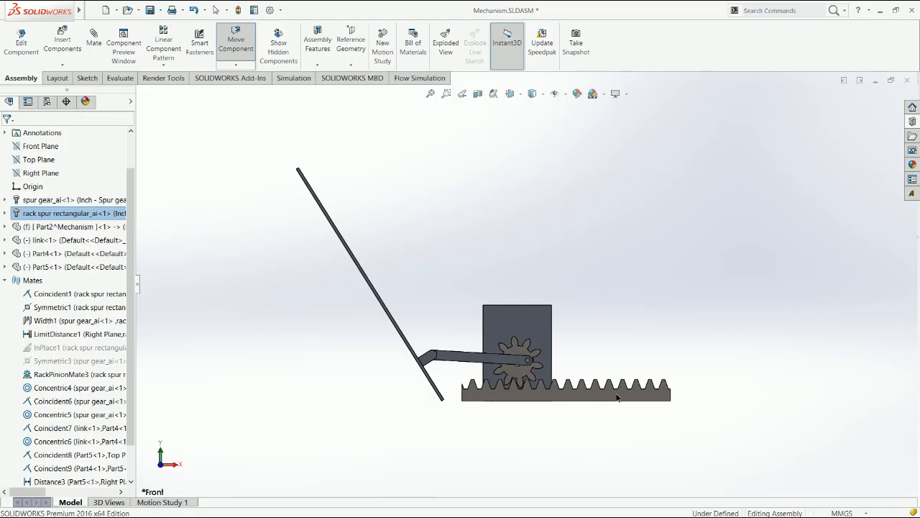
pyautogui.press('Escape')
pyautogui.moveTo(421, 363); pyautogui.dragTo(424, 372)
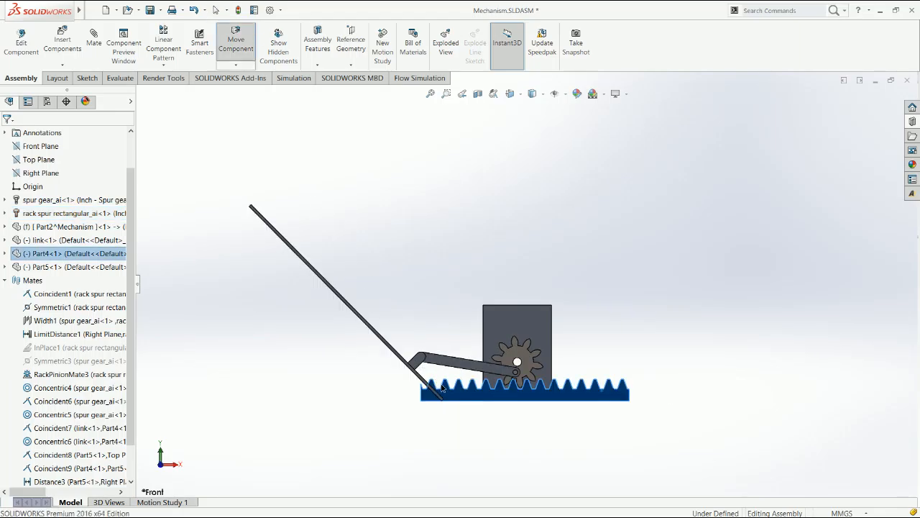
pyautogui.moveTo(443, 389); pyautogui.dragTo(464, 413)
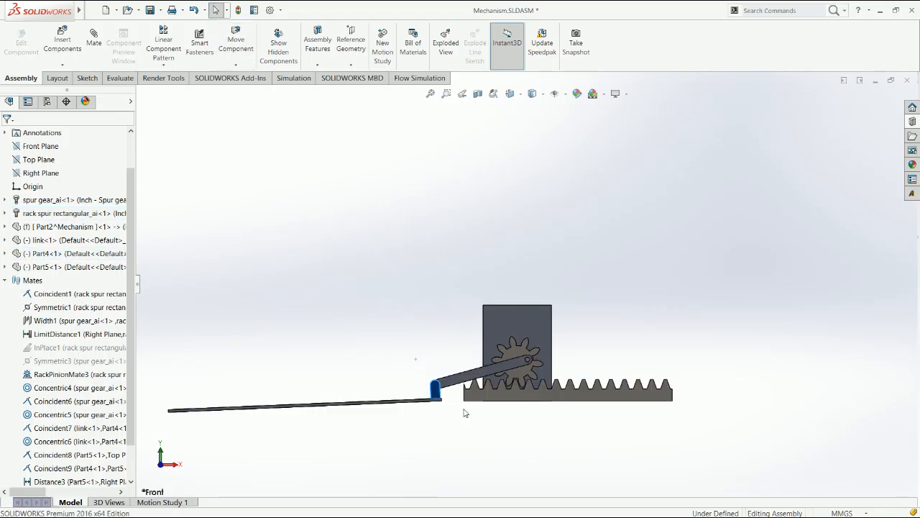
pyautogui.scroll(5, 452, 344)
pyautogui.click(458, 339)
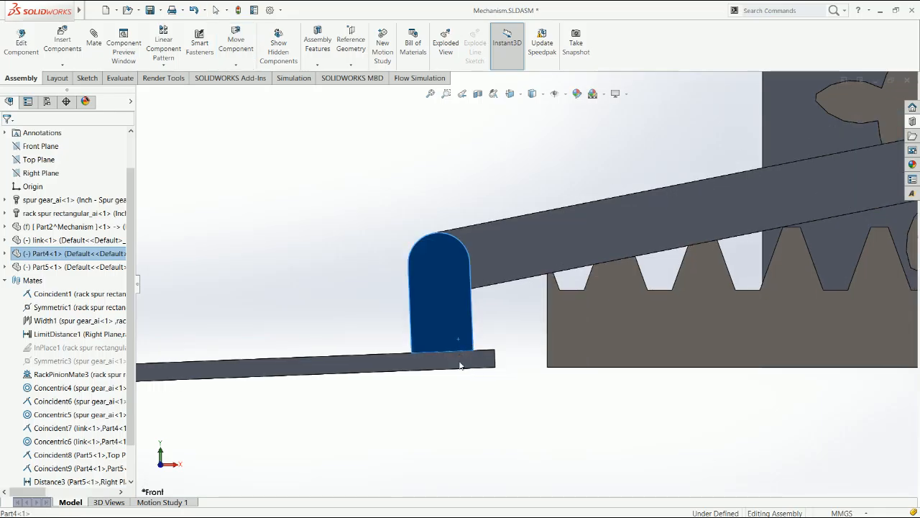
# Step: Add a distance mate between the end bracket's narrow side face and the plate's adjacent end face
pyautogui.moveTo(475, 347); pyautogui.dragTo(467, 355, button='middle')
pyautogui.click(476, 341)
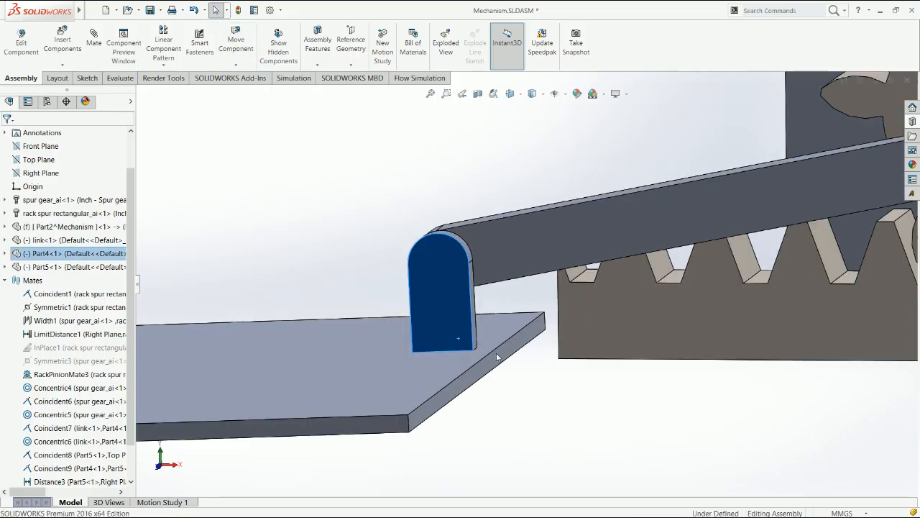
pyautogui.scroll(4, 497, 357)
pyautogui.keyDown('ctrl'); pyautogui.click(524, 365); pyautogui.keyUp('ctrl')
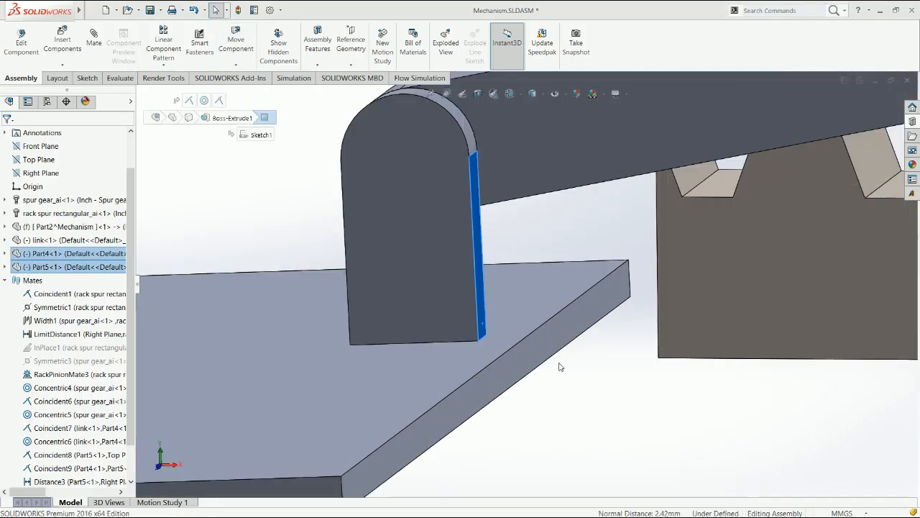
pyautogui.click(613, 361)
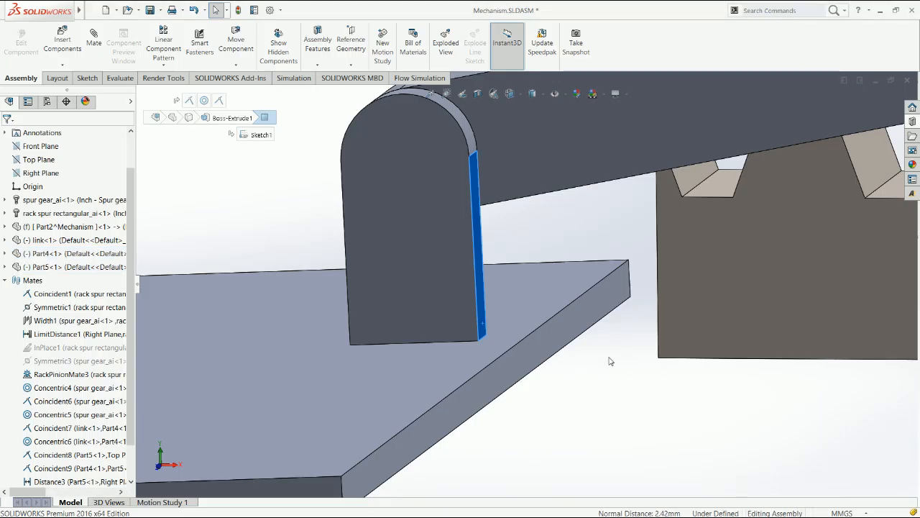
pyautogui.click(484, 329)
pyautogui.keyDown('ctrl'); pyautogui.click(512, 360); pyautogui.keyUp('ctrl')
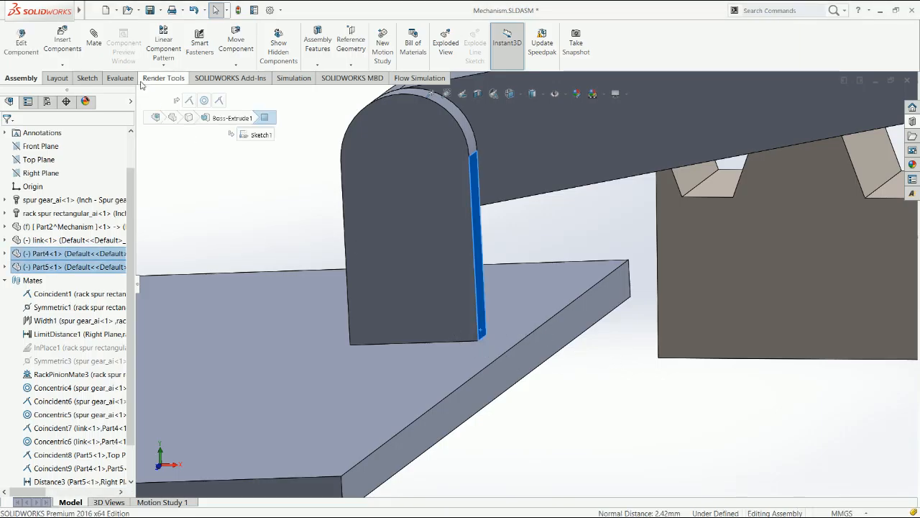
pyautogui.click(95, 42)
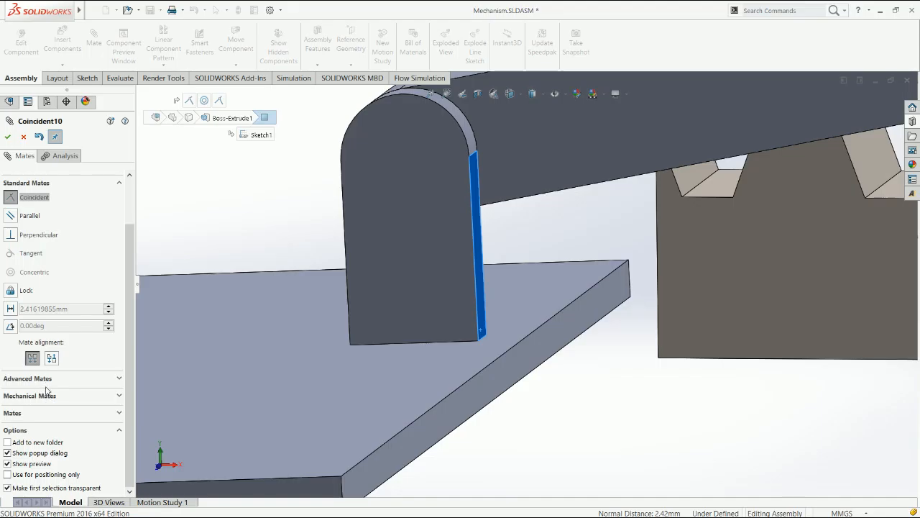
pyautogui.click(11, 309)
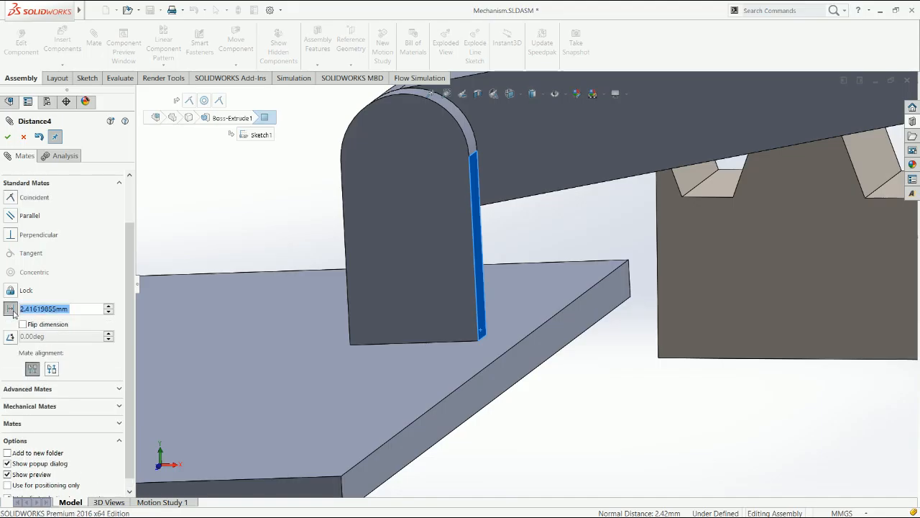
pyautogui.click(13, 310)
pyautogui.press('Escape')
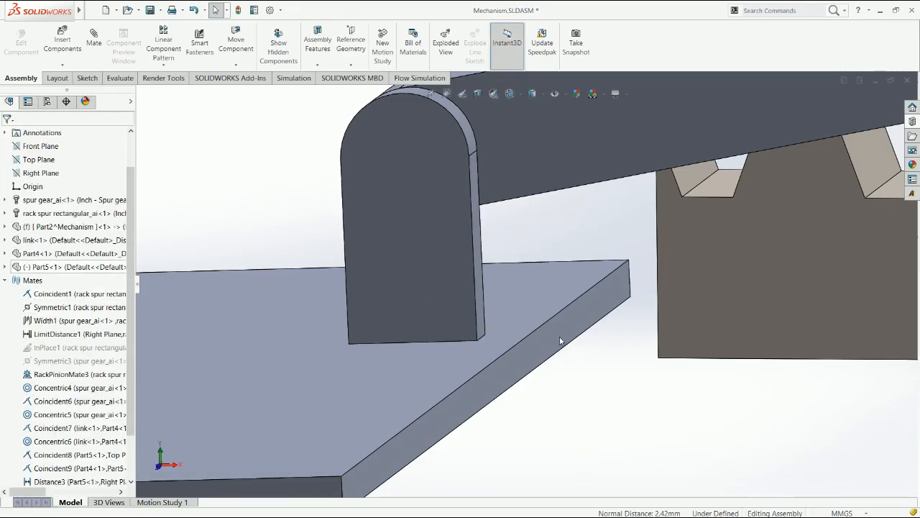
# Step: Test the mechanism in the front view by moving the rack, the plate's free end and the spur gear
pyautogui.moveTo(647, 297)
pyautogui.mouseDown()
pyautogui.moveTo(677, 295)
pyautogui.moveTo(631, 295)
pyautogui.mouseUp()
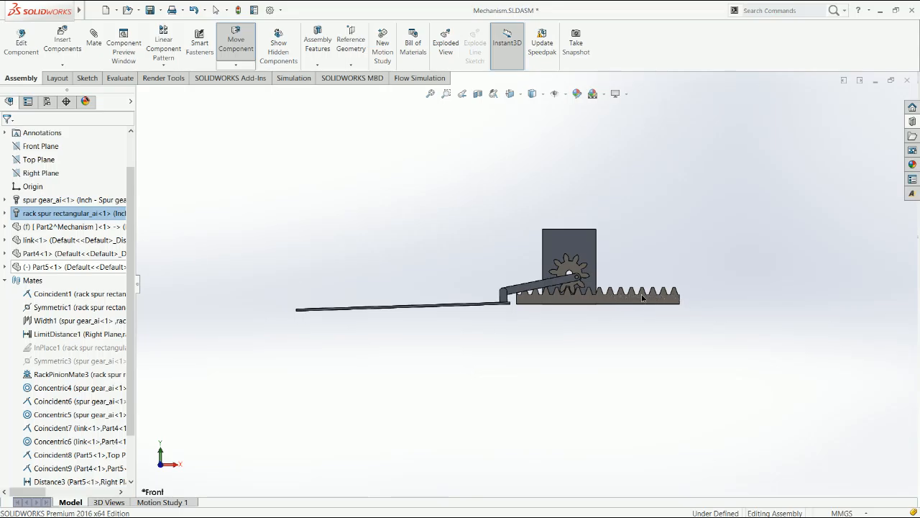
pyautogui.press('Escape')
pyautogui.moveTo(516, 294); pyautogui.dragTo(532, 301)
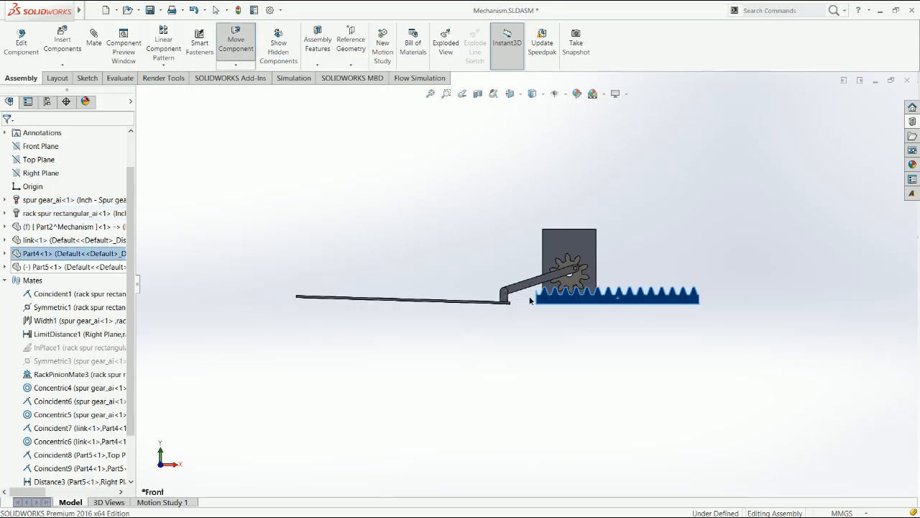
pyautogui.moveTo(300, 293); pyautogui.dragTo(320, 266)
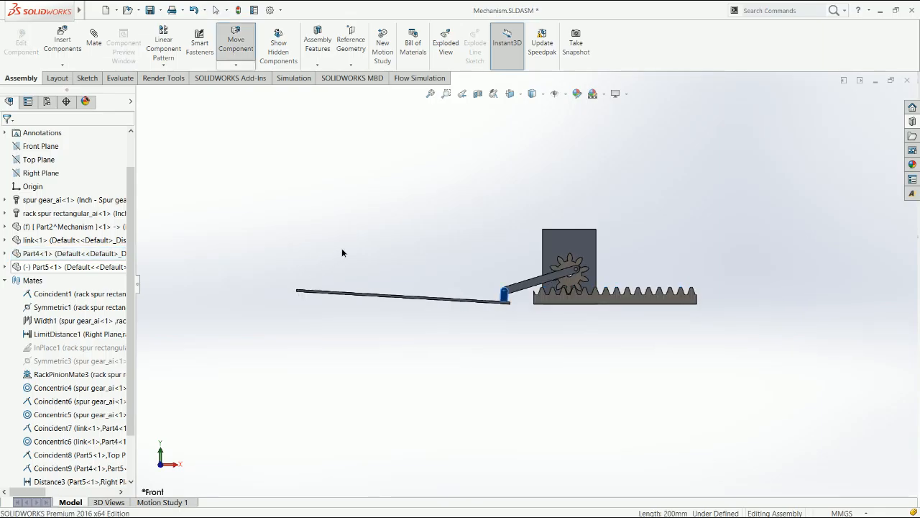
pyautogui.moveTo(592, 300); pyautogui.dragTo(564, 297)
pyautogui.moveTo(644, 290); pyautogui.dragTo(649, 281)
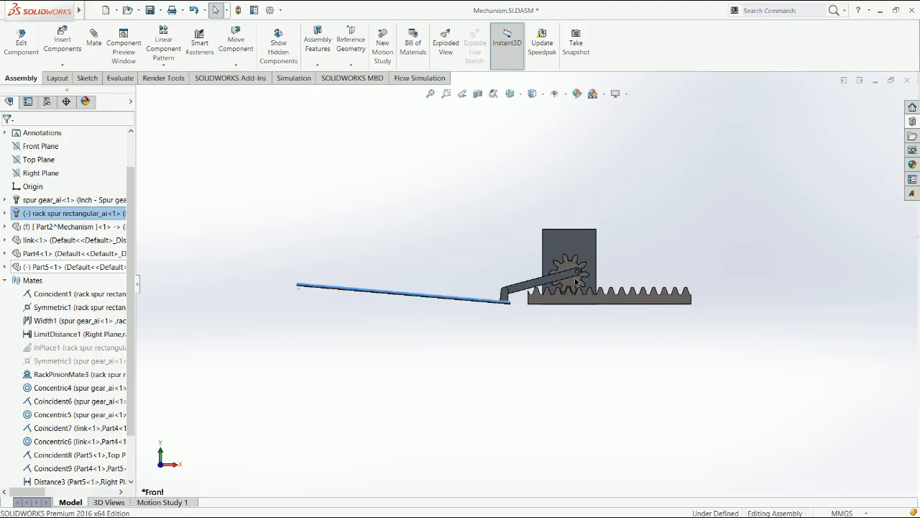
pyautogui.moveTo(573, 275); pyautogui.dragTo(589, 284)
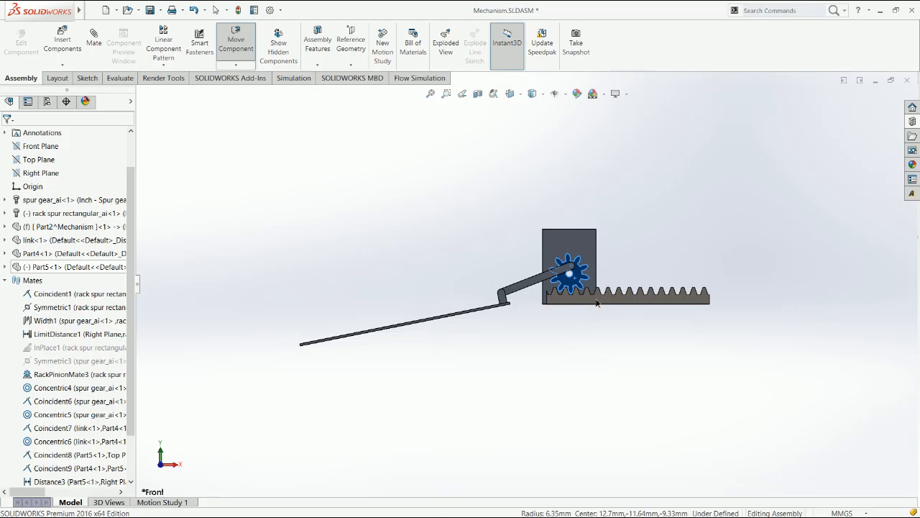
pyautogui.moveTo(614, 295); pyautogui.dragTo(591, 314)
# Step: Set the distance mate between the bracket and the plate's end to 13 mm, and display the plate's distance from the Right Plane
pyautogui.scroll(-6, 555, 331)
pyautogui.click(556, 330)
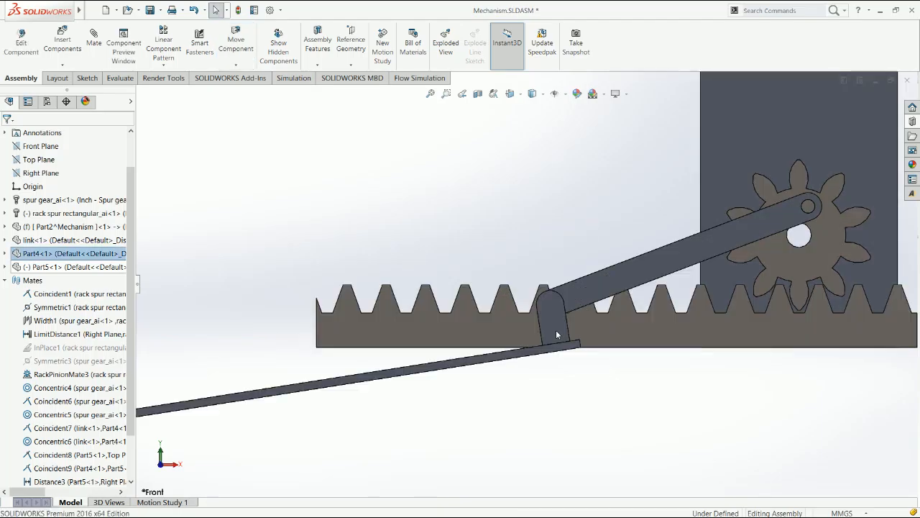
pyautogui.scroll(-2, 79, 399)
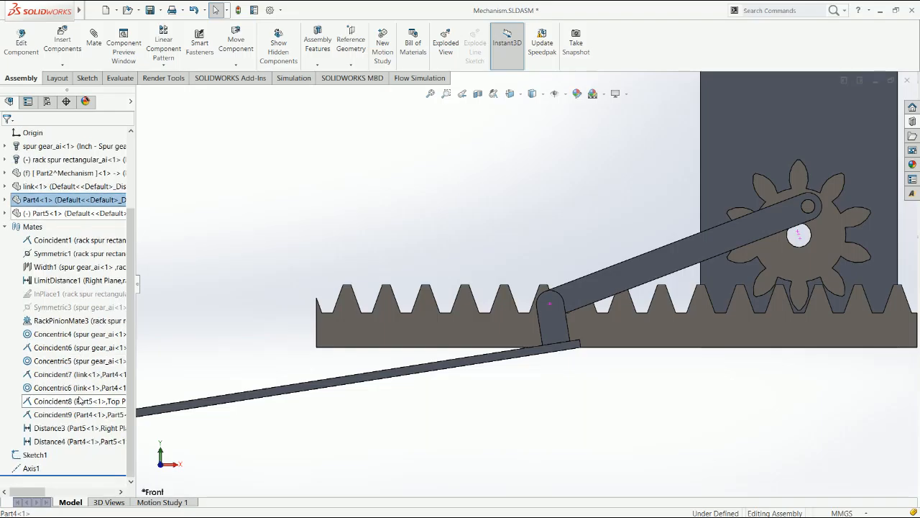
pyautogui.click(72, 441)
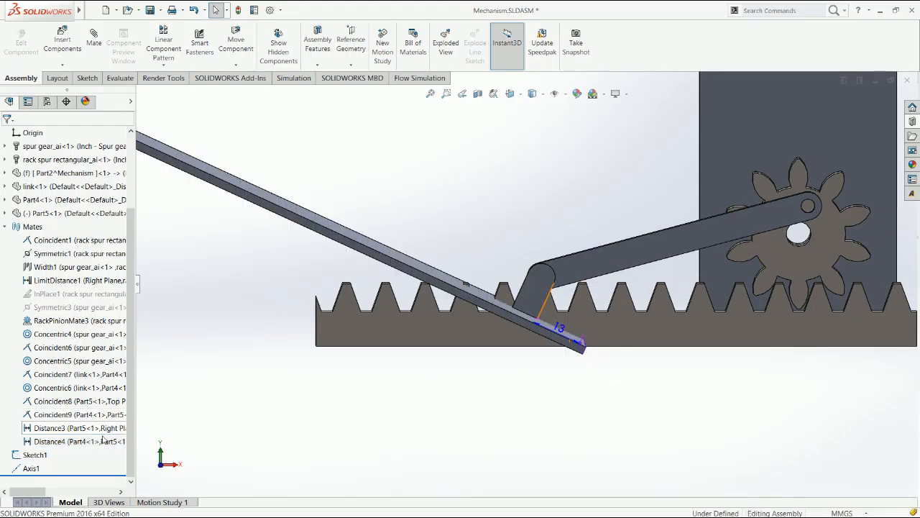
pyautogui.click(105, 440)
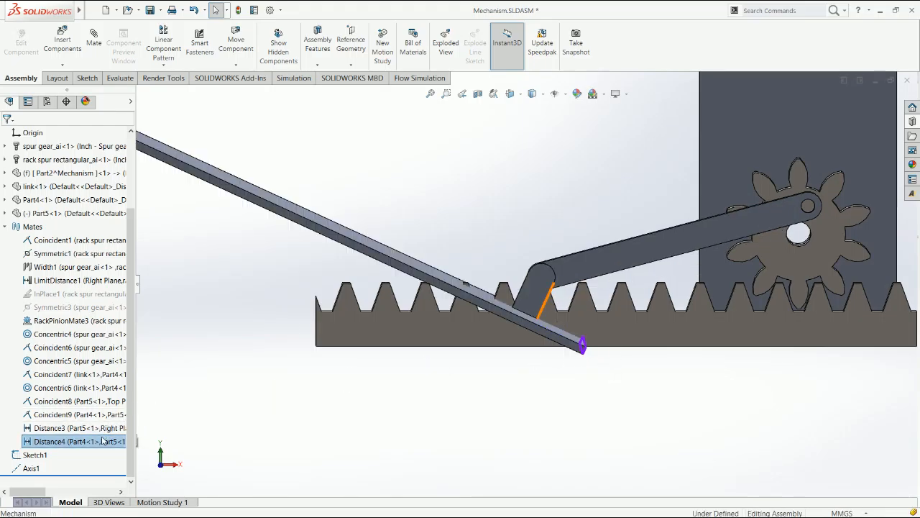
pyautogui.click(81, 429)
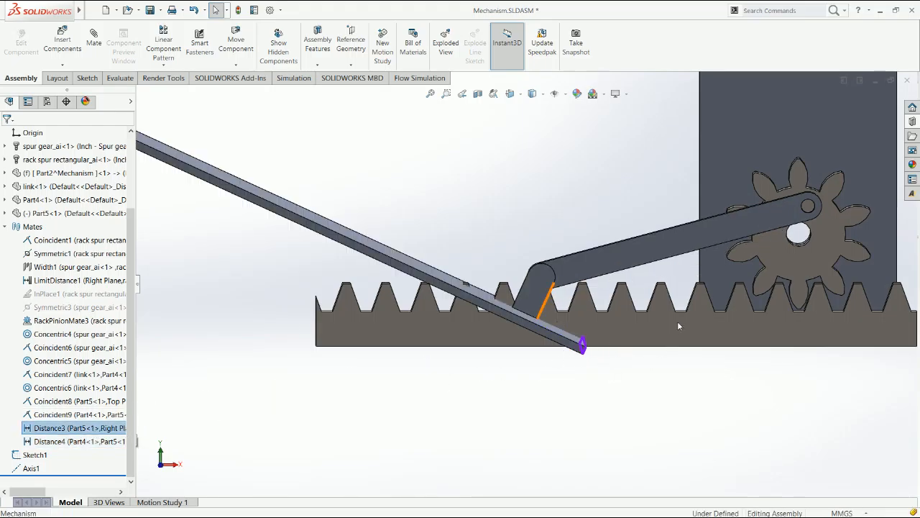
pyautogui.scroll(7, 656, 341)
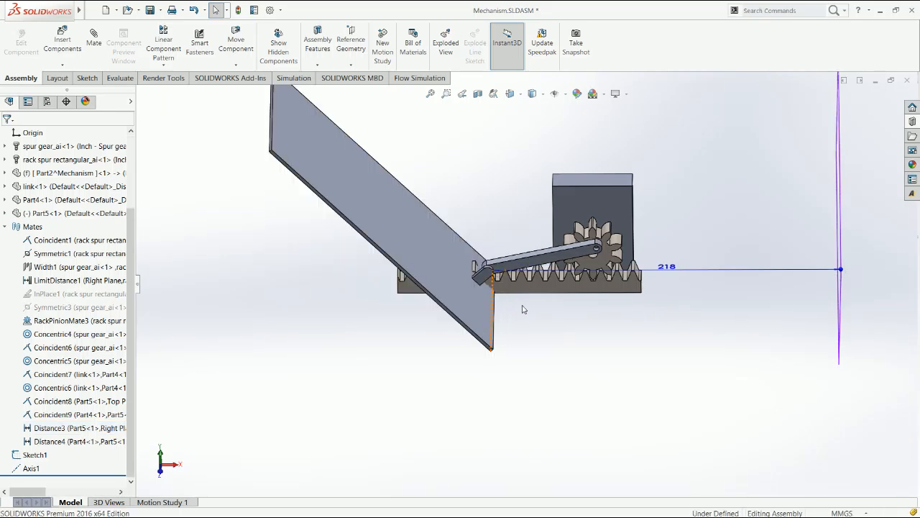
# Step: Slide the rack back and forth in the front view to test how the link and bracket swing the plate
pyautogui.hotkey('ctrl', '1')
pyautogui.moveTo(513, 366); pyautogui.dragTo(567, 365)
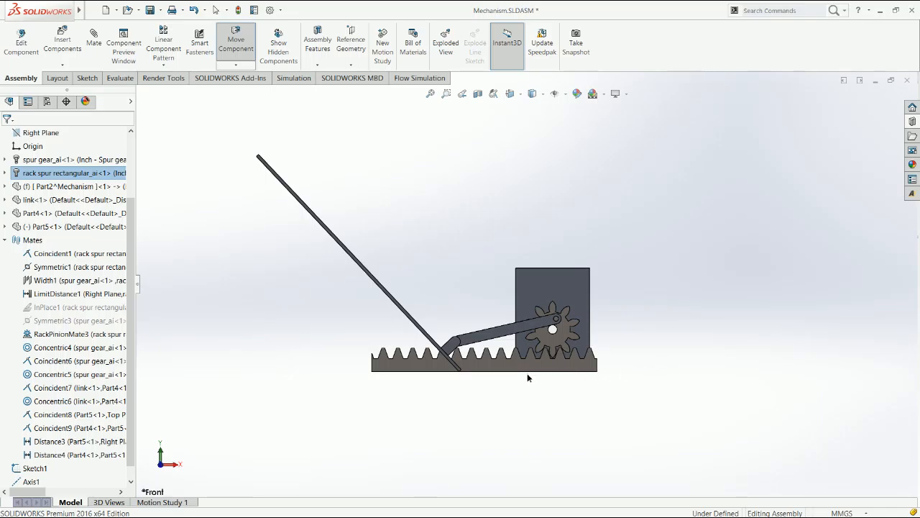
pyautogui.moveTo(671, 378); pyautogui.dragTo(619, 417)
pyautogui.hotkey('ctrl', 'z')
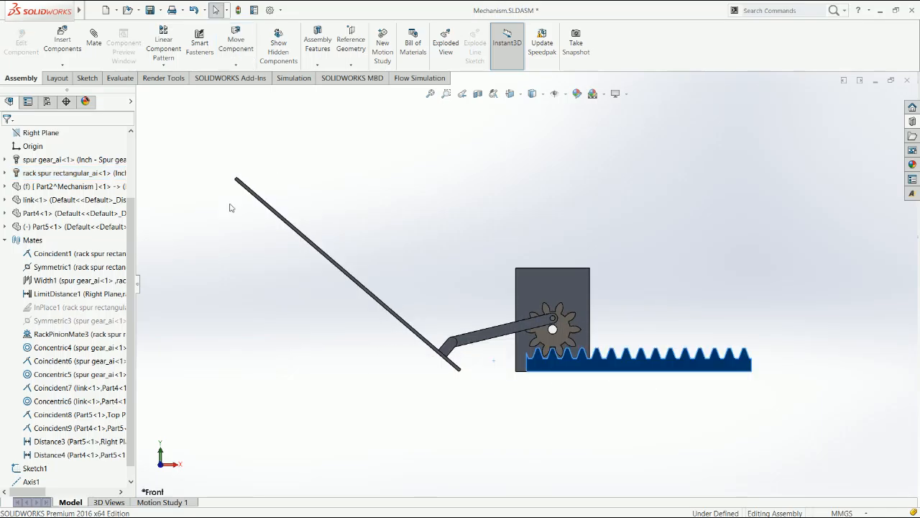
pyautogui.click(163, 121)
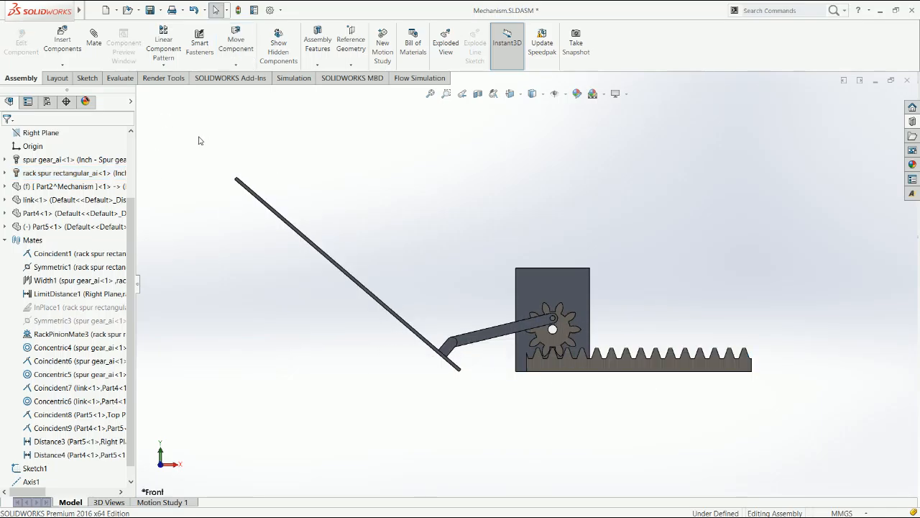
pyautogui.moveTo(595, 365); pyautogui.dragTo(451, 372)
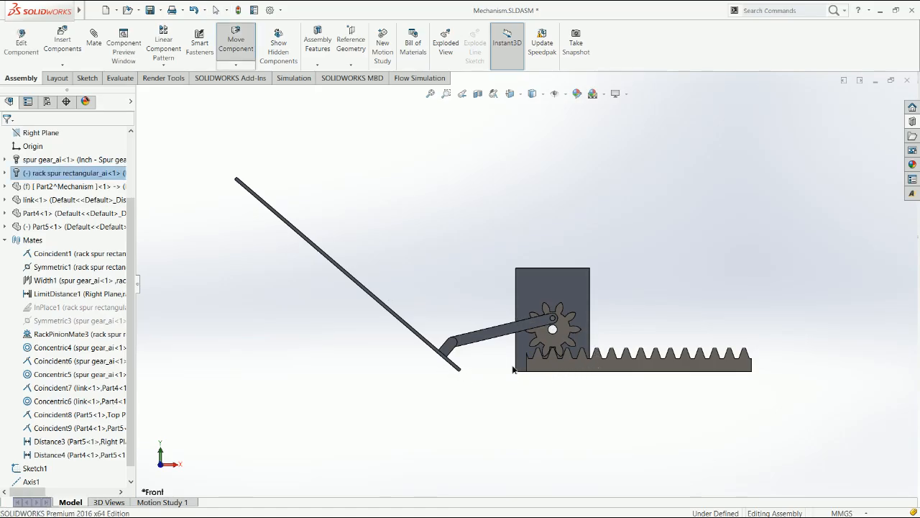
pyautogui.press('Escape')
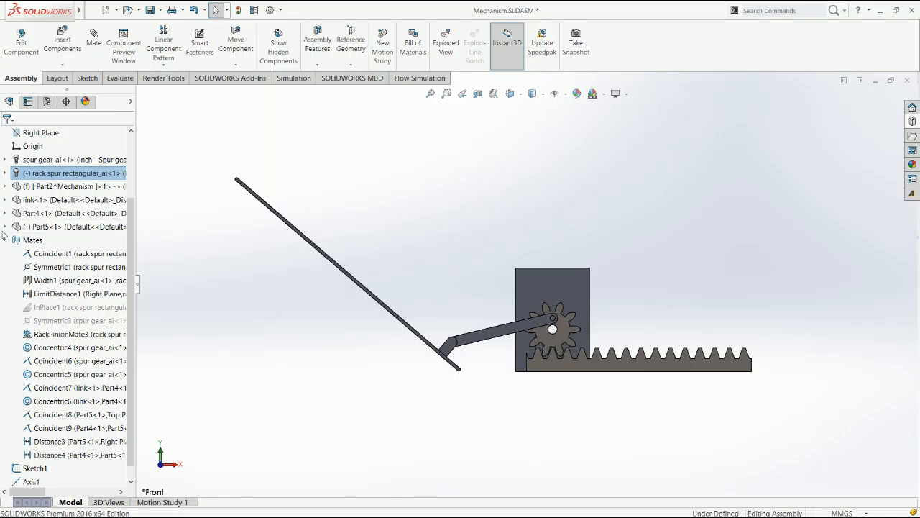
# Step: Collapse the assembly's mates and examine the spur gear, rack, link and bracket from several viewing angles
pyautogui.click(5, 240)
pyautogui.click(212, 284)
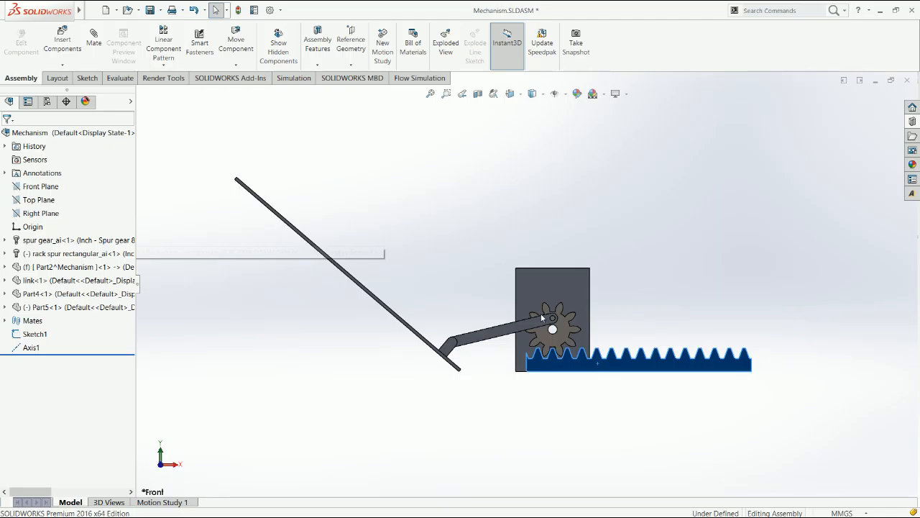
pyautogui.scroll(-5, 546, 314)
pyautogui.moveTo(336, 360); pyautogui.dragTo(364, 404, button='middle')
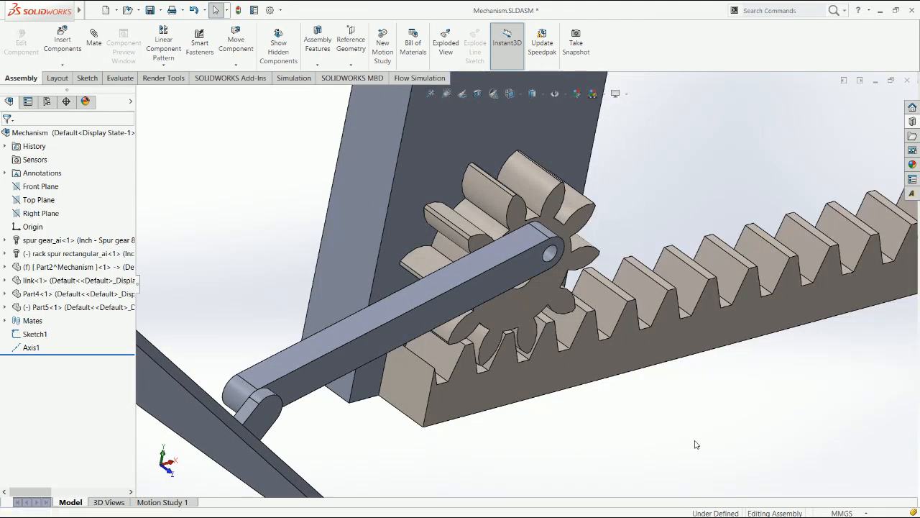
pyautogui.hotkey('ctrl', '4')
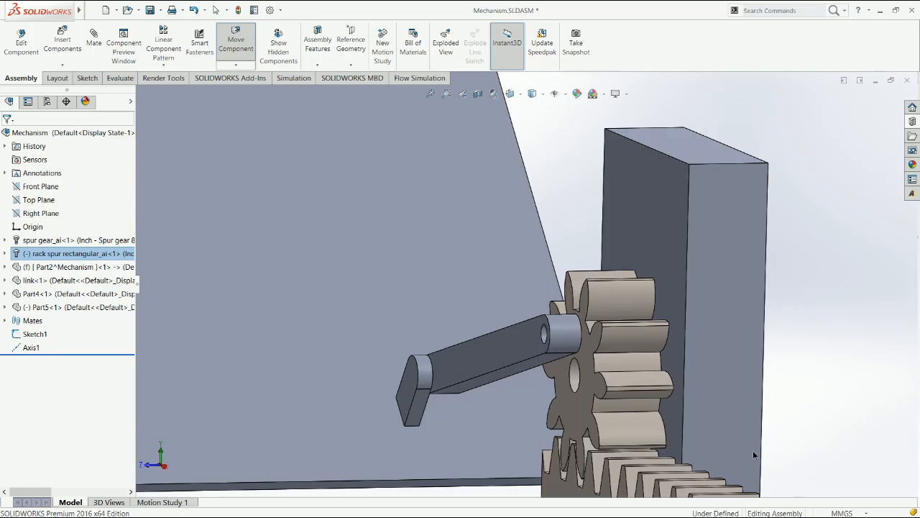
pyautogui.press('Escape')
pyautogui.hotkey('ctrl', '1')
pyautogui.click(567, 405)
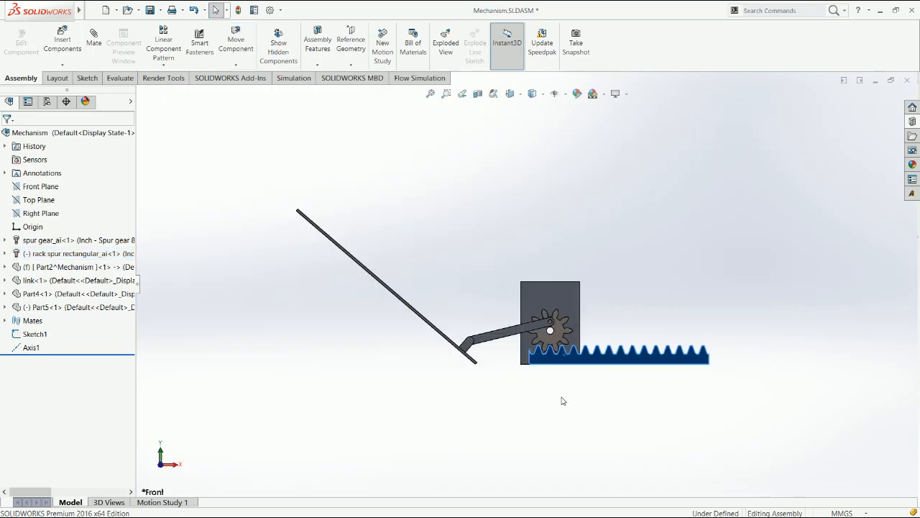
pyautogui.click(564, 395)
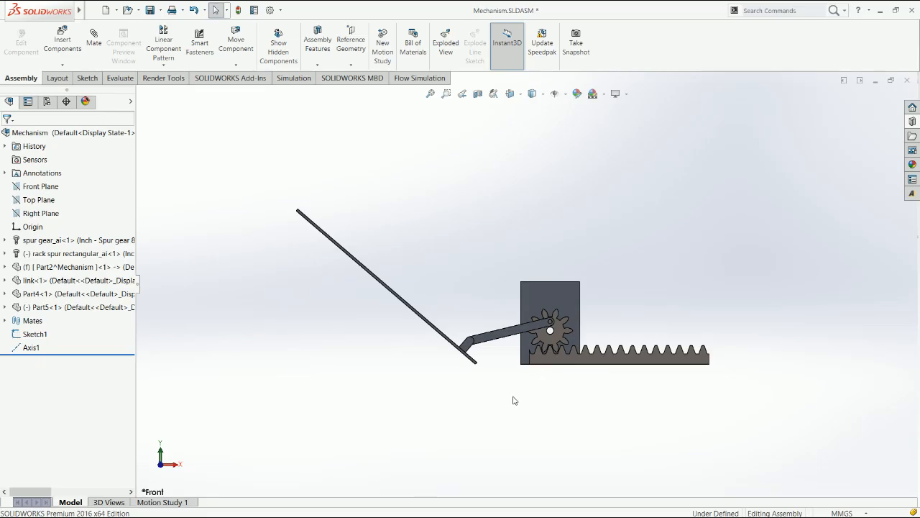
pyautogui.moveTo(504, 395); pyautogui.dragTo(481, 406, button='middle')
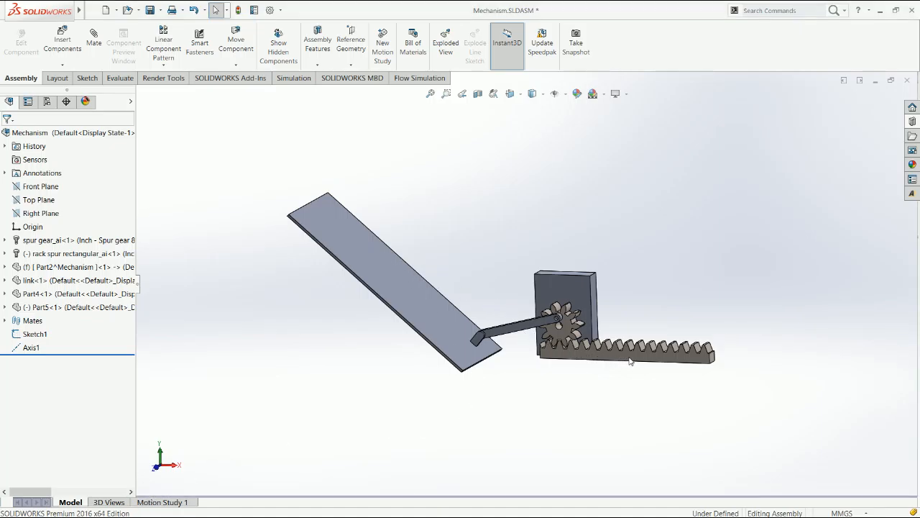
# Step: Try again to slide the rack along the spur gear in the front view
pyautogui.hotkey('ctrl', '1')
pyautogui.moveTo(627, 358); pyautogui.dragTo(578, 362)
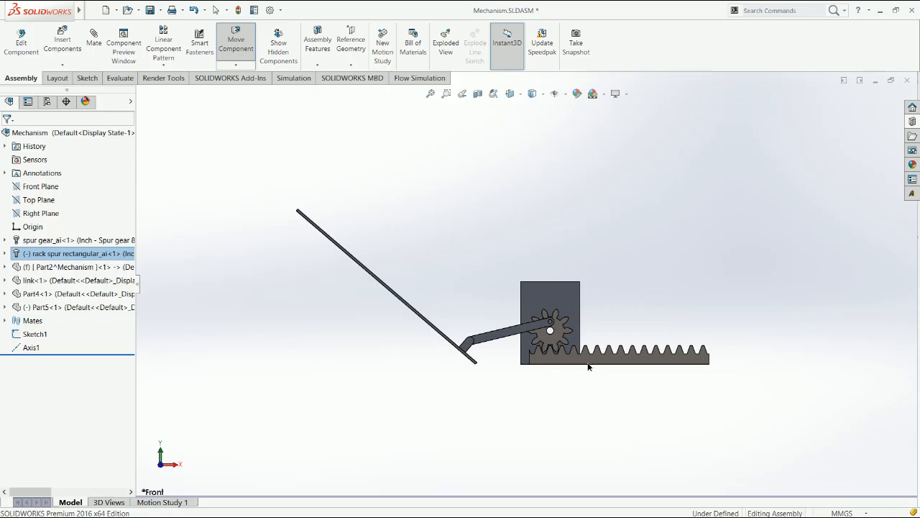
pyautogui.moveTo(667, 358); pyautogui.dragTo(670, 359)
pyautogui.click(666, 380)
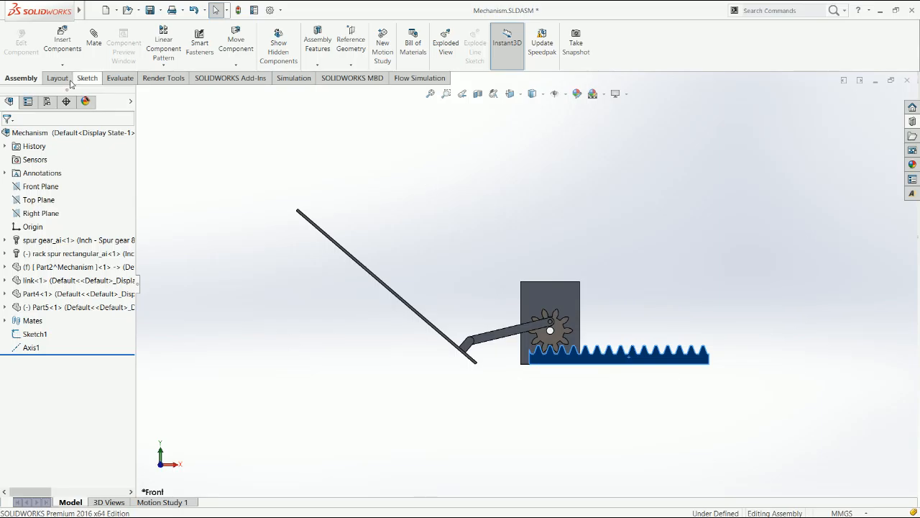
# Step: Review the available mechanical and advanced mate types without adding a mate
pyautogui.click(92, 43)
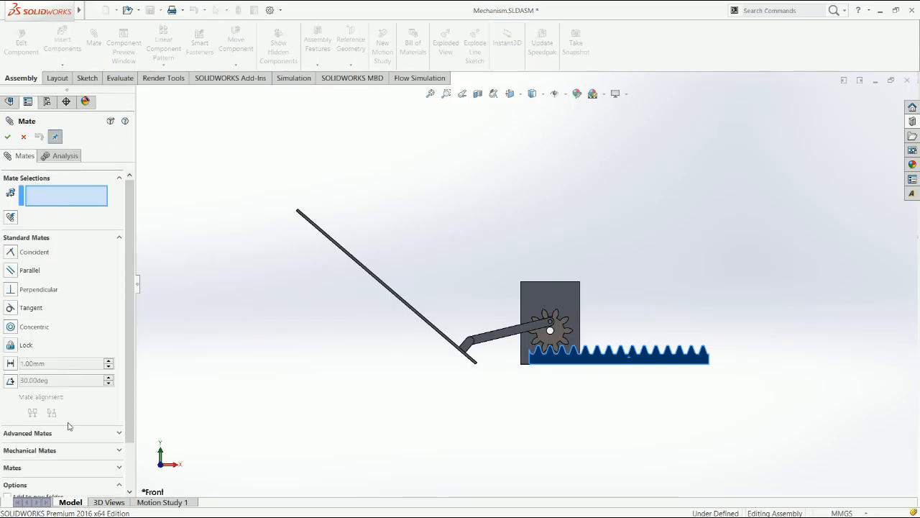
pyautogui.click(110, 450)
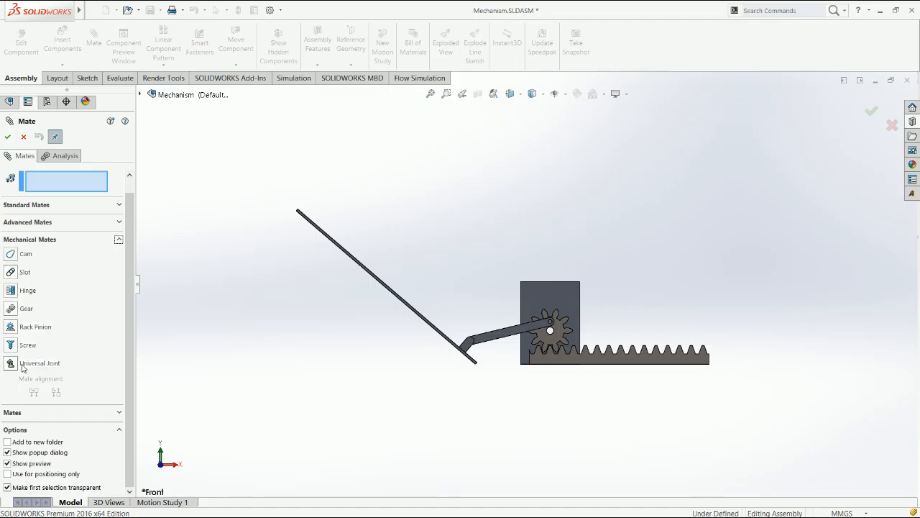
pyautogui.scroll(1, 18, 272)
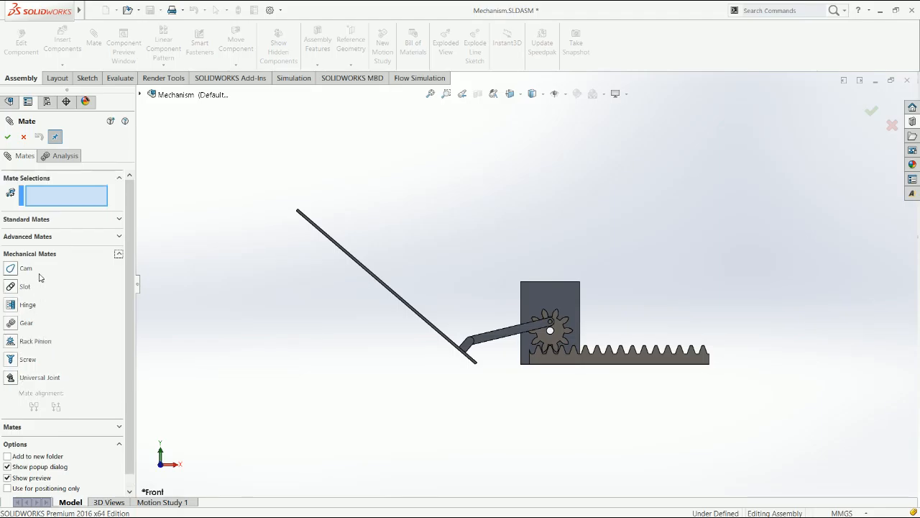
pyautogui.click(68, 236)
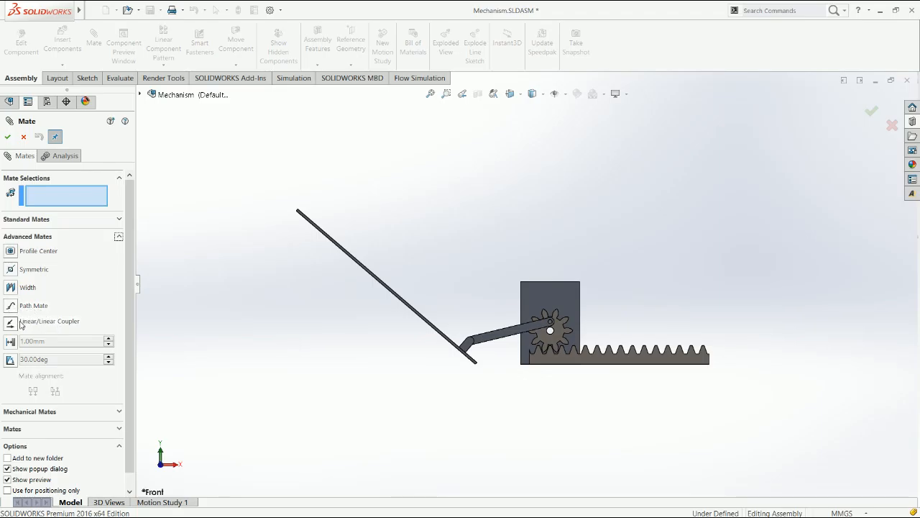
pyautogui.click(7, 136)
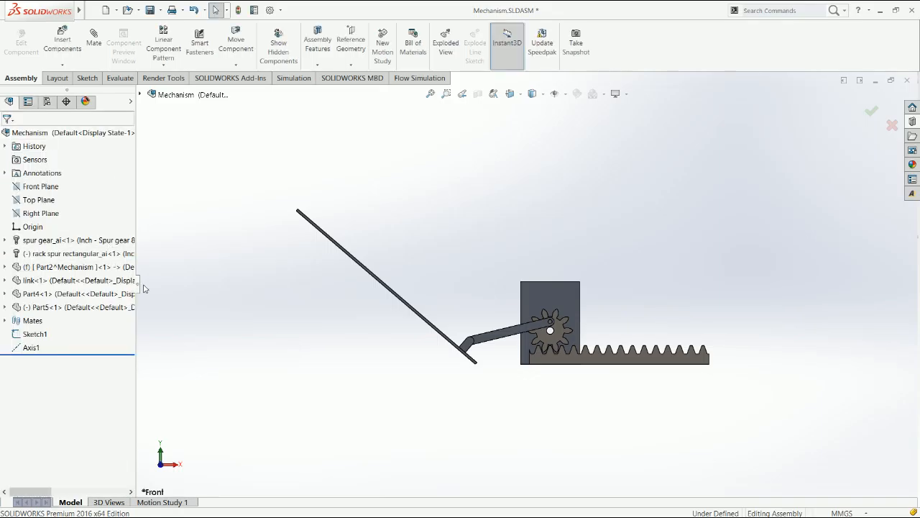